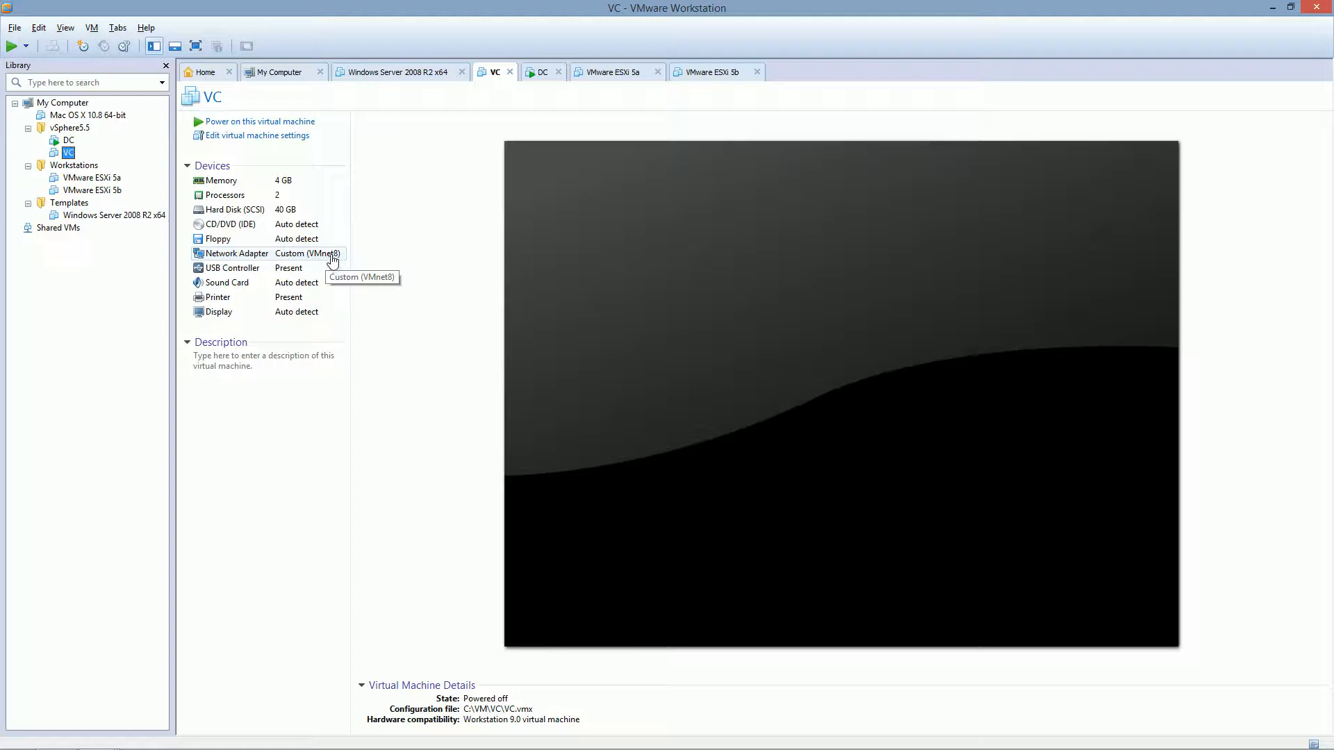
Add a second network adapter to the VC virtual machine on the custom virtual network VMnet3
{"action": "left_click", "coordinate": [234, 138]}
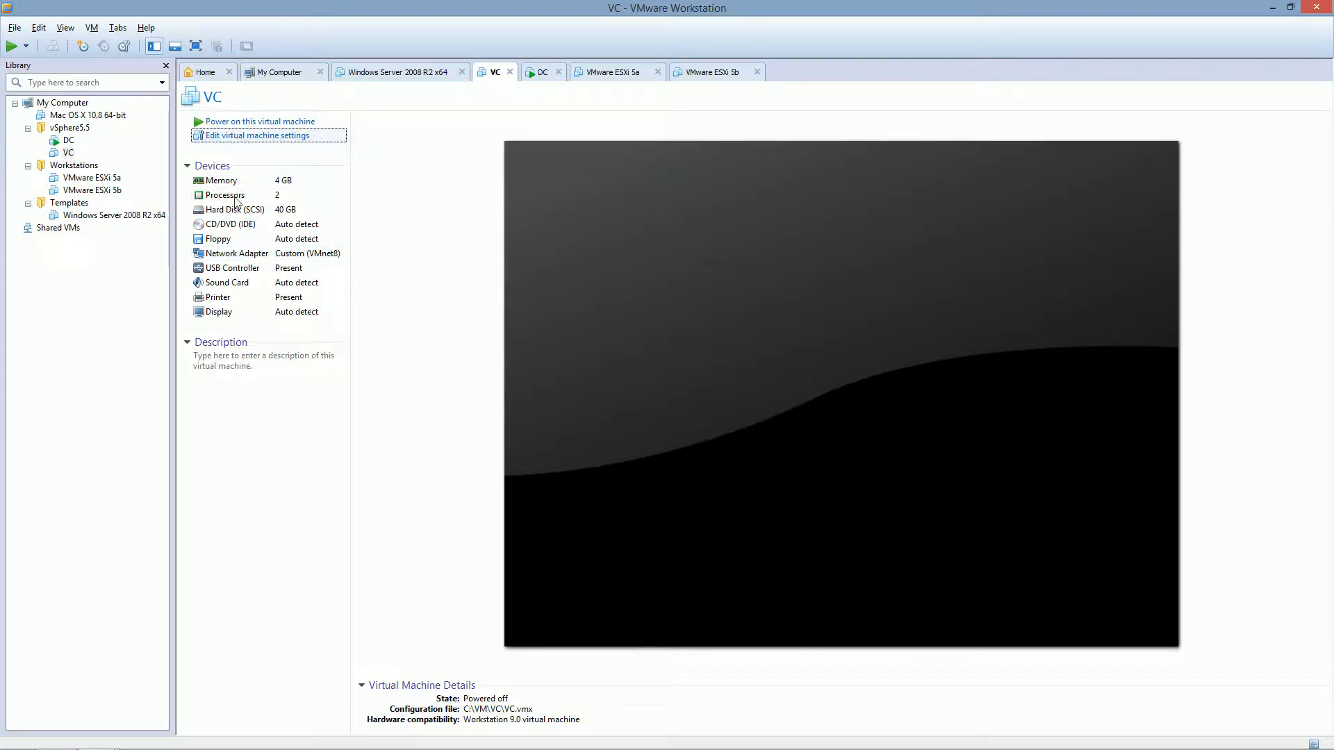
{"action": "left_click", "coordinate": [592, 535]}
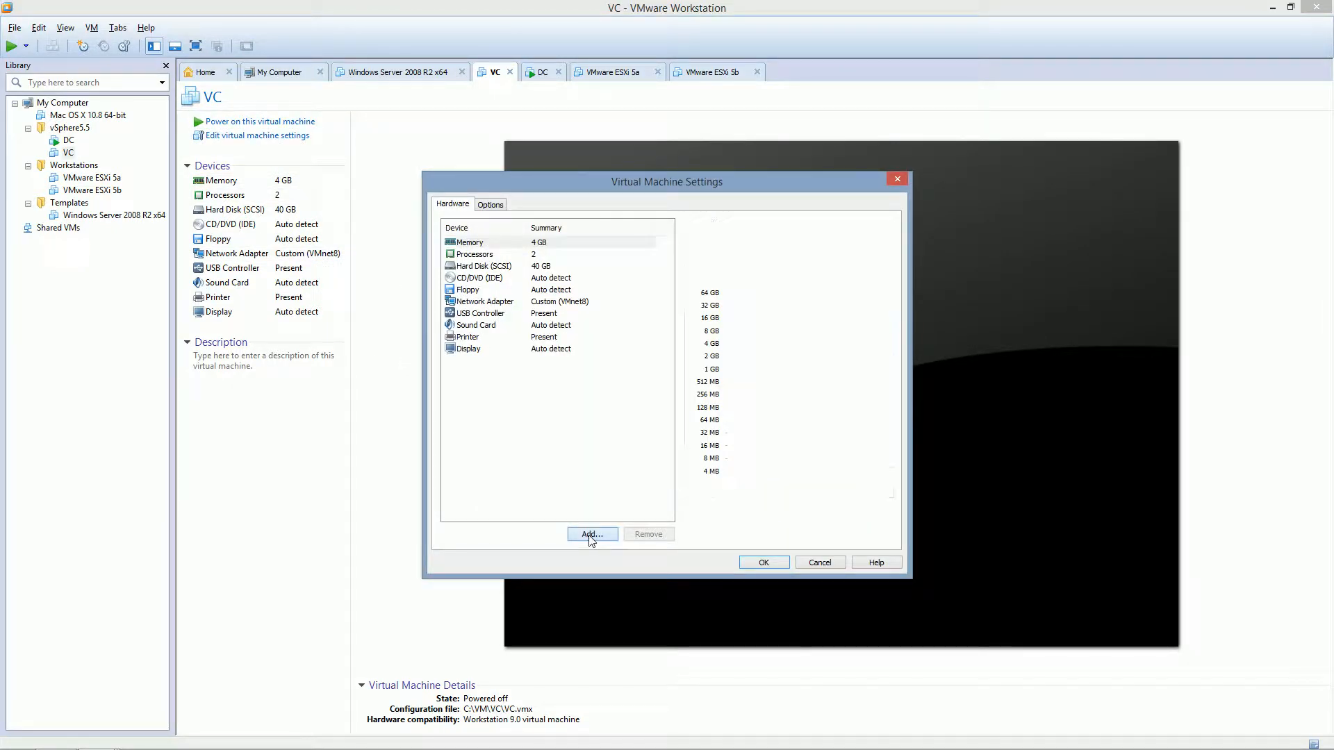
{"action": "left_click", "coordinate": [575, 368]}
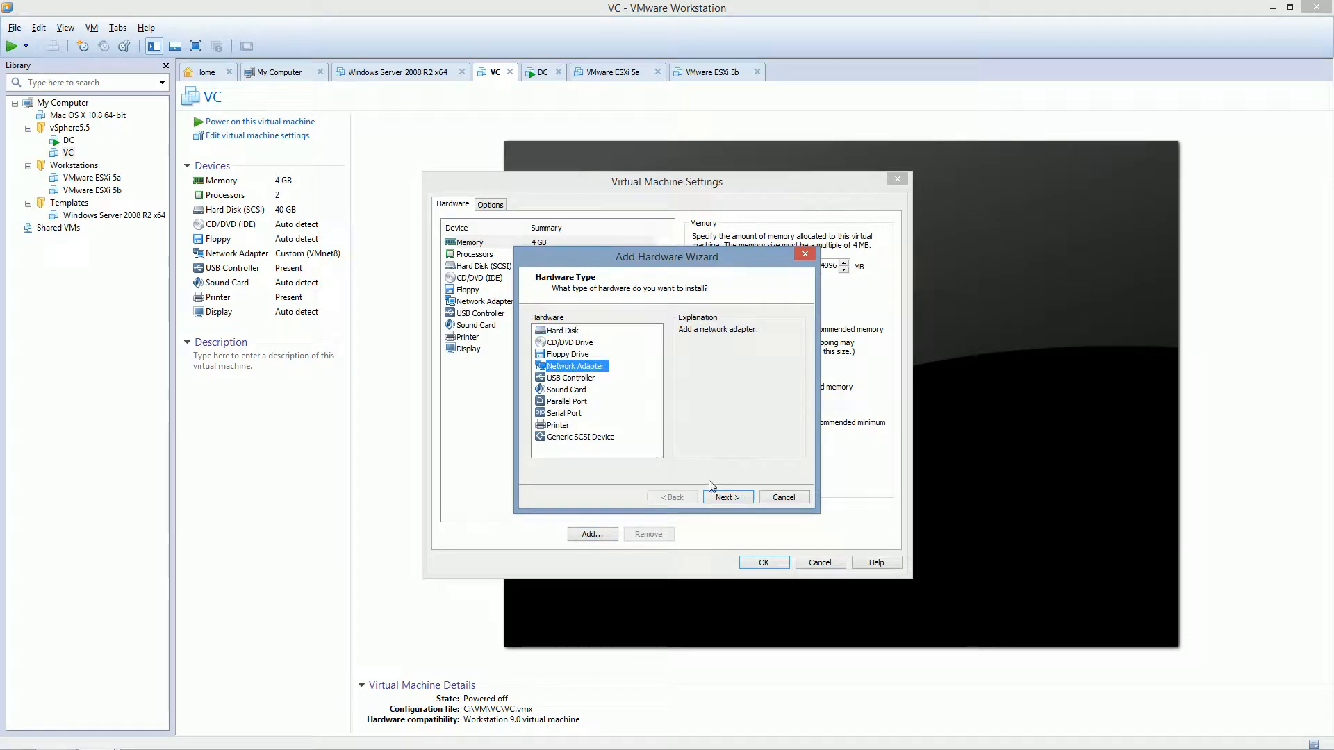
{"action": "left_click", "coordinate": [725, 497]}
{"action": "left_click", "coordinate": [551, 395]}
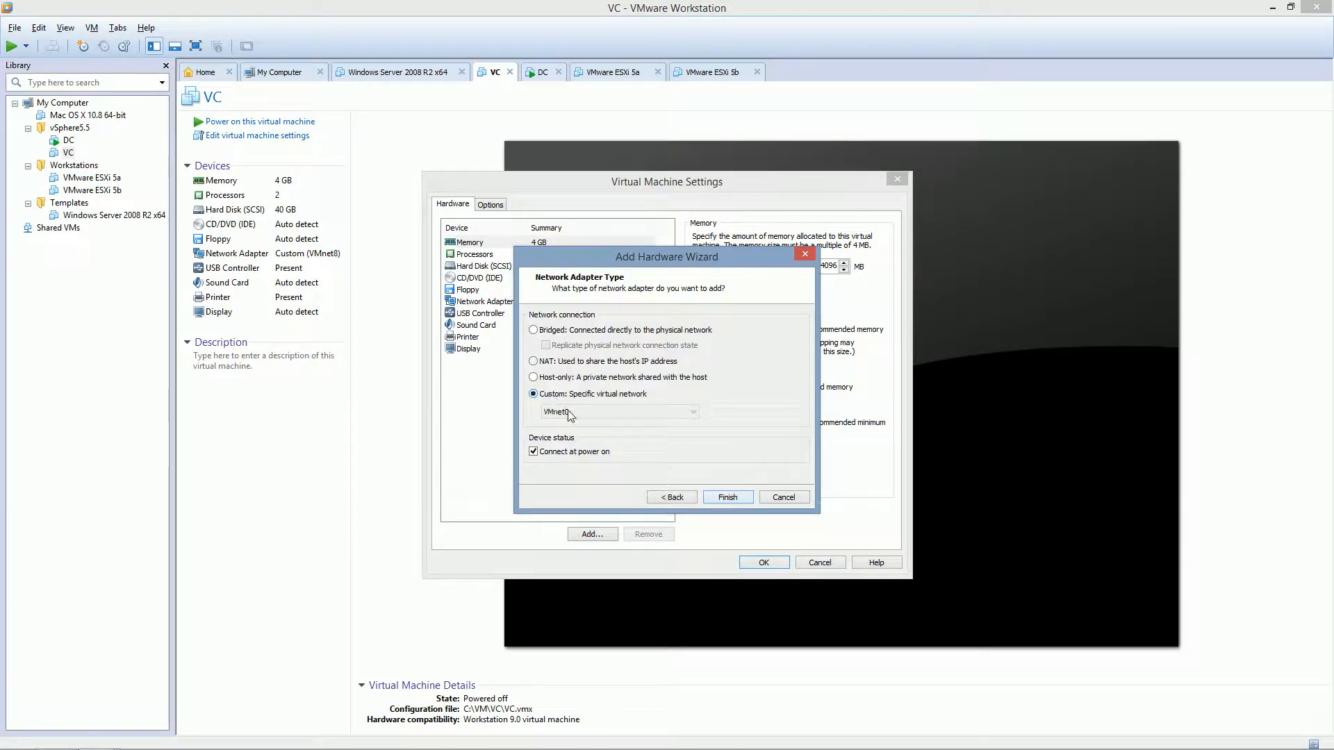
{"action": "left_click", "coordinate": [571, 413]}
{"action": "left_click", "coordinate": [590, 453]}
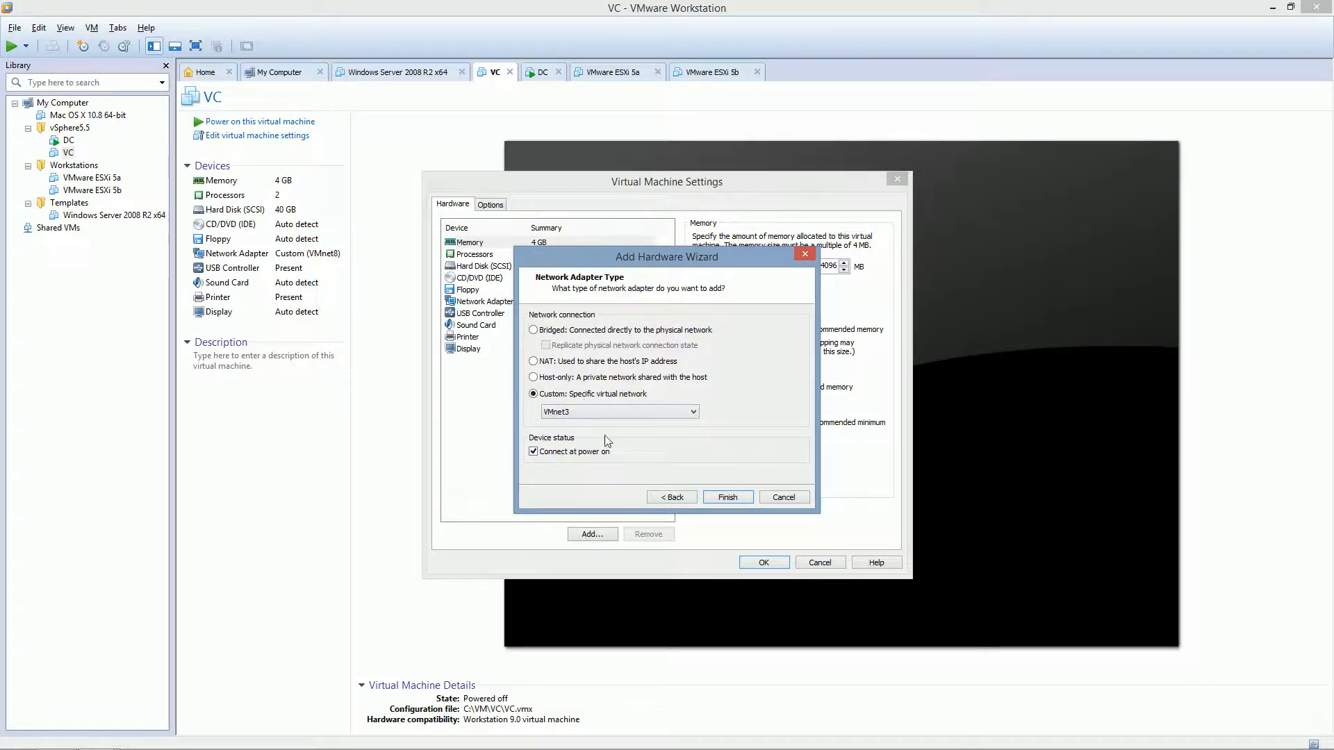
{"action": "left_click", "coordinate": [727, 497]}
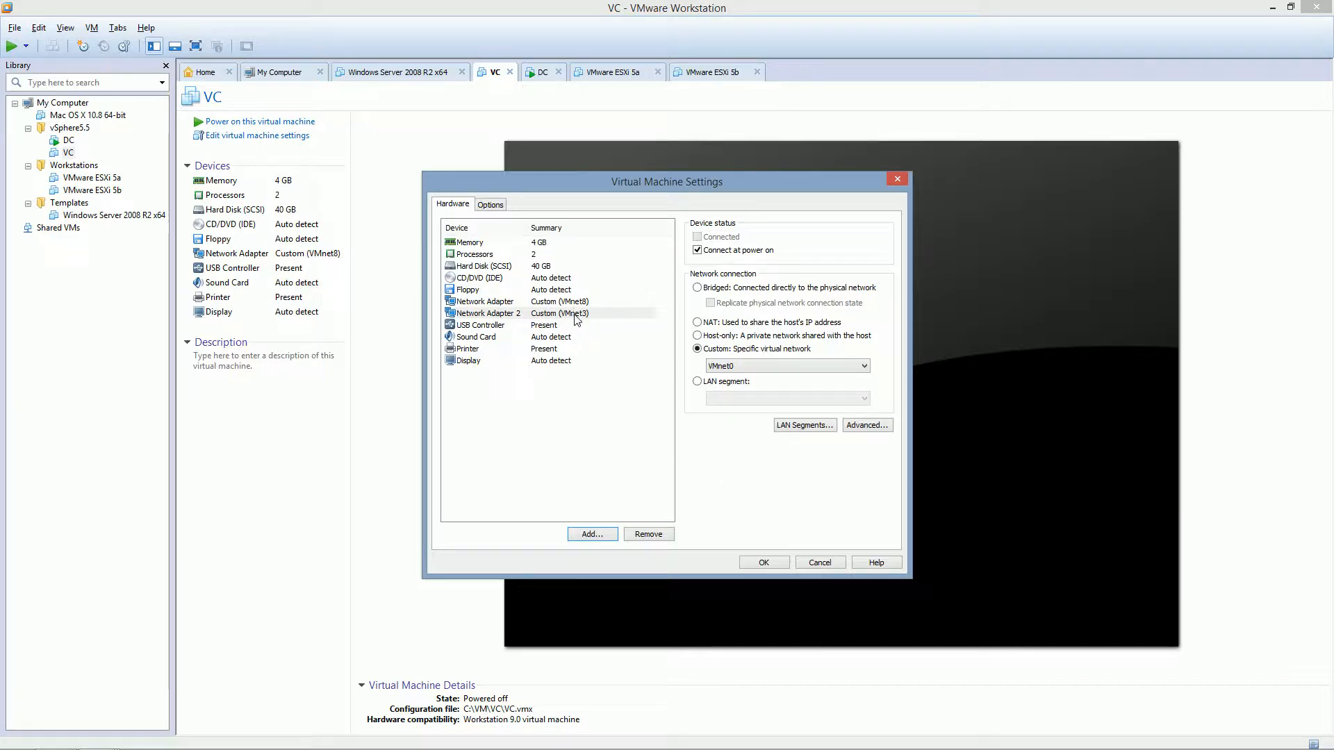
Assign Network Adapter 2 to VMnet3 and the first network adapter to VMnet8 (NAT), and save the virtual machine settings
{"action": "left_click", "coordinate": [747, 368]}
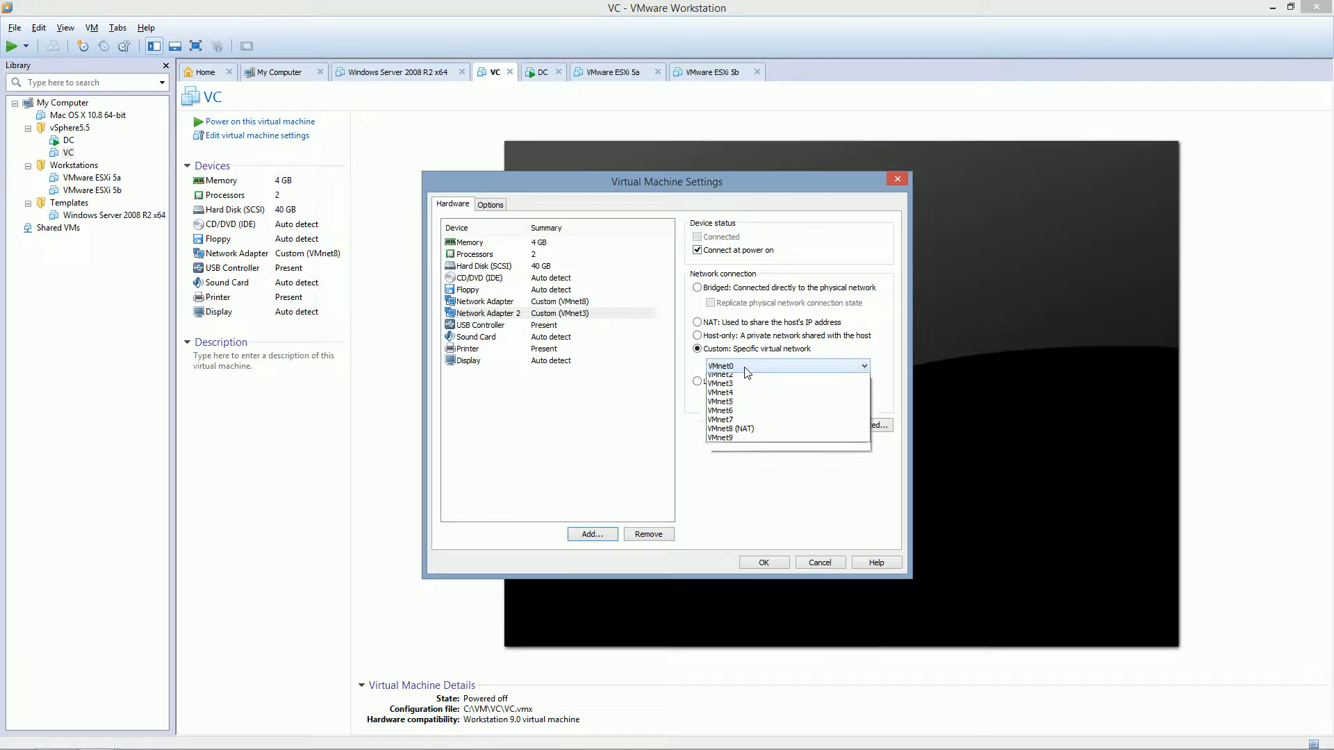
{"action": "left_click", "coordinate": [737, 409]}
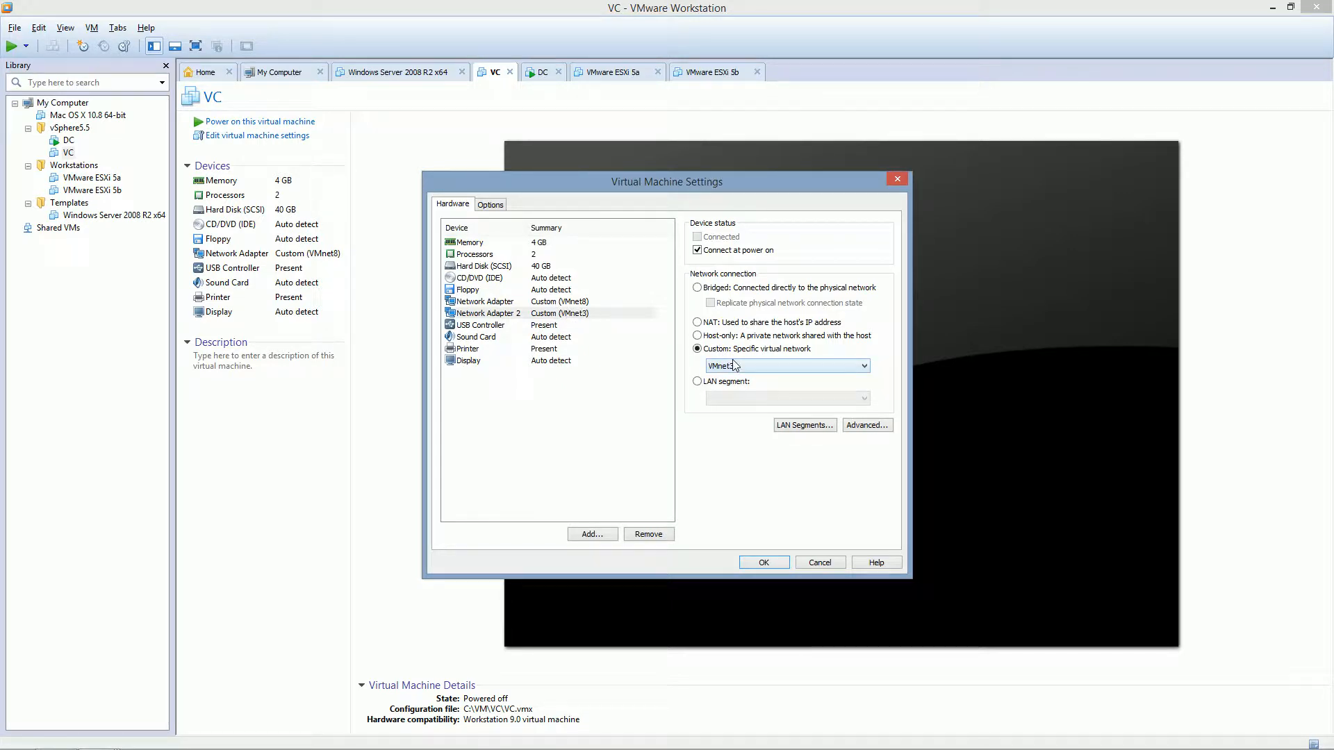
{"action": "left_click", "coordinate": [582, 304]}
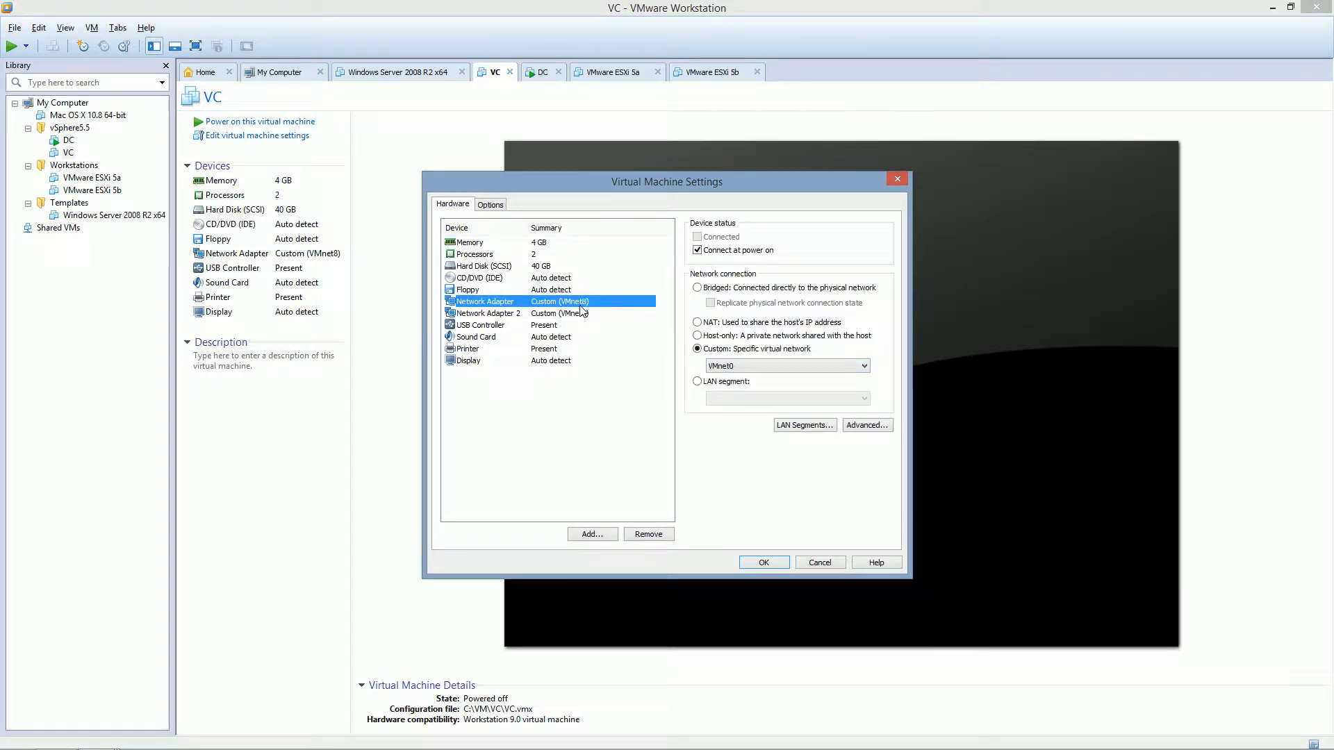
{"action": "left_click", "coordinate": [737, 372]}
{"action": "left_click", "coordinate": [764, 452]}
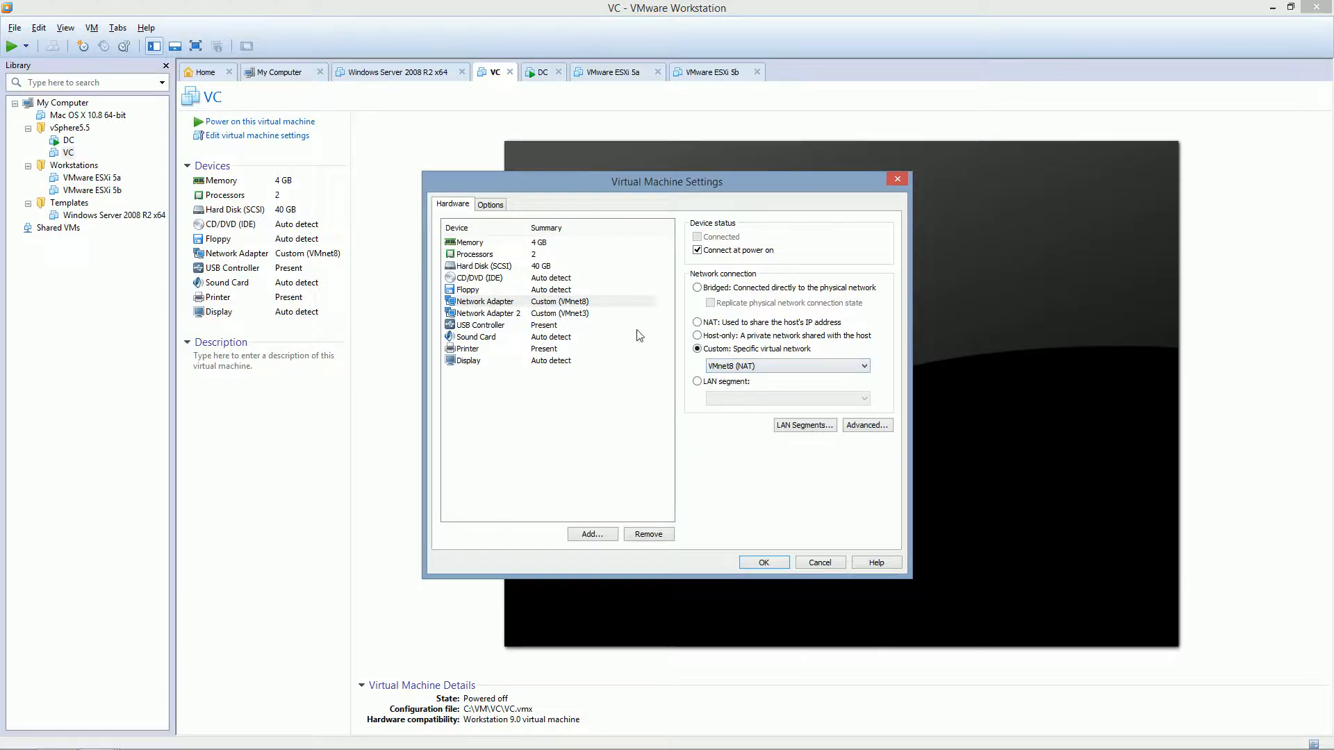
{"action": "left_click", "coordinate": [764, 562]}
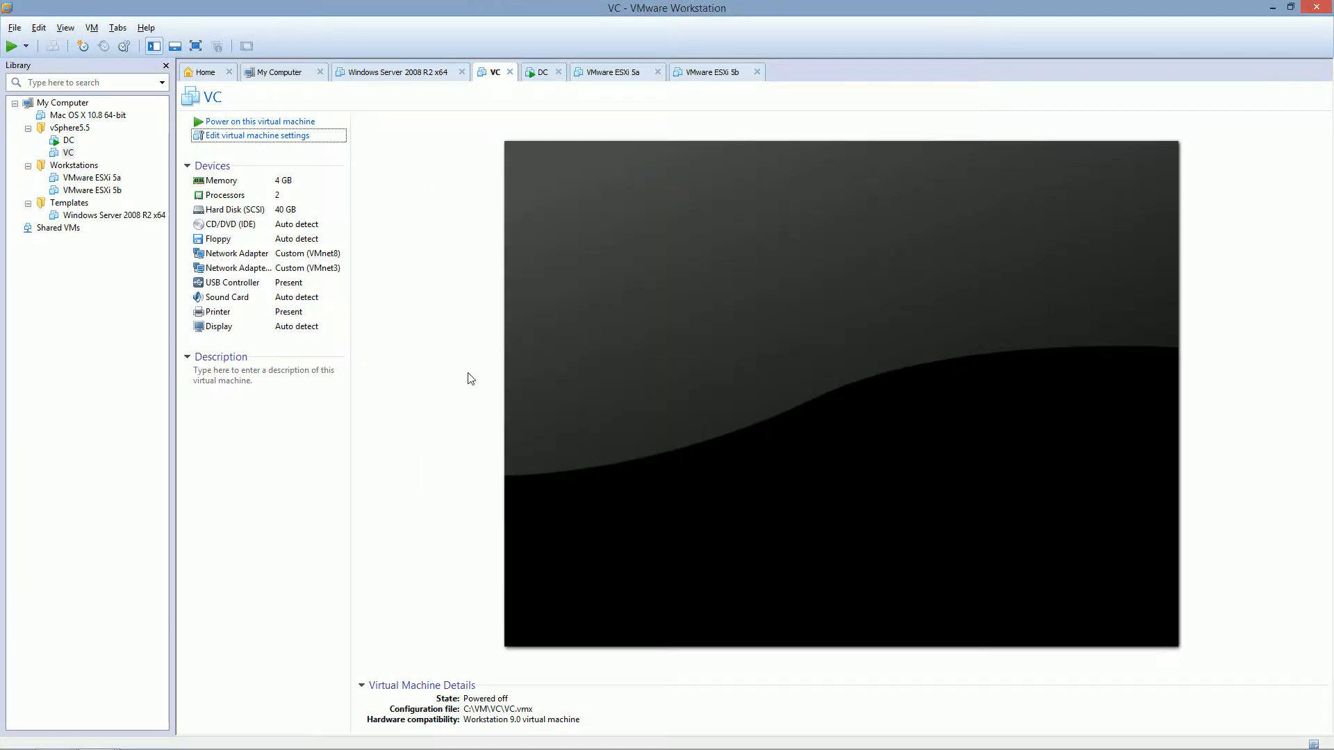
Power on VC without connecting the floppy, and complete Windows setup with United States regional settings, skipping the product key and accepting the license terms
{"action": "left_click", "coordinate": [236, 126]}
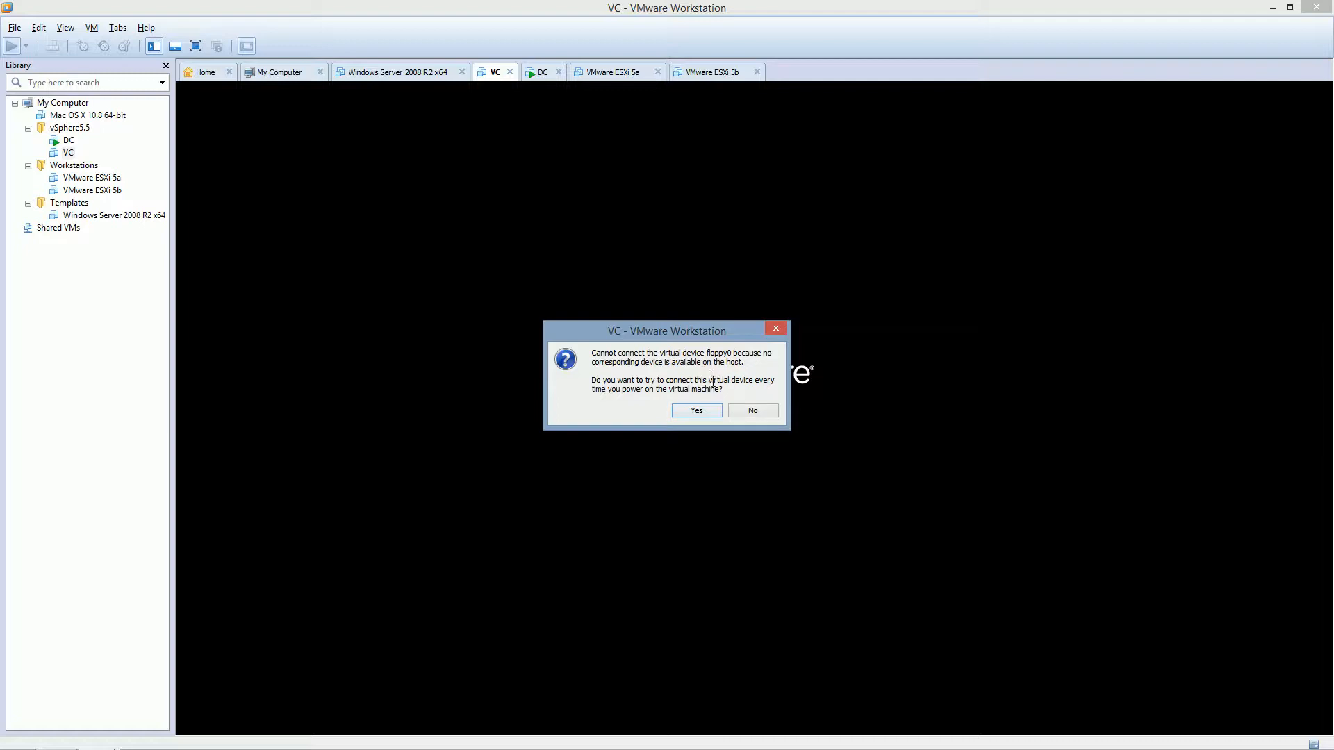
{"action": "left_click", "coordinate": [751, 411]}
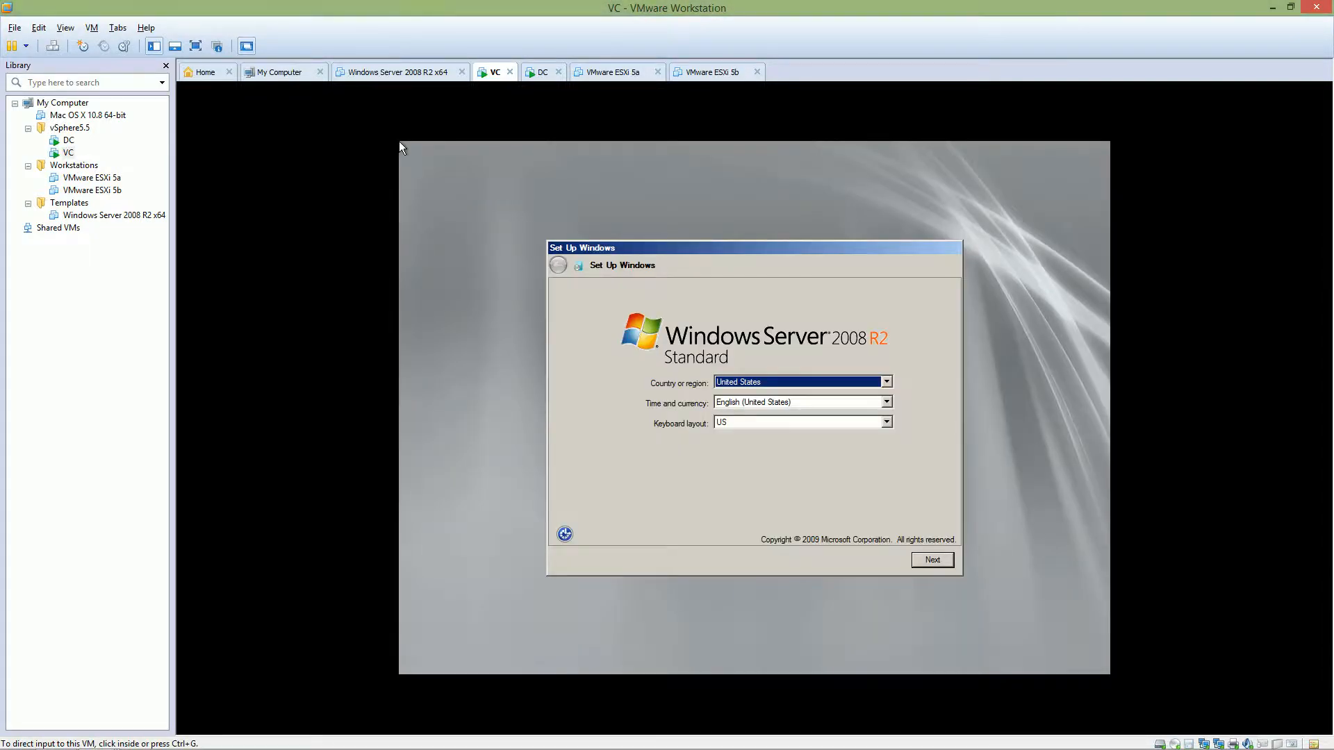
{"action": "left_click", "coordinate": [483, 500]}
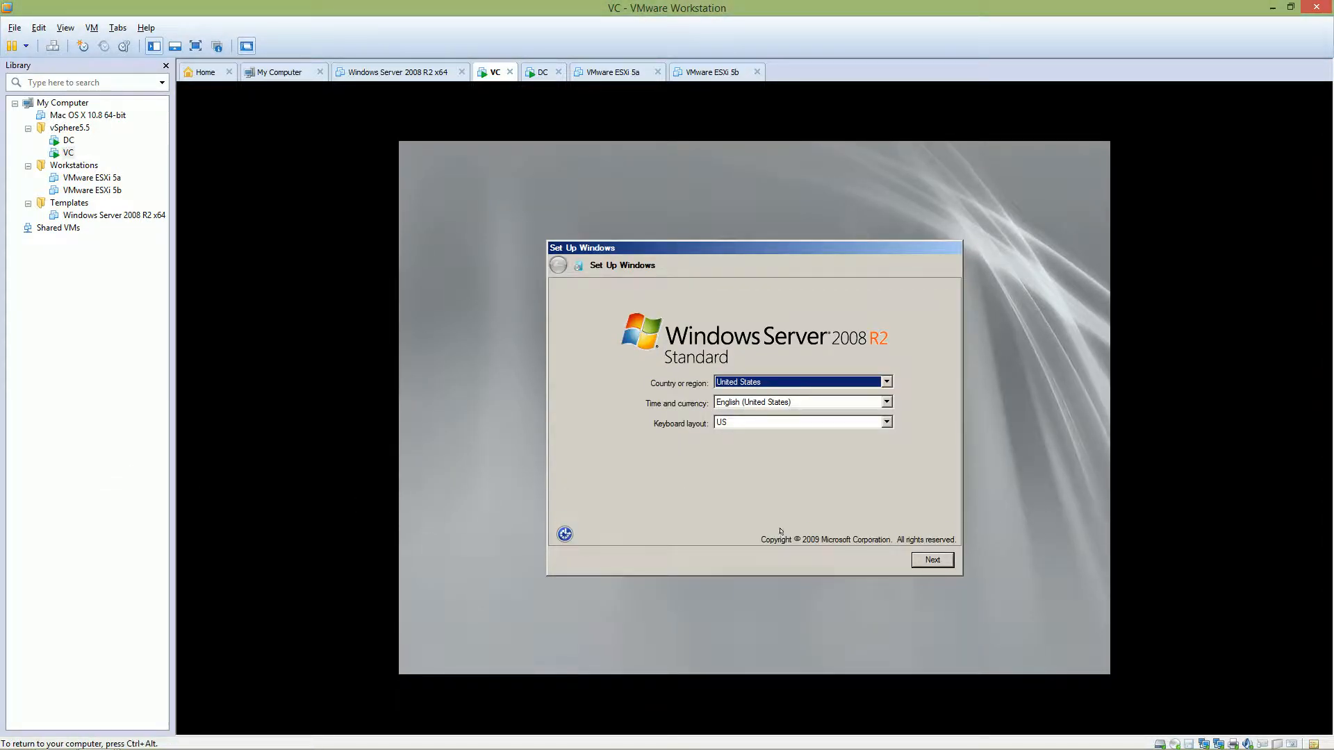
{"action": "left_click", "coordinate": [933, 559]}
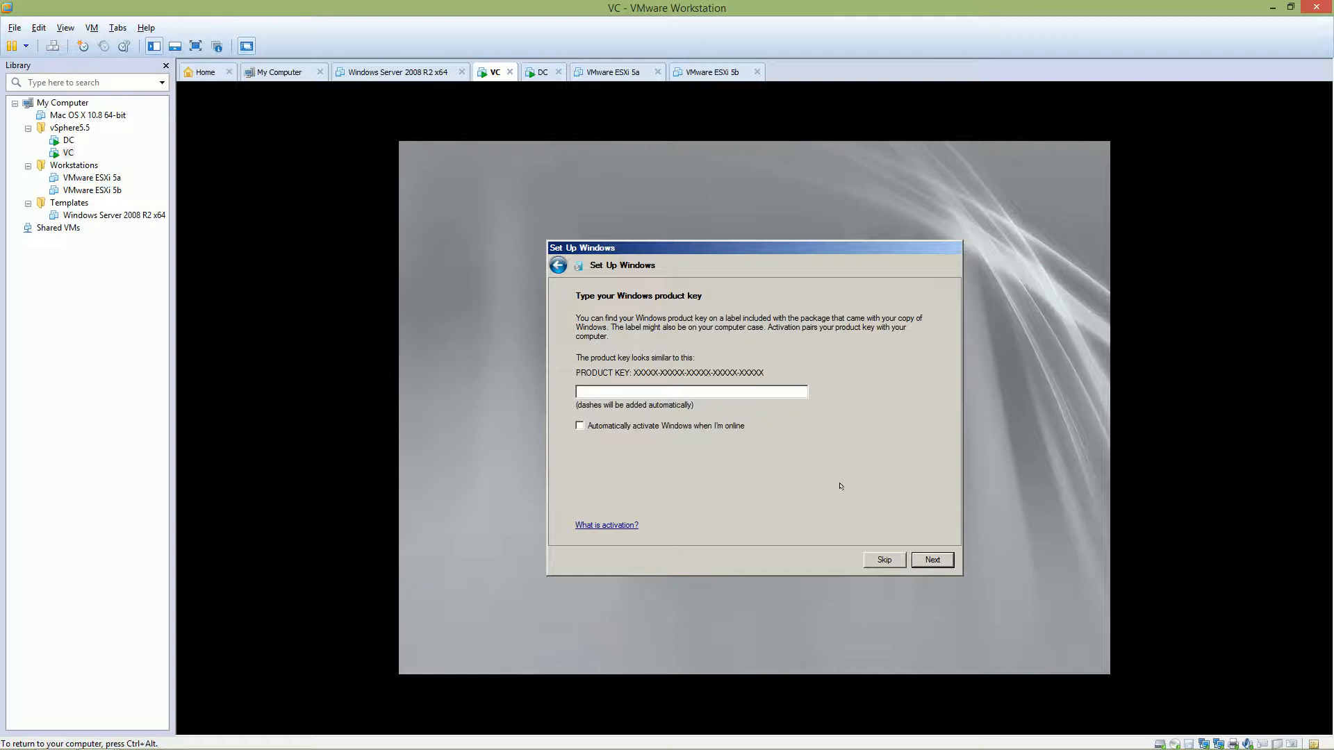
{"action": "left_click", "coordinate": [884, 559]}
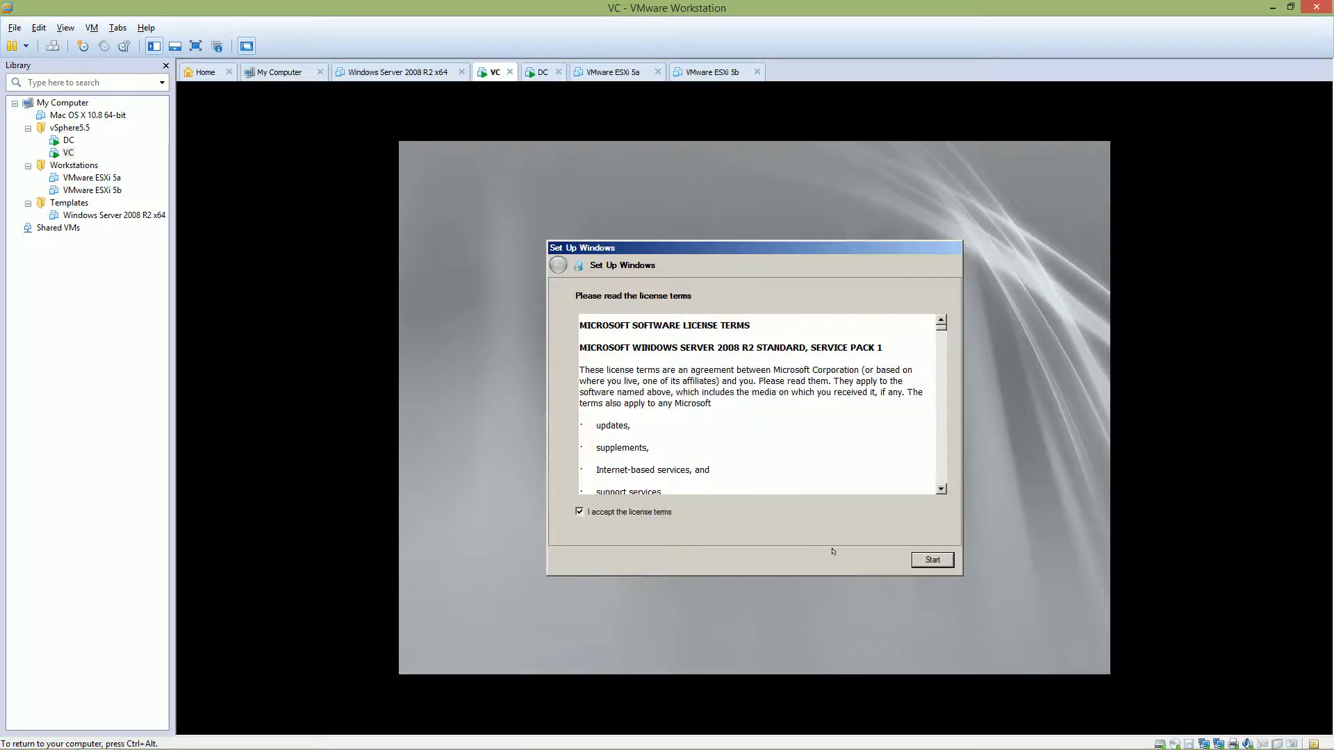
{"action": "left_click", "coordinate": [931, 560]}
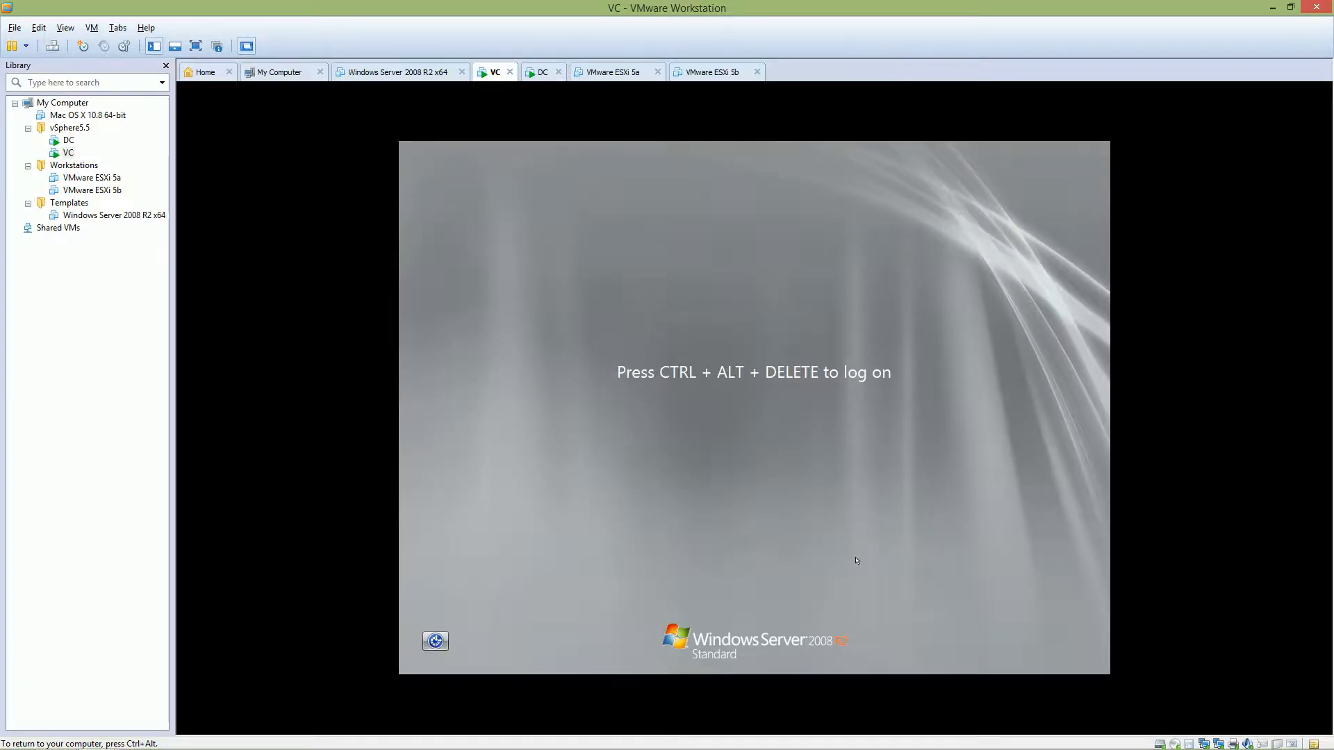
Log on to the server as Administrator, entering and confirming a new account password
{"action": "key", "text": "ctrl+alt+Insert"}
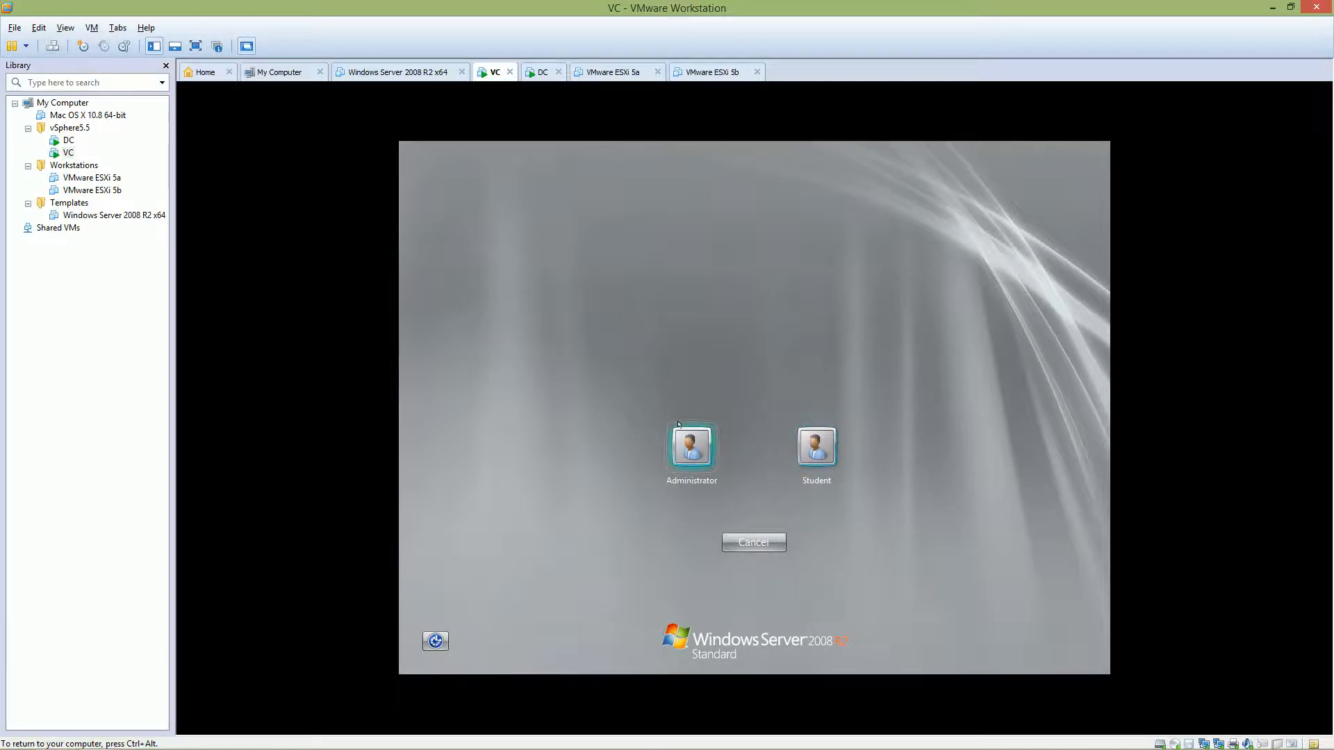
{"action": "left_click", "coordinate": [689, 451]}
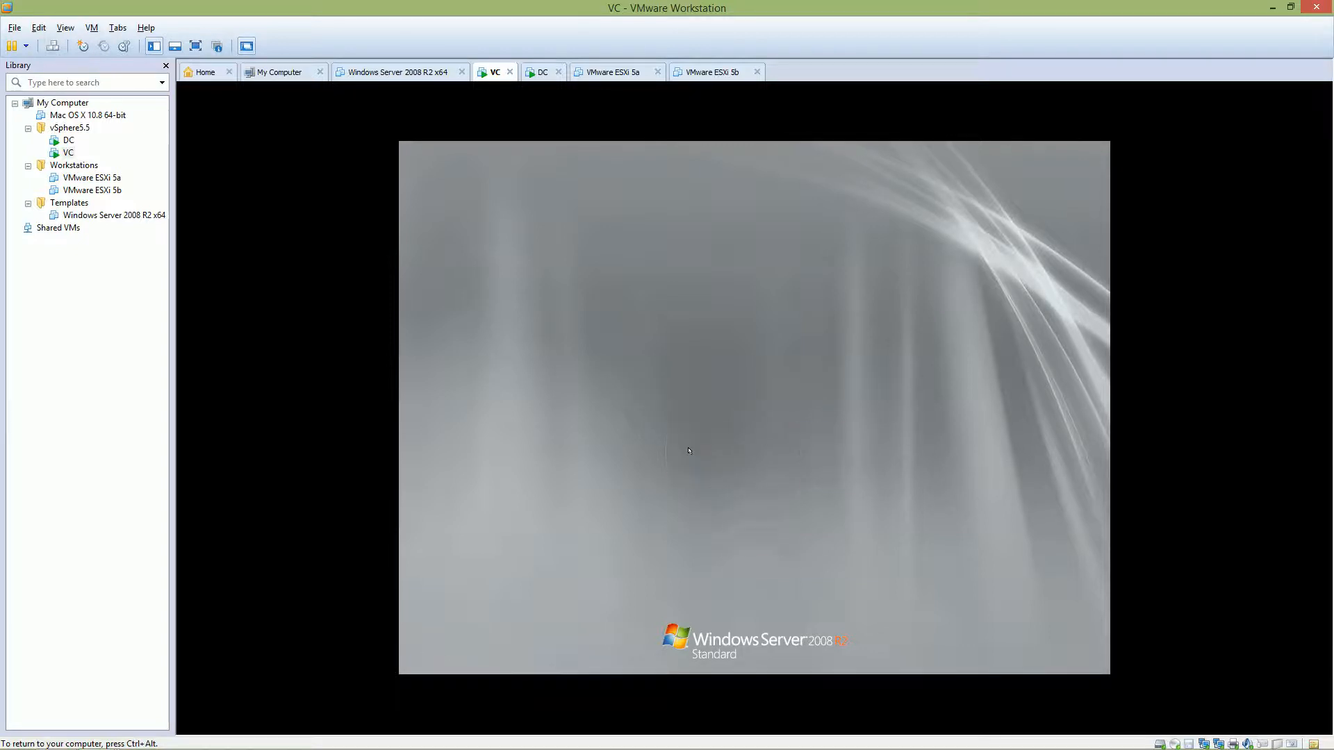
{"action": "left_click", "coordinate": [708, 534]}
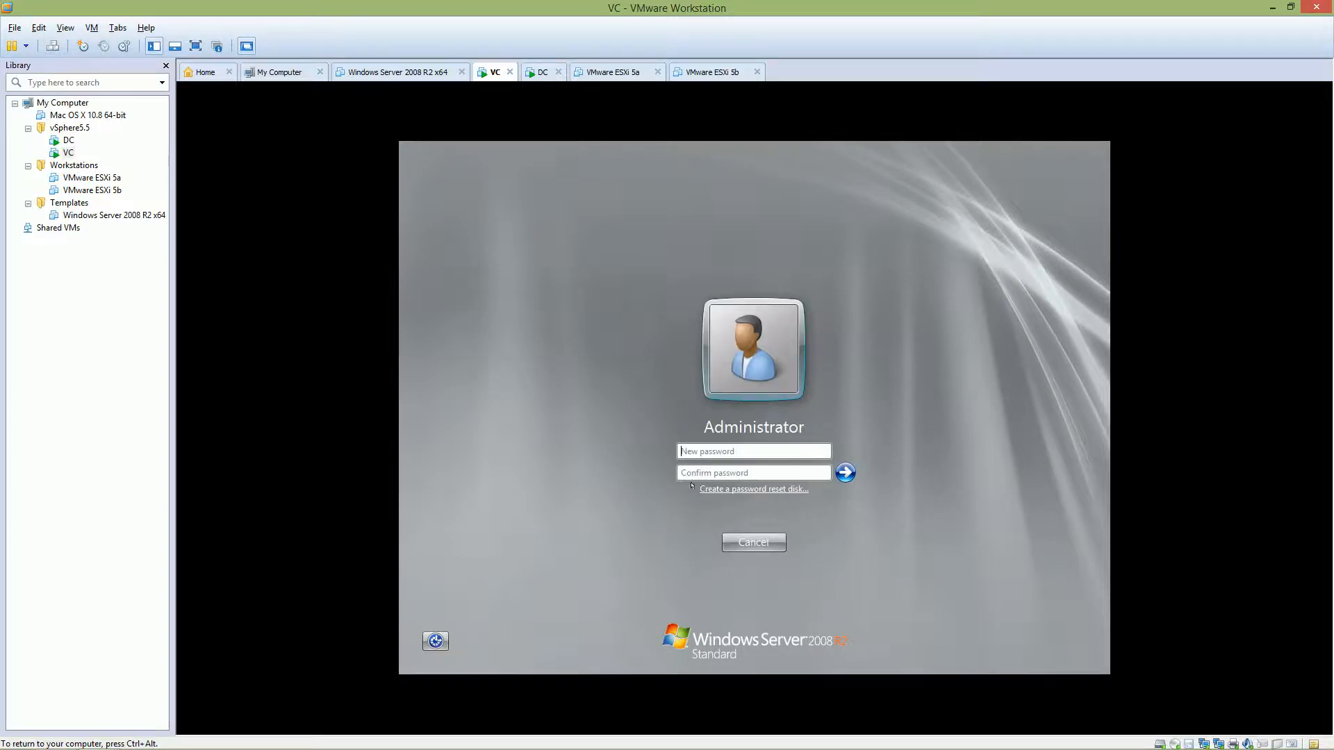
{"action": "left_click", "coordinate": [694, 452]}
{"action": "key", "text": "Tab"}
{"action": "type", "text": "•••"}
{"action": "key", "text": "Return"}
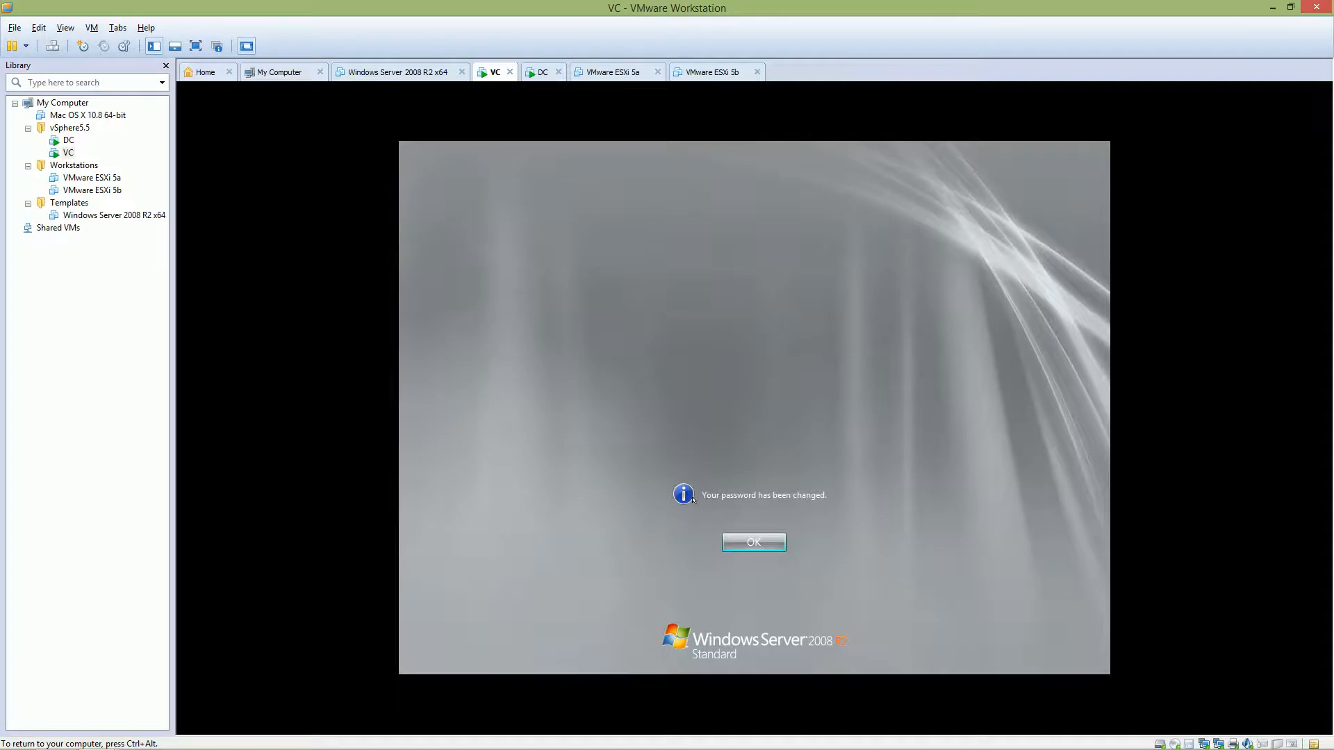
{"action": "key", "text": "Return"}
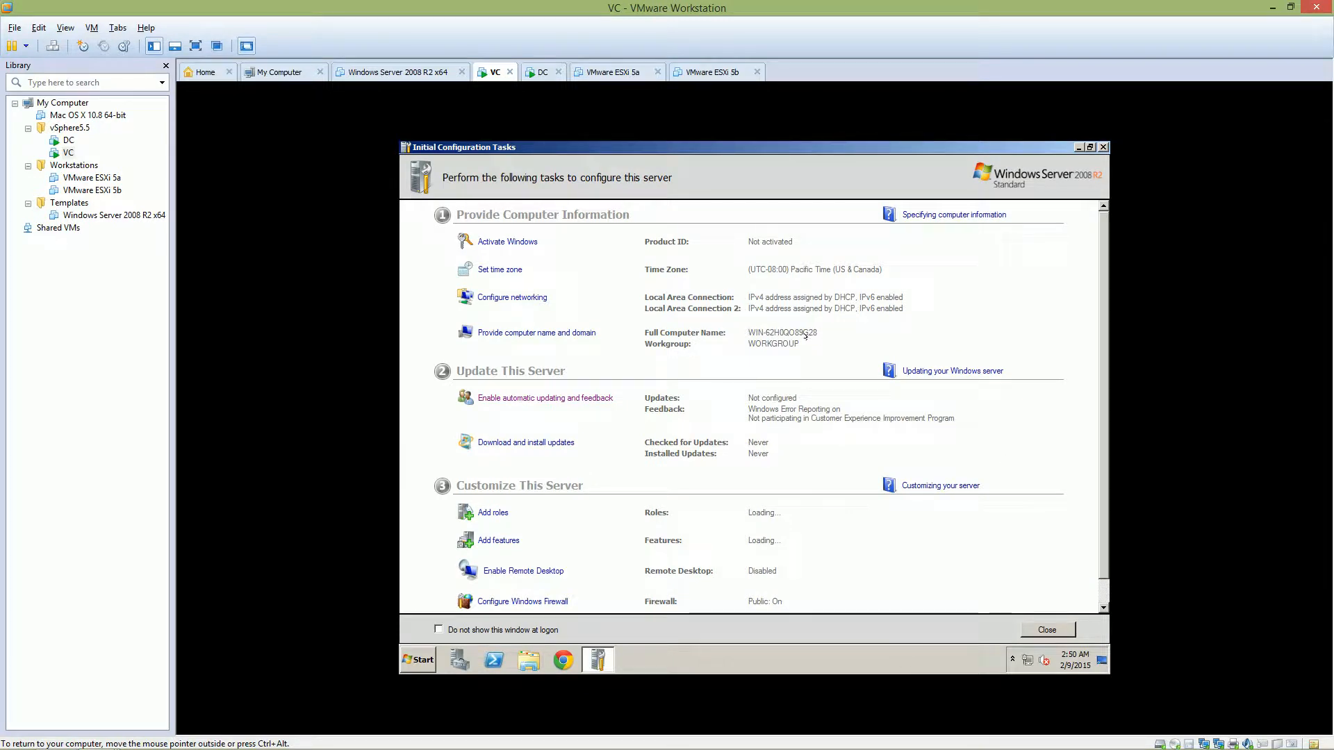
Set the computer description to "VC for VITA.Local" and rename the computer to VC, postponing the restart
{"action": "left_click", "coordinate": [553, 334]}
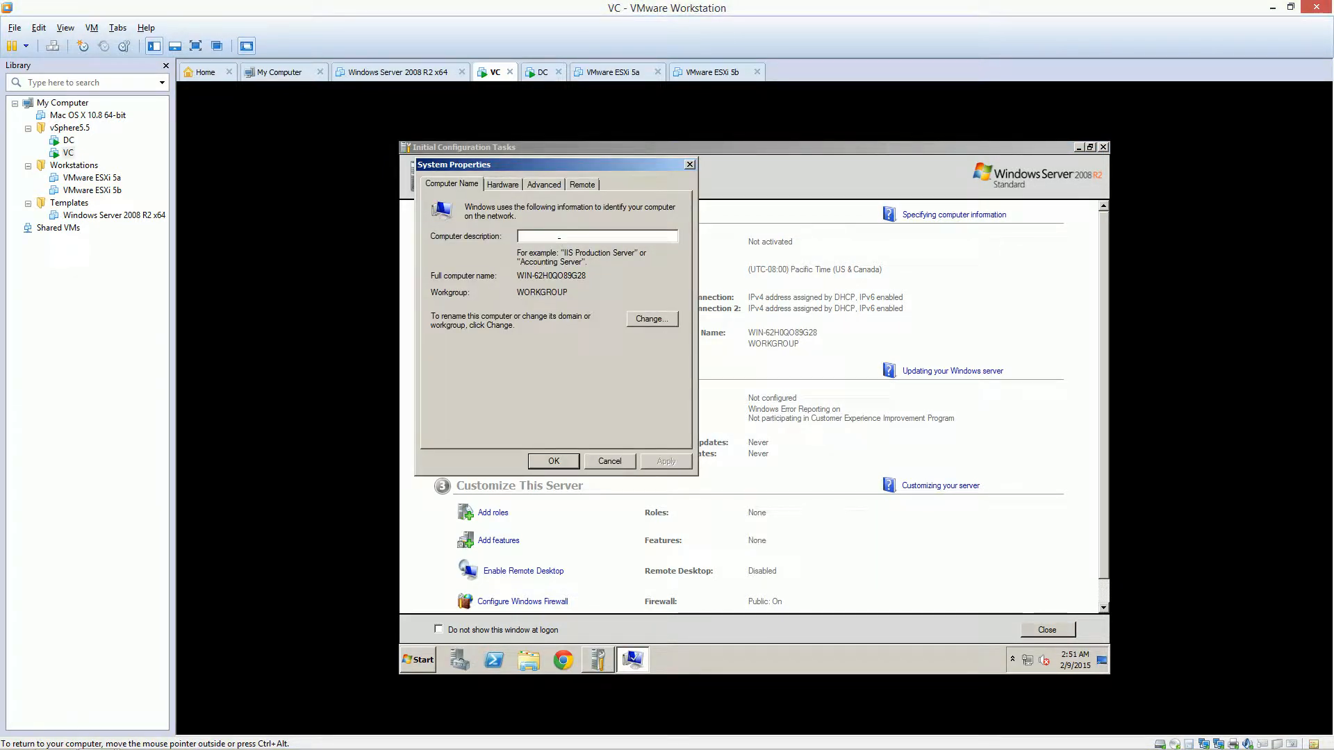
{"action": "type", "text": "VC for VITA.Local"}
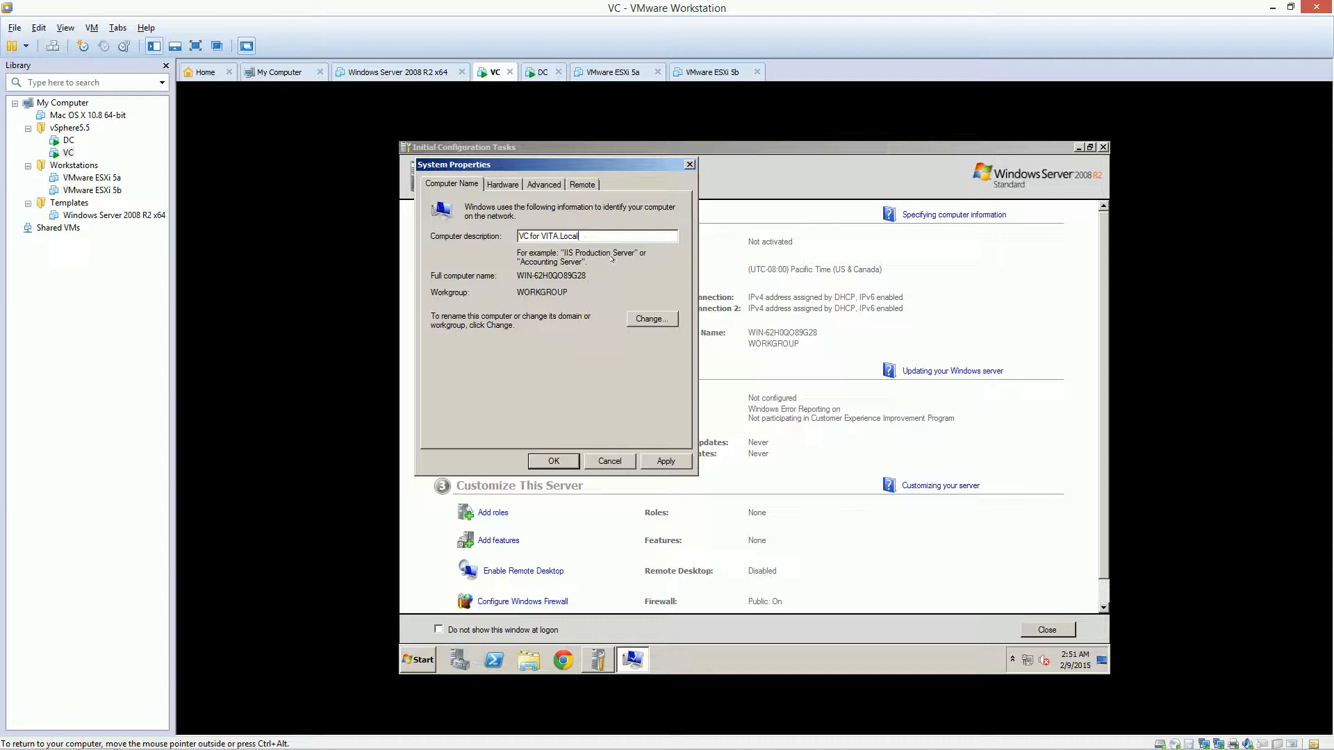
{"action": "left_click", "coordinate": [651, 319]}
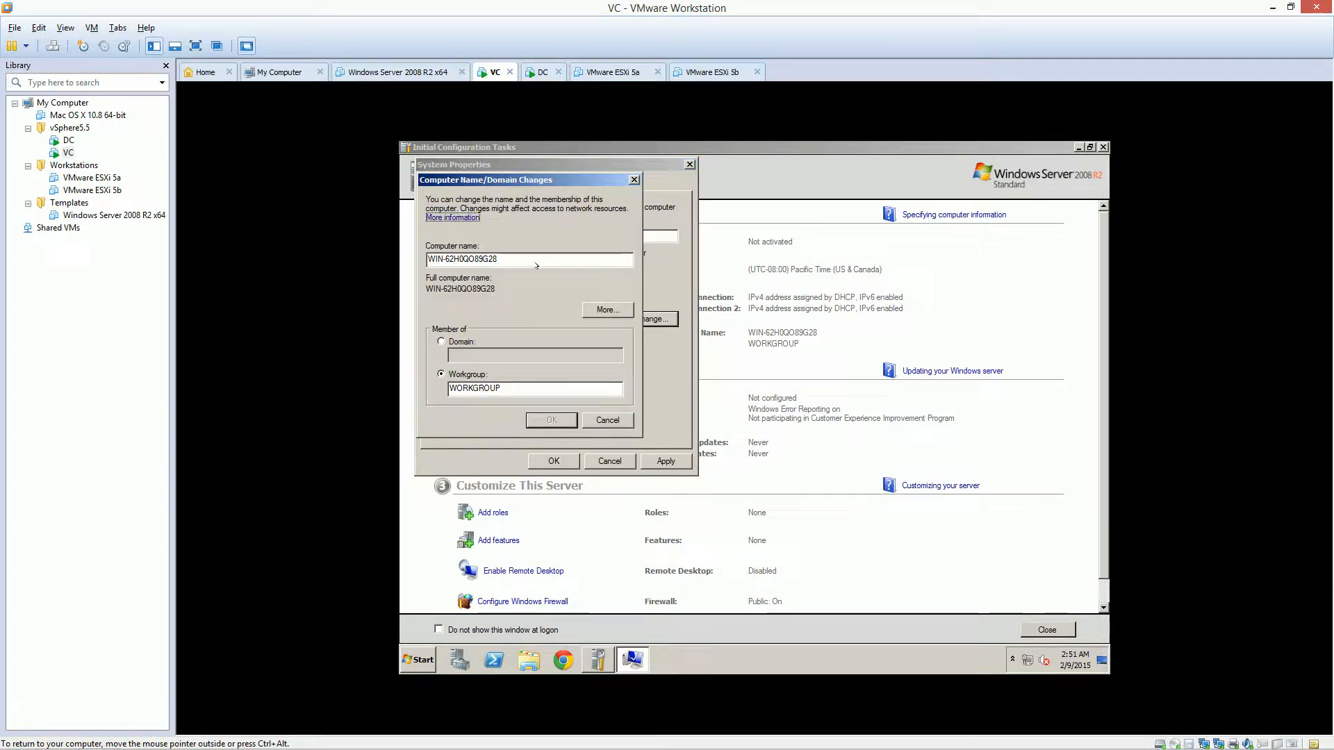
{"action": "type", "text": "VC"}
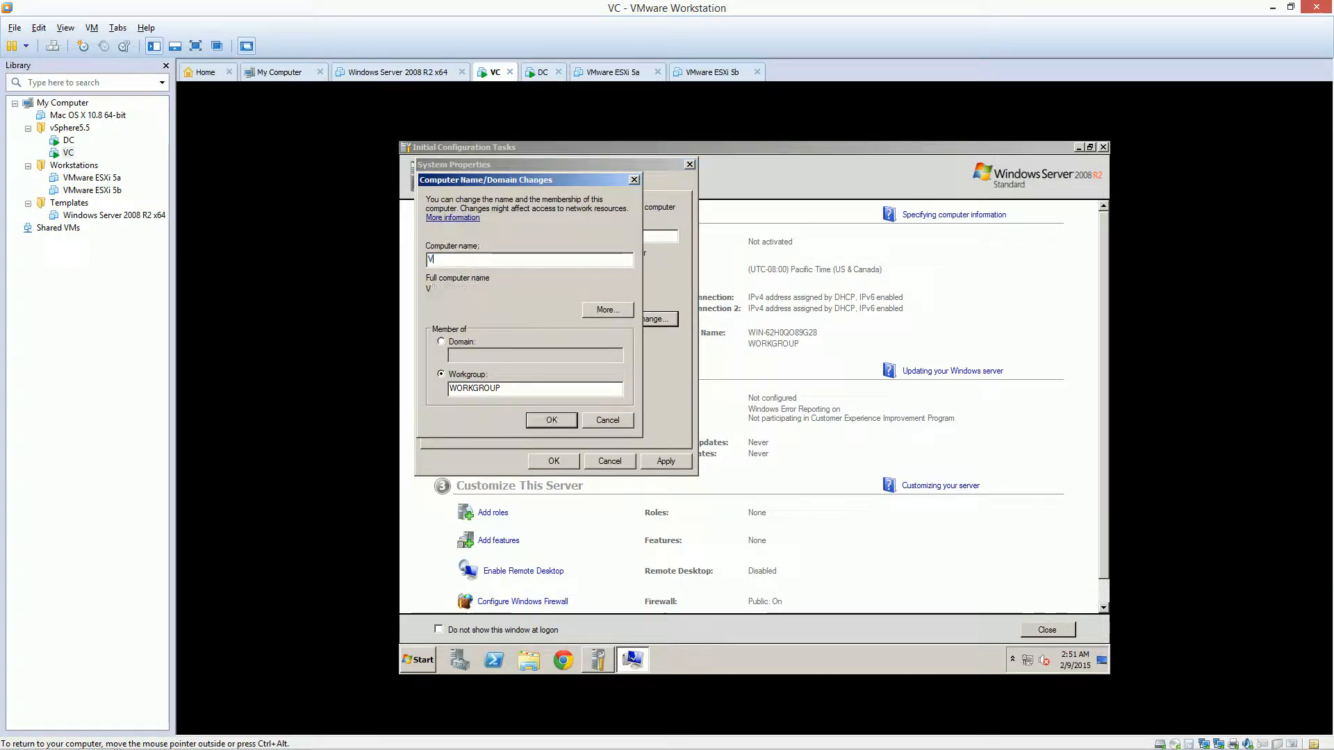
{"action": "left_click", "coordinate": [552, 418]}
{"action": "left_click", "coordinate": [553, 418]}
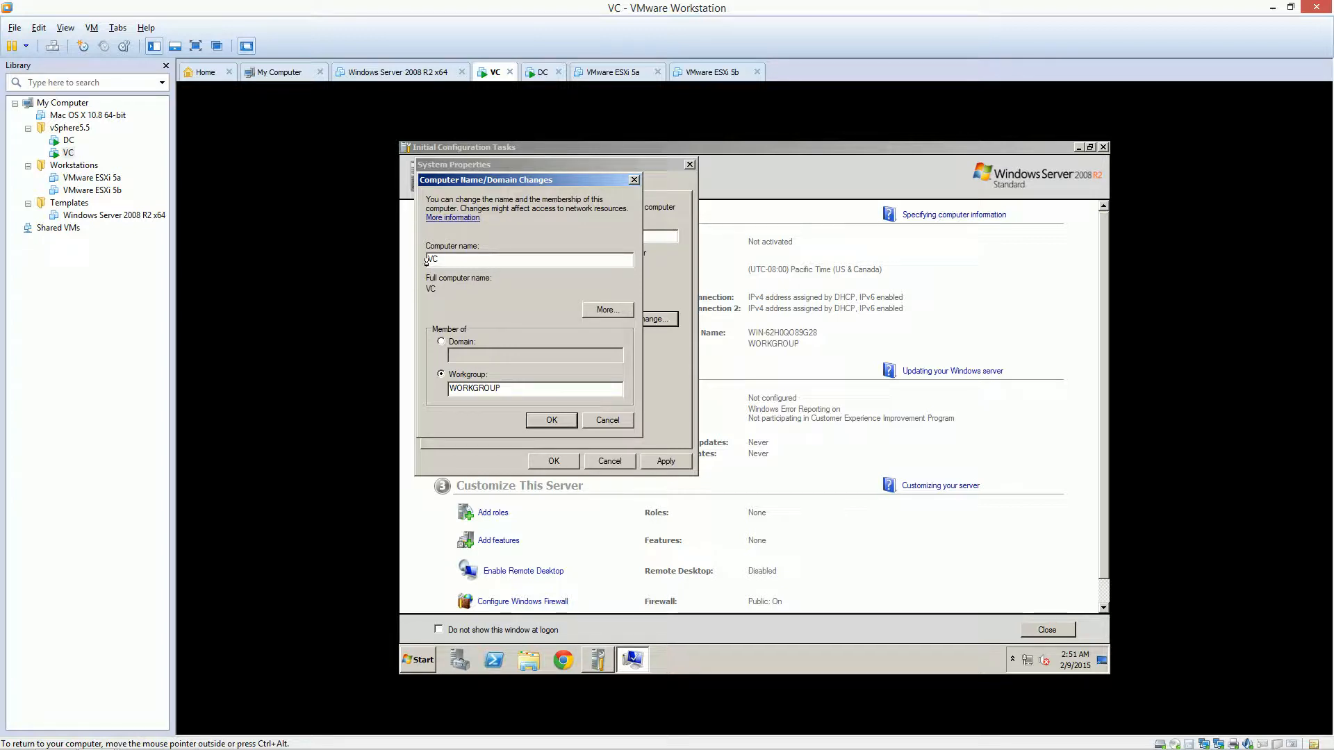
{"action": "key", "text": "Return"}
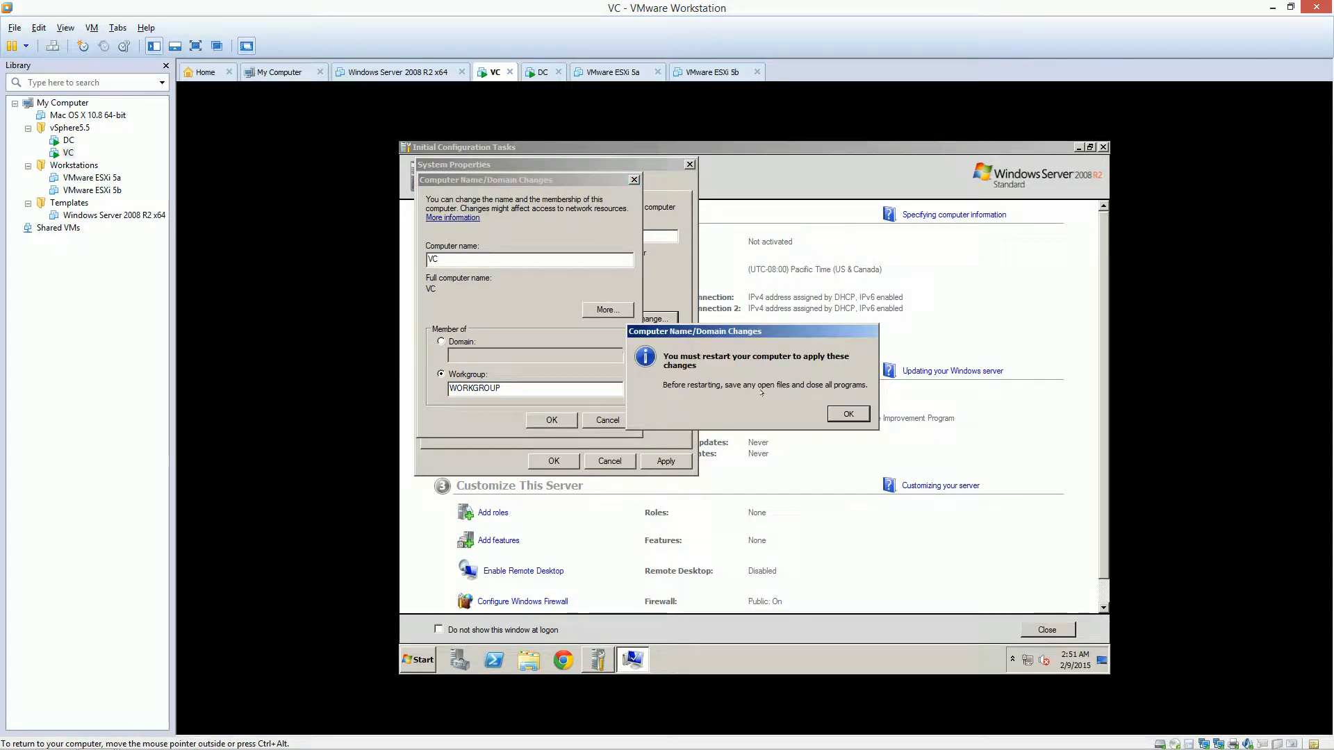
{"action": "left_click", "coordinate": [847, 414]}
{"action": "key", "text": "Return"}
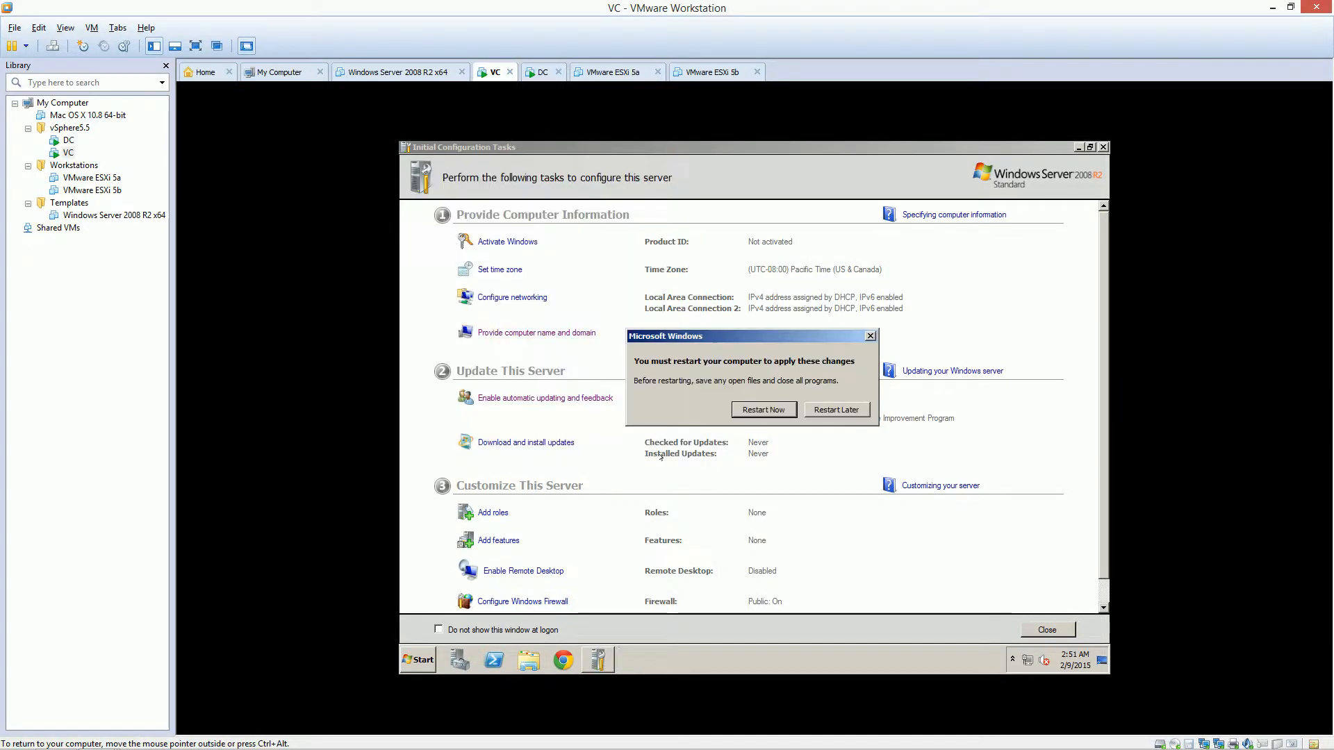
{"action": "left_click", "coordinate": [831, 415]}
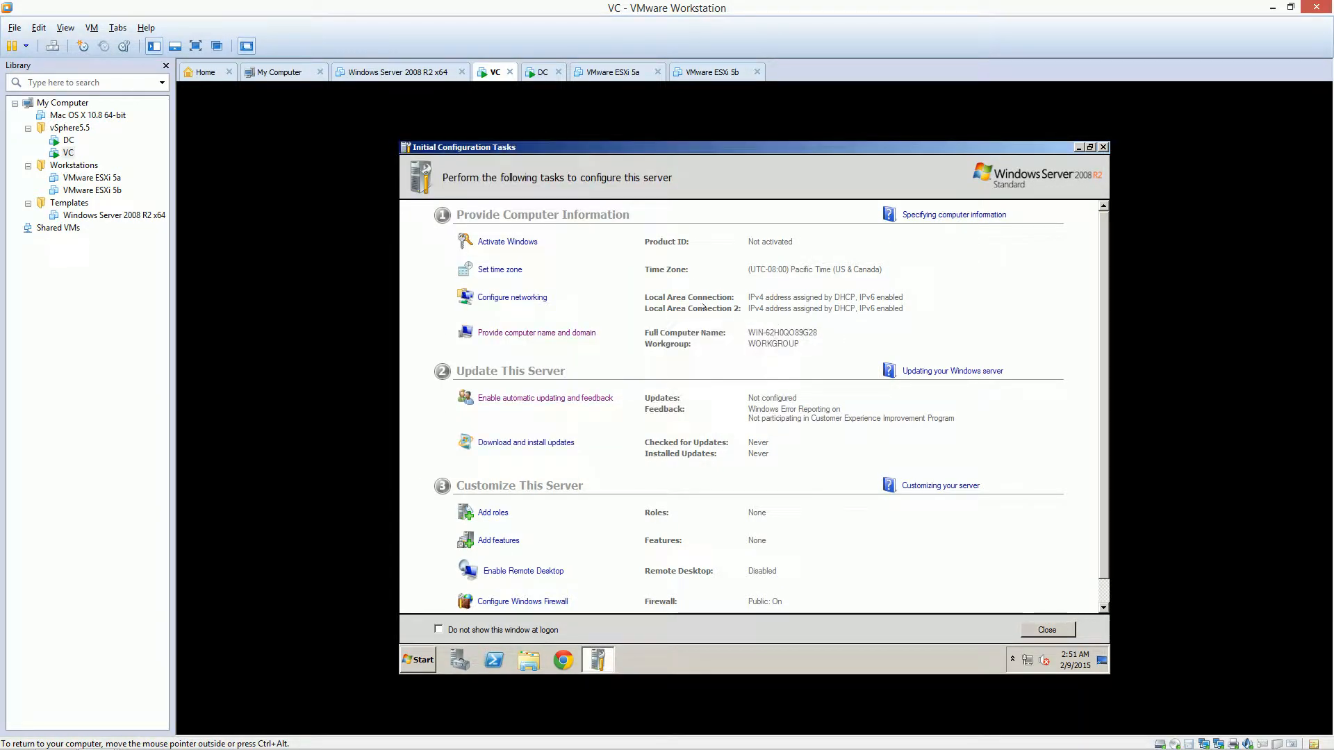
Open the server's network connections and examine the IP configuration details of Local Area Connection
{"action": "left_click", "coordinate": [514, 299]}
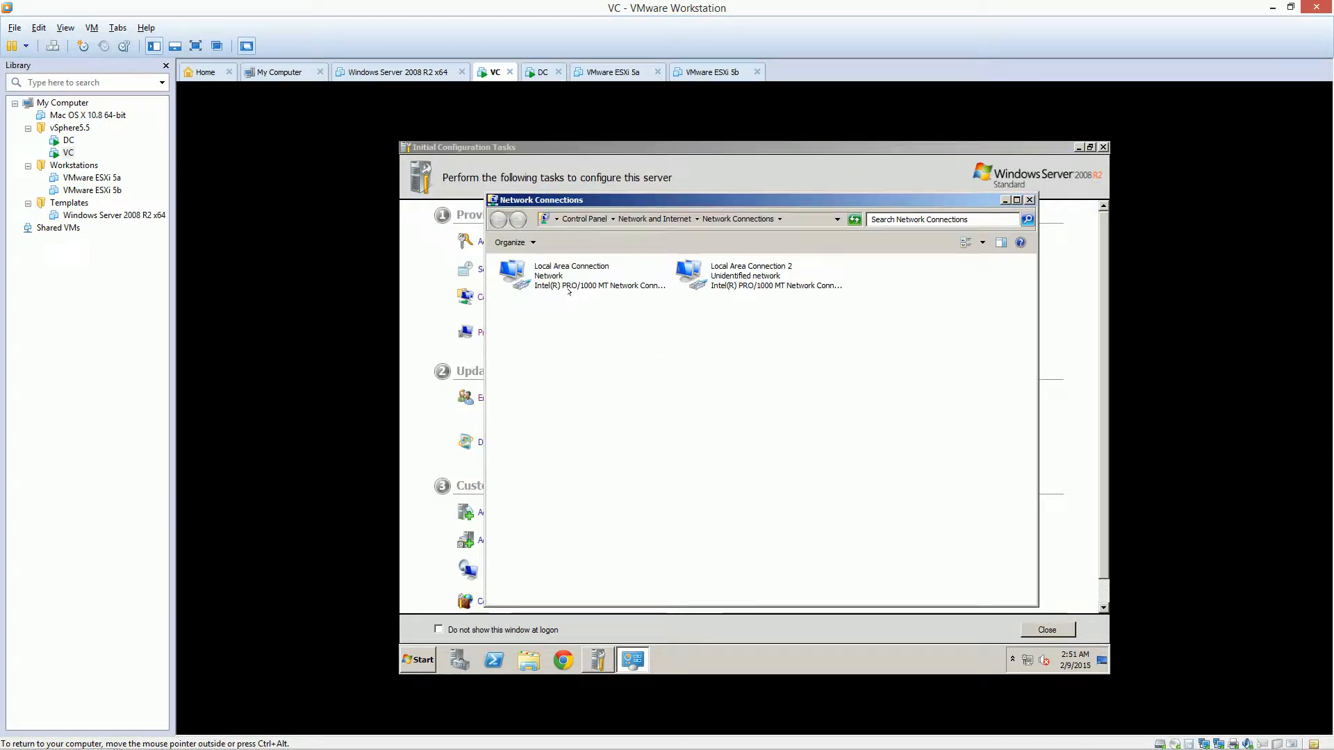
{"action": "left_click", "coordinate": [731, 281]}
{"action": "left_click", "coordinate": [601, 281]}
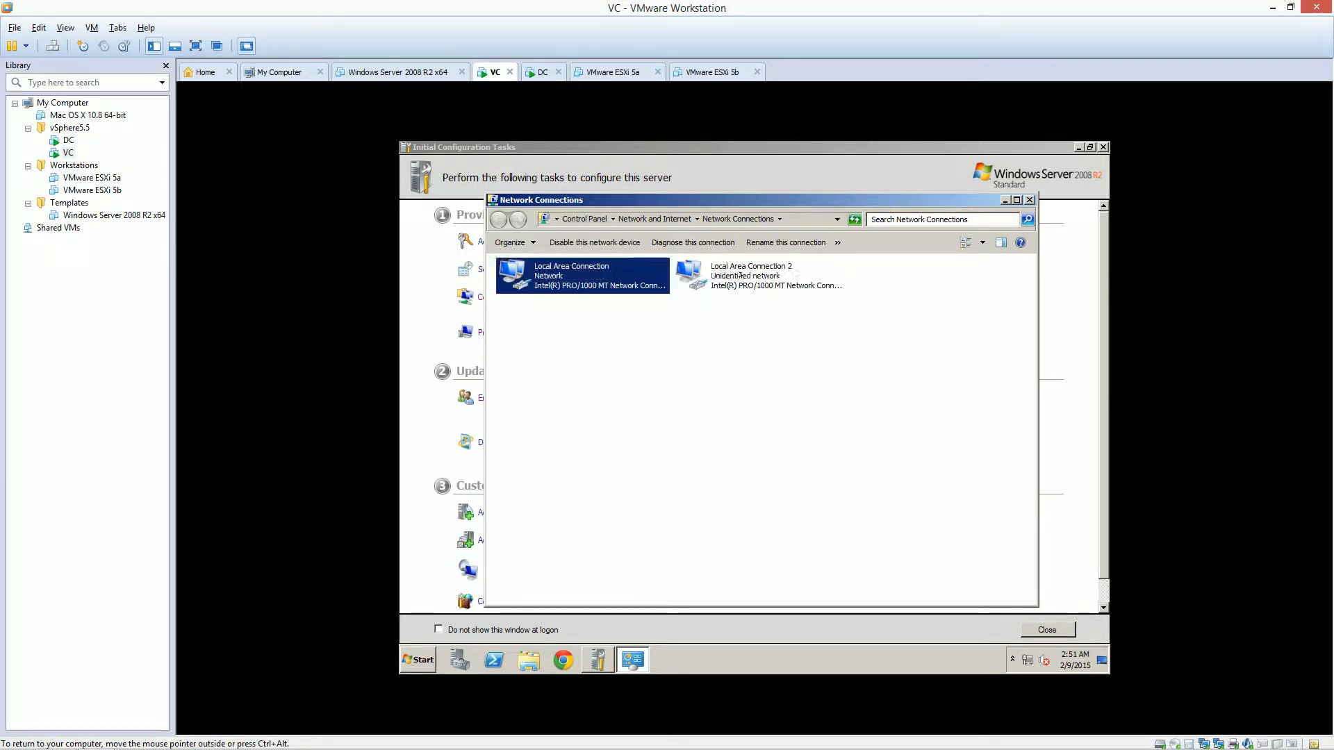
{"action": "left_click", "coordinate": [709, 284]}
{"action": "left_click", "coordinate": [664, 367]}
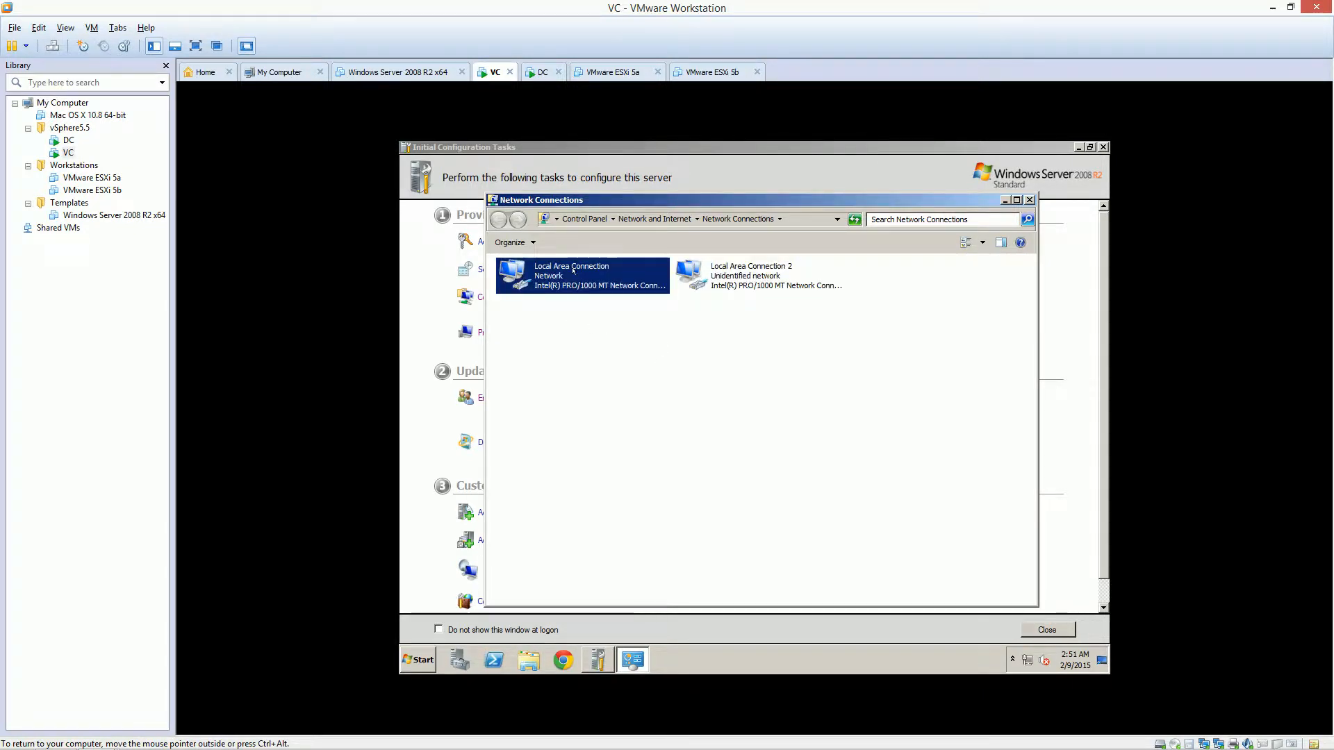
{"action": "left_click", "coordinate": [550, 268]}
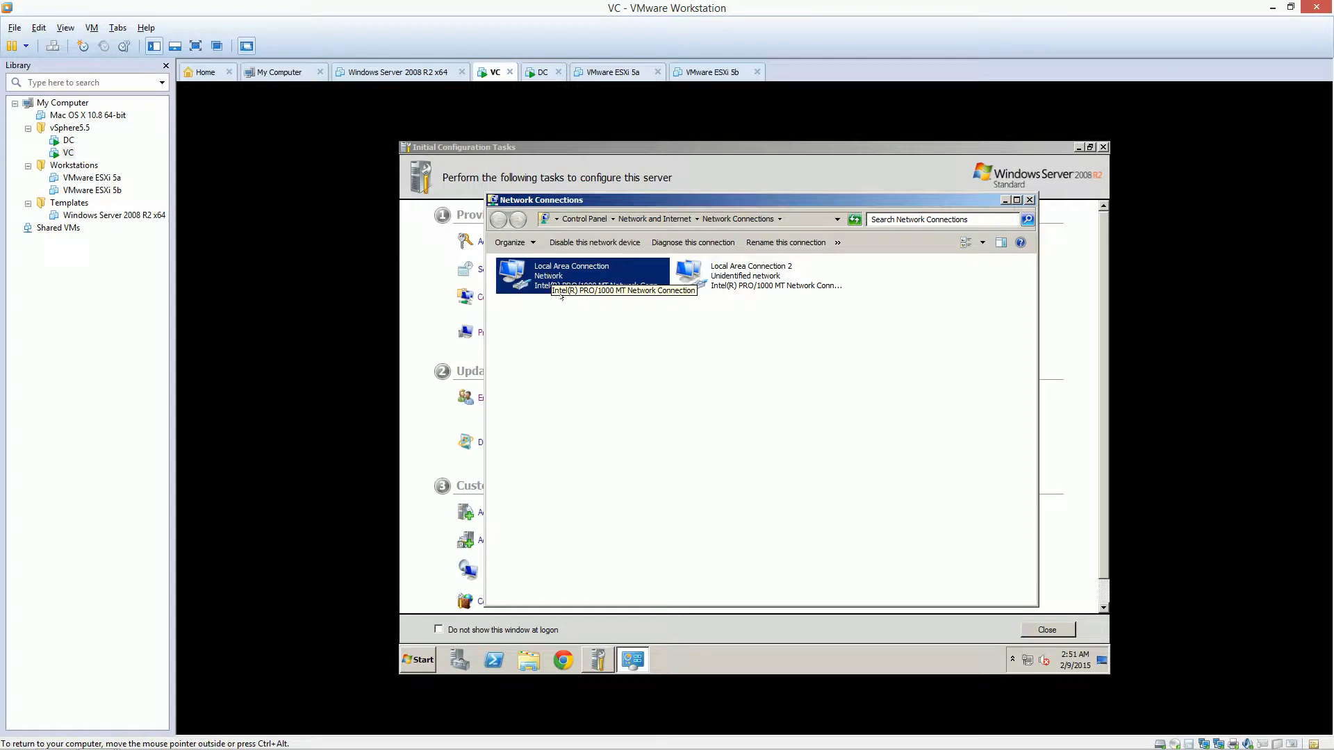
{"action": "left_click", "coordinate": [761, 281]}
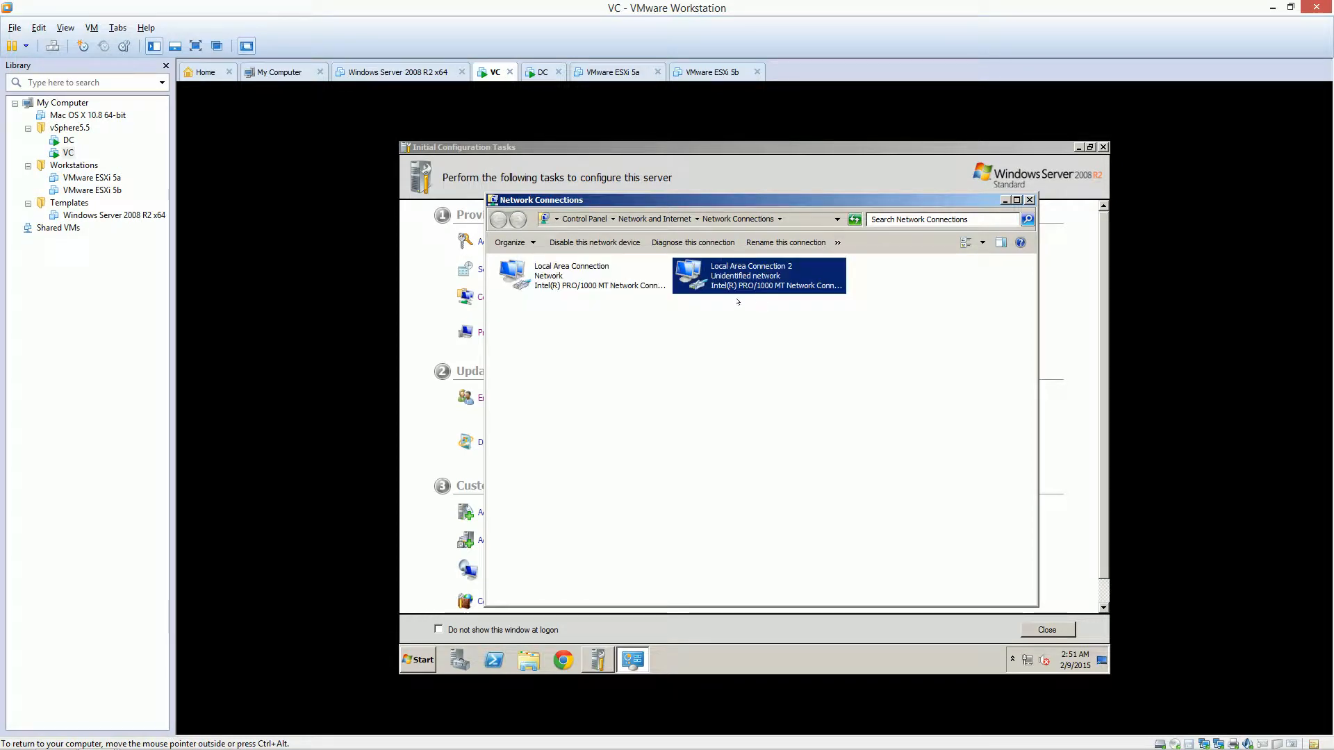
{"action": "left_click", "coordinate": [588, 272]}
{"action": "double_click", "coordinate": [574, 270]}
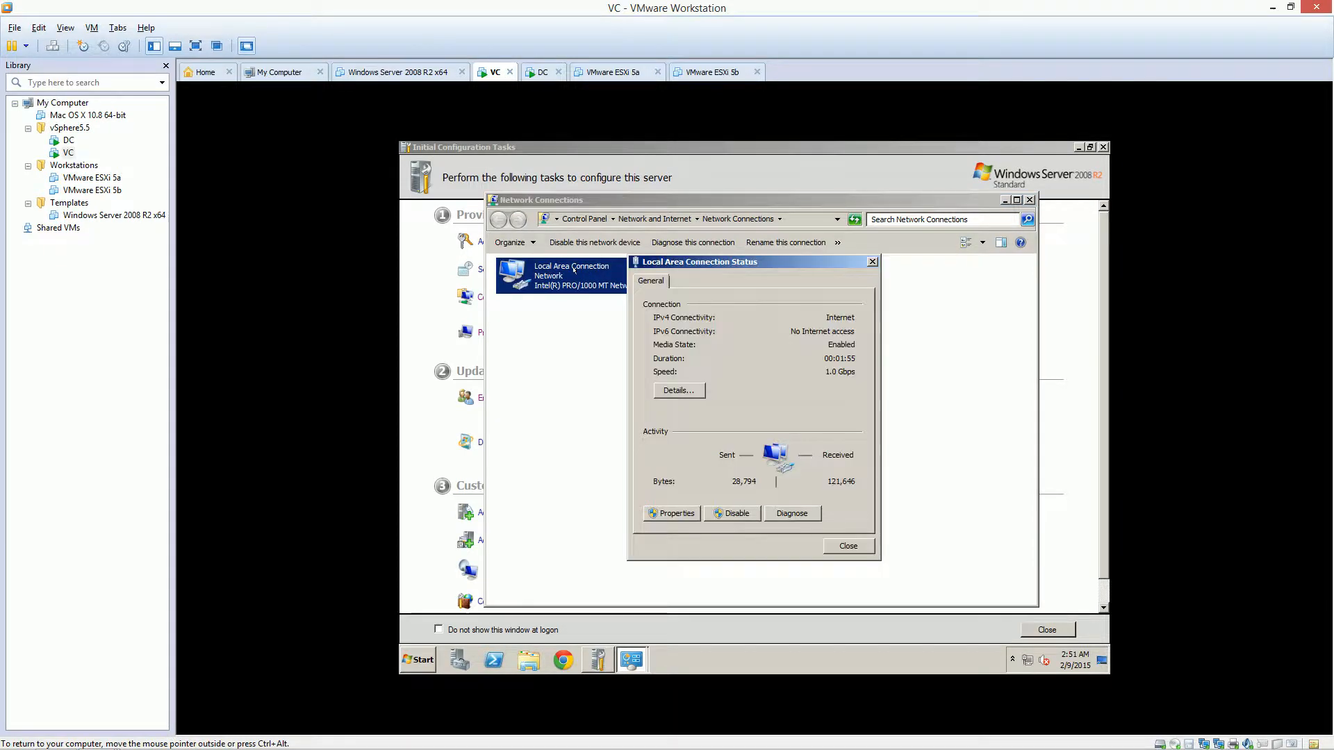
{"action": "left_click", "coordinate": [679, 389]}
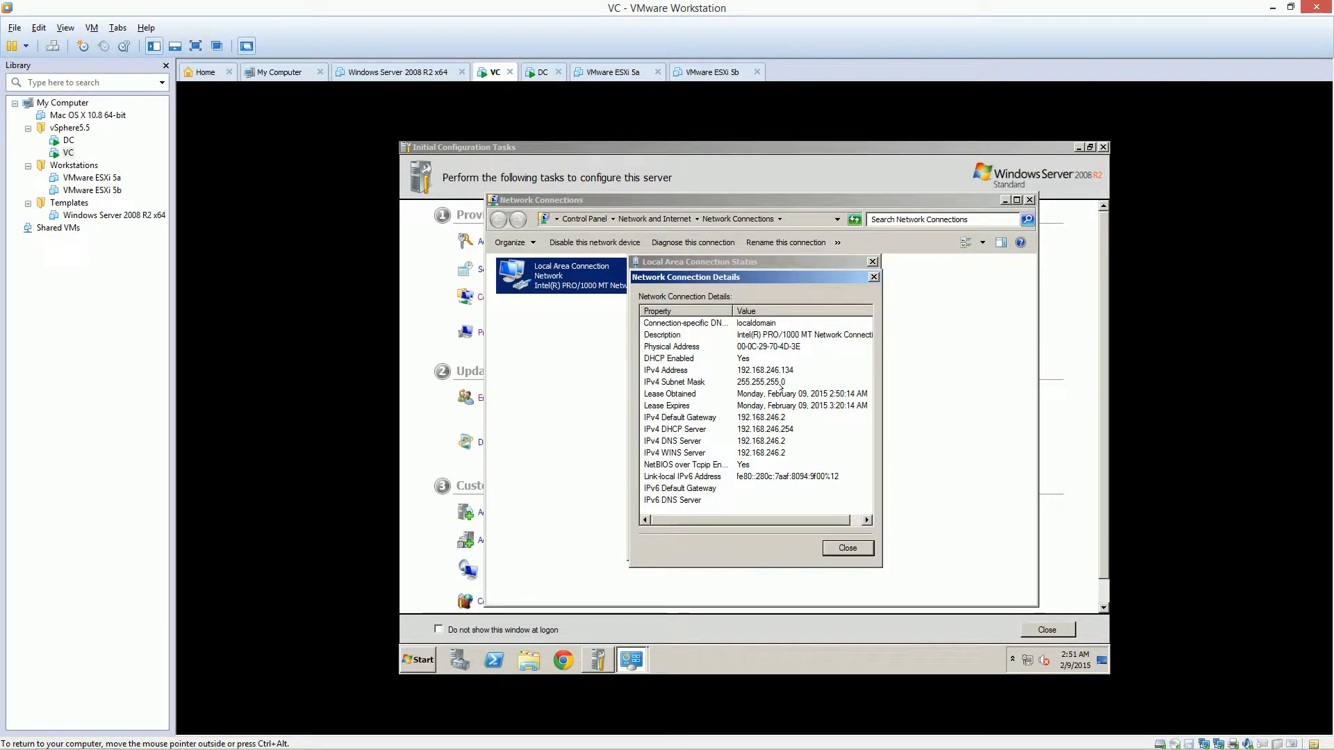
{"action": "left_click", "coordinate": [776, 371]}
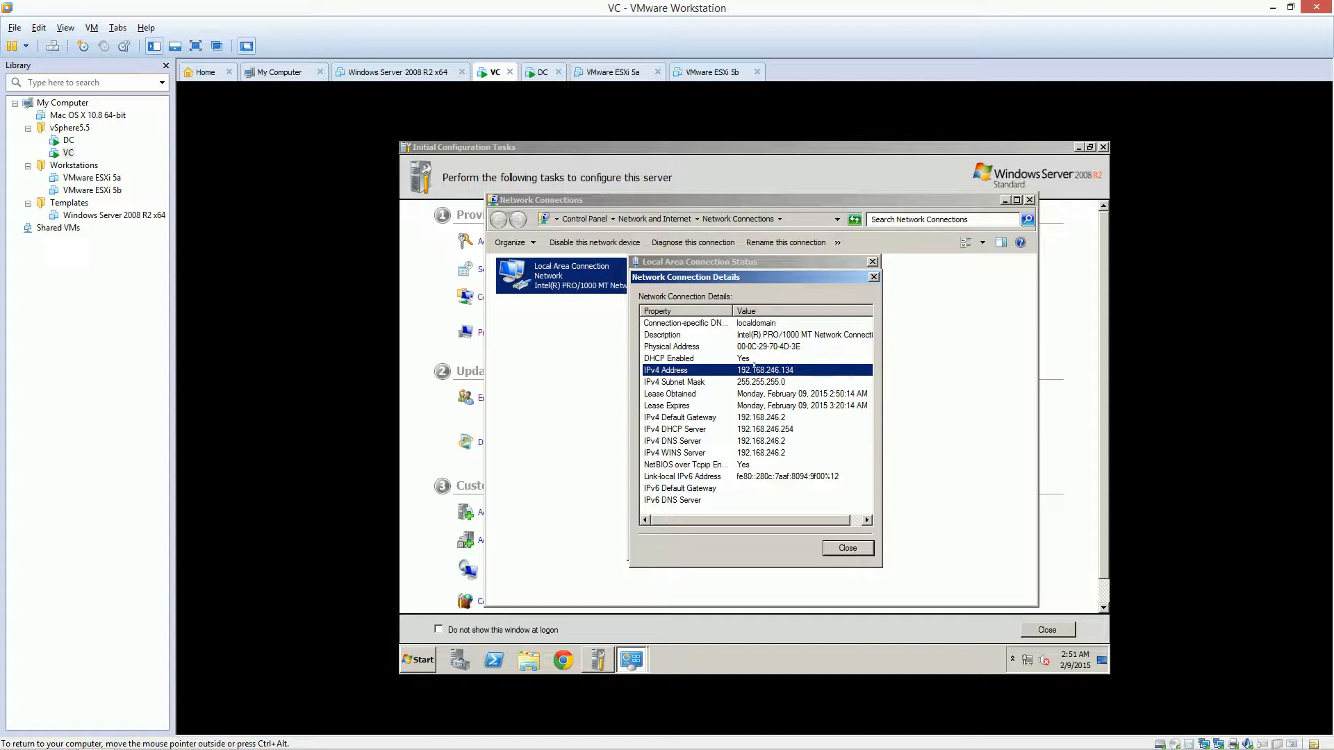
{"action": "left_click", "coordinate": [847, 548]}
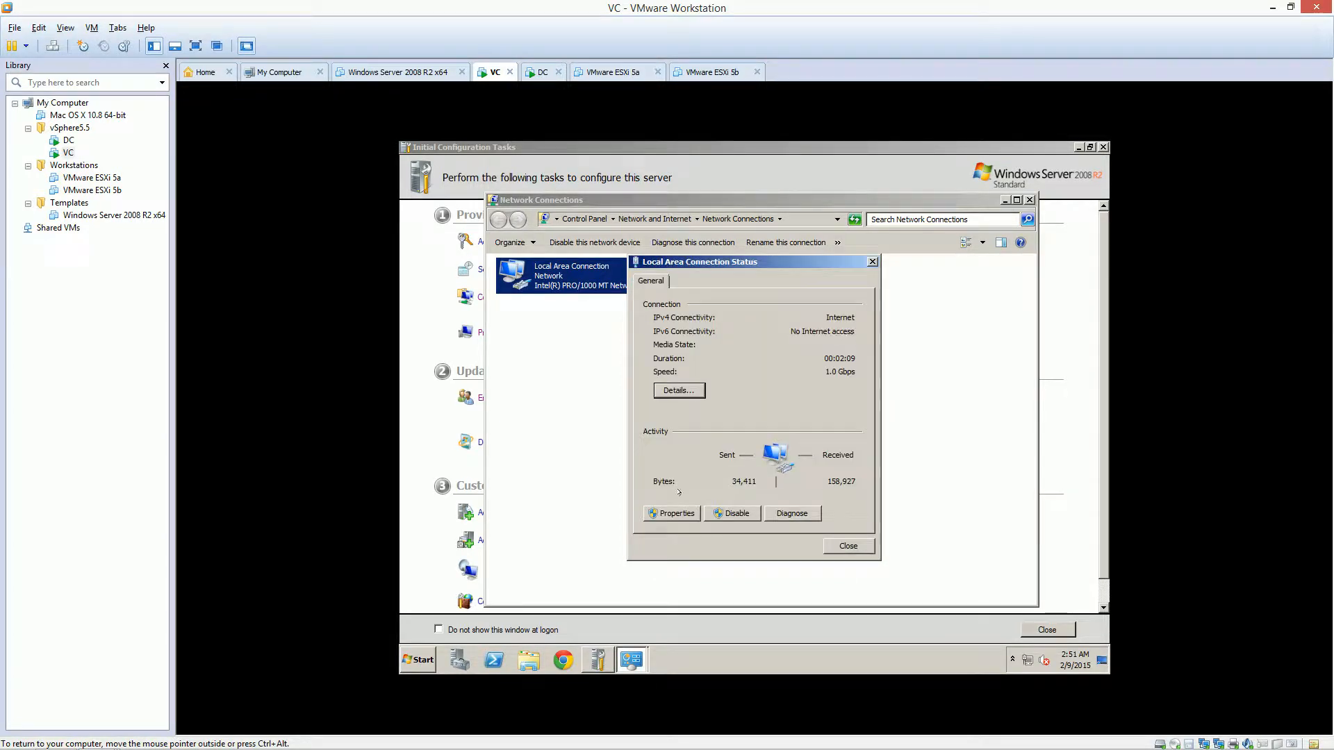
Give Local Area Connection static IPv4 address 192.168.246.20, subnet mask 255.255.255.0, gateway 192.168.246.2 and preferred DNS server 192.168.246.19
{"action": "left_click", "coordinate": [671, 514]}
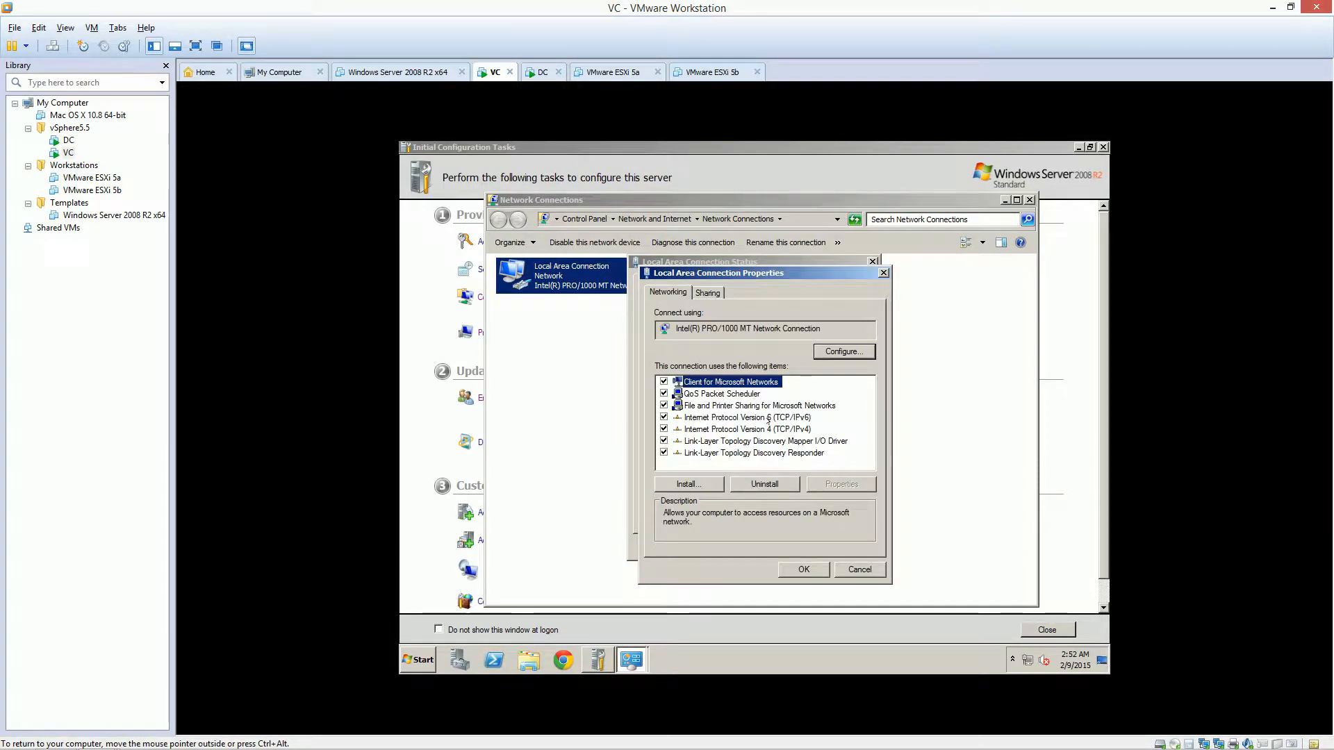
{"action": "left_click", "coordinate": [764, 429]}
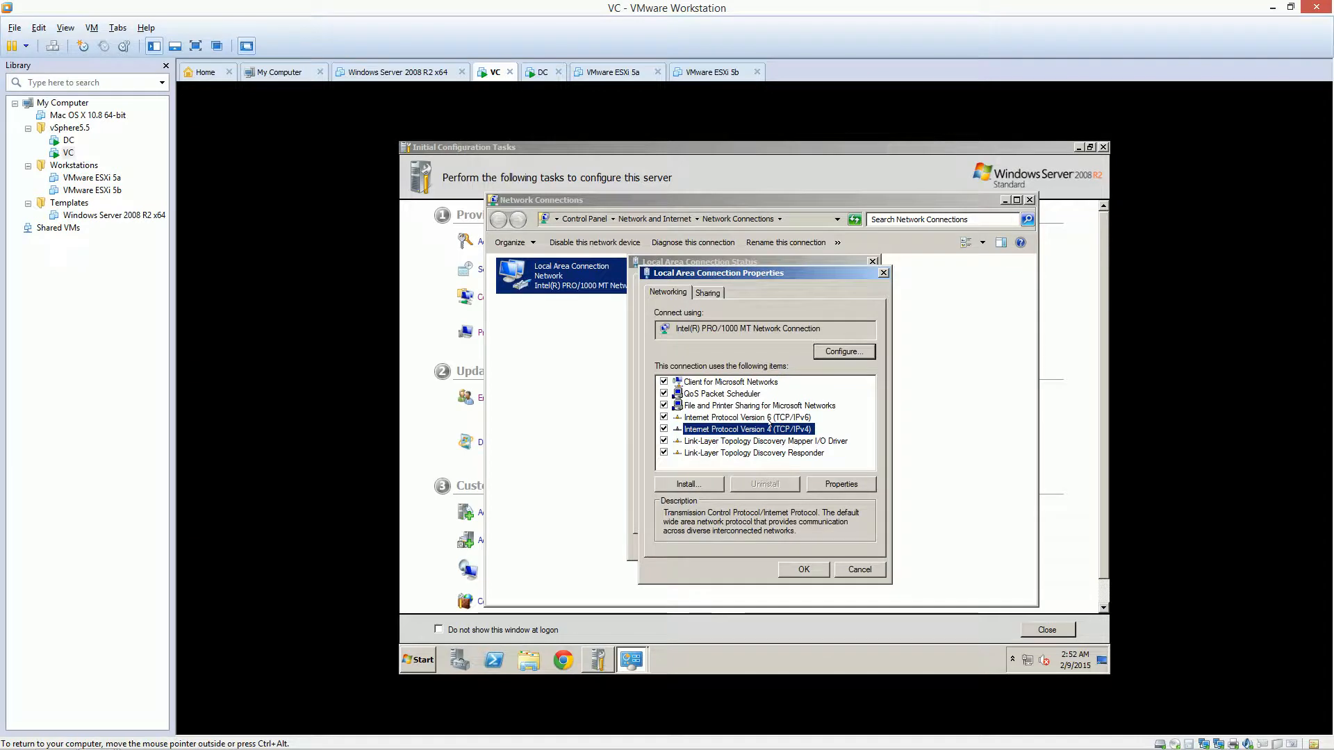
{"action": "left_click", "coordinate": [841, 484]}
{"action": "left_click", "coordinate": [687, 417]}
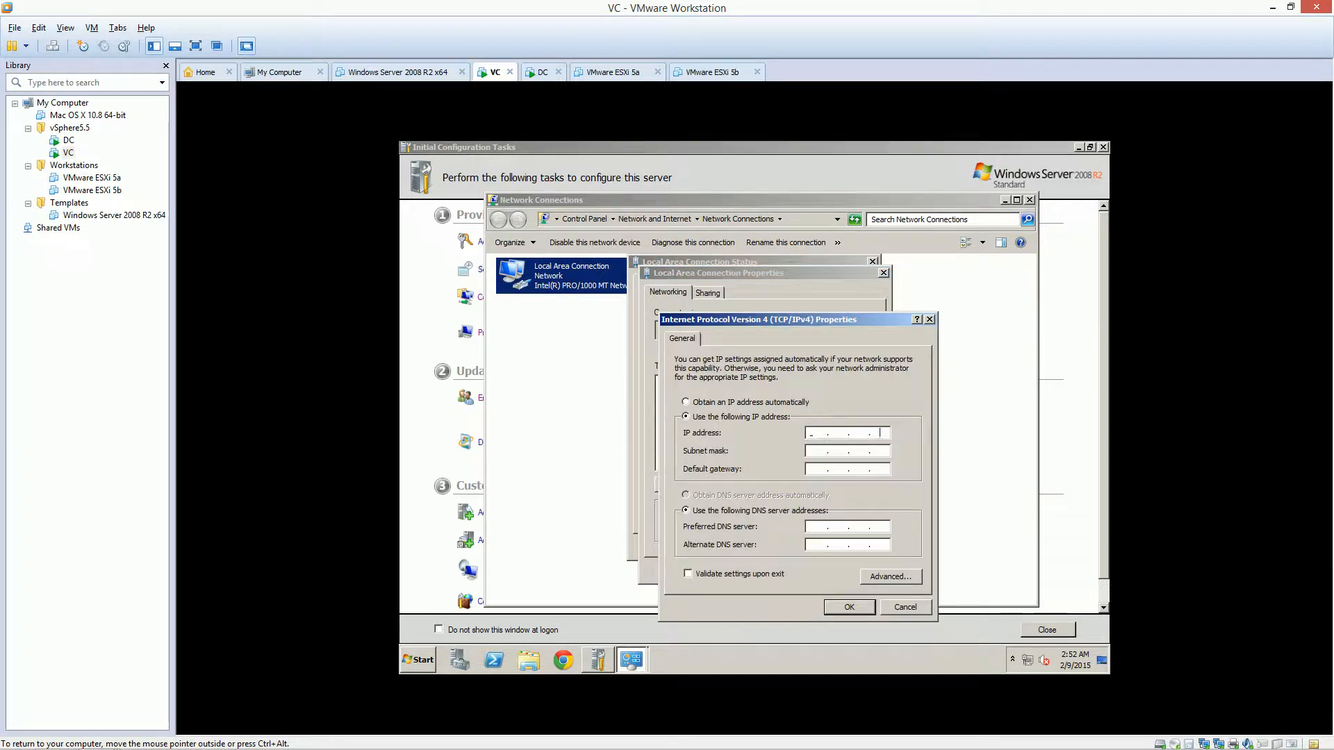
{"action": "type", "text": "192 . 168 . 246 . 20"}
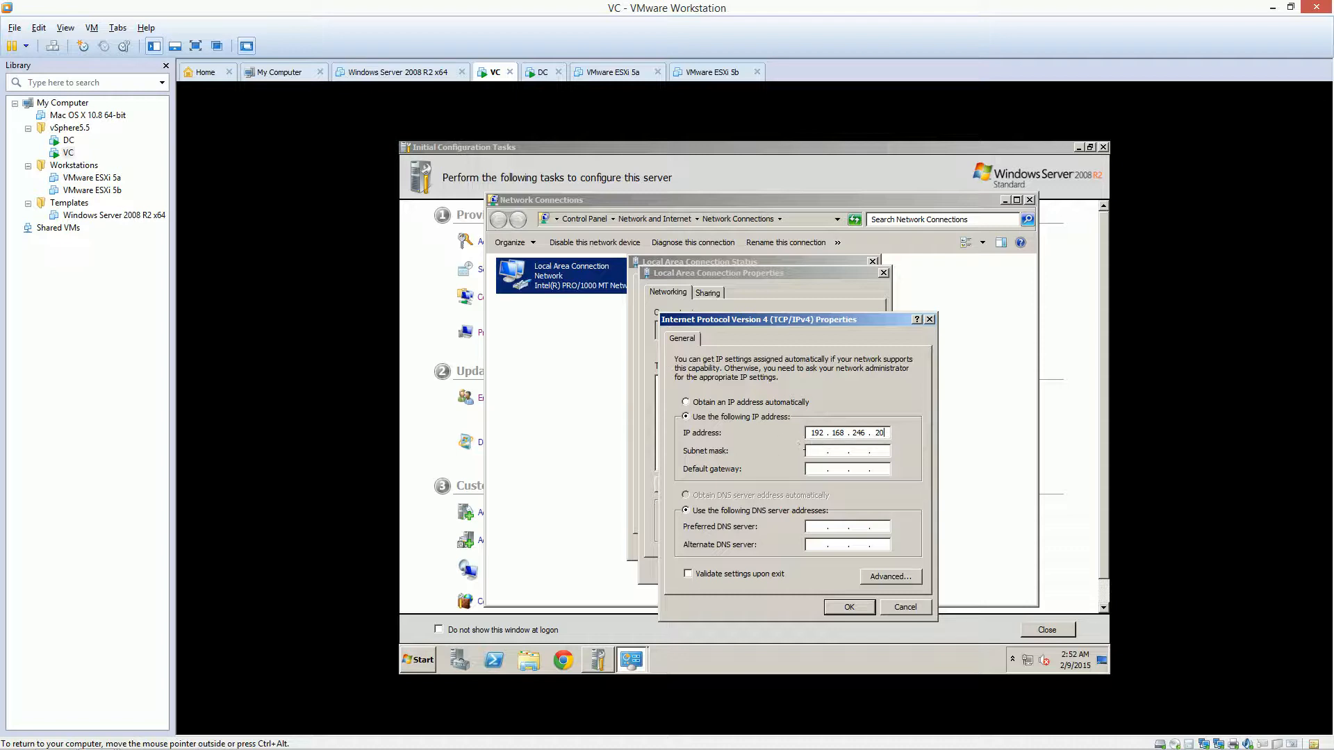
{"action": "left_click", "coordinate": [806, 451]}
{"action": "left_click", "coordinate": [827, 470]}
{"action": "type", "text": "1921"}
{"action": "type", "text": "168246"}
{"action": "type", "text": "192168"}
{"action": "type", "text": "24619"}
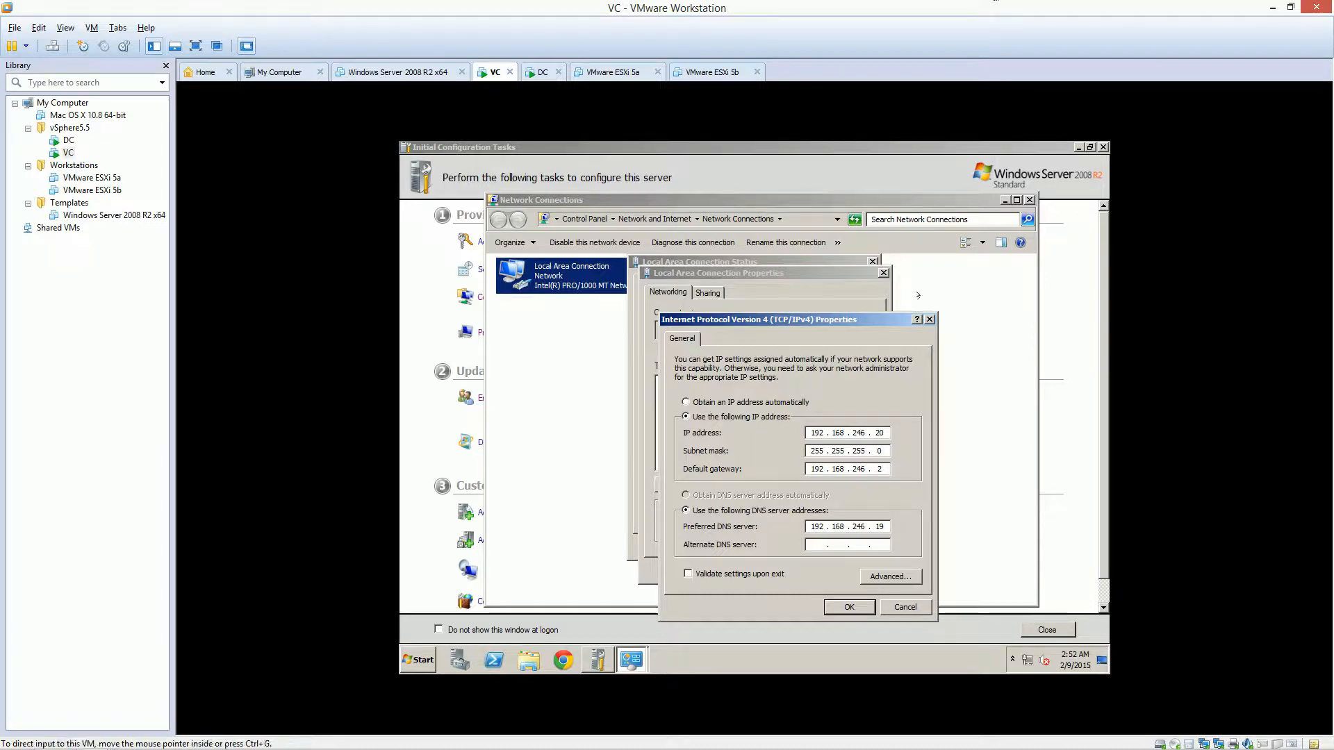
Add WINS server 192.168.246.19 and enable NetBIOS over TCP/IP for Local Area Connection, applying its settings and closing its dialogs
{"action": "left_click", "coordinate": [880, 574]}
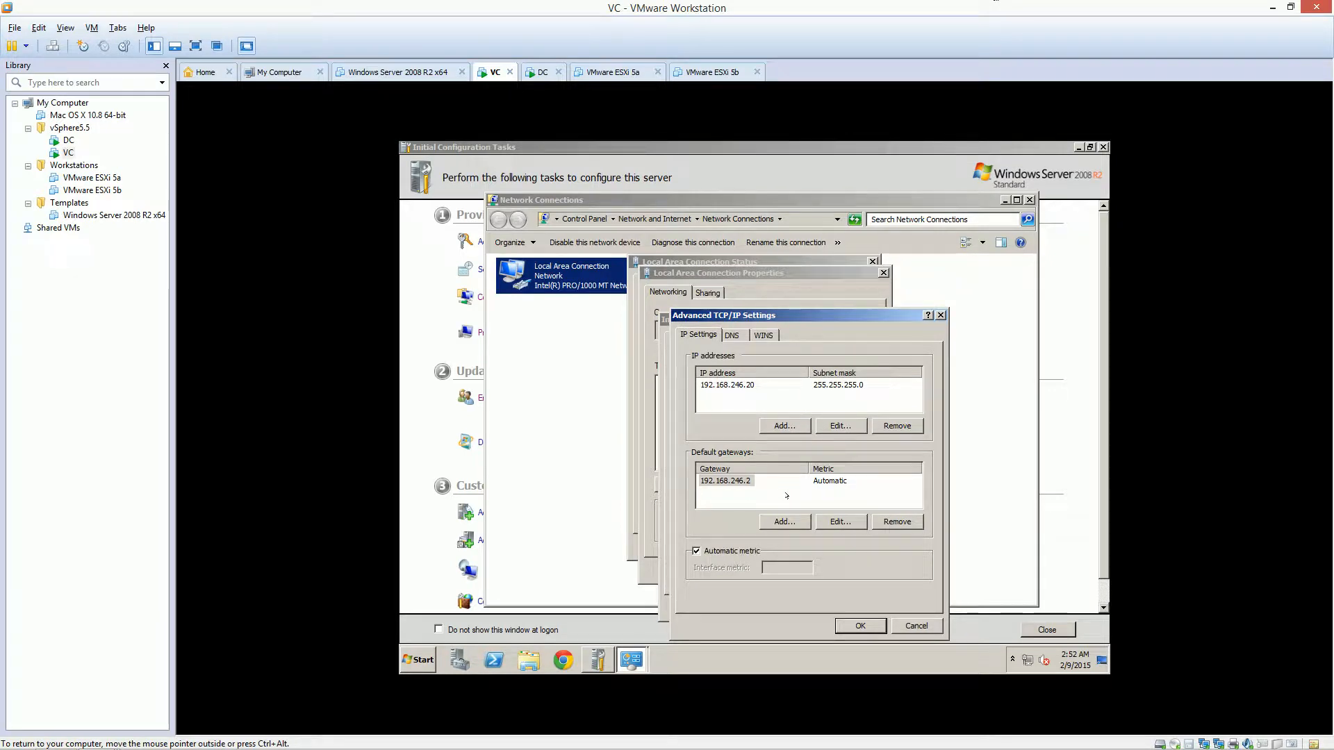
{"action": "left_click", "coordinate": [763, 335]}
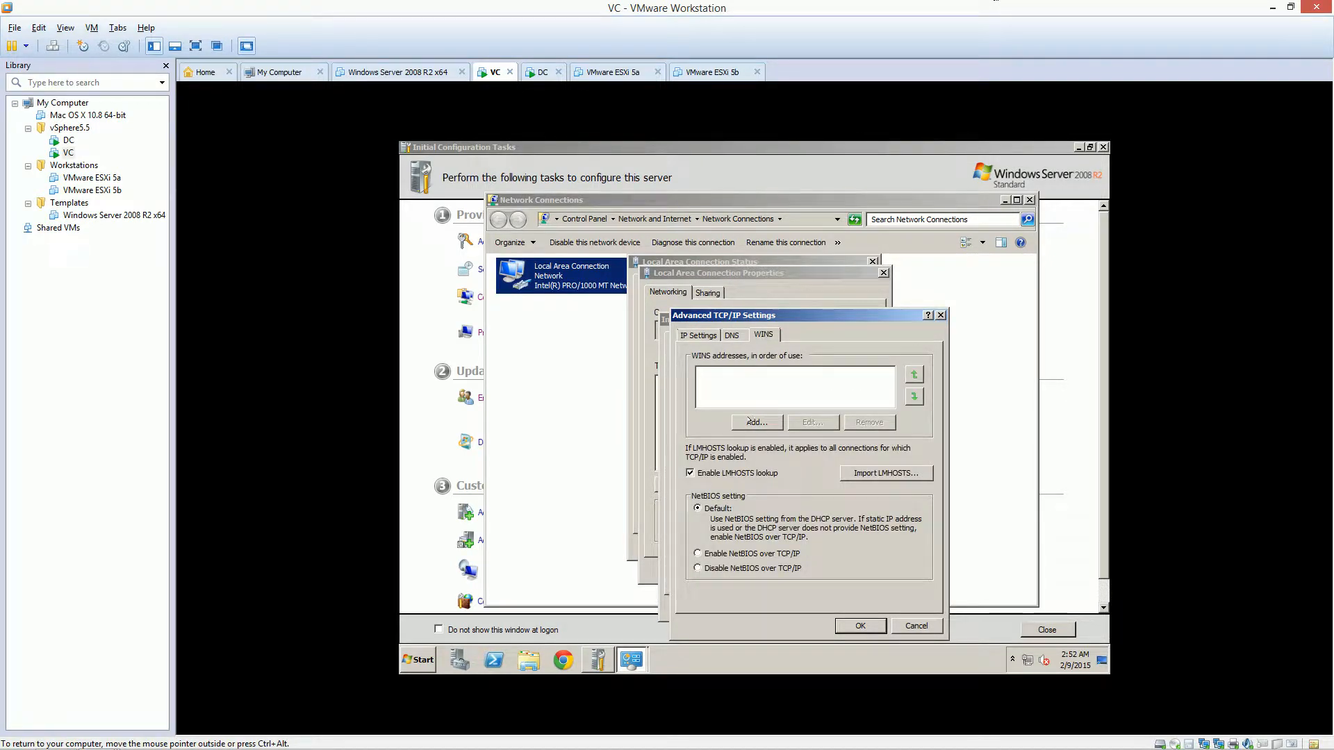
{"action": "left_click", "coordinate": [757, 423]}
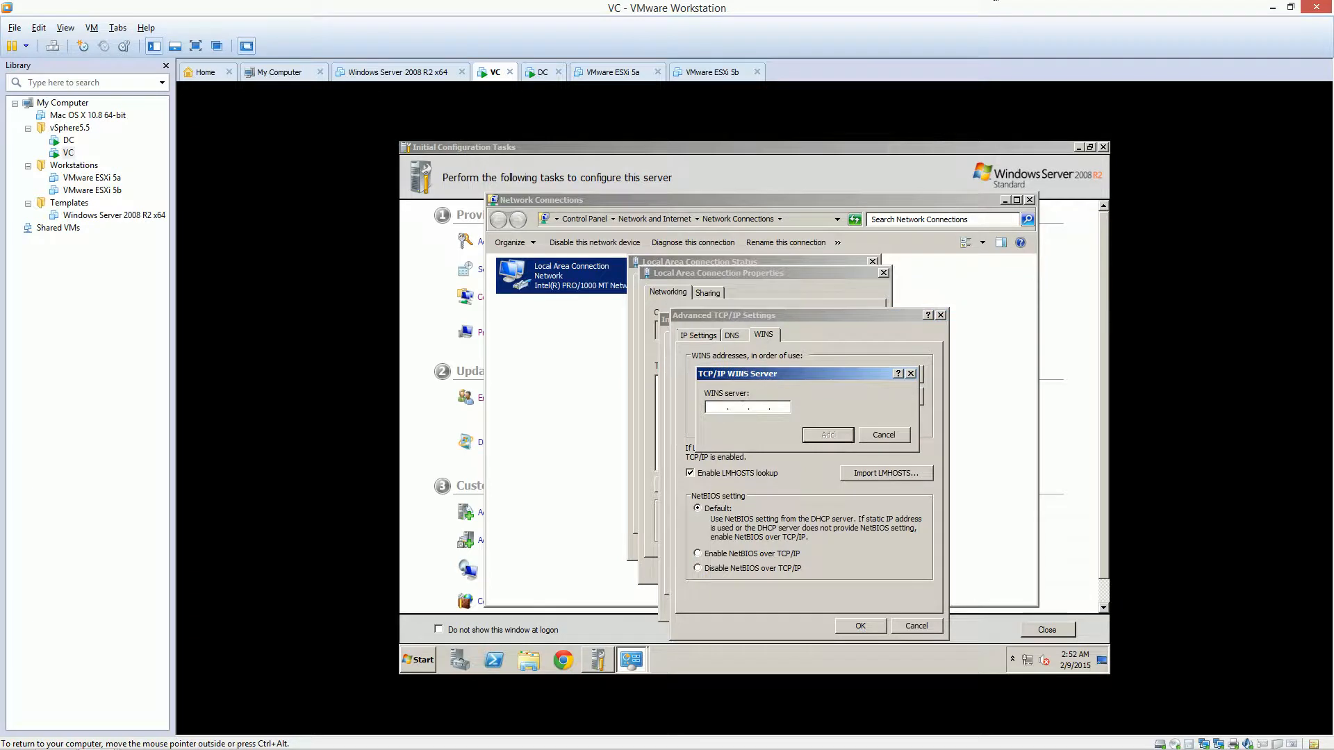
{"action": "type", "text": "192 . 168 . "}
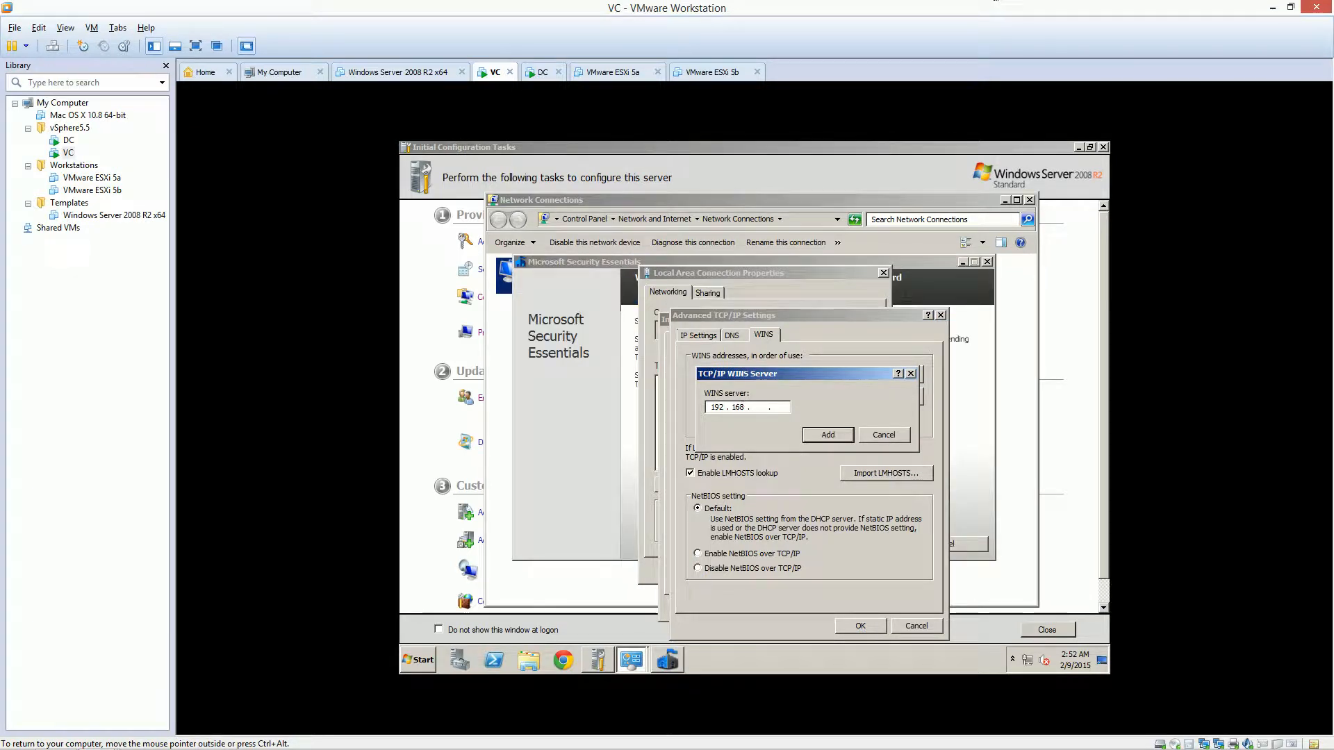
{"action": "type", "text": "246 . 19"}
{"action": "key", "text": "Return"}
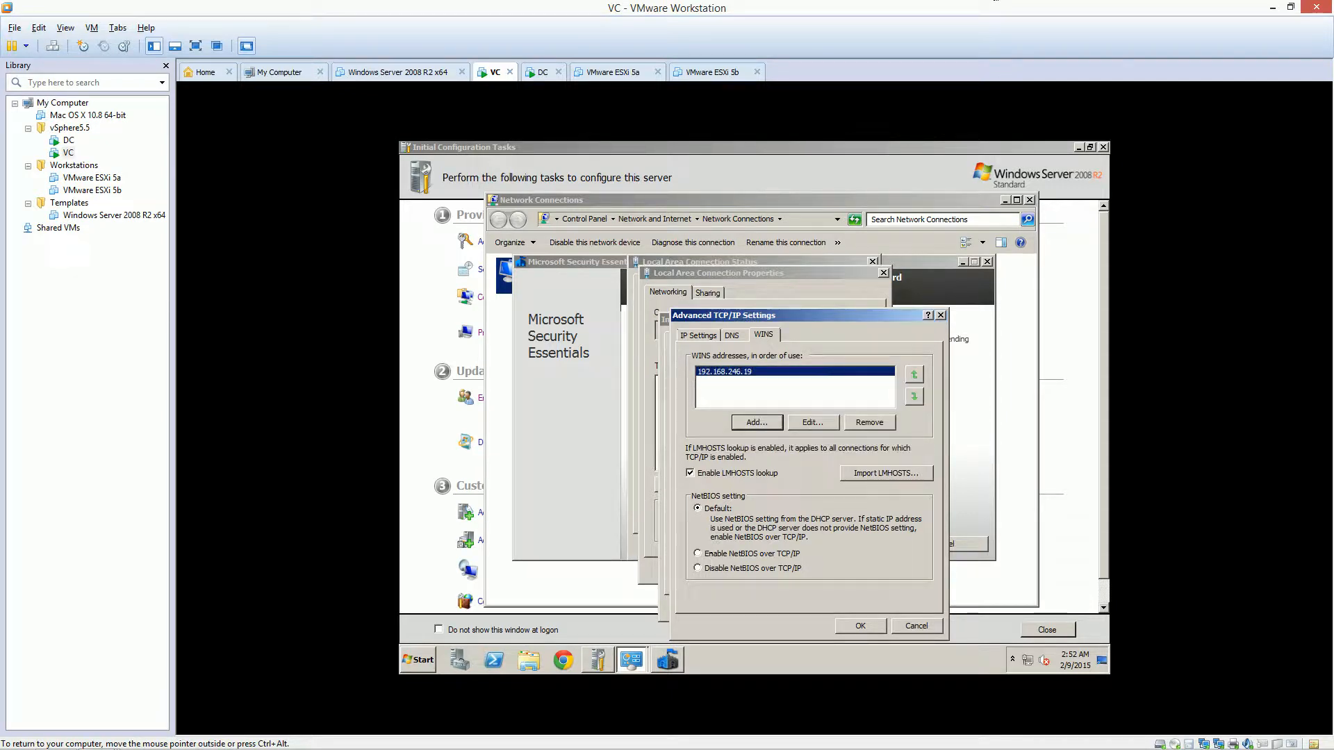
{"action": "left_click", "coordinate": [699, 553]}
{"action": "left_click", "coordinate": [854, 626]}
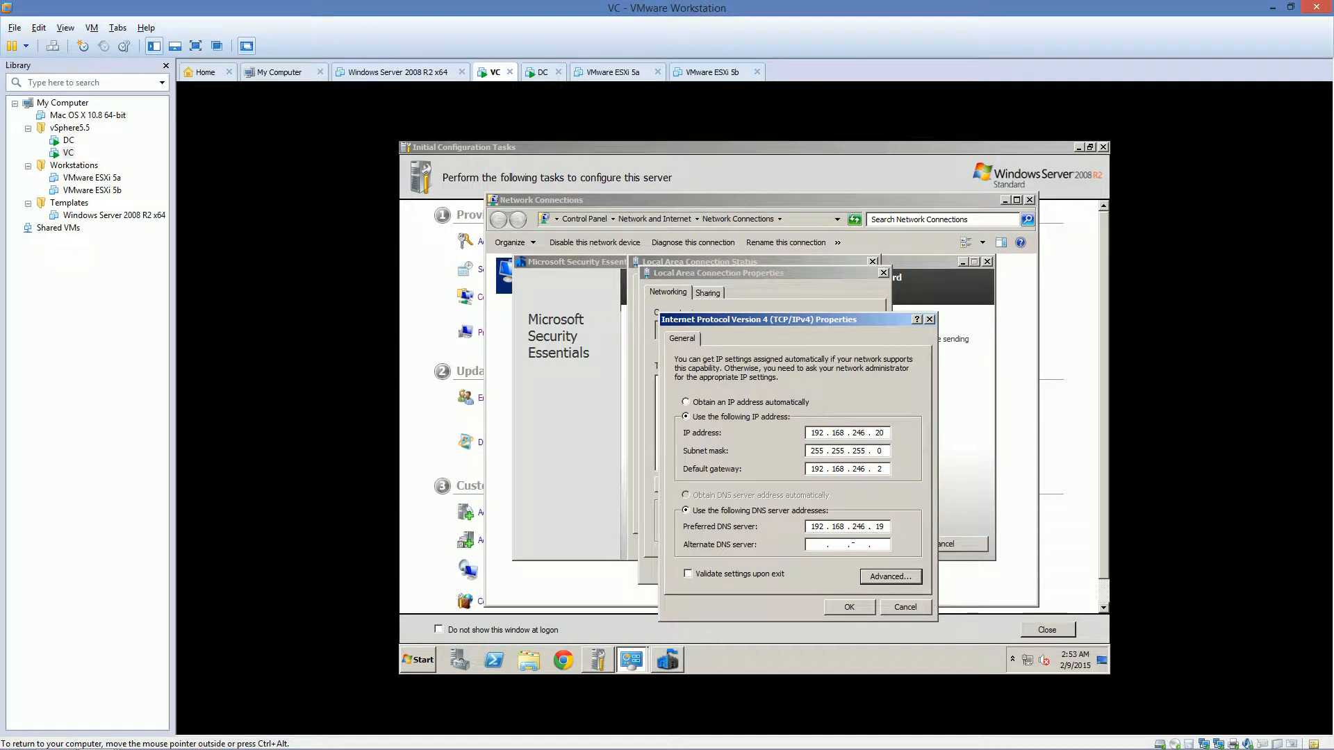
{"action": "left_click", "coordinate": [849, 606]}
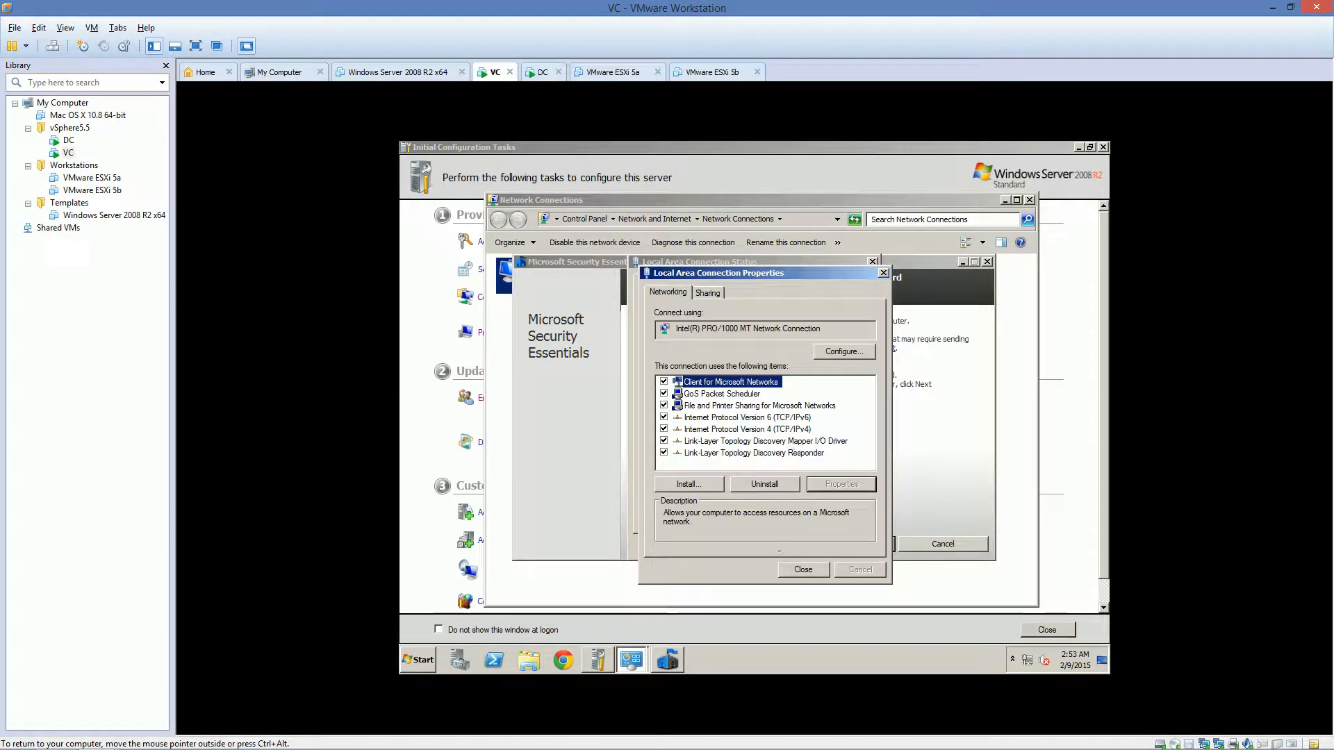
{"action": "left_click", "coordinate": [799, 568]}
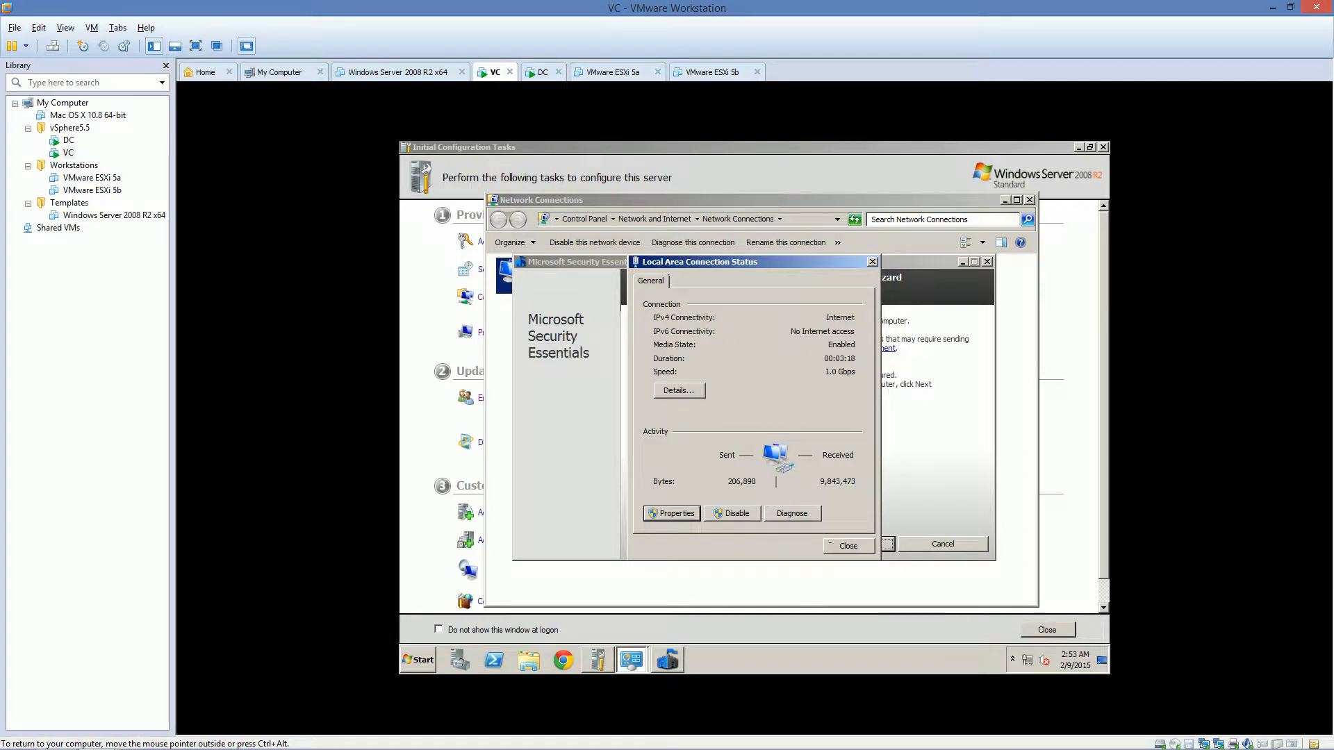
{"action": "left_click", "coordinate": [849, 545]}
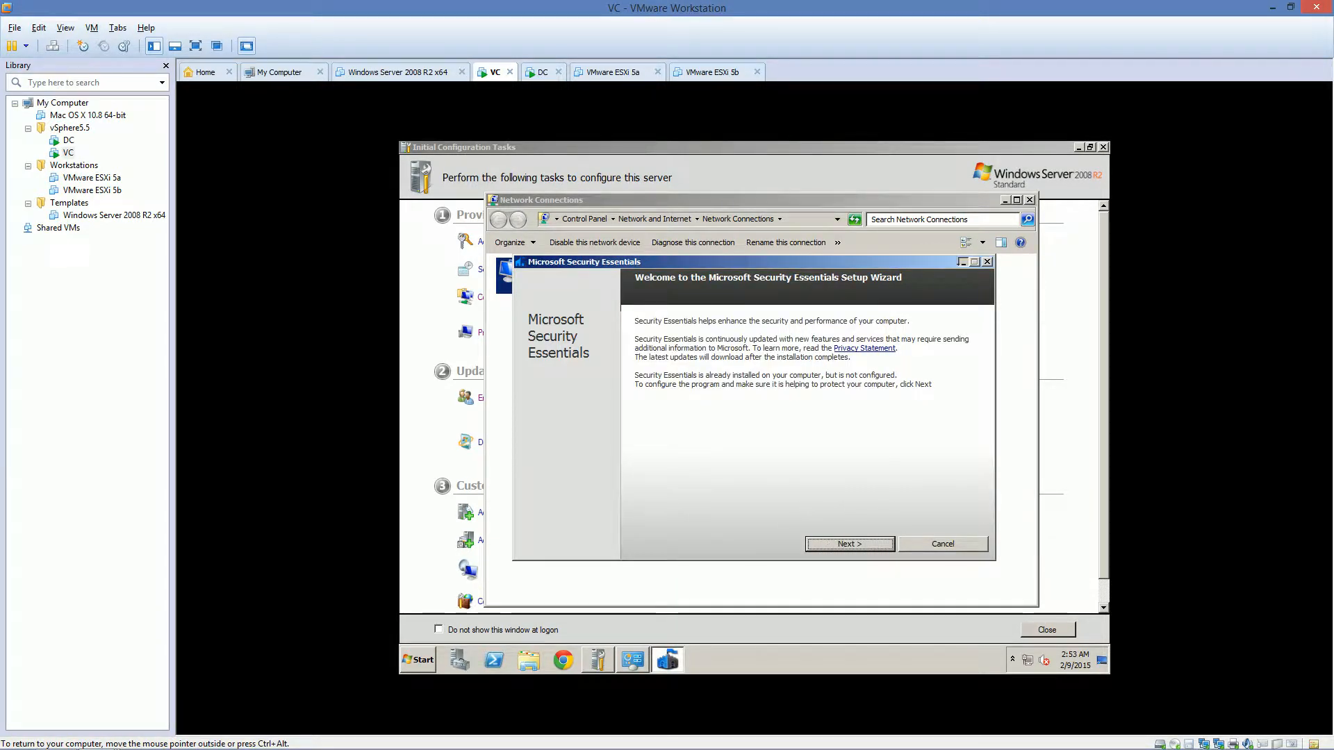
Minimize the Microsoft Security Essentials wizard and examine the IP configuration details of Local Area Connection 2
{"action": "left_click", "coordinate": [962, 263]}
{"action": "left_click", "coordinate": [841, 405]}
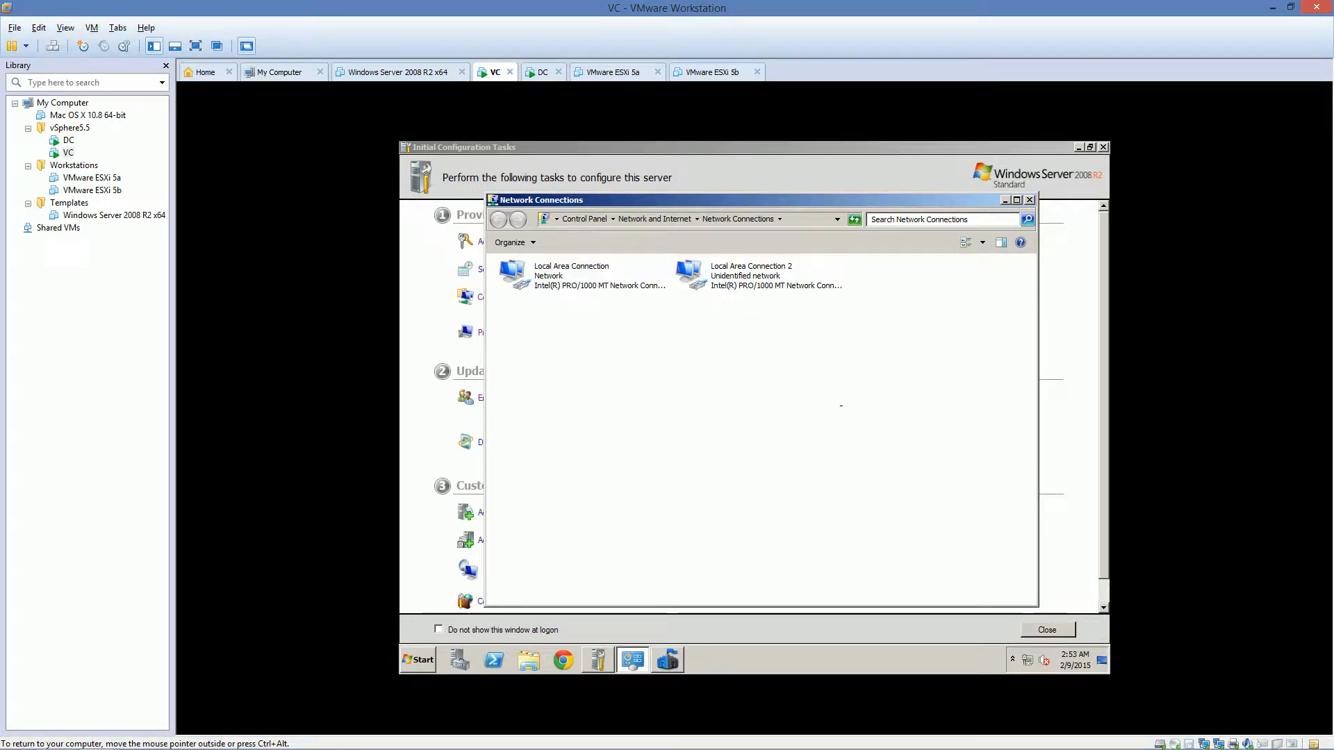
{"action": "left_click", "coordinate": [598, 281]}
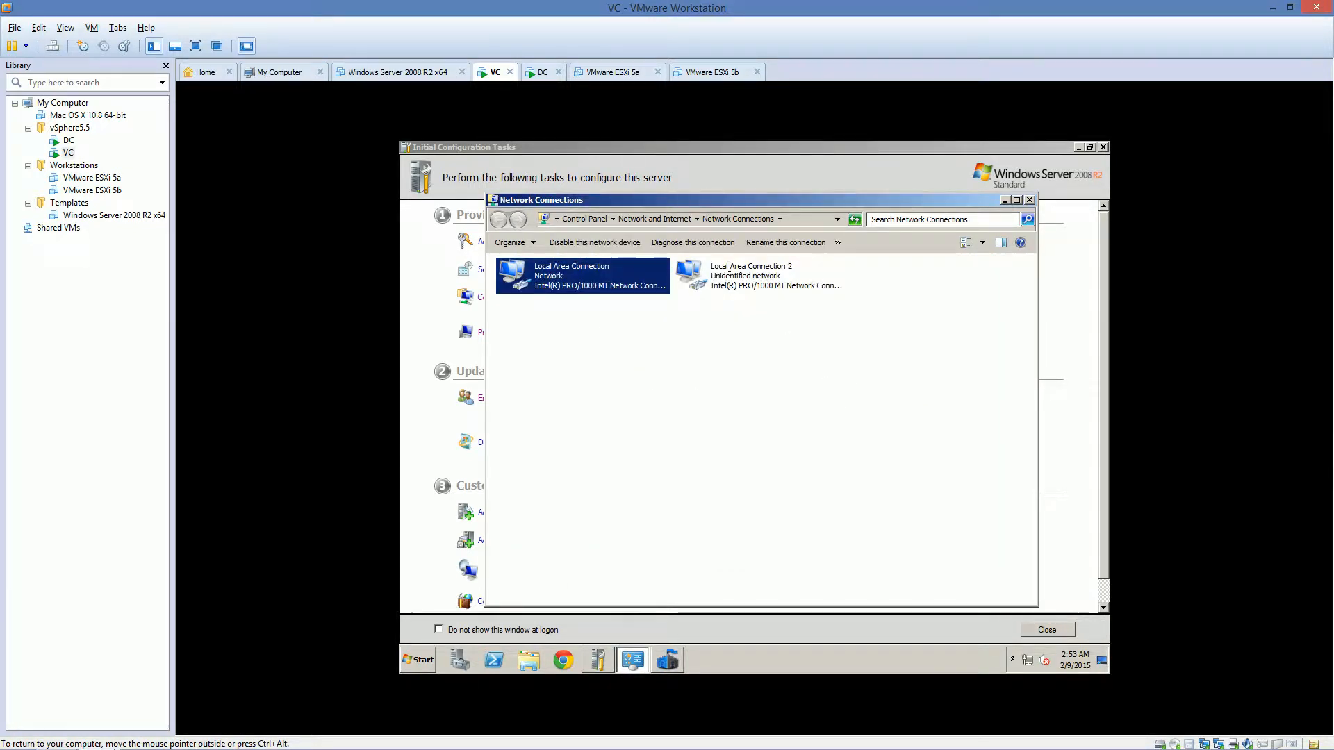
{"action": "left_click", "coordinate": [703, 282]}
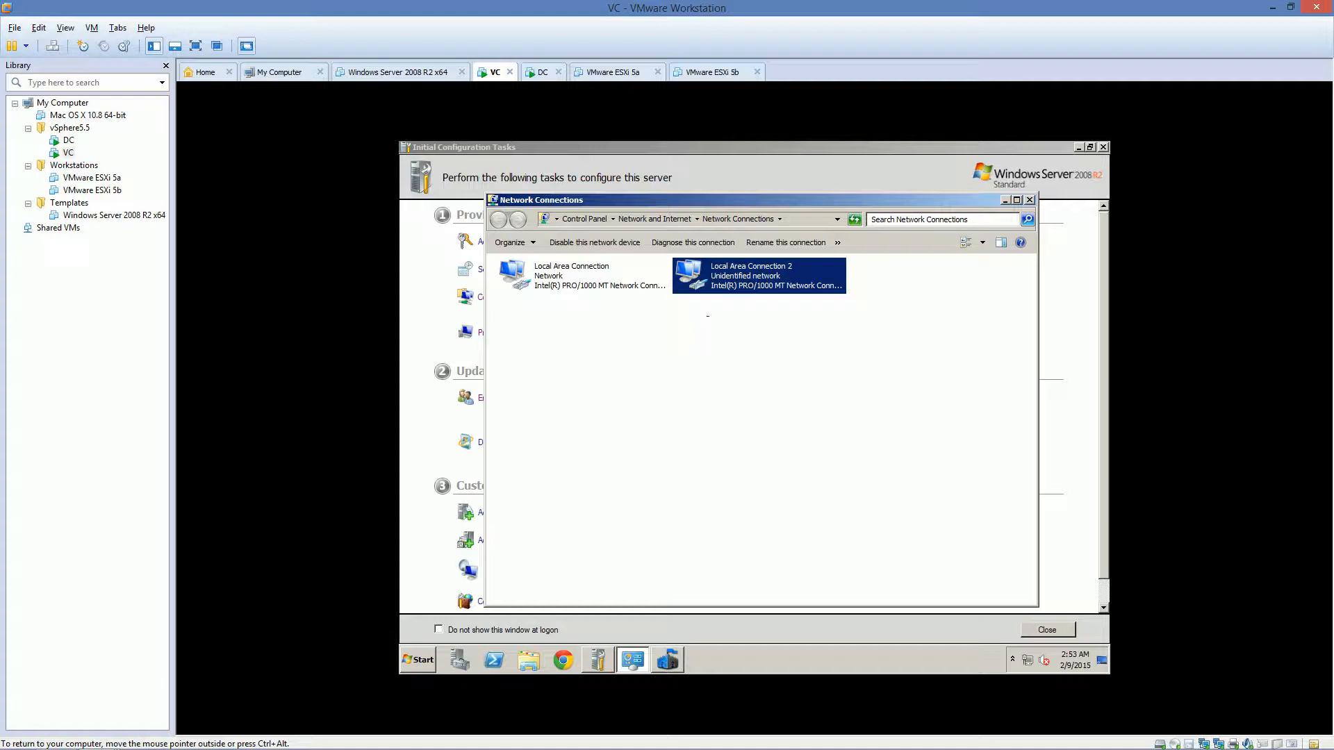
{"action": "double_click", "coordinate": [721, 288]}
{"action": "left_click", "coordinate": [688, 391]}
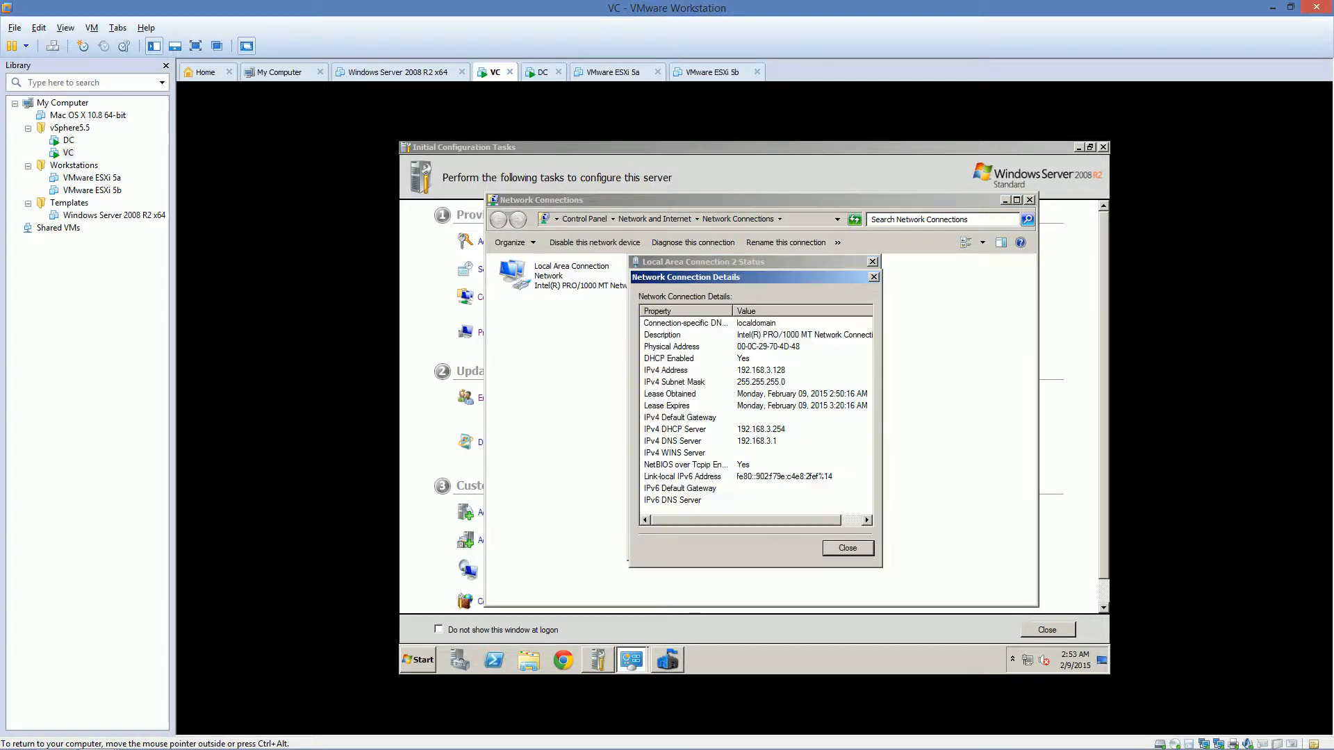
{"action": "left_click", "coordinate": [683, 371]}
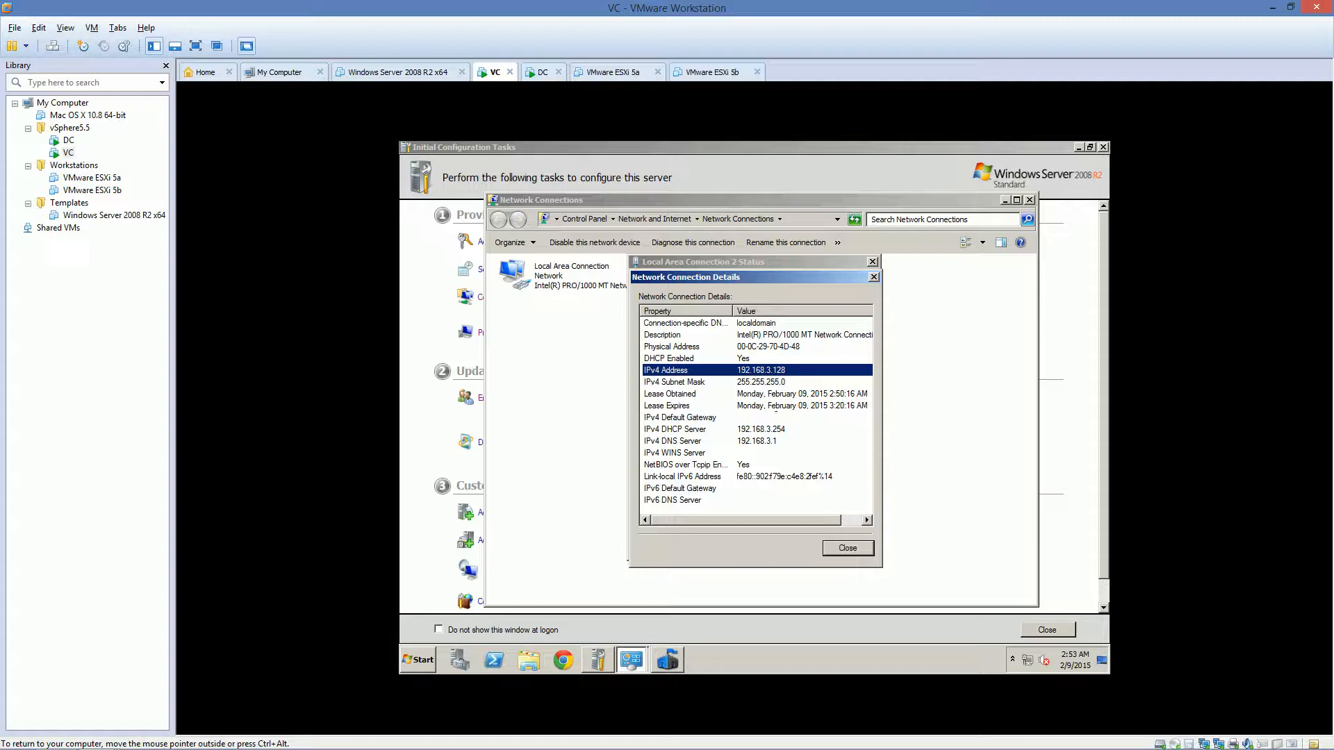
{"action": "left_click", "coordinate": [841, 547]}
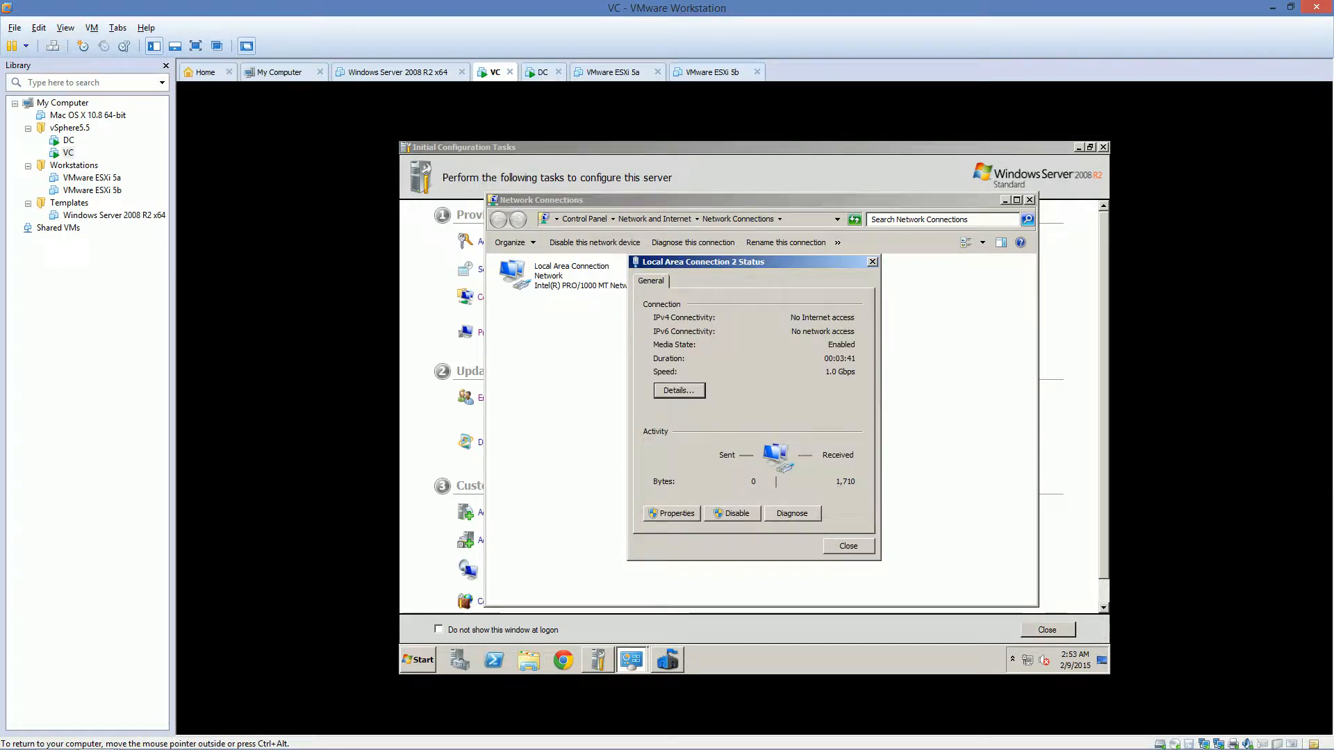
Give Local Area Connection 2 the static IPv4 address 192.168.3.20 with the default subnet mask, leaving gateway and DNS blank
{"action": "left_click", "coordinate": [672, 513]}
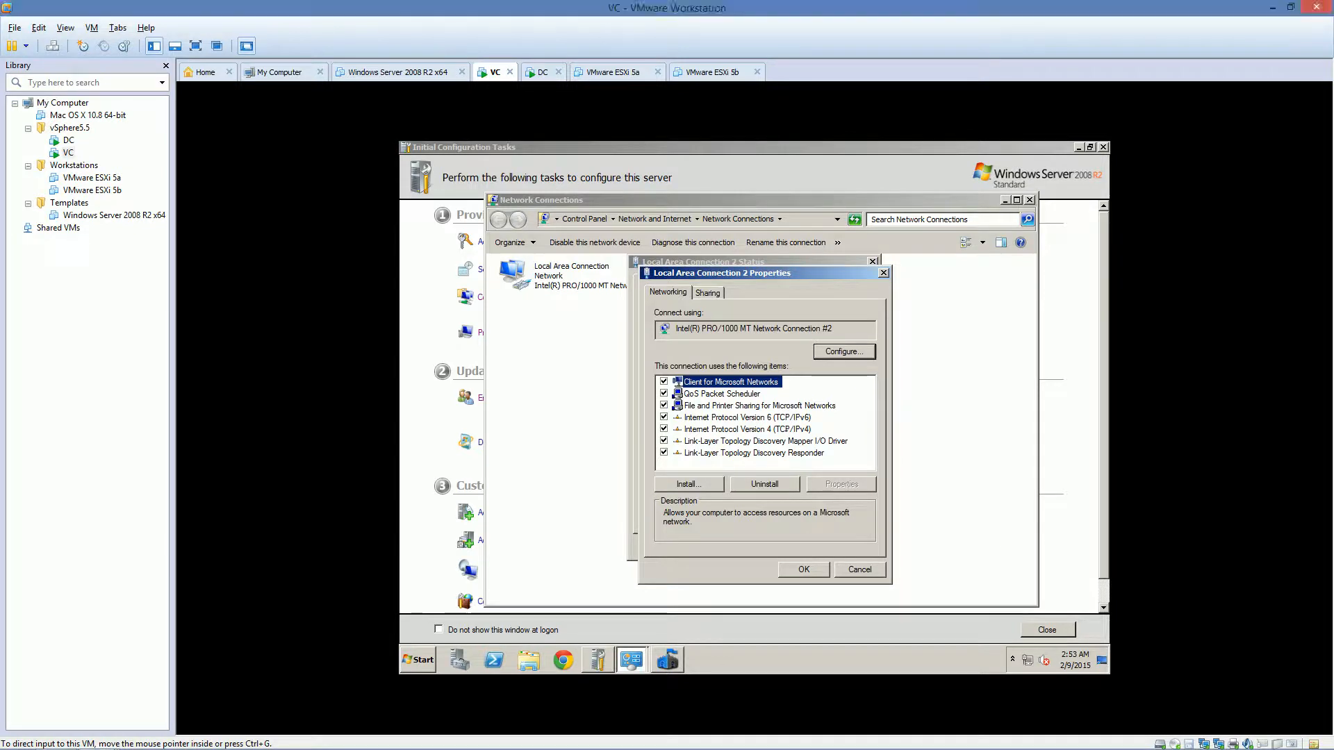
{"action": "left_click", "coordinate": [747, 429]}
{"action": "left_click", "coordinate": [841, 484]}
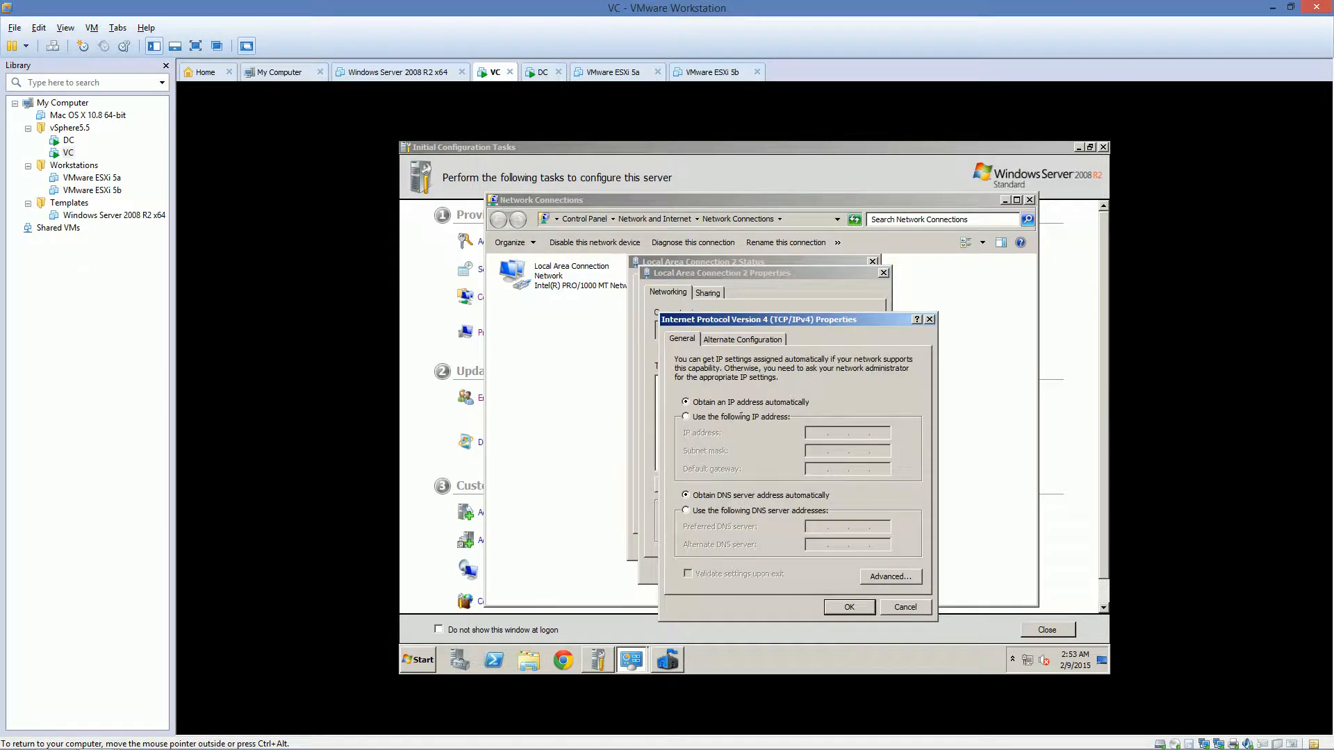
{"action": "left_click", "coordinate": [686, 416]}
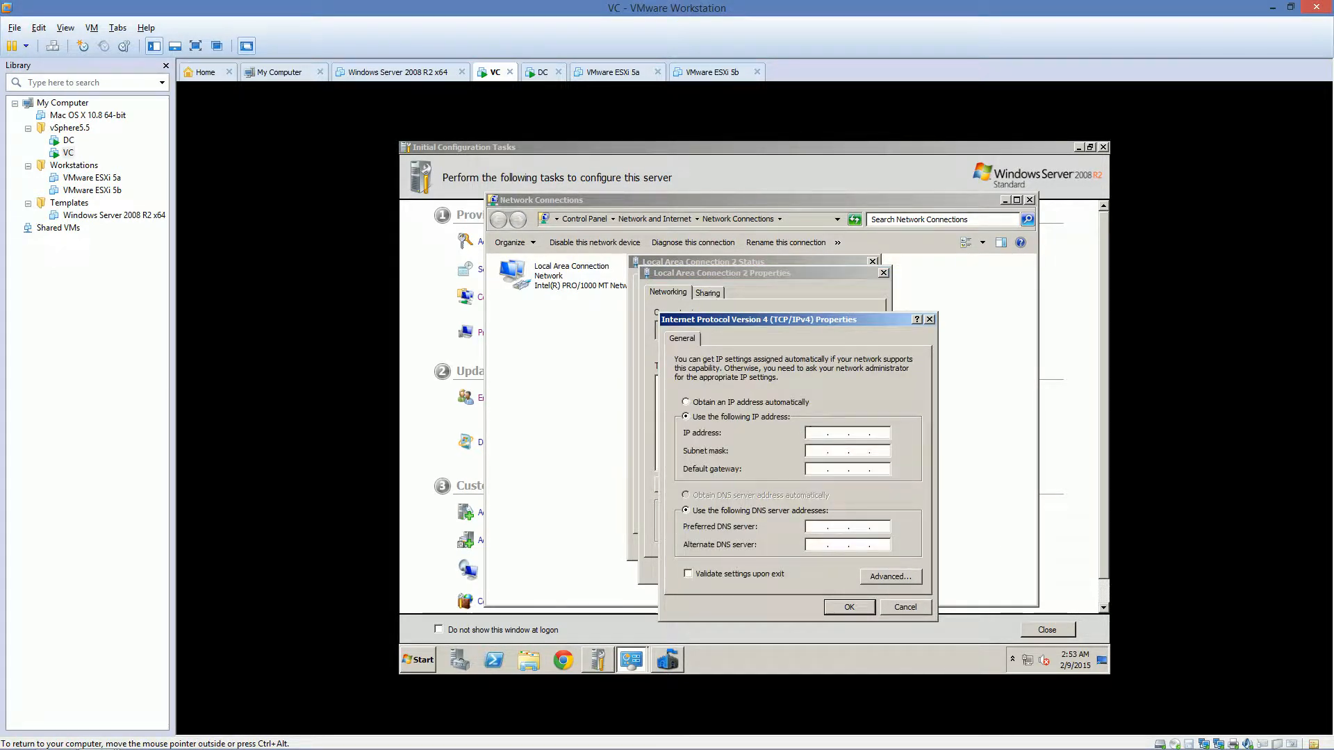
{"action": "type", "text": "192 . 168 . 3 ."}
{"action": "left_click", "coordinate": [142, 737]}
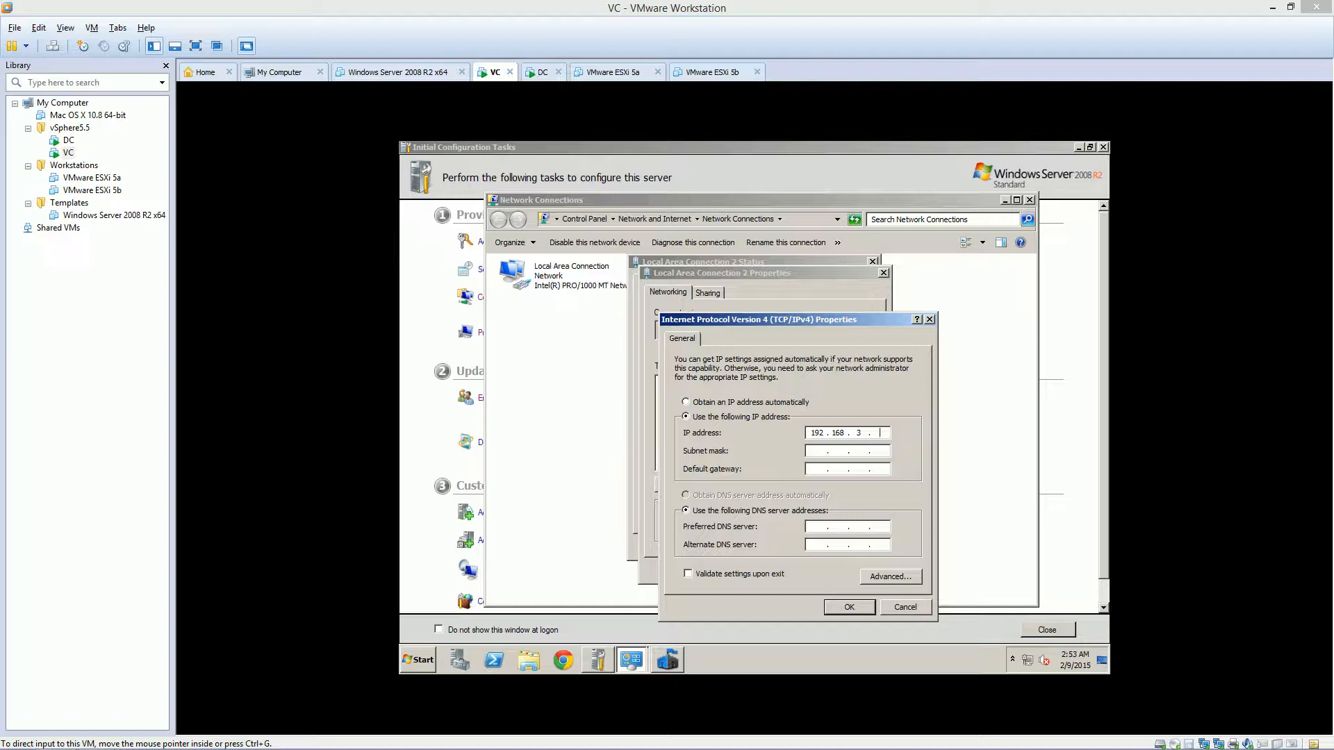
{"action": "left_click", "coordinate": [881, 433]}
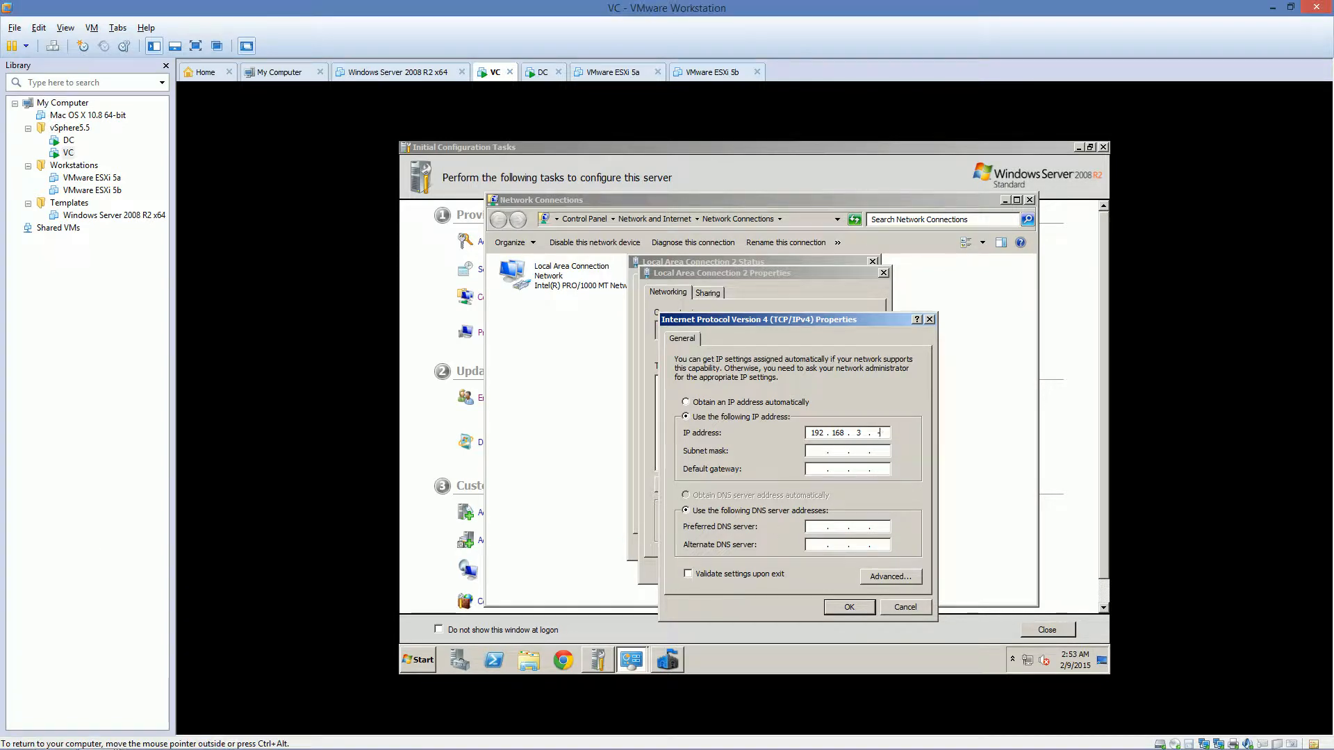
{"action": "type", "text": "20"}
{"action": "key", "text": "Tab"}
{"action": "left_click", "coordinate": [848, 607]}
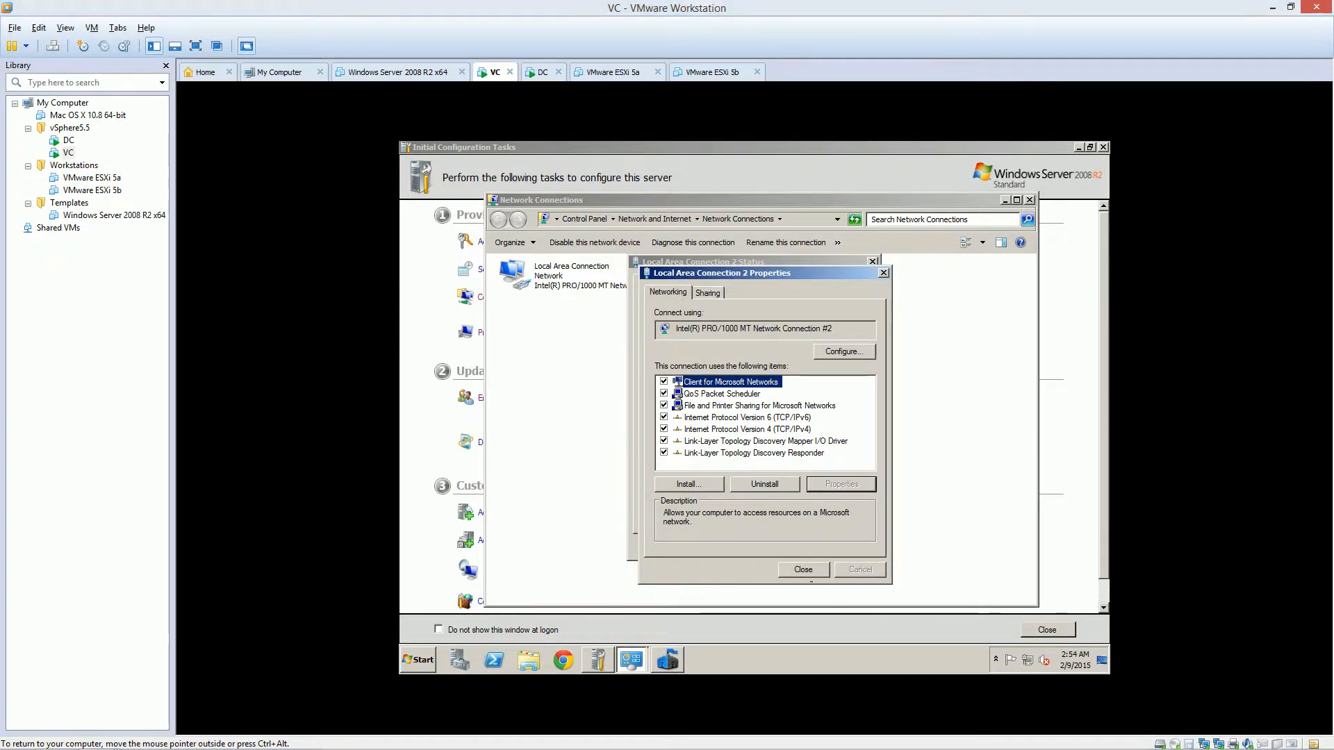
Close the properties and status of Local Area Connection 2, rename that connection iSCSI and close Network Connections
{"action": "left_click", "coordinate": [802, 573]}
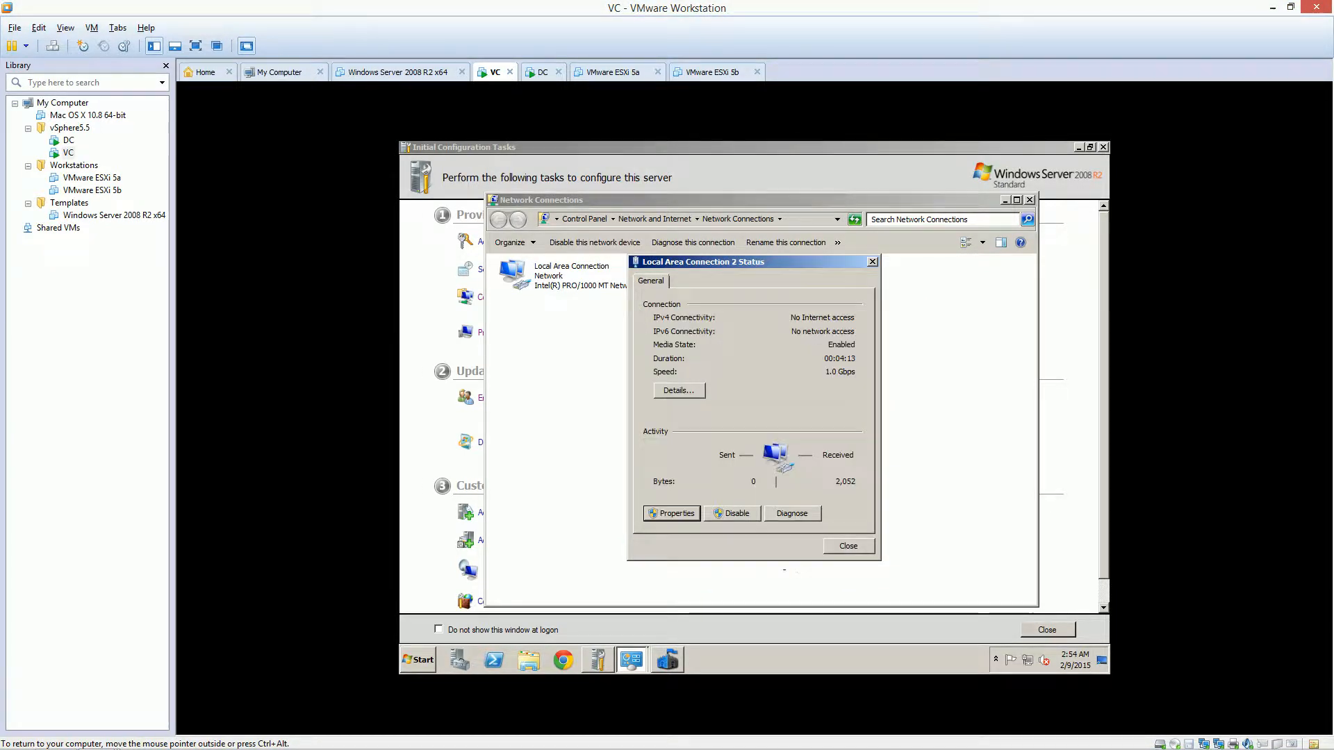
{"action": "left_click", "coordinate": [847, 546]}
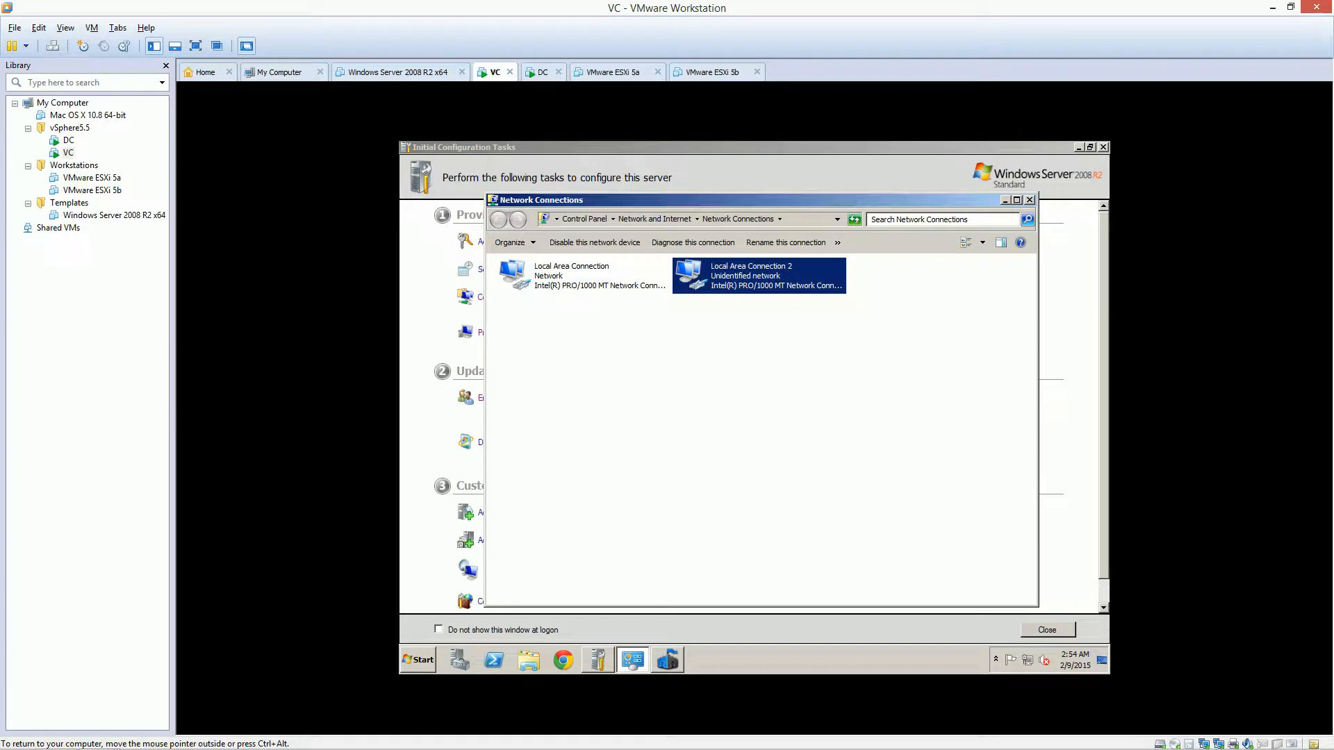
{"action": "right_click", "coordinate": [743, 282]}
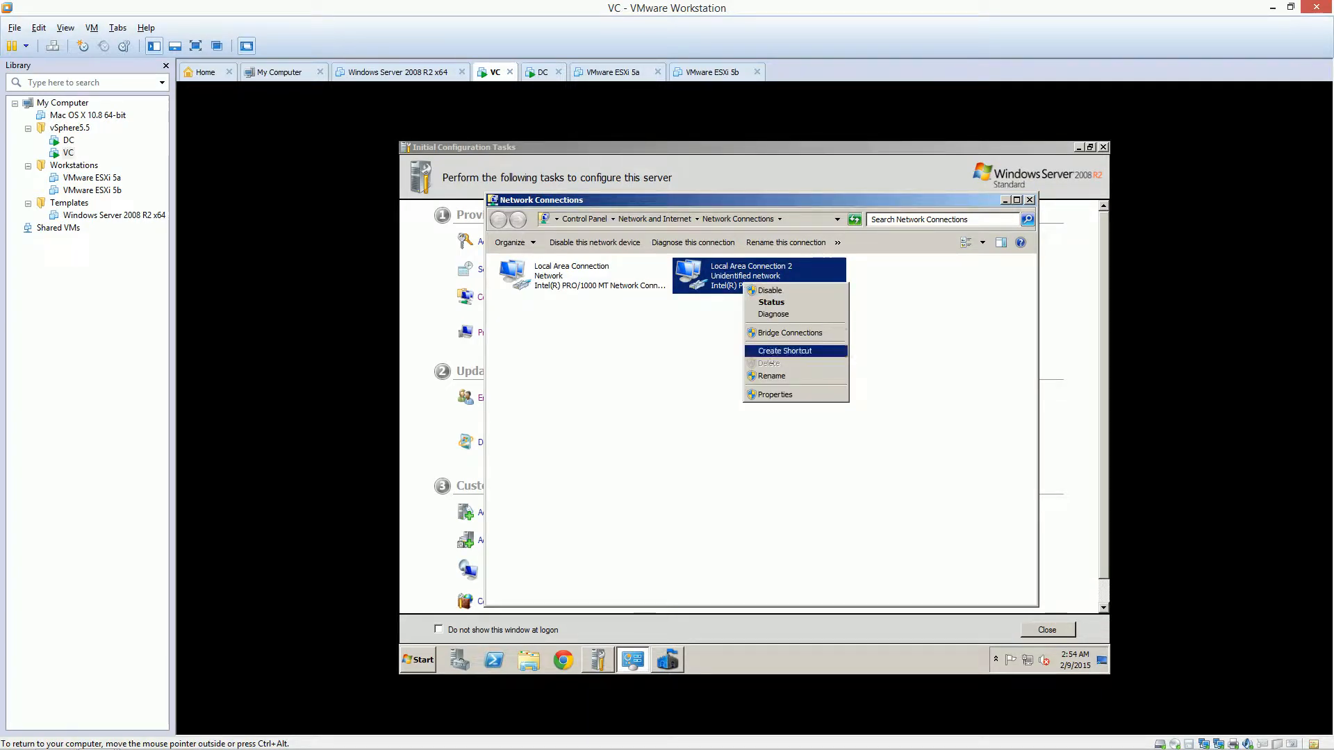
{"action": "left_click", "coordinate": [775, 375]}
{"action": "key", "text": "BackSpace"}
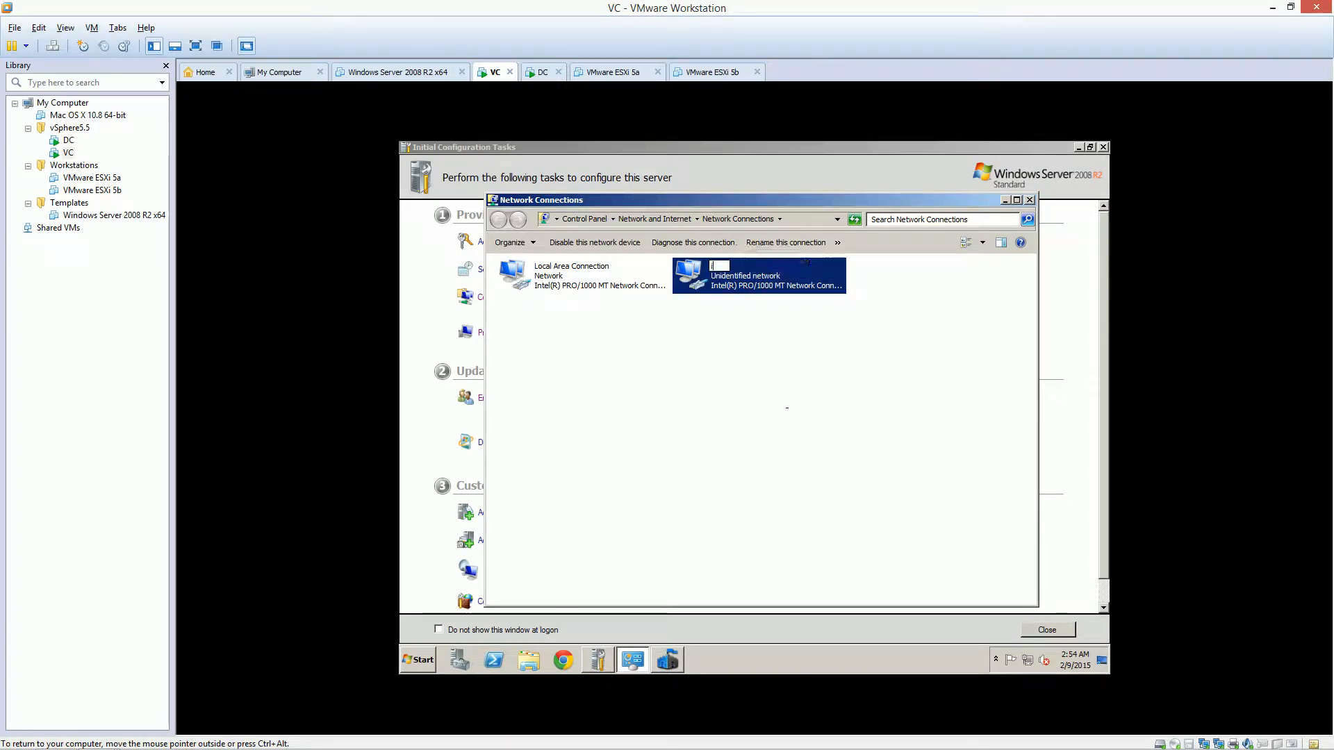
{"action": "type", "text": "iSCSI"}
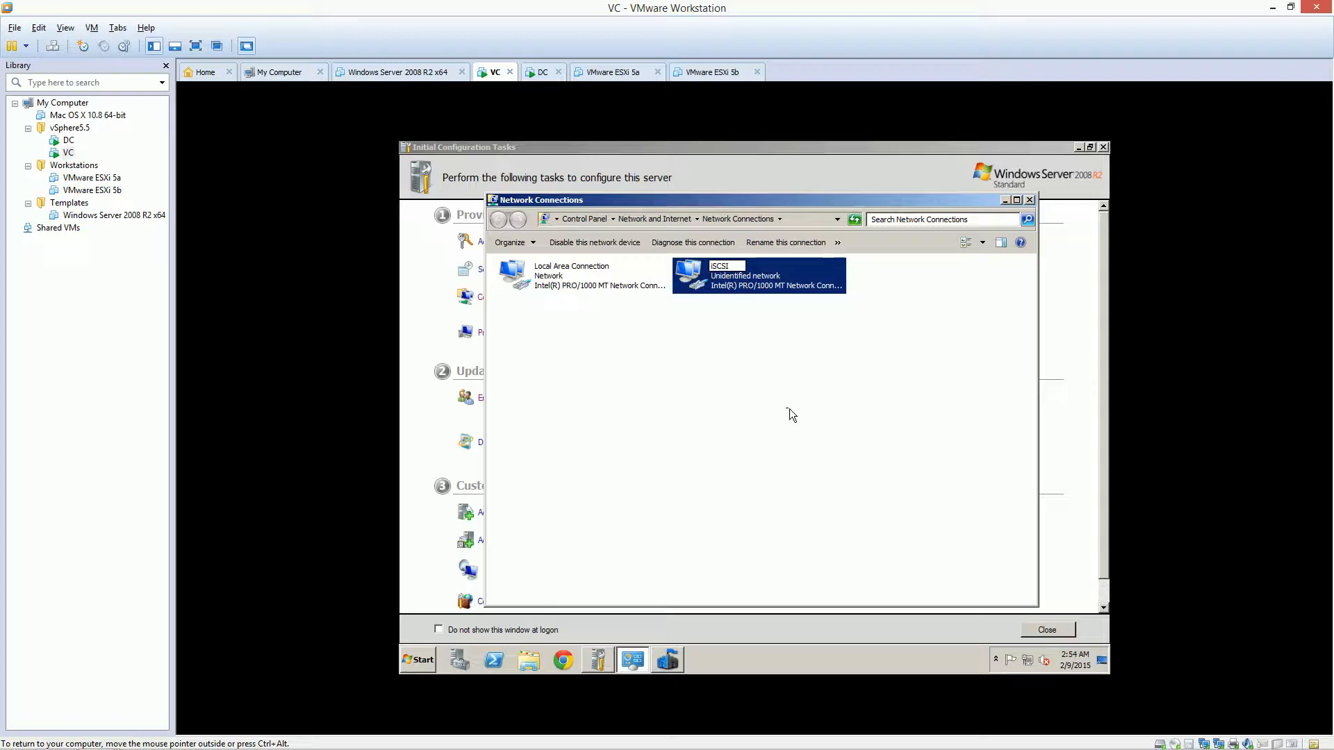
{"action": "left_click", "coordinate": [789, 409]}
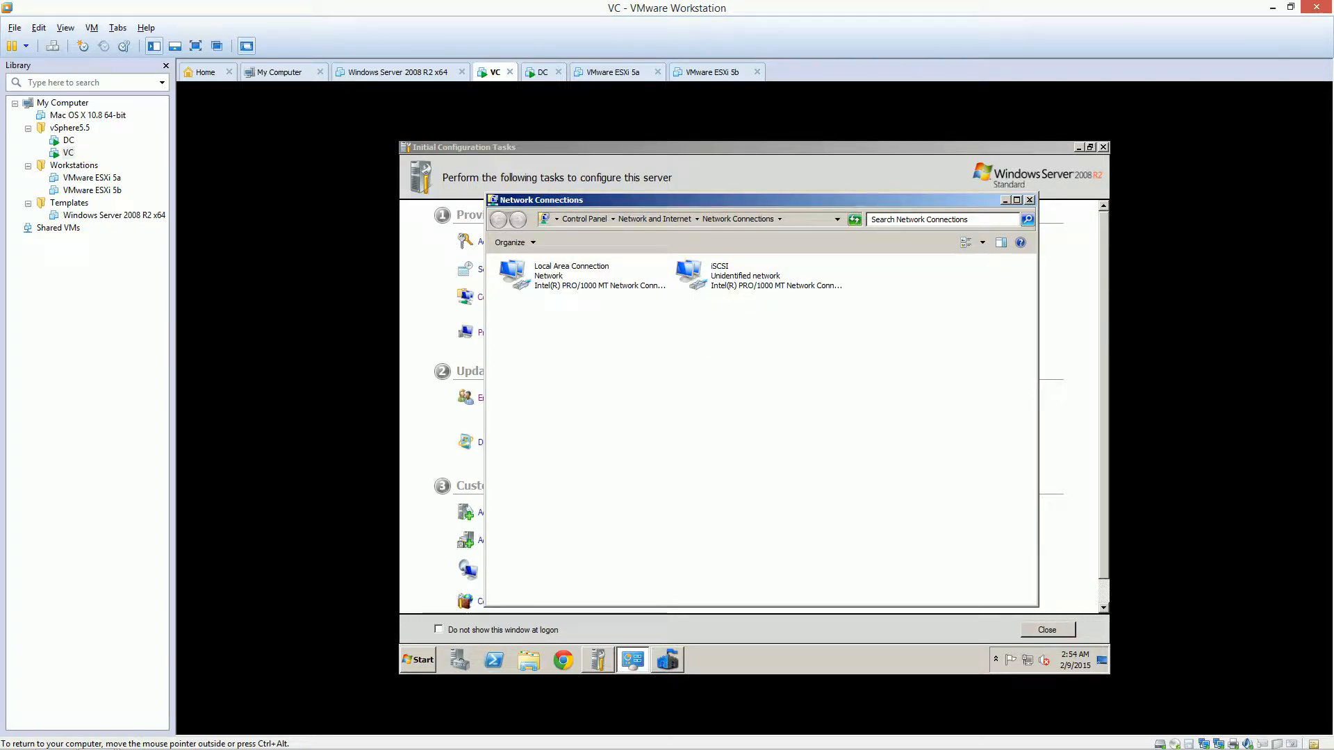
{"action": "left_click", "coordinate": [1029, 200]}
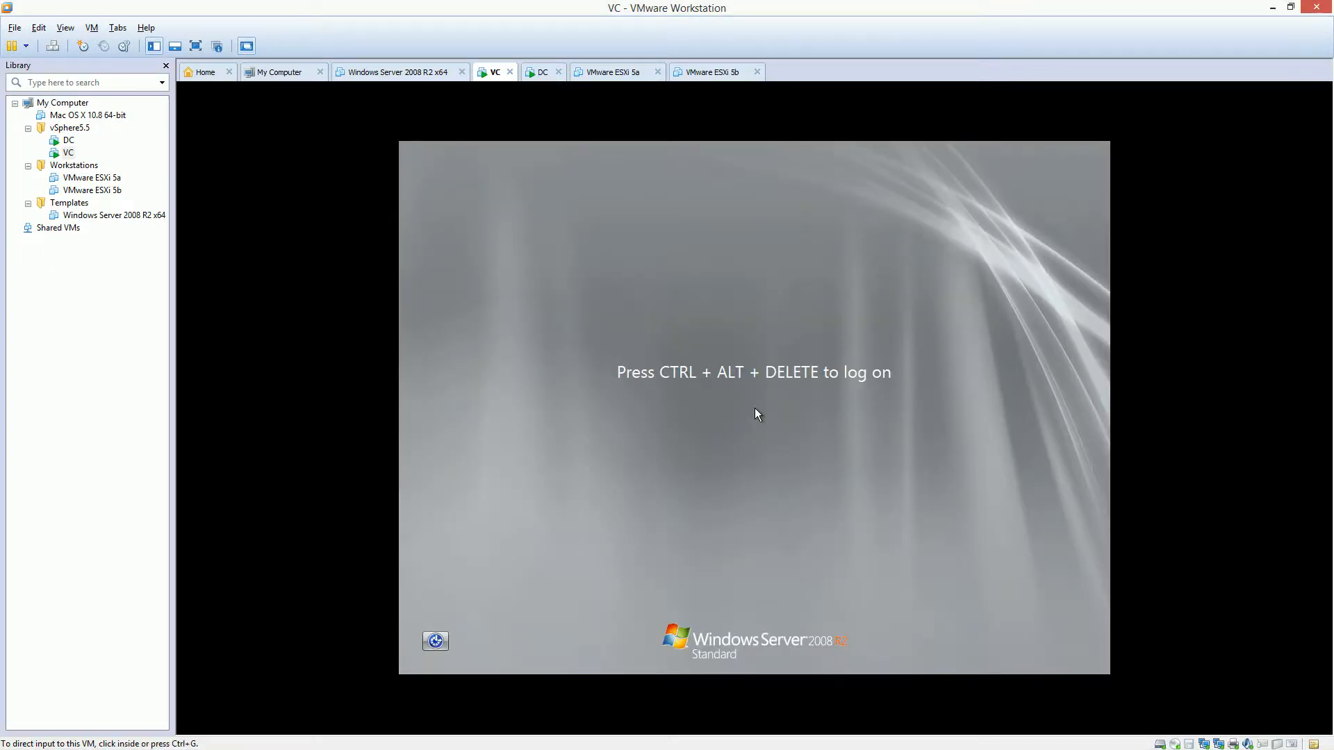
Release the input from the guest and open the virtual machine settings of VC
{"action": "left_click", "coordinate": [755, 410]}
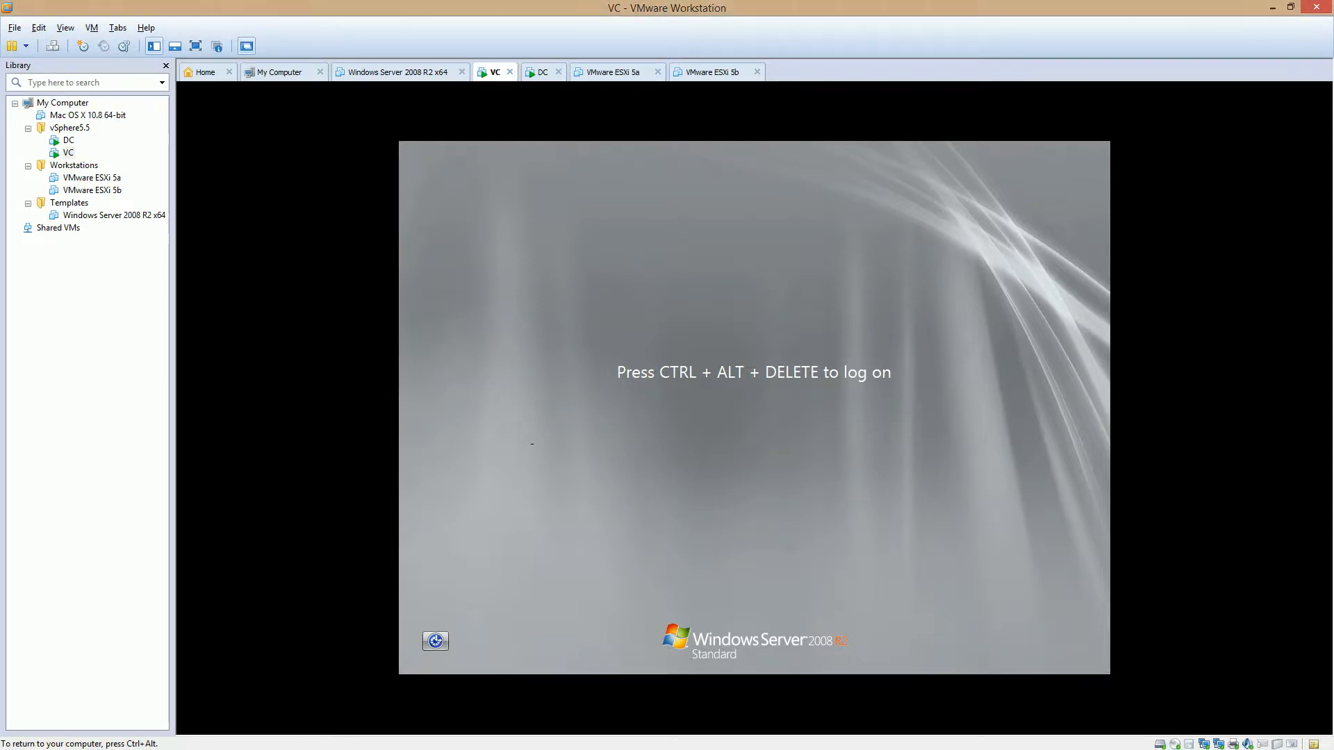
{"action": "key", "text": "ctrl+alt"}
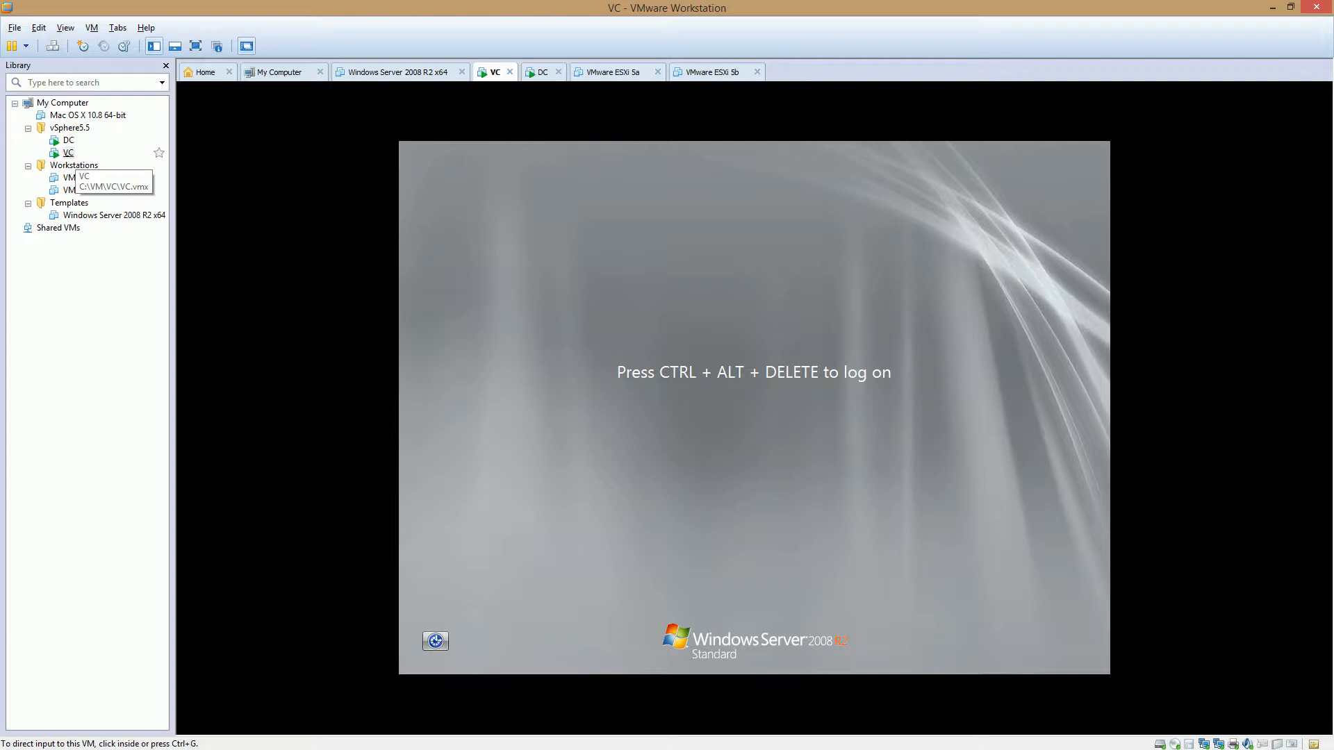
{"action": "right_click", "coordinate": [68, 153]}
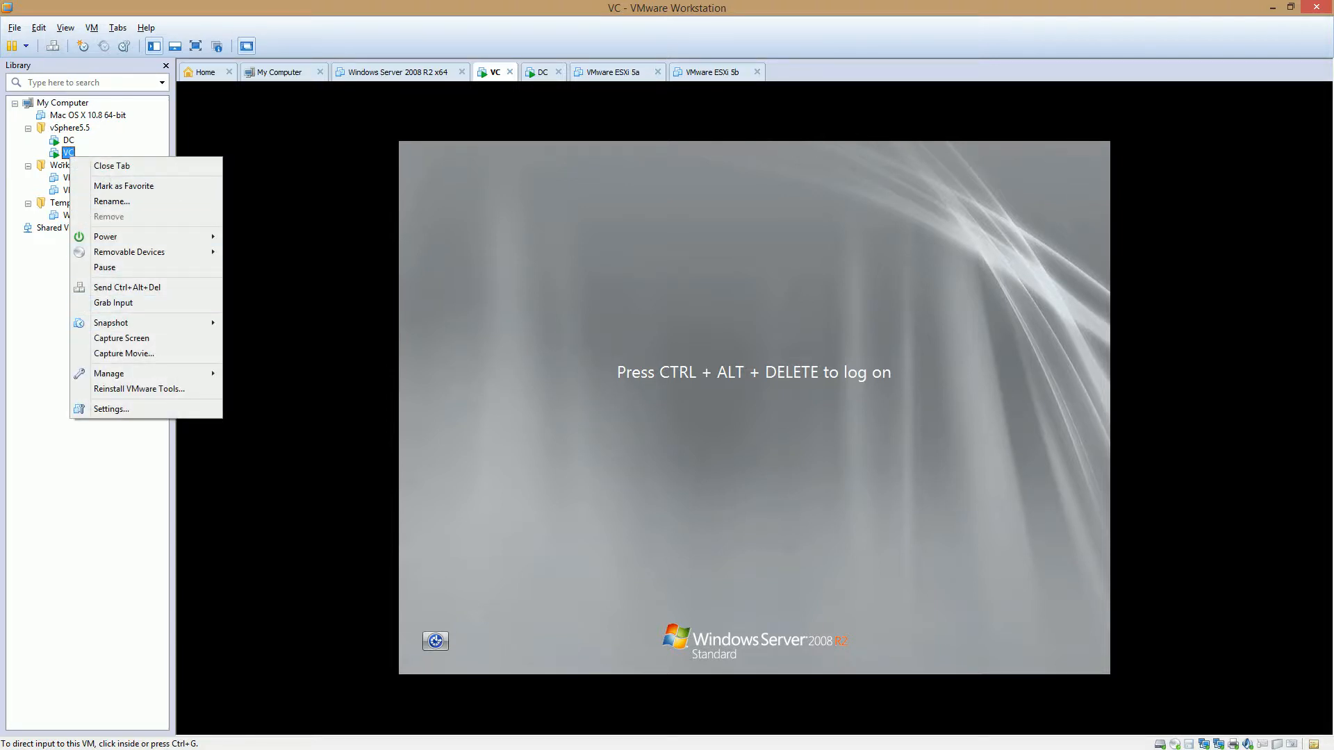
{"action": "left_click", "coordinate": [68, 153]}
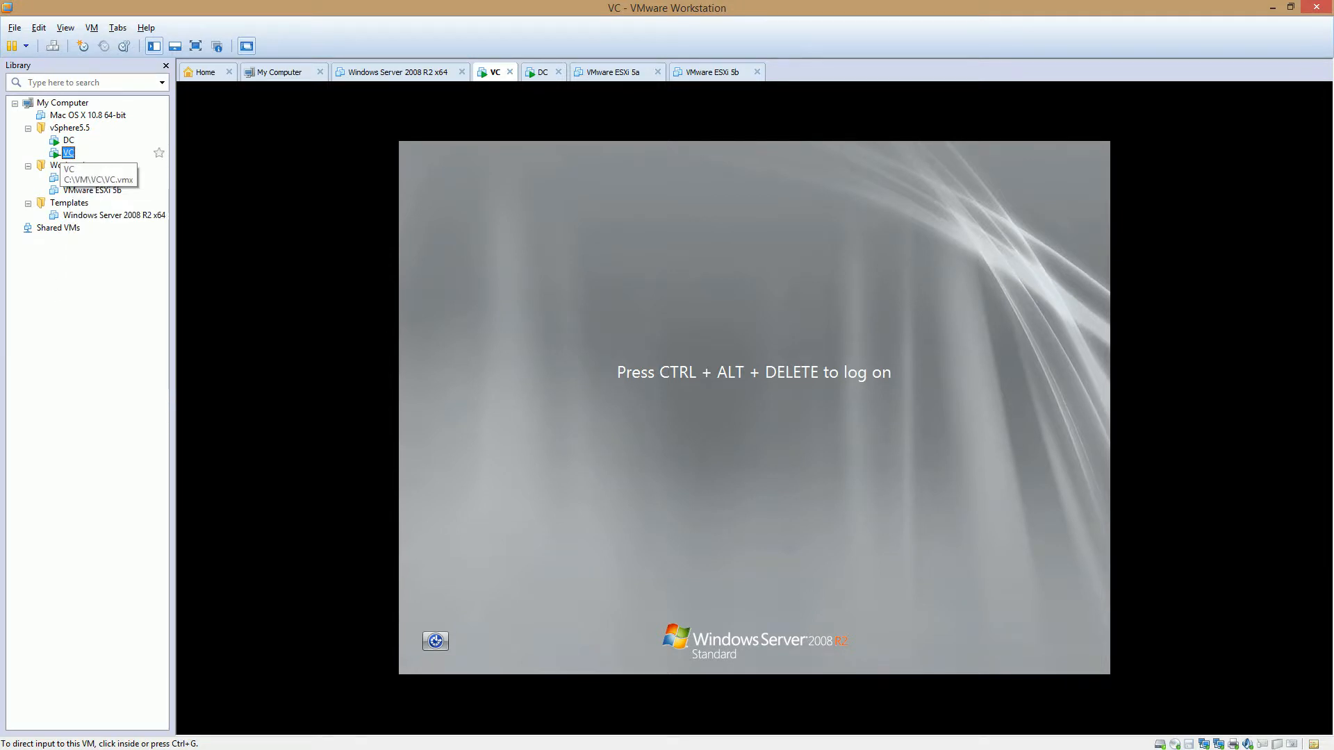
{"action": "right_click", "coordinate": [61, 156]}
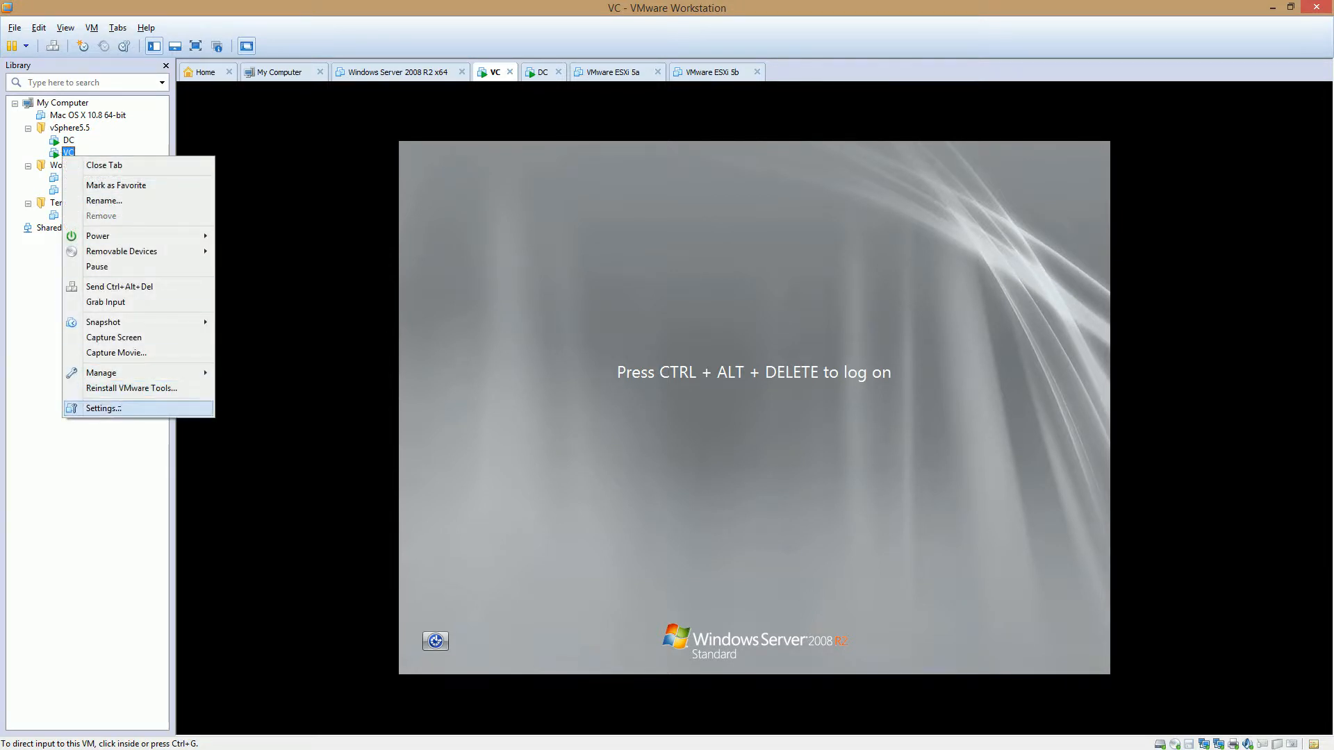
{"action": "left_click", "coordinate": [102, 408]}
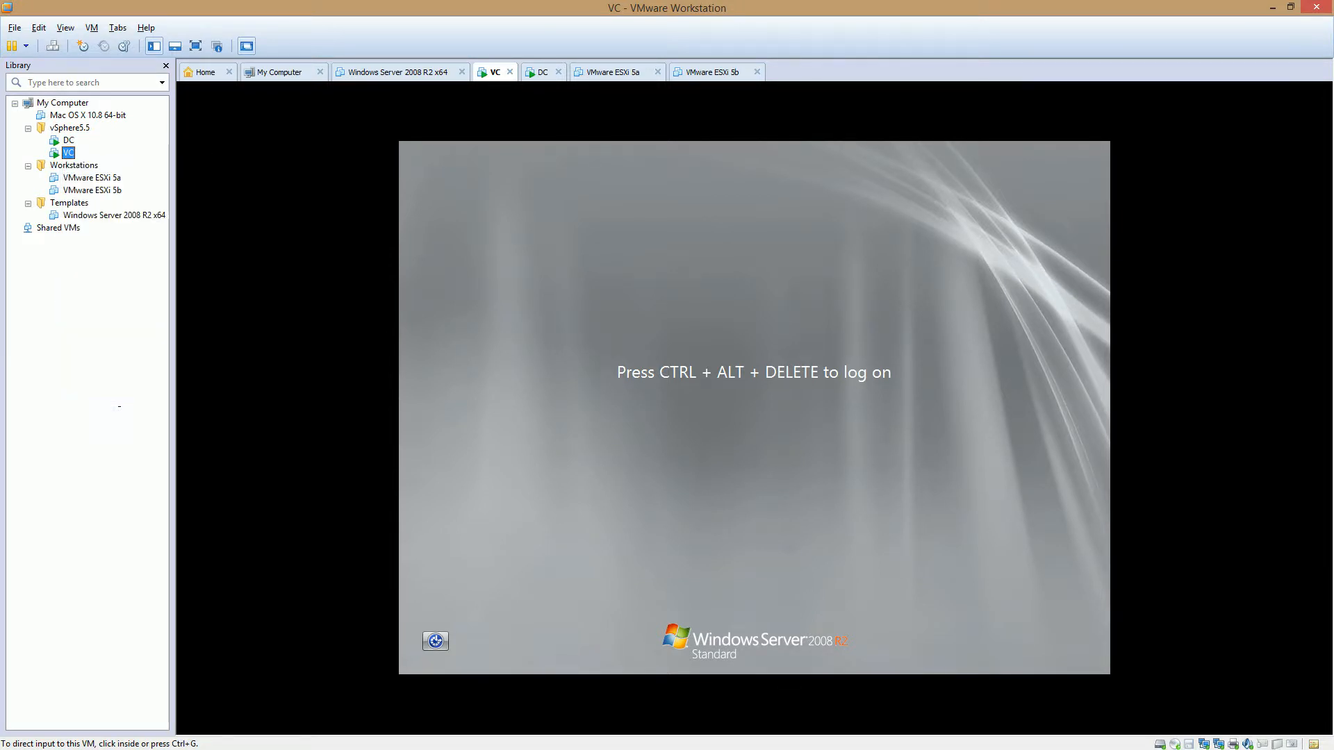
Add a new 35 GB SCSI virtual hard disk stored as a single file, with the disk file named scsi1.vmdk
{"action": "left_click", "coordinate": [591, 533]}
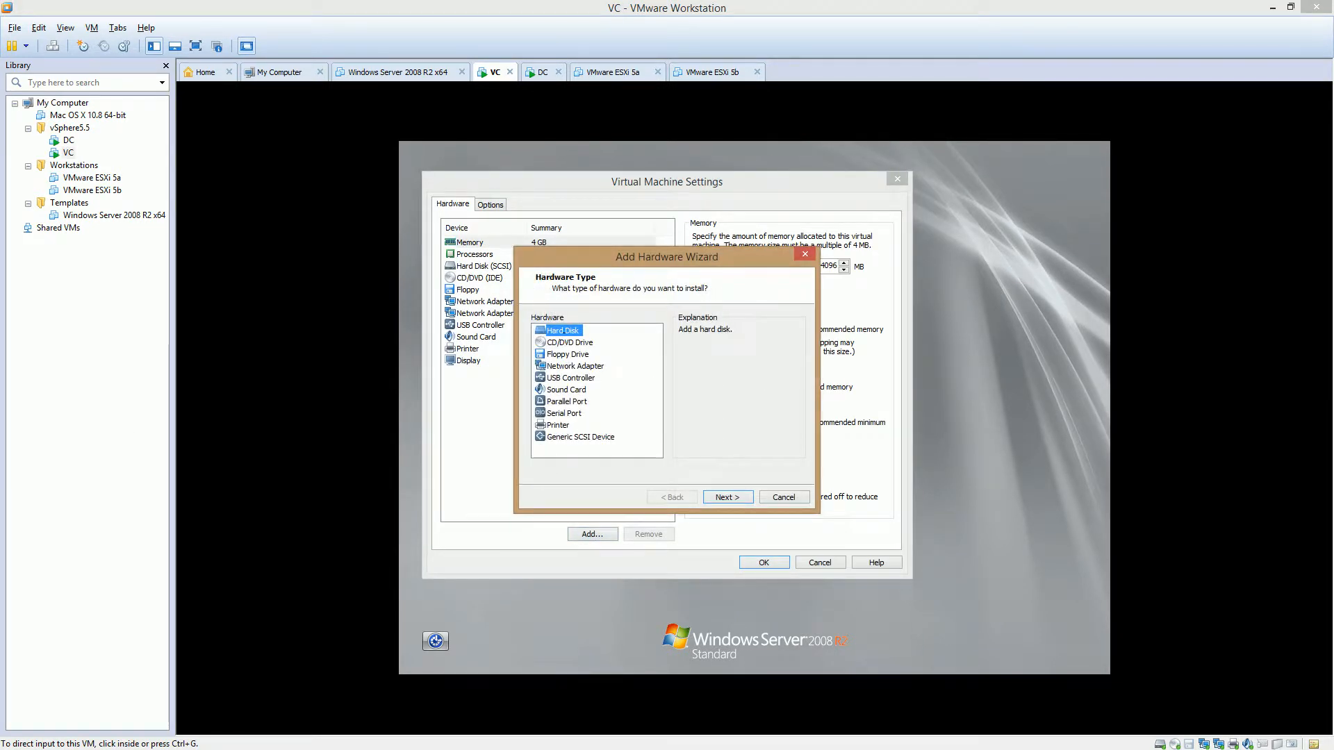
{"action": "left_click", "coordinate": [726, 498]}
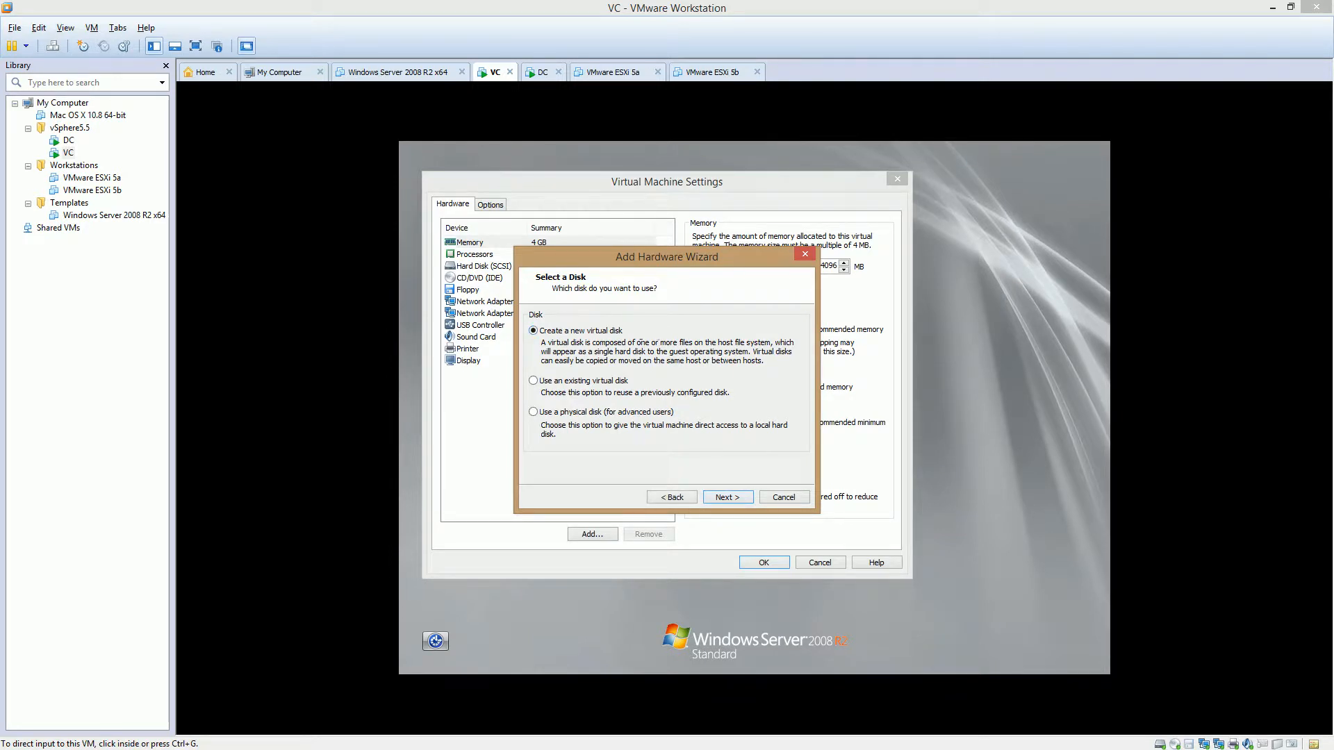
{"action": "left_click", "coordinate": [726, 498]}
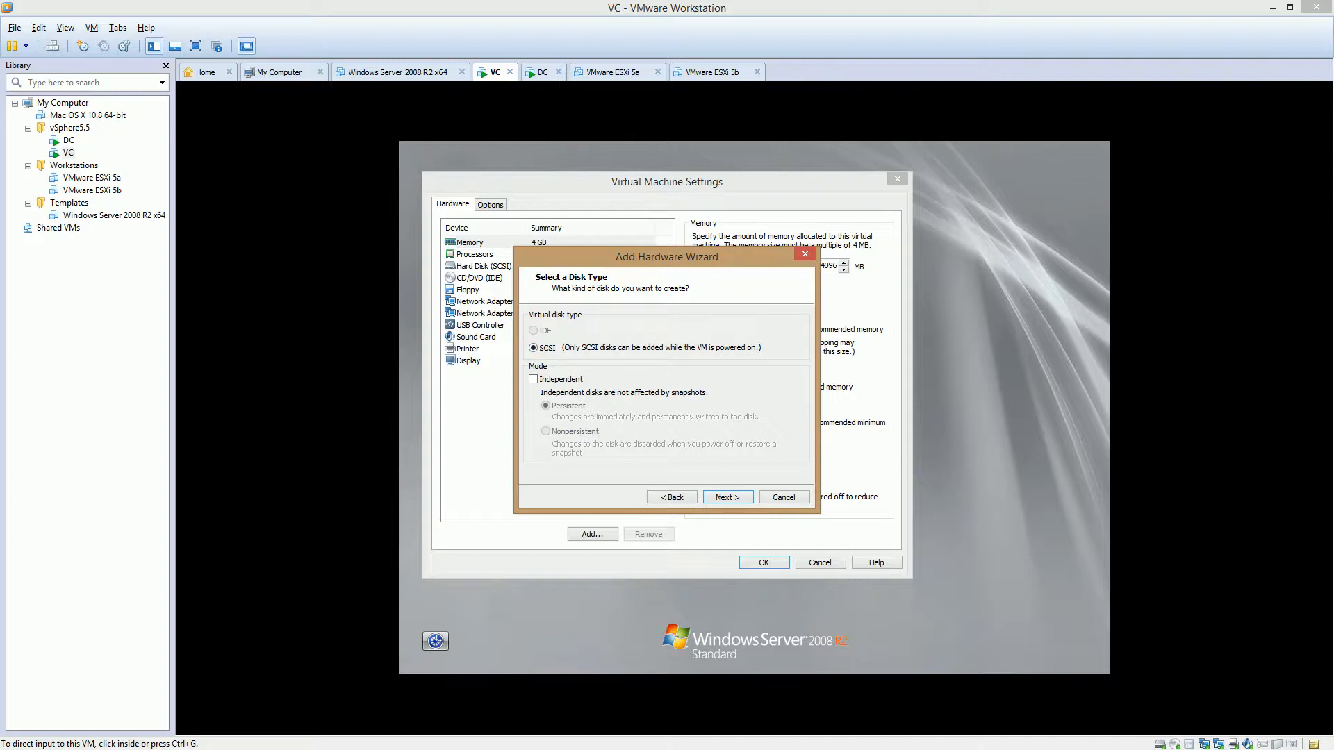
{"action": "left_click", "coordinate": [728, 498]}
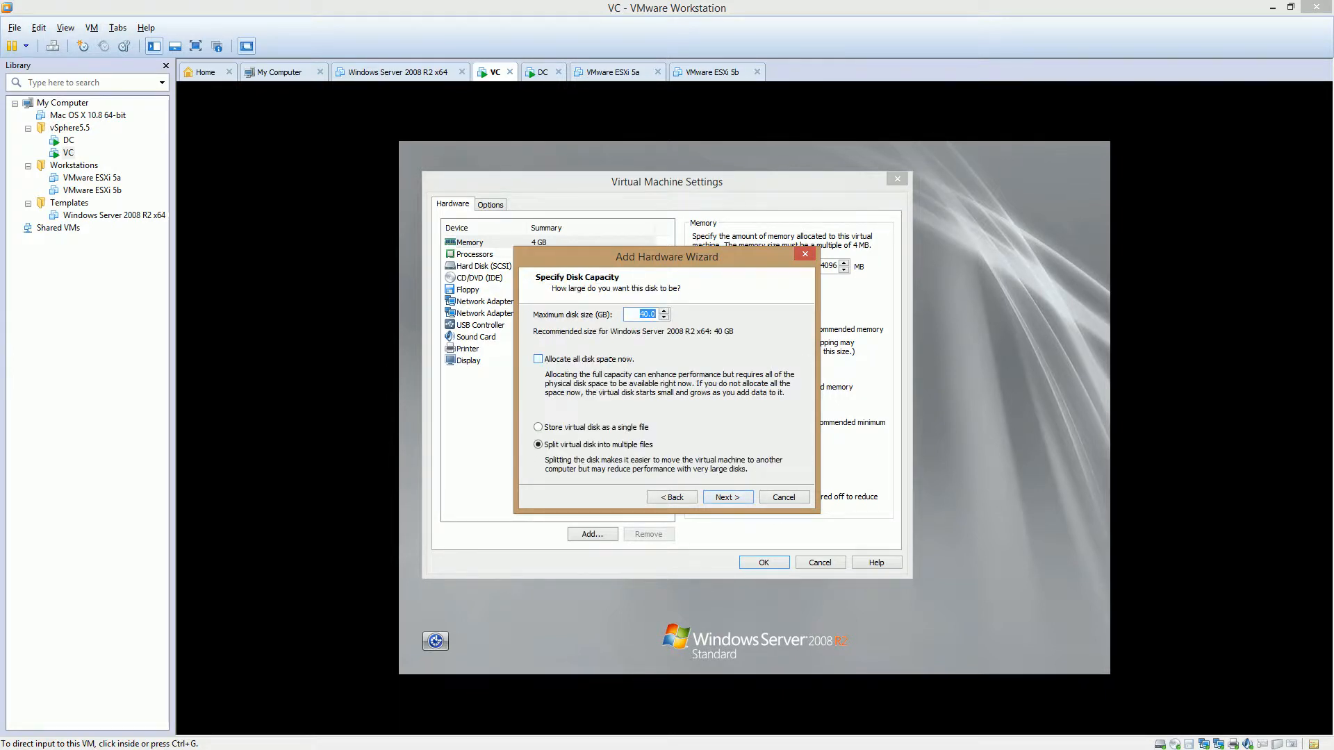
{"action": "type", "text": "35"}
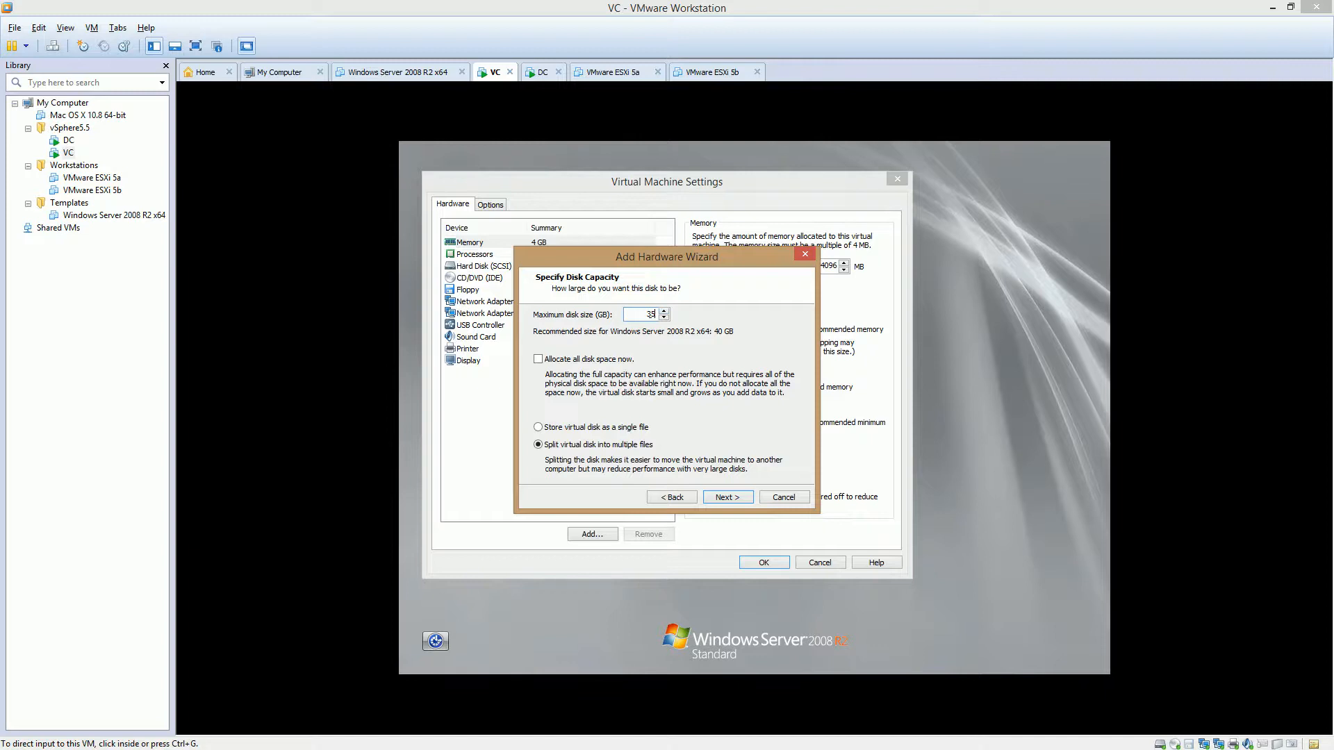
{"action": "left_click", "coordinate": [539, 427]}
{"action": "left_click", "coordinate": [727, 496]}
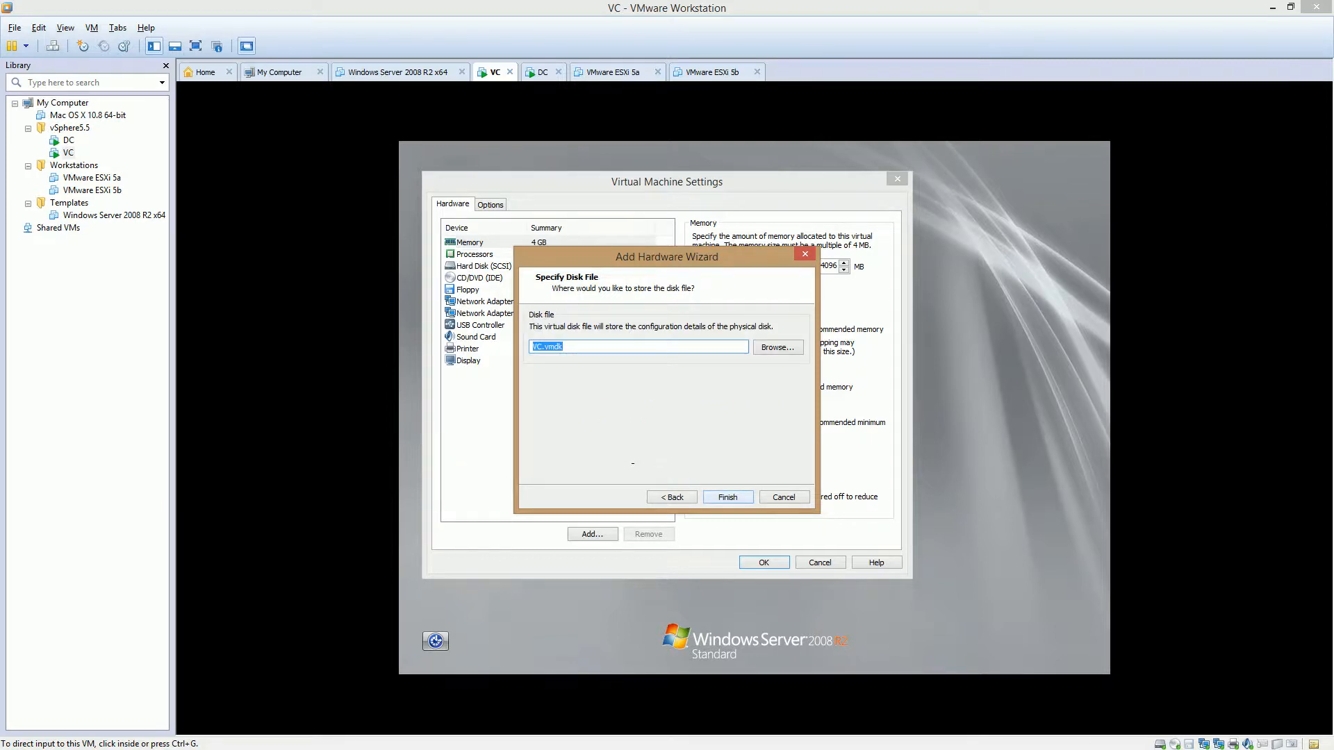
{"action": "left_click", "coordinate": [542, 347]}
{"action": "key", "text": "BackSpace"}
{"action": "key", "text": "BackSpace"}
{"action": "type", "text": "scsi1"}
{"action": "key", "text": "Return"}
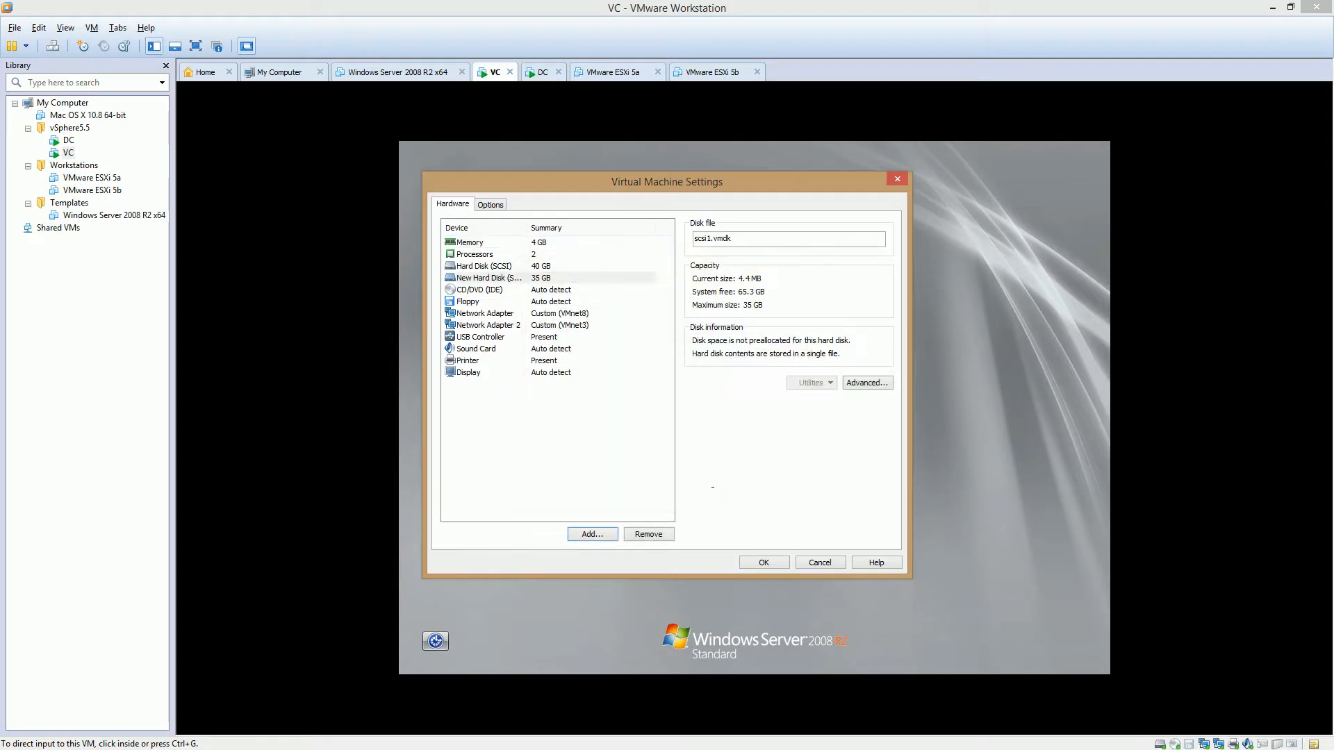
Add a second new 35 GB SCSI virtual hard disk stored as a single file, with the disk file named scsi2.vmdk
{"action": "left_click", "coordinate": [592, 533]}
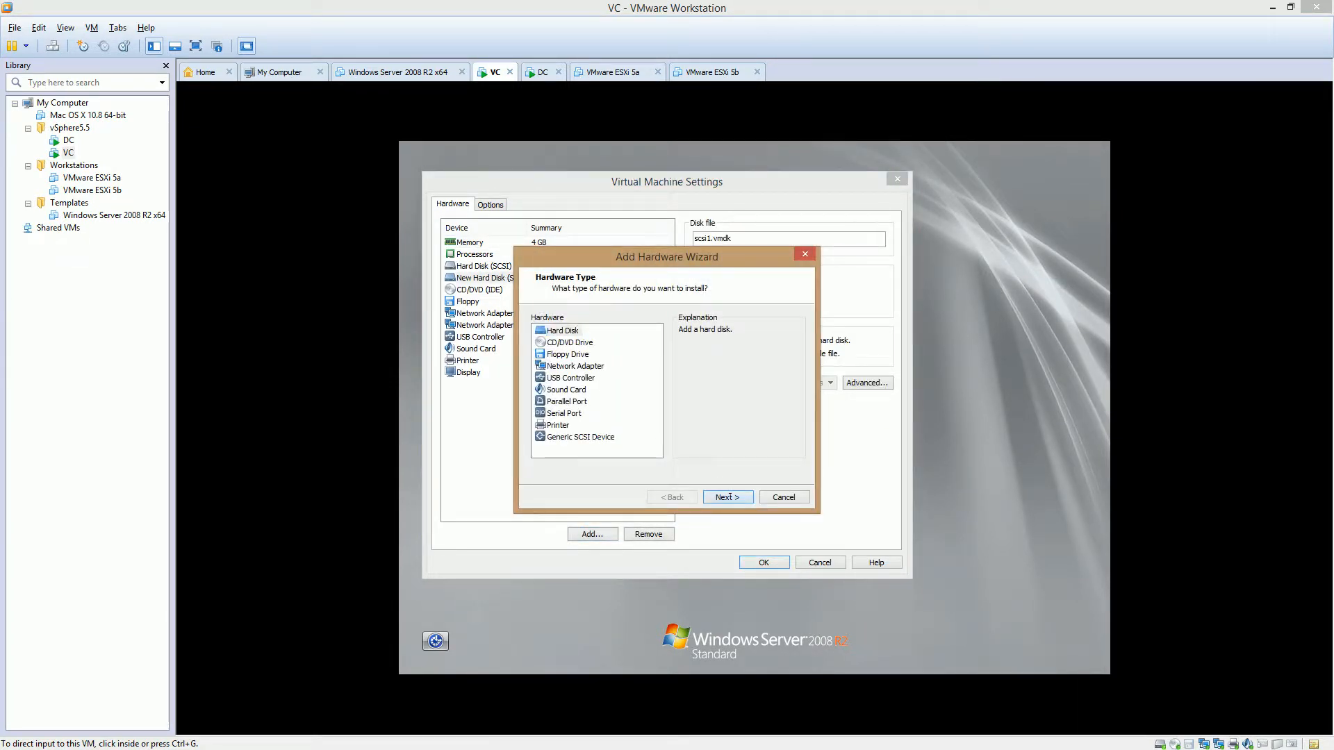
{"action": "key", "text": "Return"}
{"action": "key", "text": "Return"}
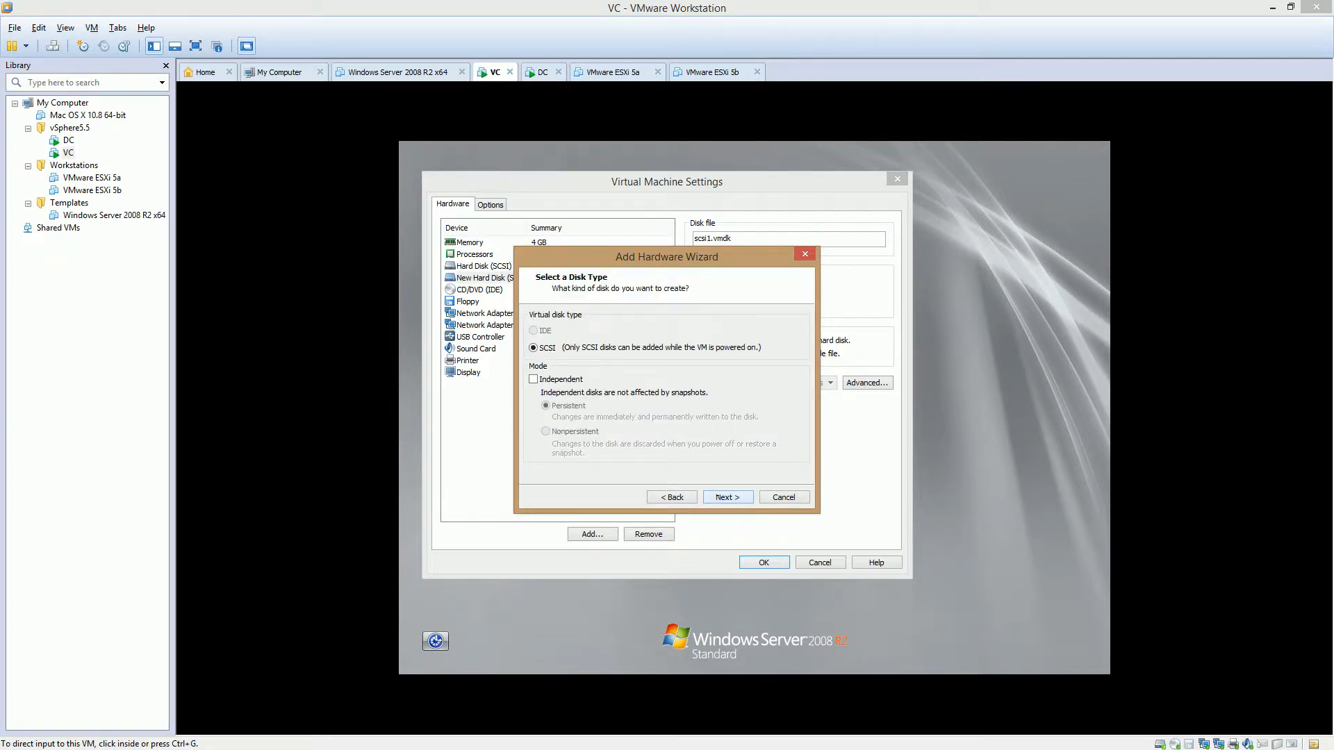
{"action": "key", "text": "Return"}
{"action": "type", "text": "35"}
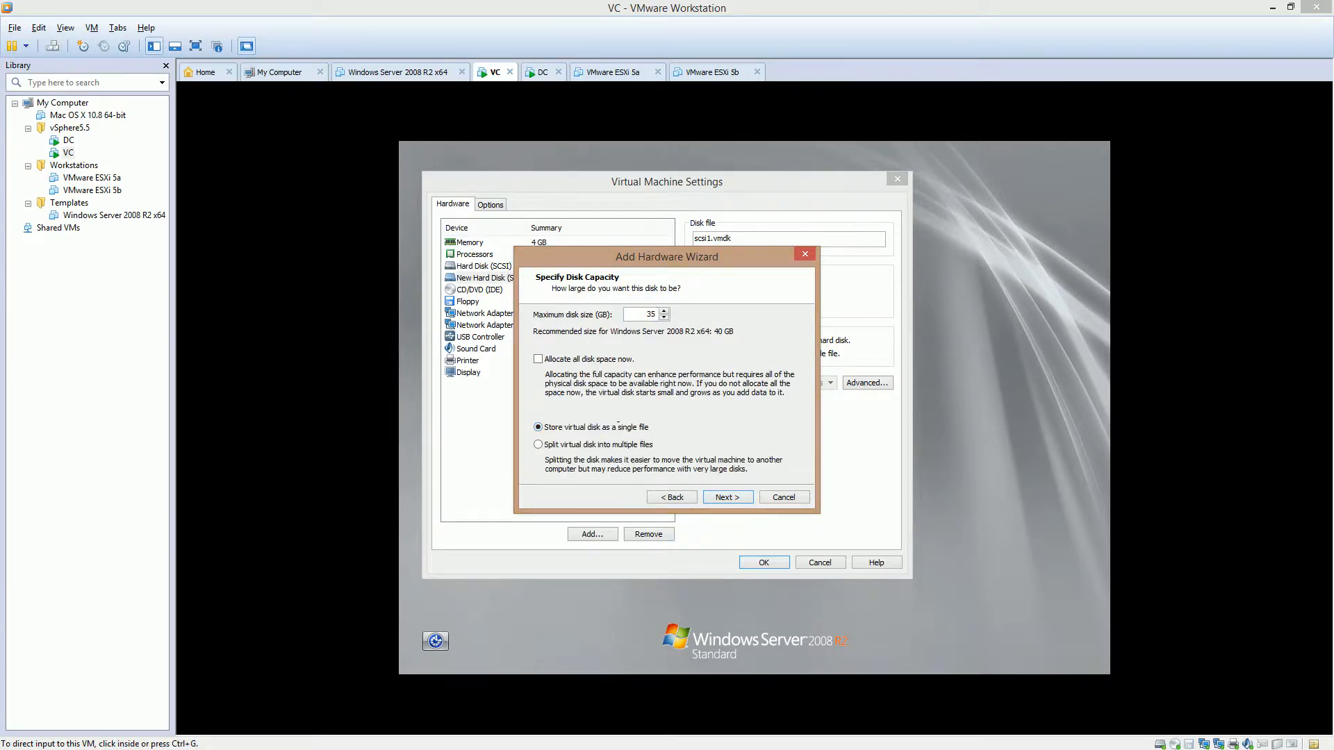
{"action": "key", "text": "Return"}
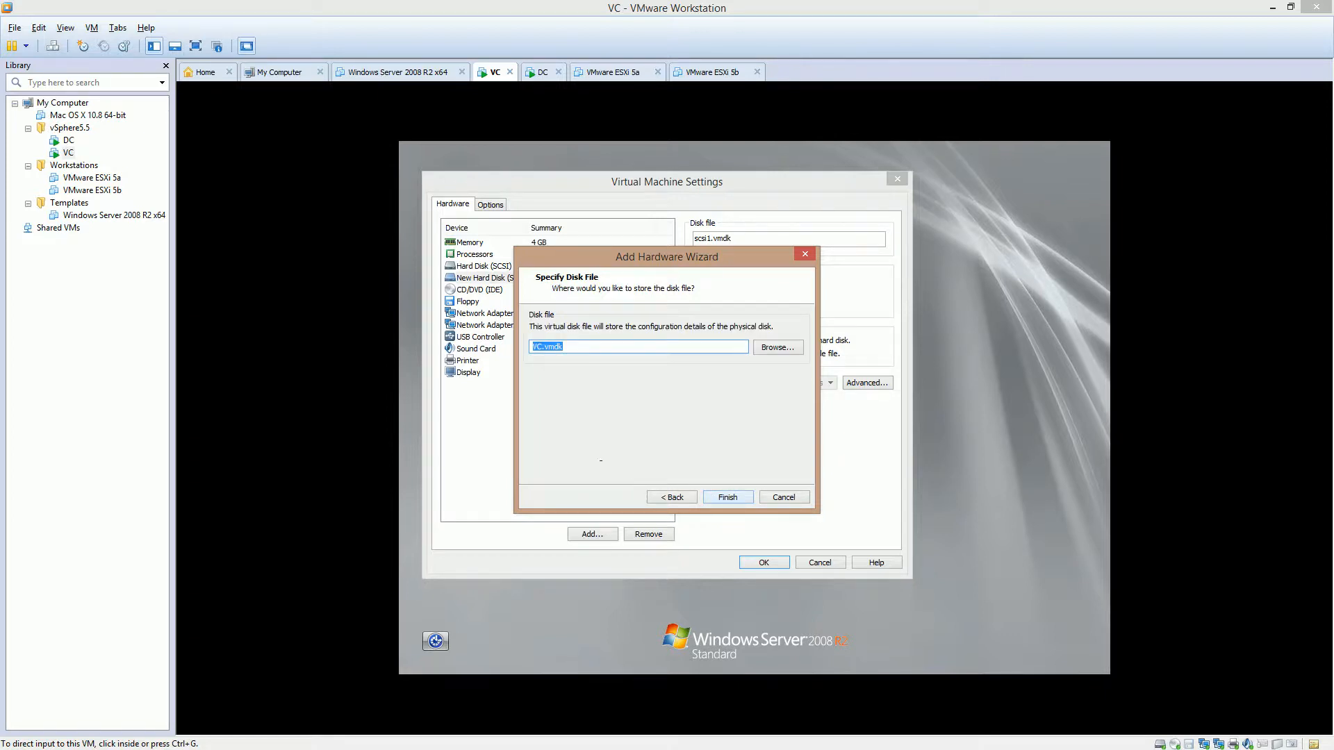
{"action": "left_click", "coordinate": [536, 347]}
{"action": "key", "text": "BackSpace"}
{"action": "key", "text": "BackSpace"}
{"action": "type", "text": "scsi2"}
{"action": "left_click", "coordinate": [728, 497]}
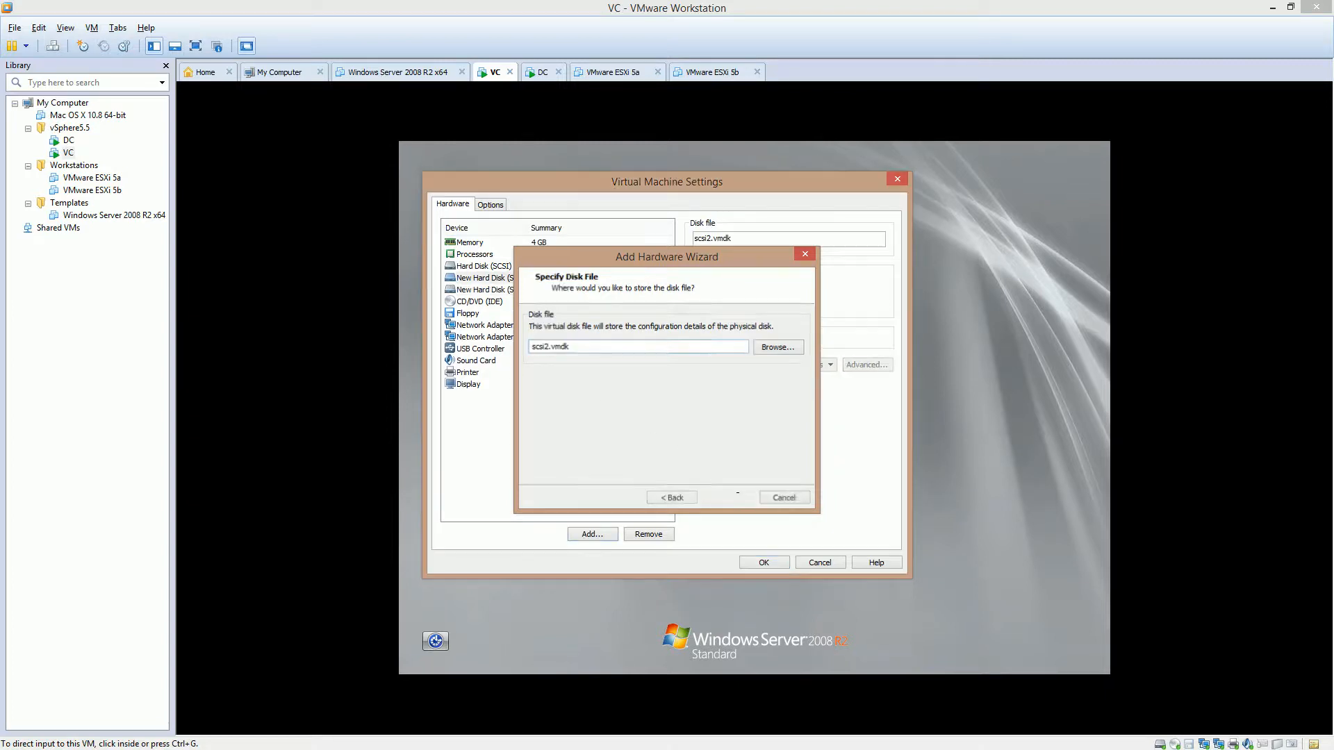
Check the disk files of both new hard disks and apply the virtual machine settings
{"action": "left_click", "coordinate": [511, 279]}
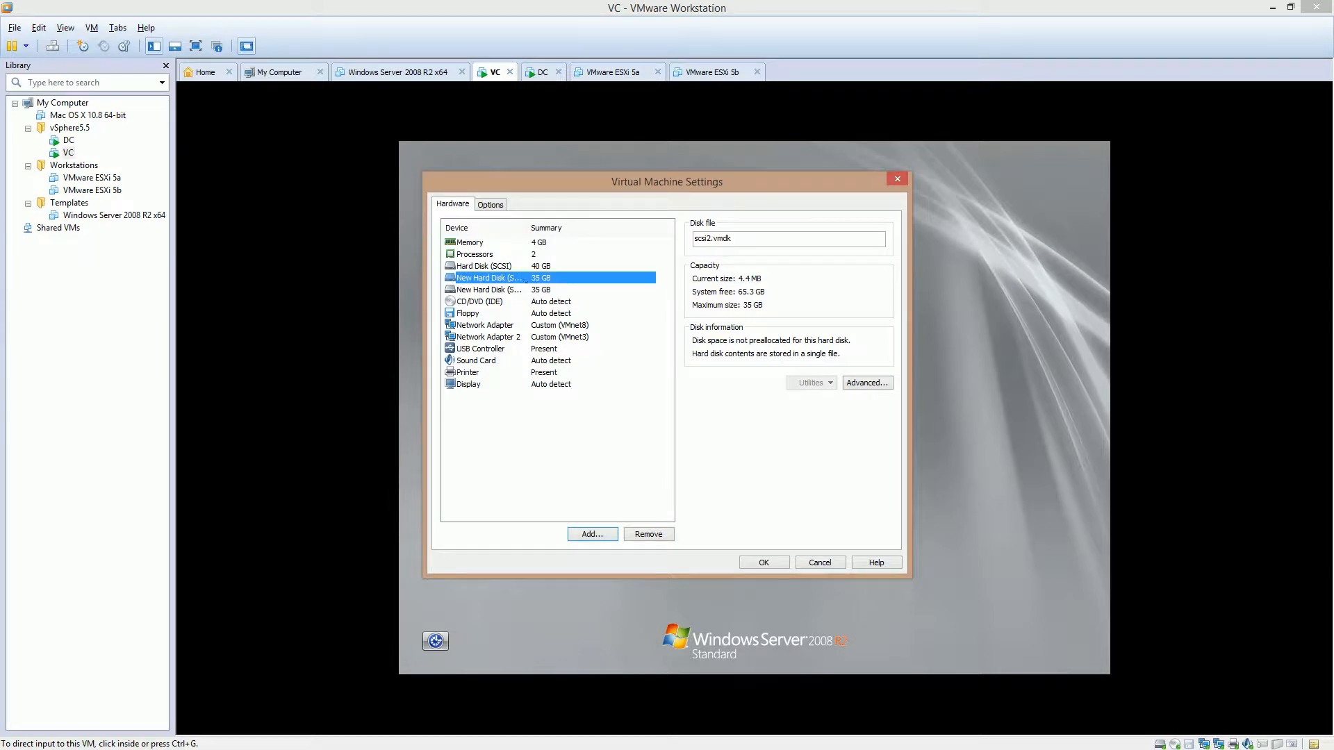
{"action": "left_click", "coordinate": [509, 290]}
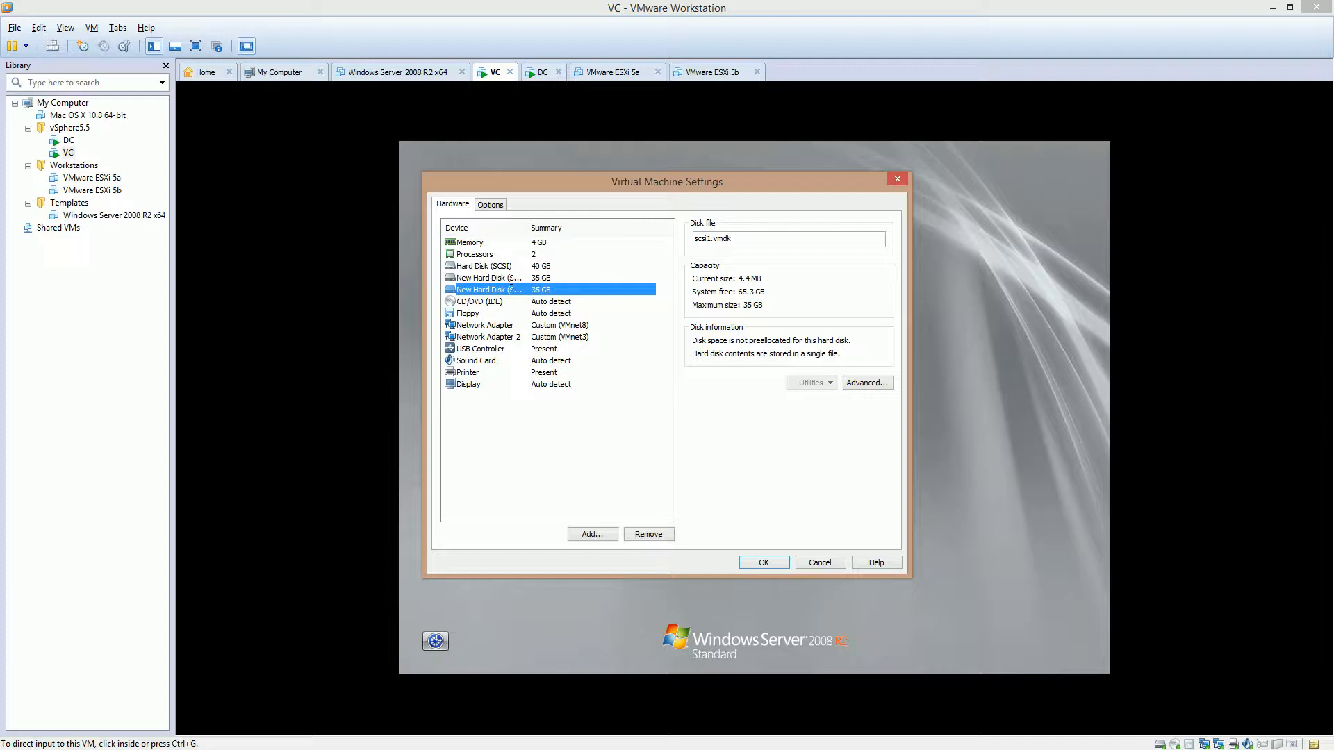
{"action": "left_click", "coordinate": [778, 560]}
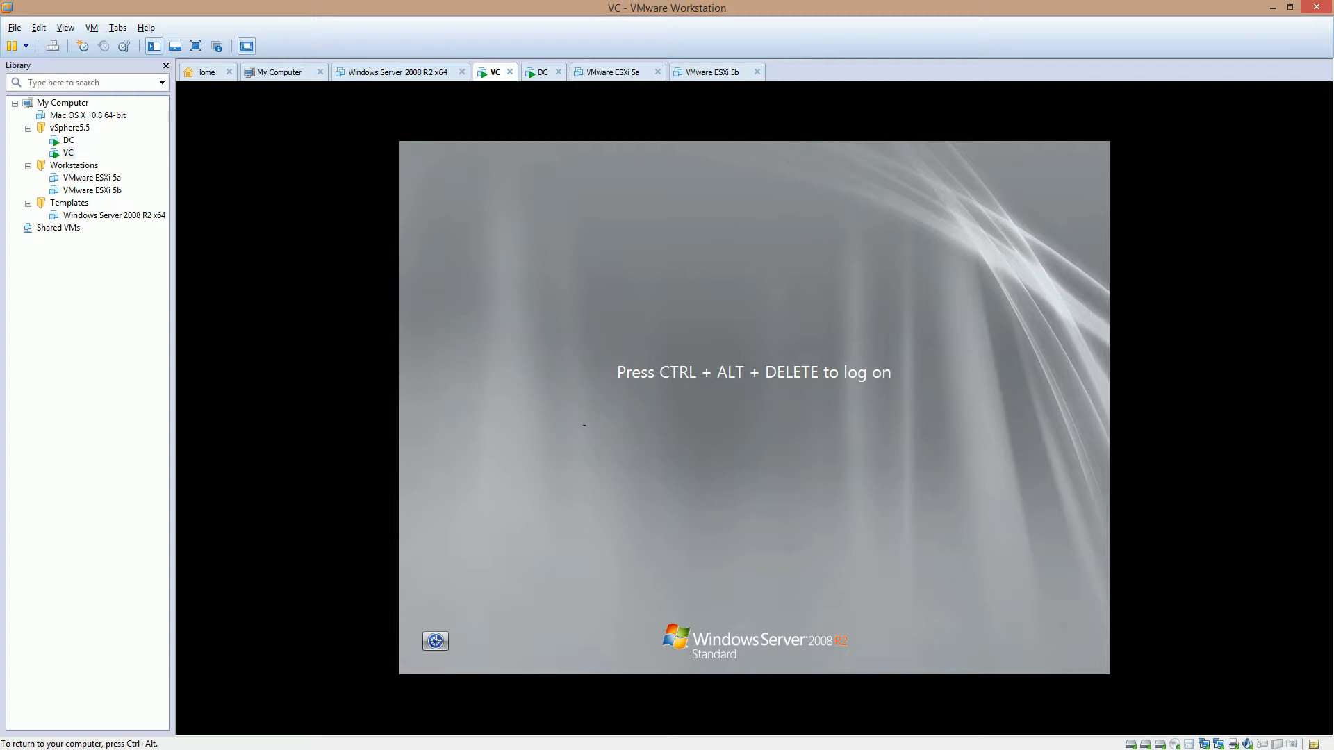
Log on to Windows Server as Administrator by entering the account password
{"action": "key", "text": "ctrl+alt+Delete"}
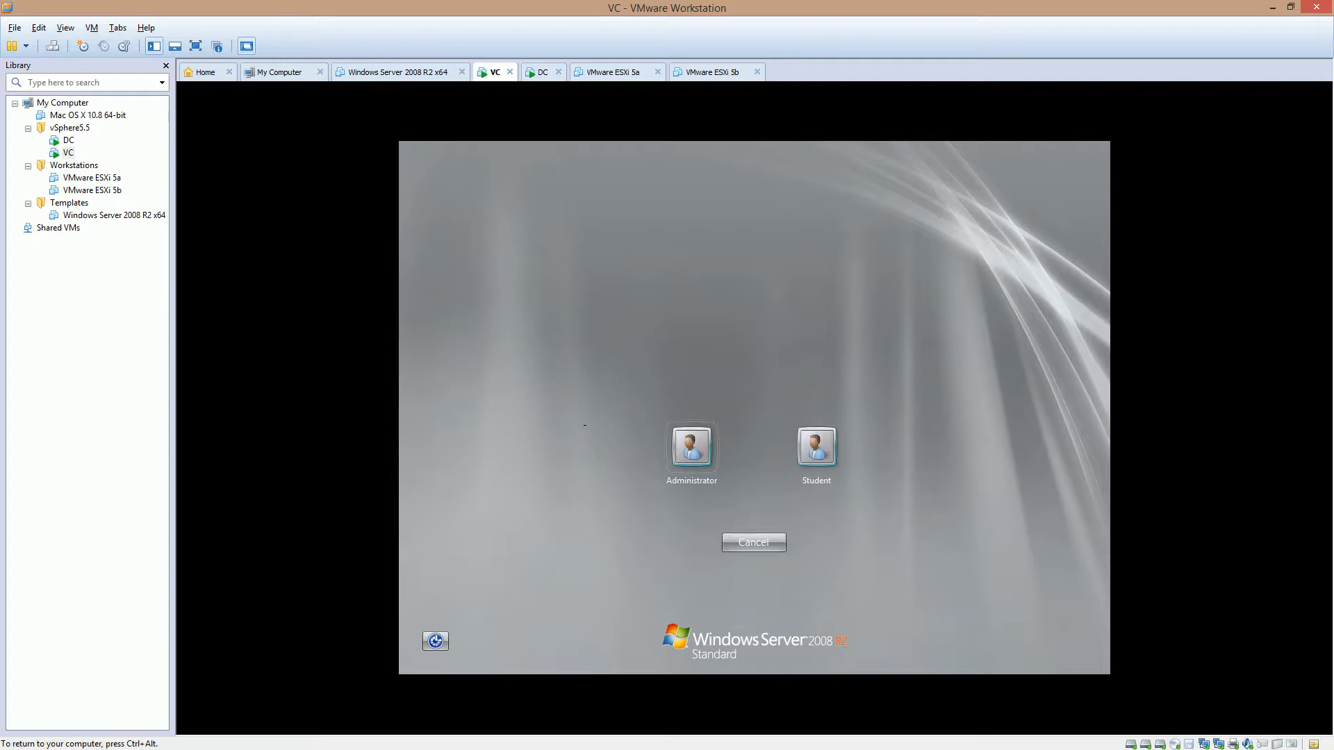
{"action": "left_click", "coordinate": [688, 447]}
{"action": "type", "text": "•"}
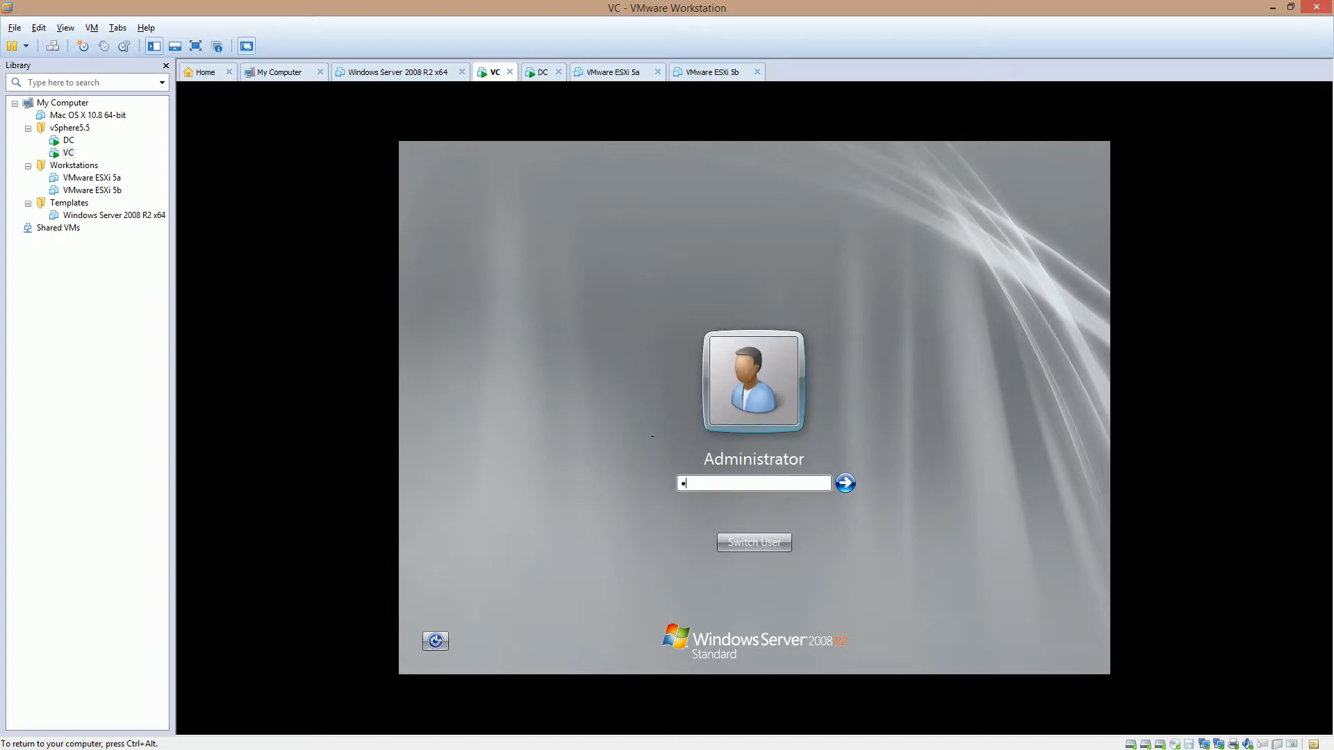
{"action": "type", "text": "•••••••"}
{"action": "key", "text": "Return"}
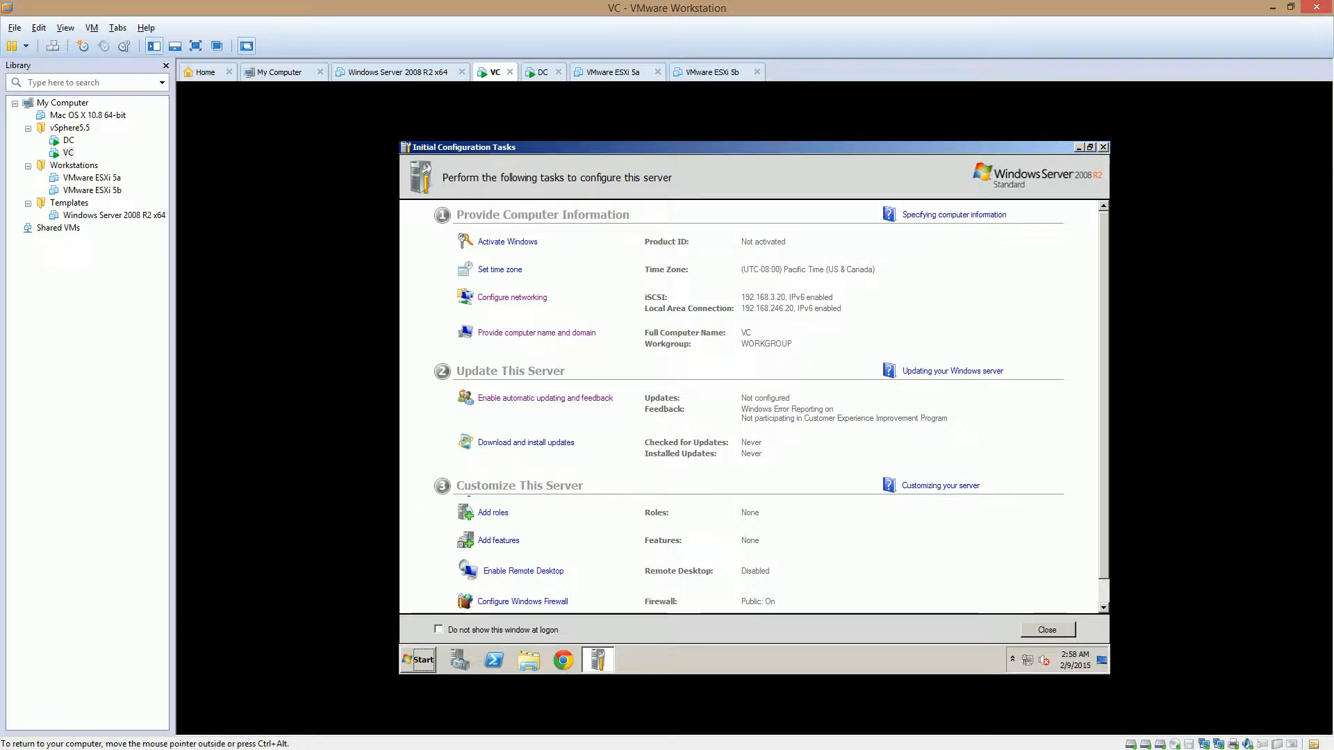
Start adding server roles, select the File Services role and continue to its introduction
{"action": "left_click", "coordinate": [494, 513]}
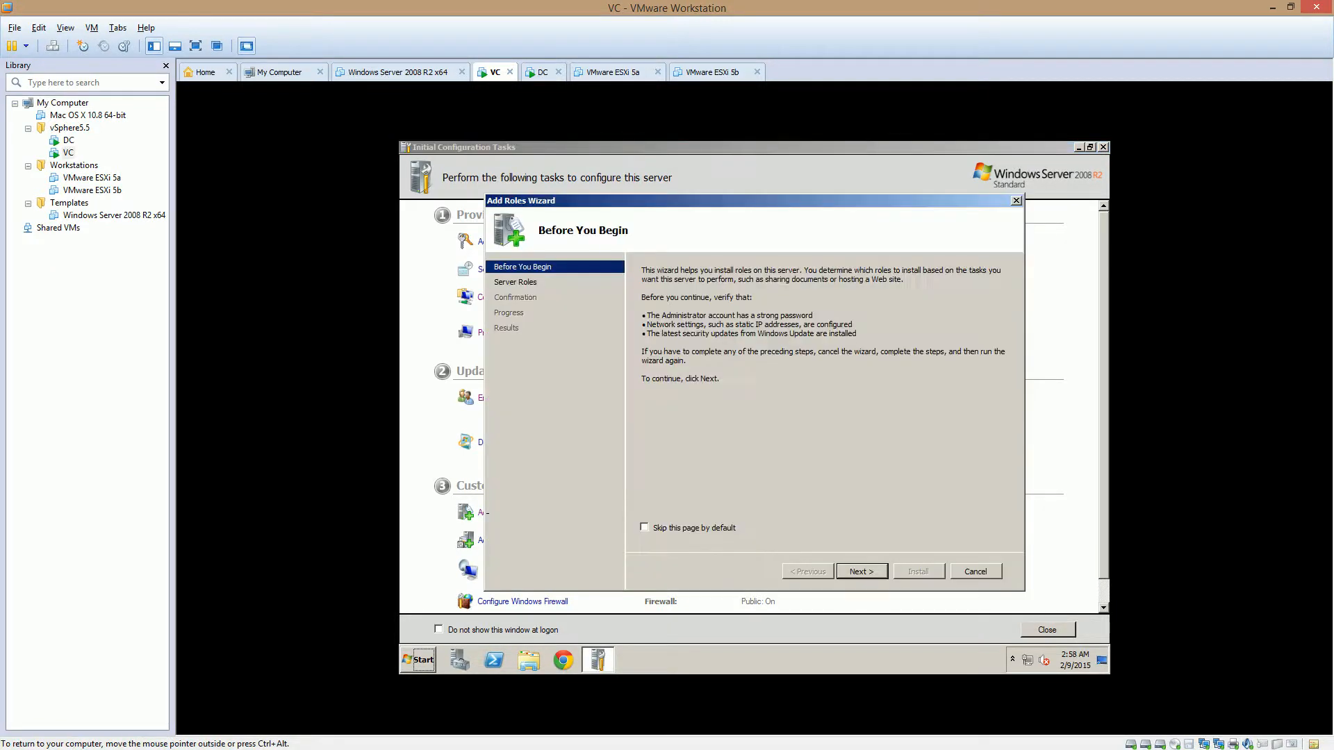
{"action": "left_click", "coordinate": [515, 282]}
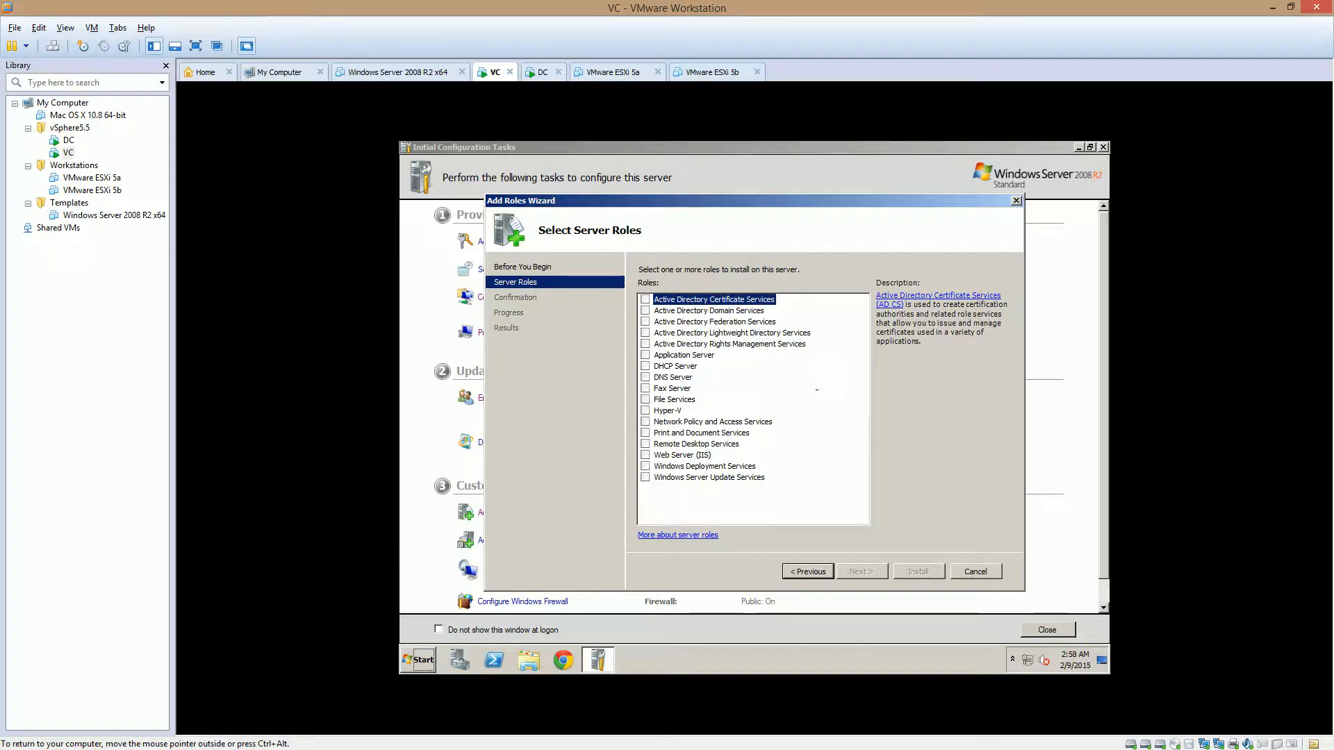
{"action": "left_click", "coordinate": [646, 400]}
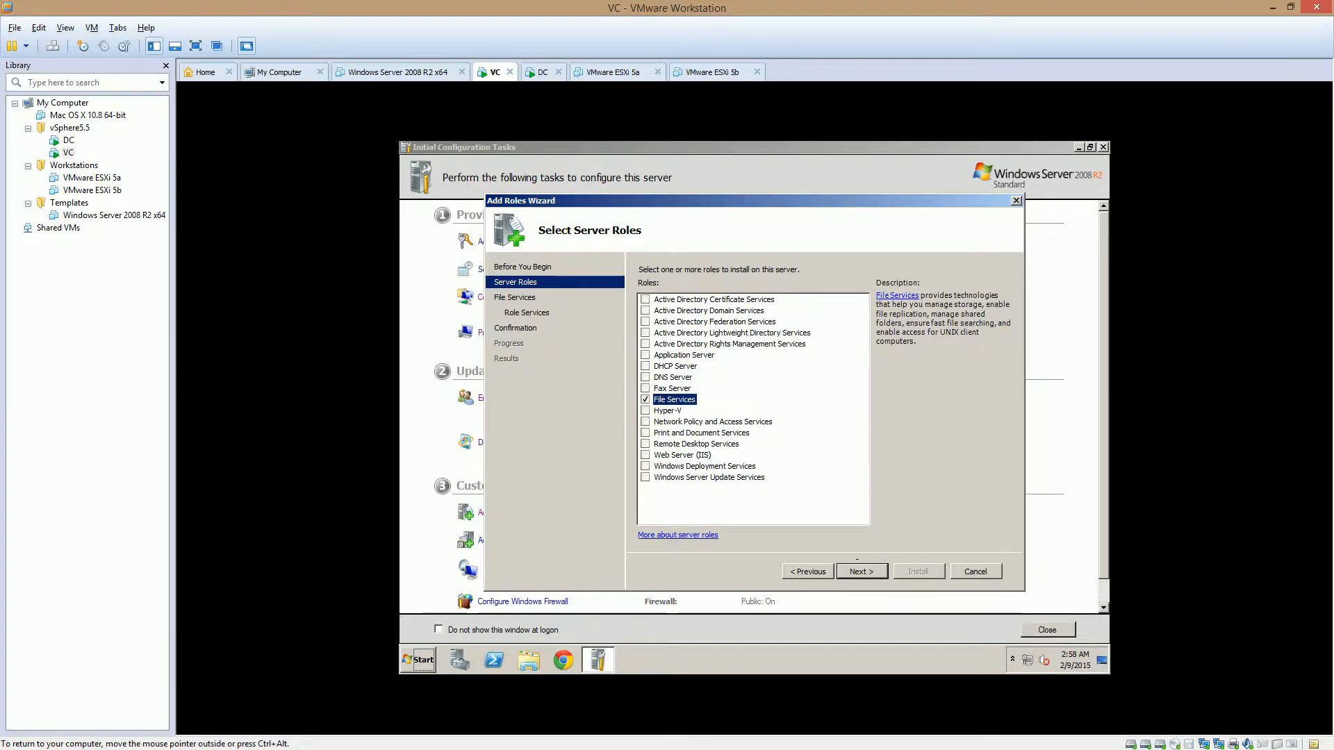
{"action": "left_click", "coordinate": [862, 571]}
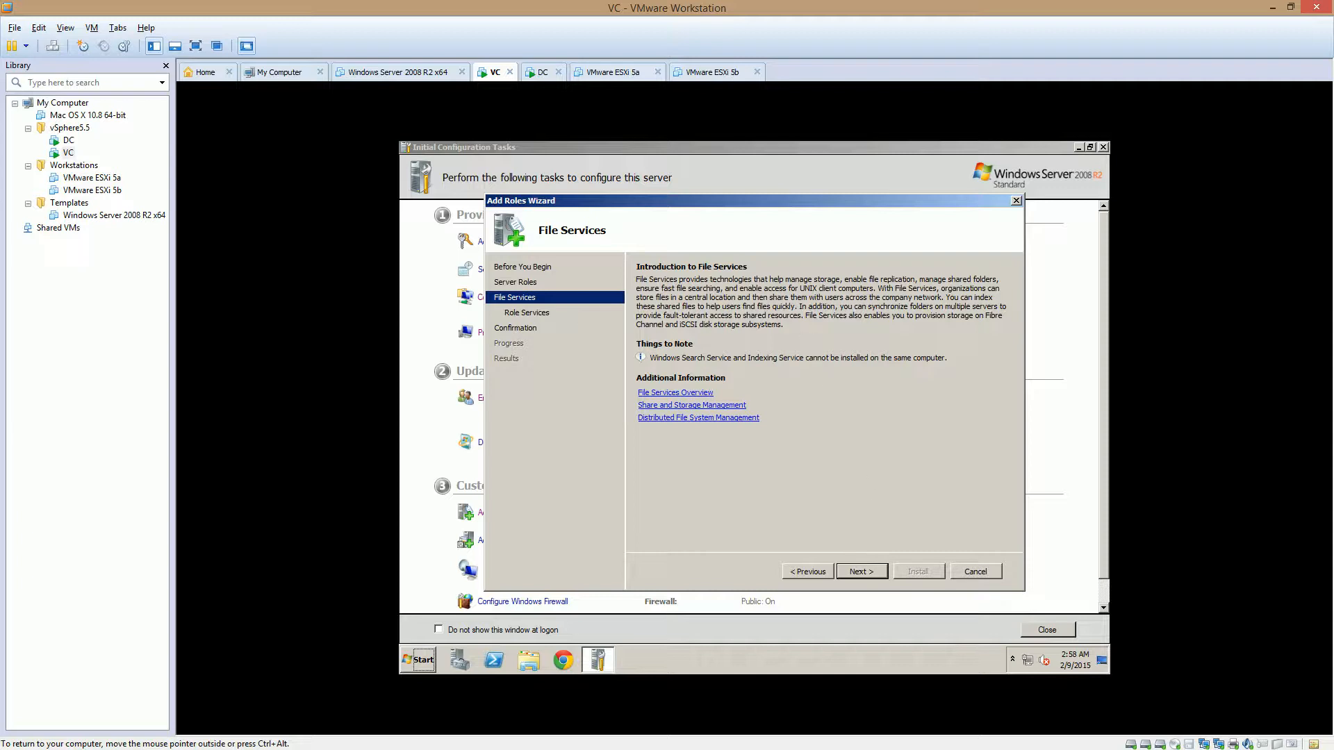
Add Services for Network File System to the File Services role services, install the role and close the wizard
{"action": "left_click", "coordinate": [862, 571]}
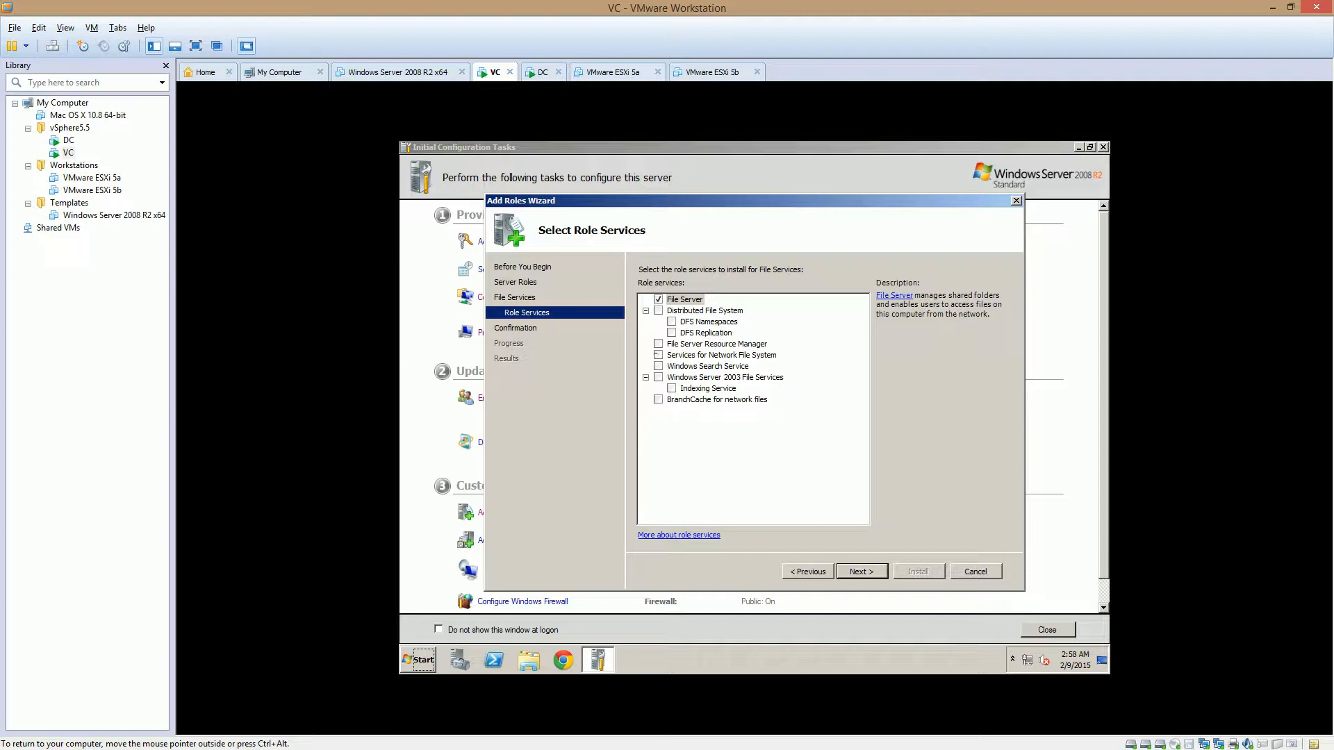
{"action": "left_click", "coordinate": [658, 355]}
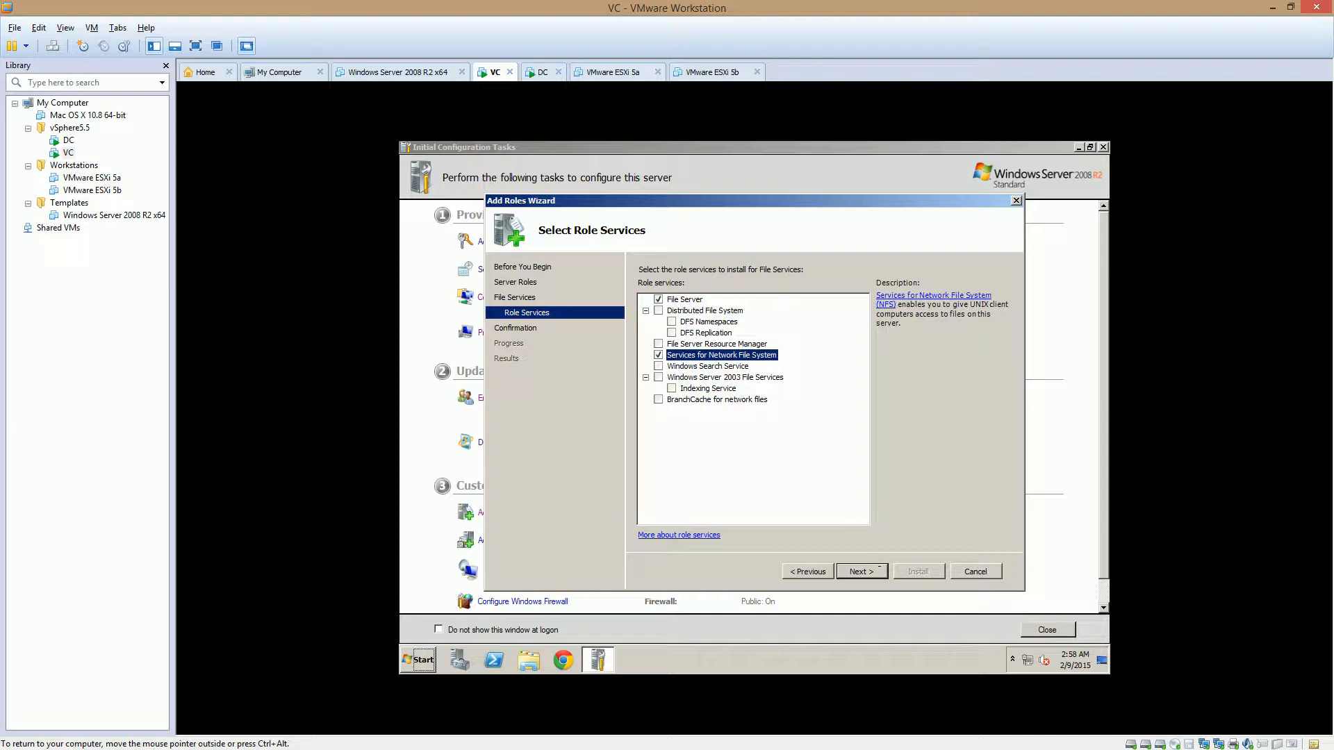
{"action": "left_click", "coordinate": [877, 568]}
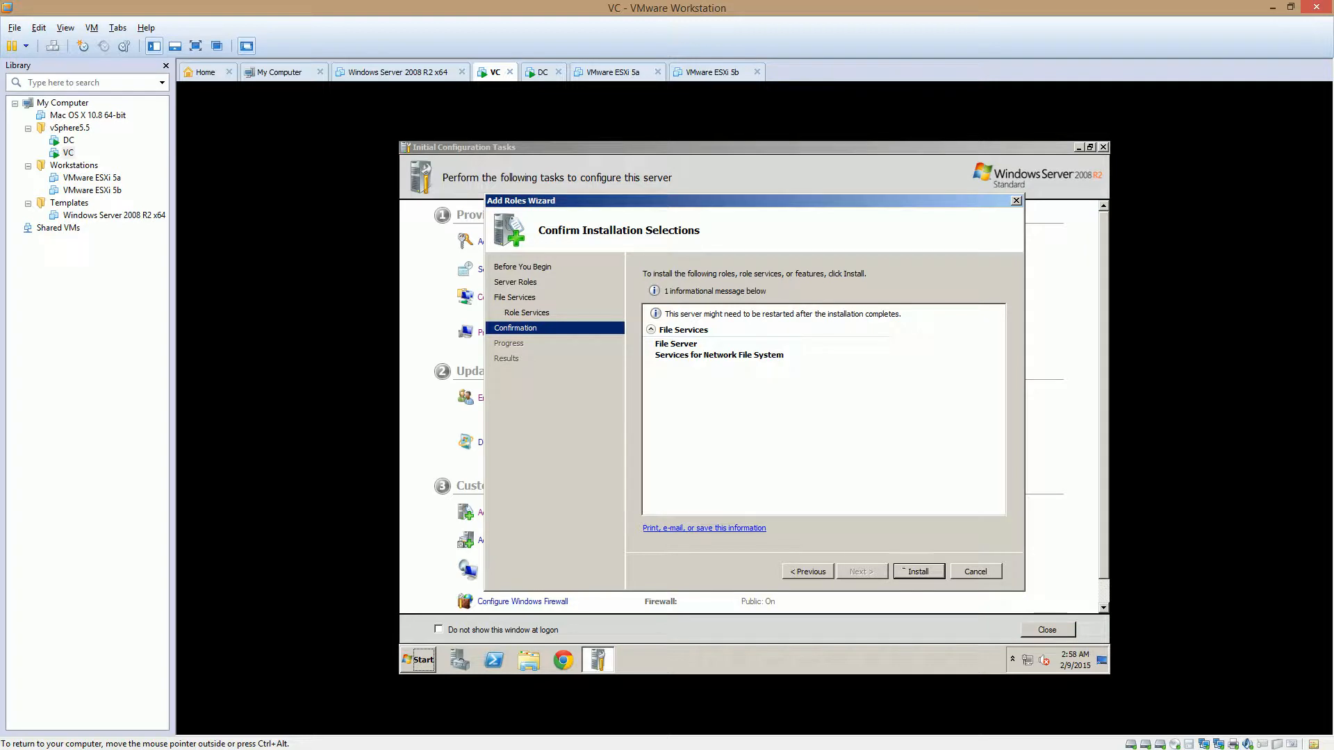
{"action": "left_click", "coordinate": [904, 570]}
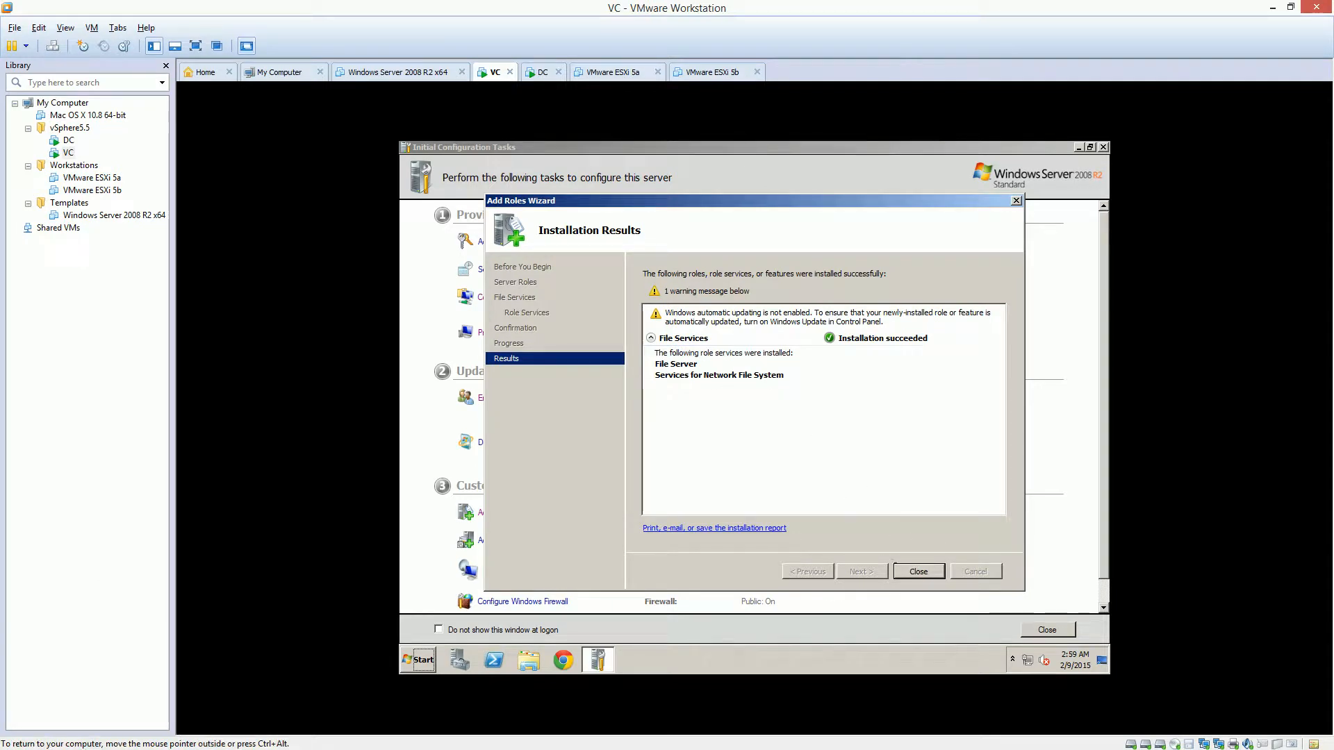
{"action": "left_click", "coordinate": [919, 571]}
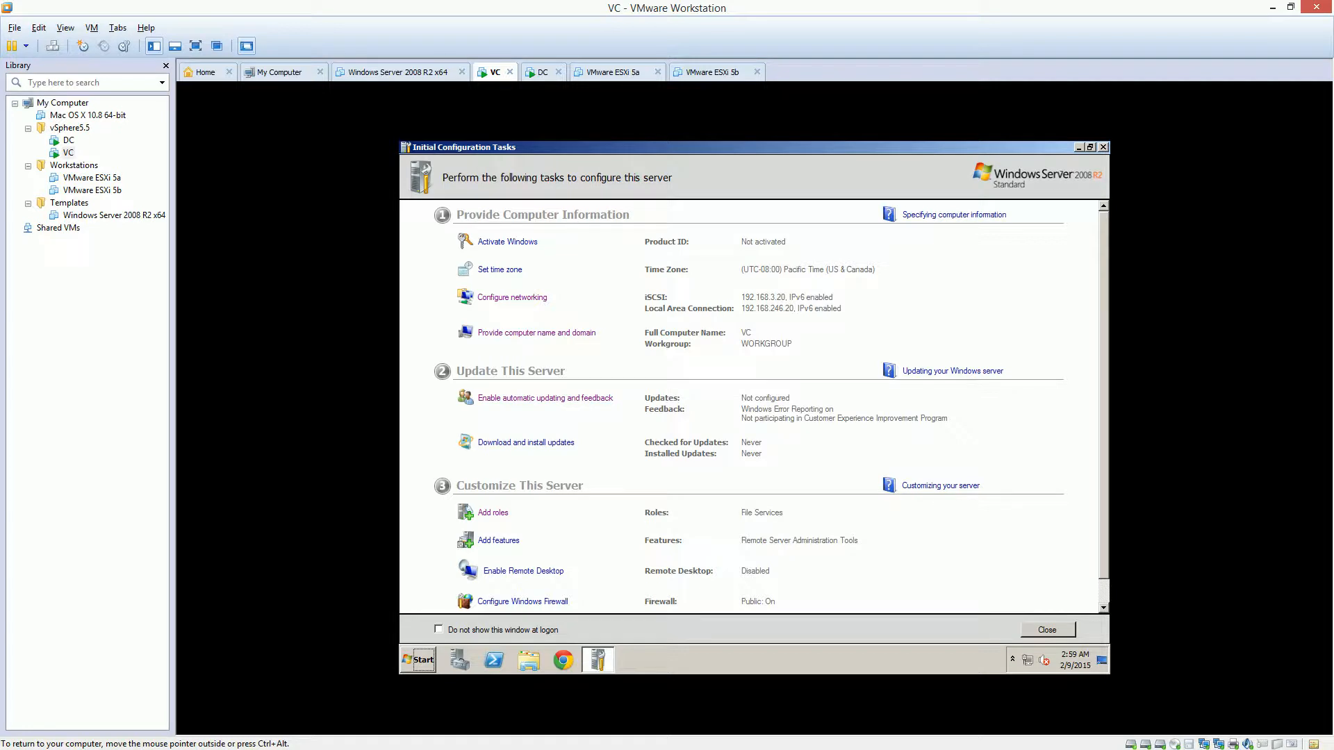
Minimize the Initial Configuration Tasks window and create a folder named NFS on Local Disk (C:)
{"action": "left_click", "coordinate": [1079, 147]}
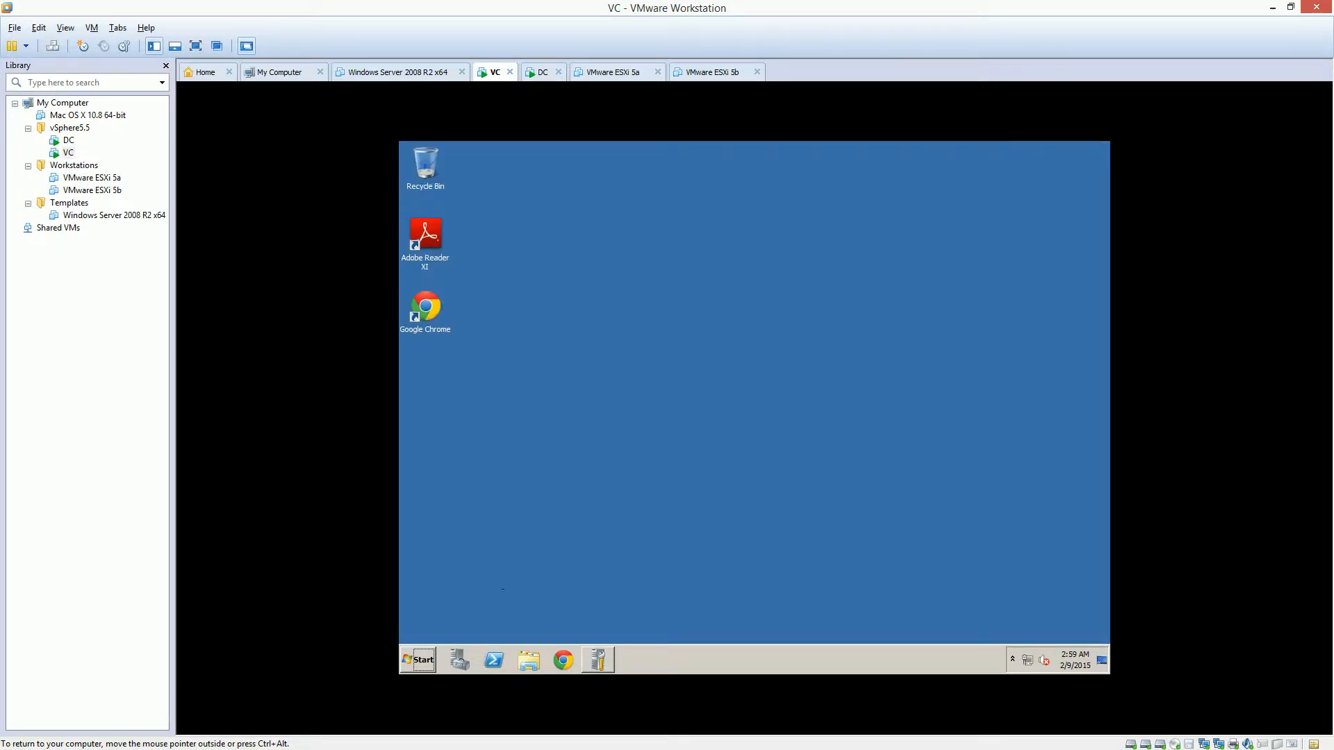
{"action": "left_click", "coordinate": [418, 660]}
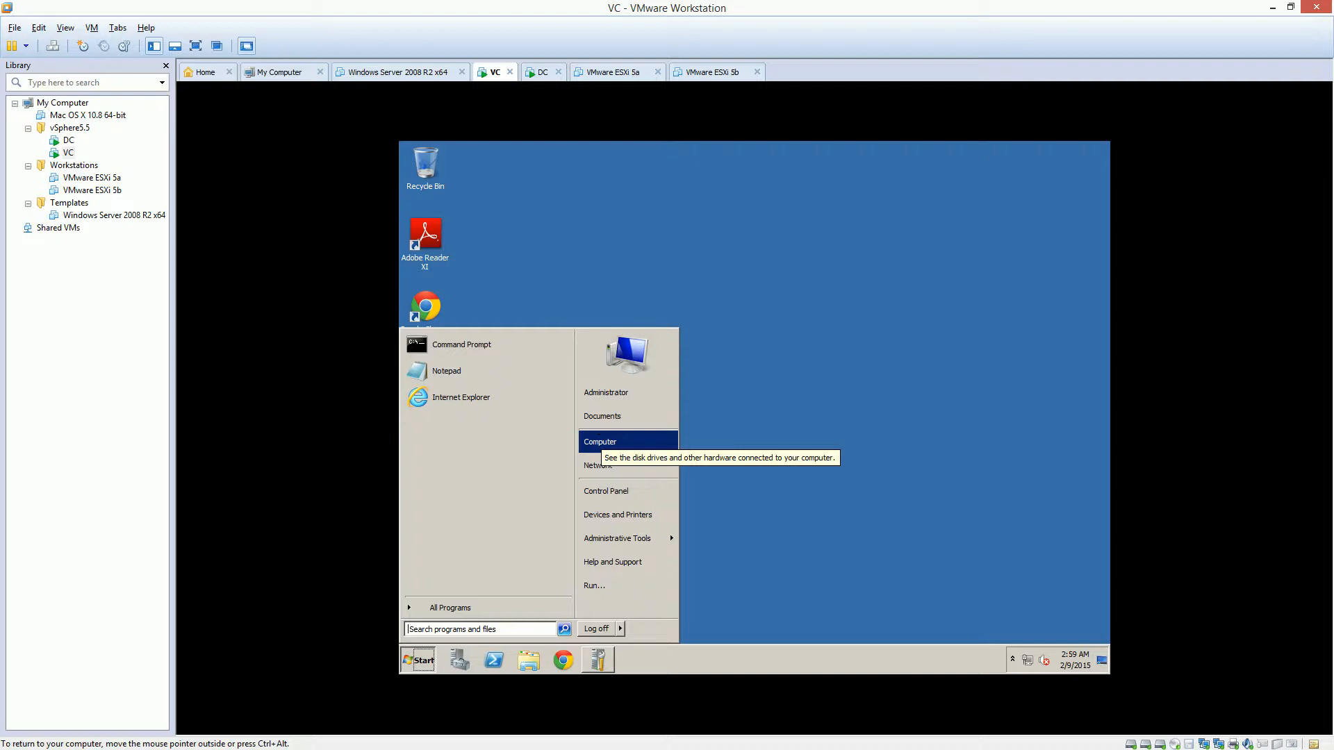
{"action": "left_click", "coordinate": [601, 442]}
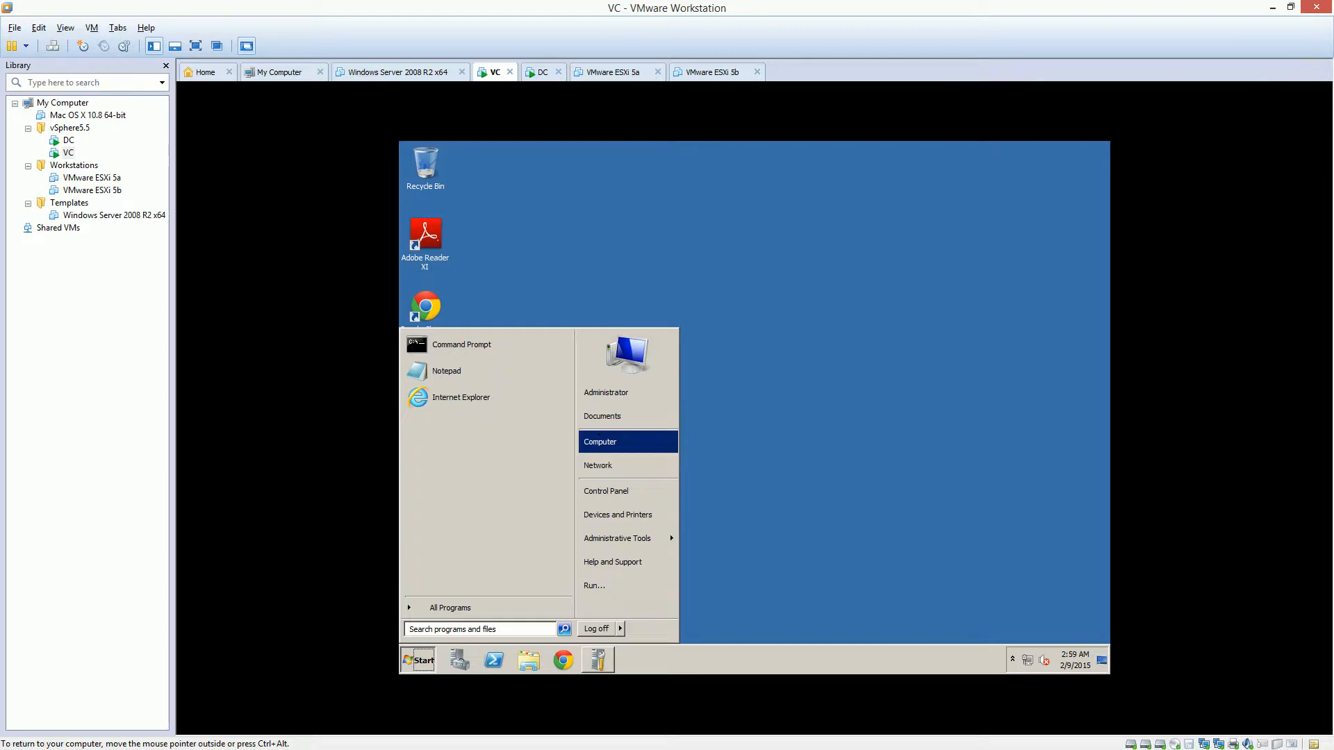
{"action": "double_click", "coordinate": [666, 295]}
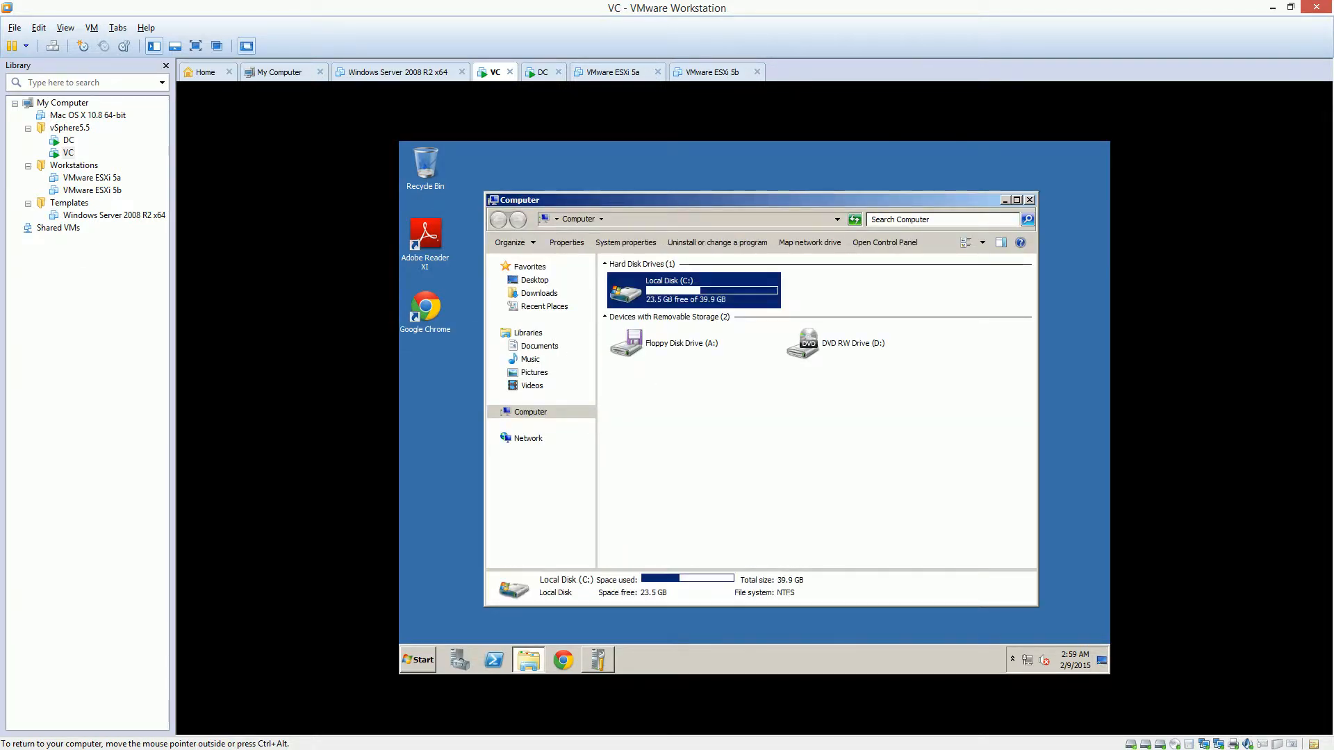
{"action": "left_click", "coordinate": [655, 243]}
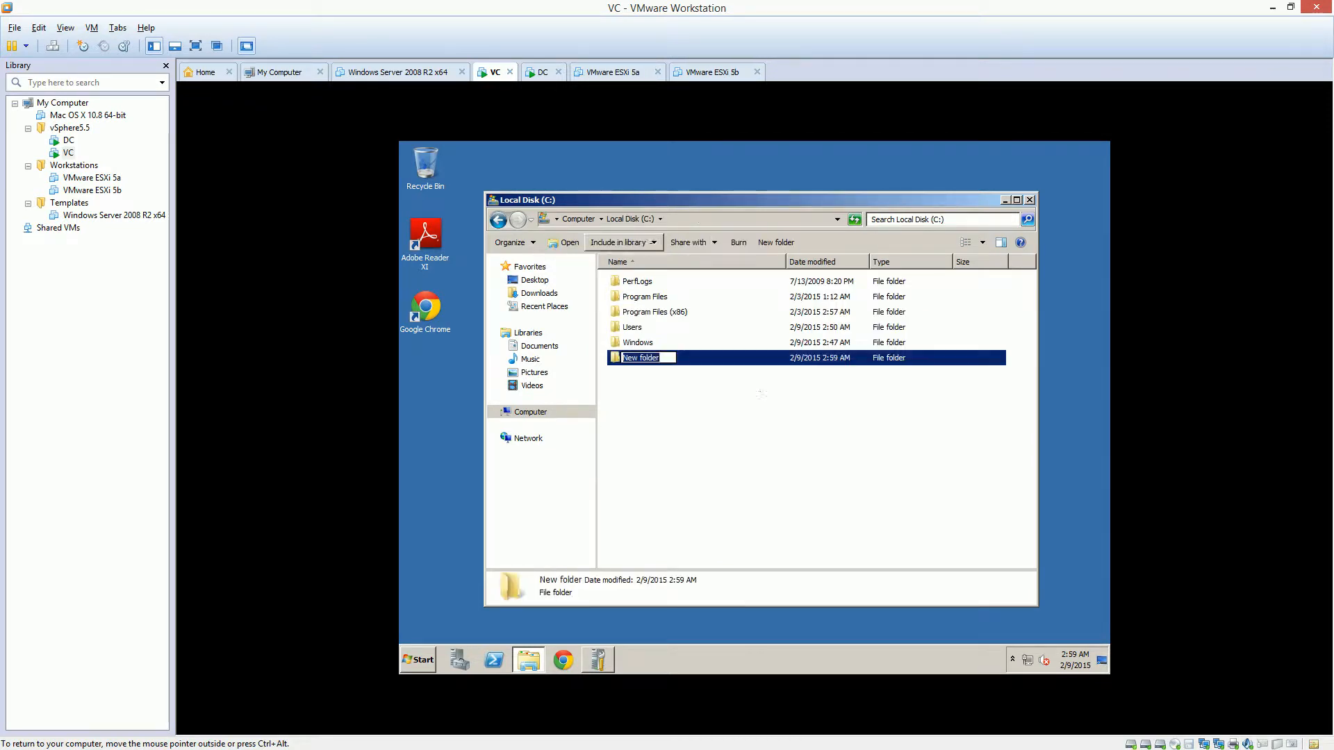
{"action": "type", "text": "NFS"}
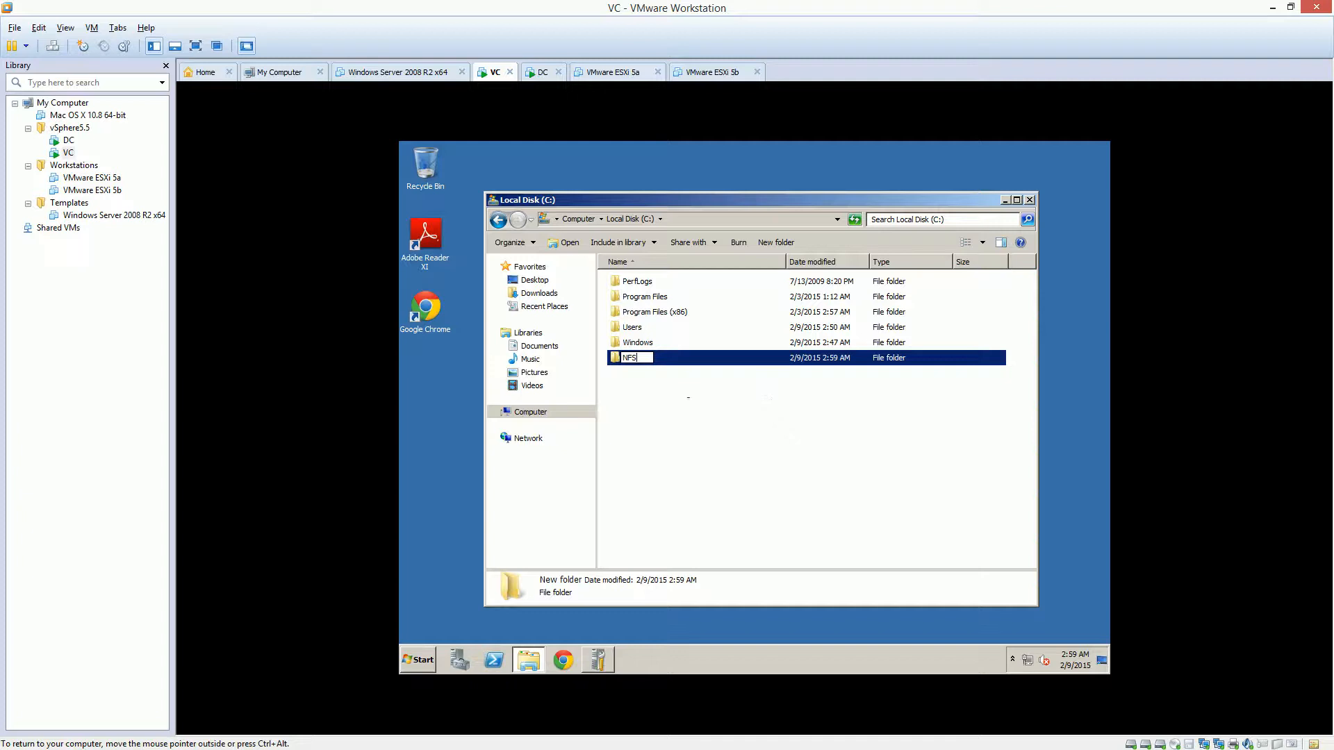
{"action": "left_click", "coordinate": [638, 355]}
{"action": "left_click", "coordinate": [636, 356]}
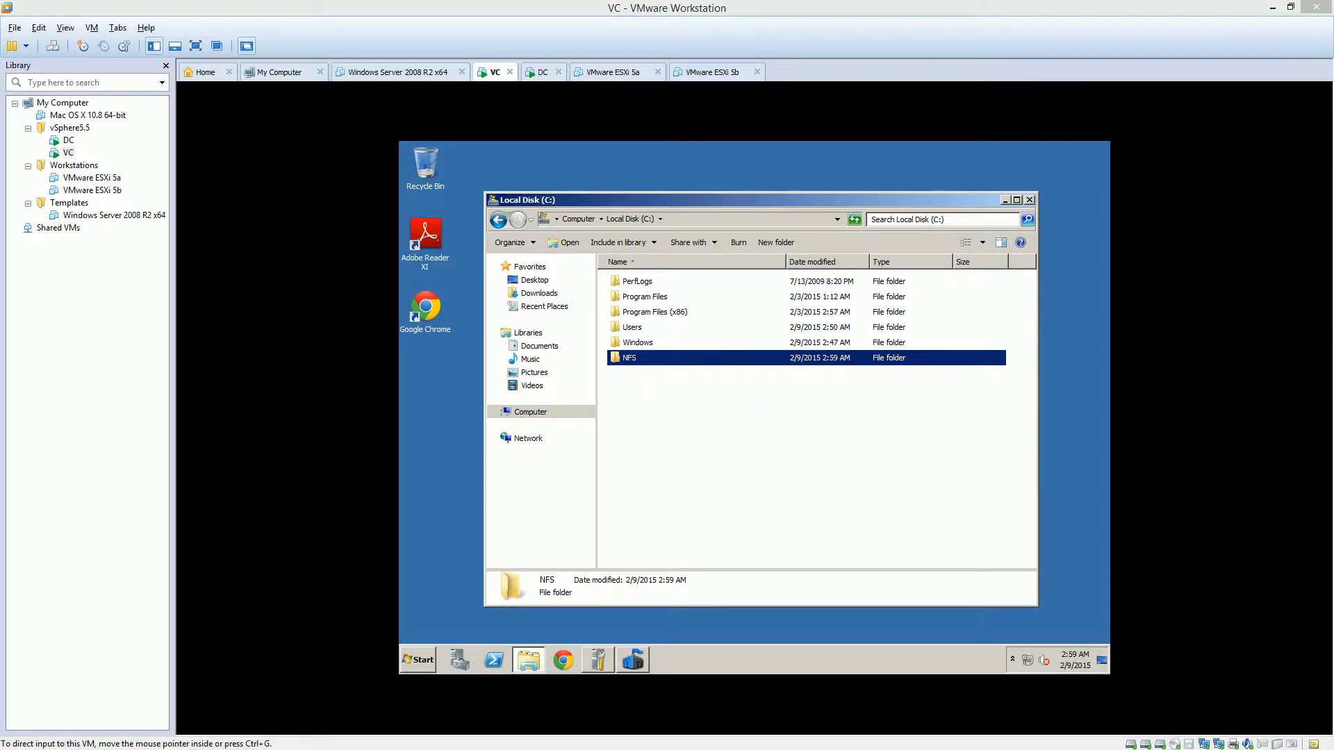
{"action": "left_click", "coordinate": [659, 461]}
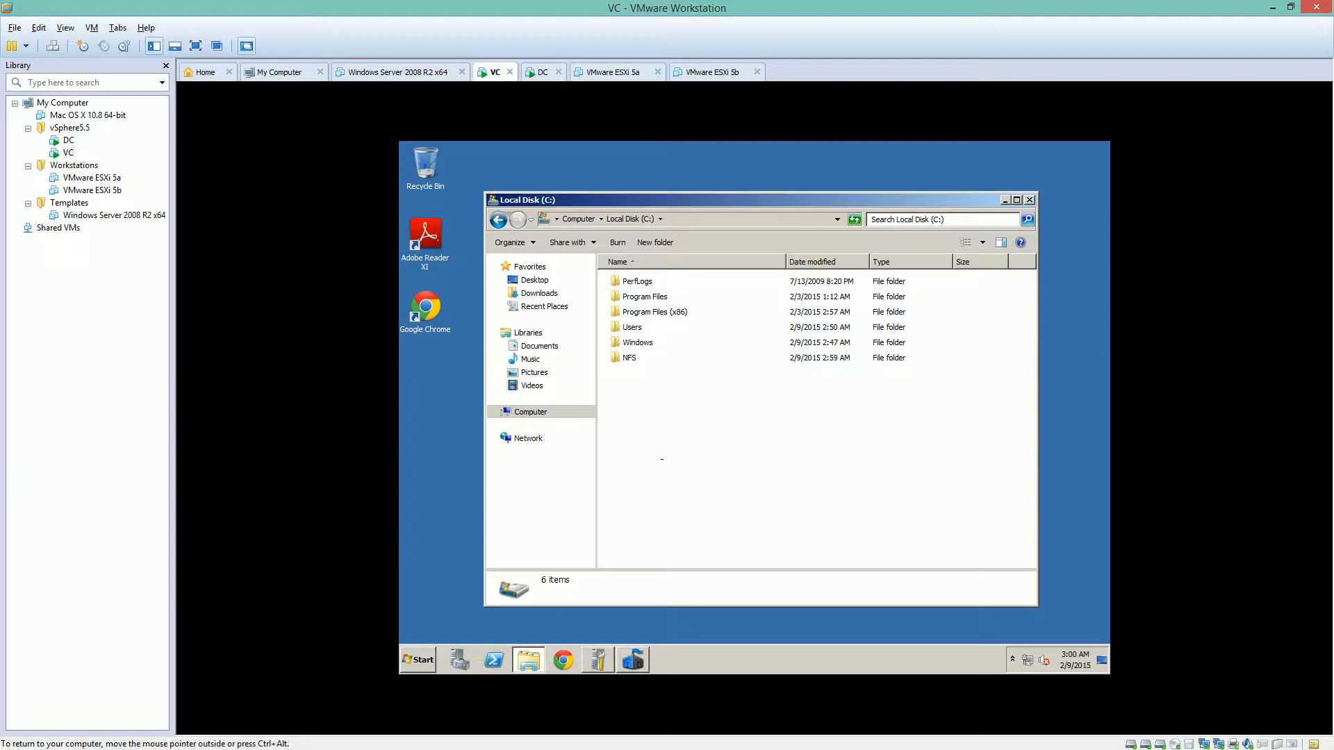
Enable NFS sharing for the C:\NFS folder in its advanced NFS sharing settings
{"action": "left_click", "coordinate": [632, 359]}
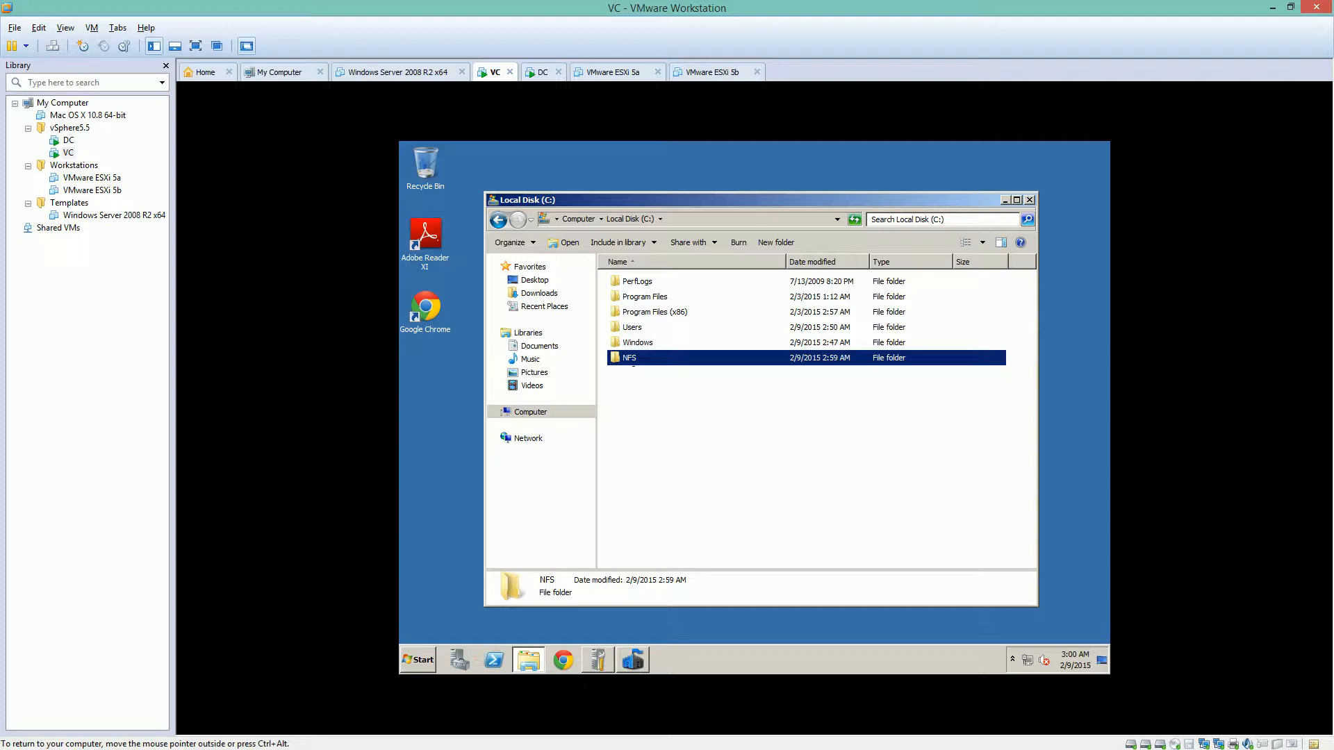
{"action": "right_click", "coordinate": [632, 358]}
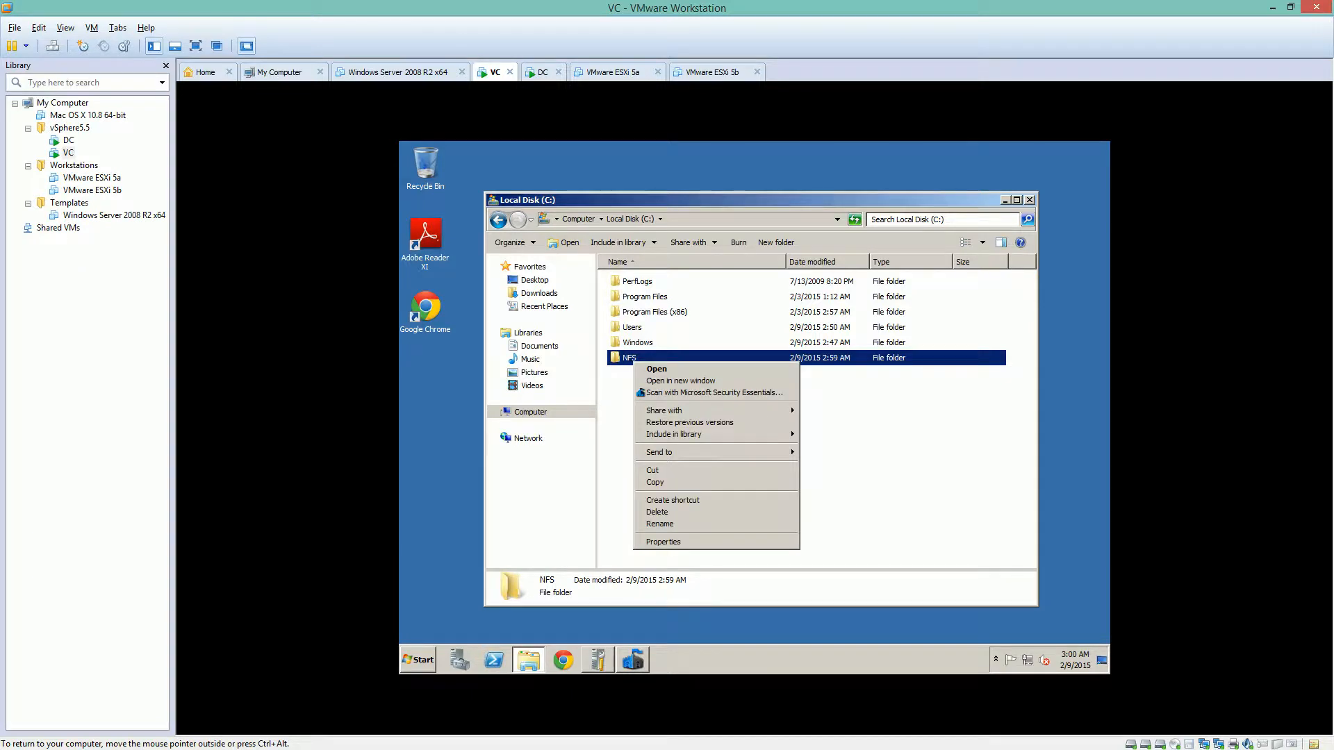
{"action": "left_click", "coordinate": [688, 540]}
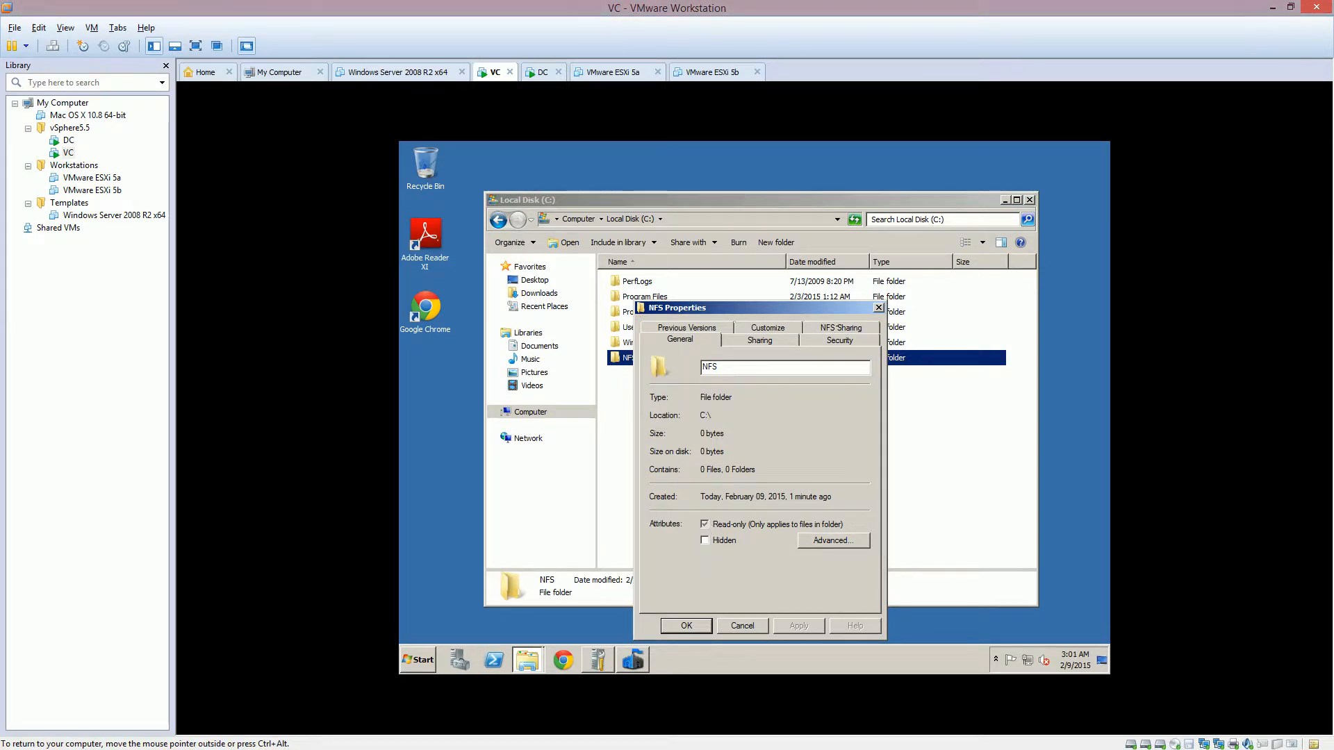
{"action": "left_click", "coordinate": [840, 327]}
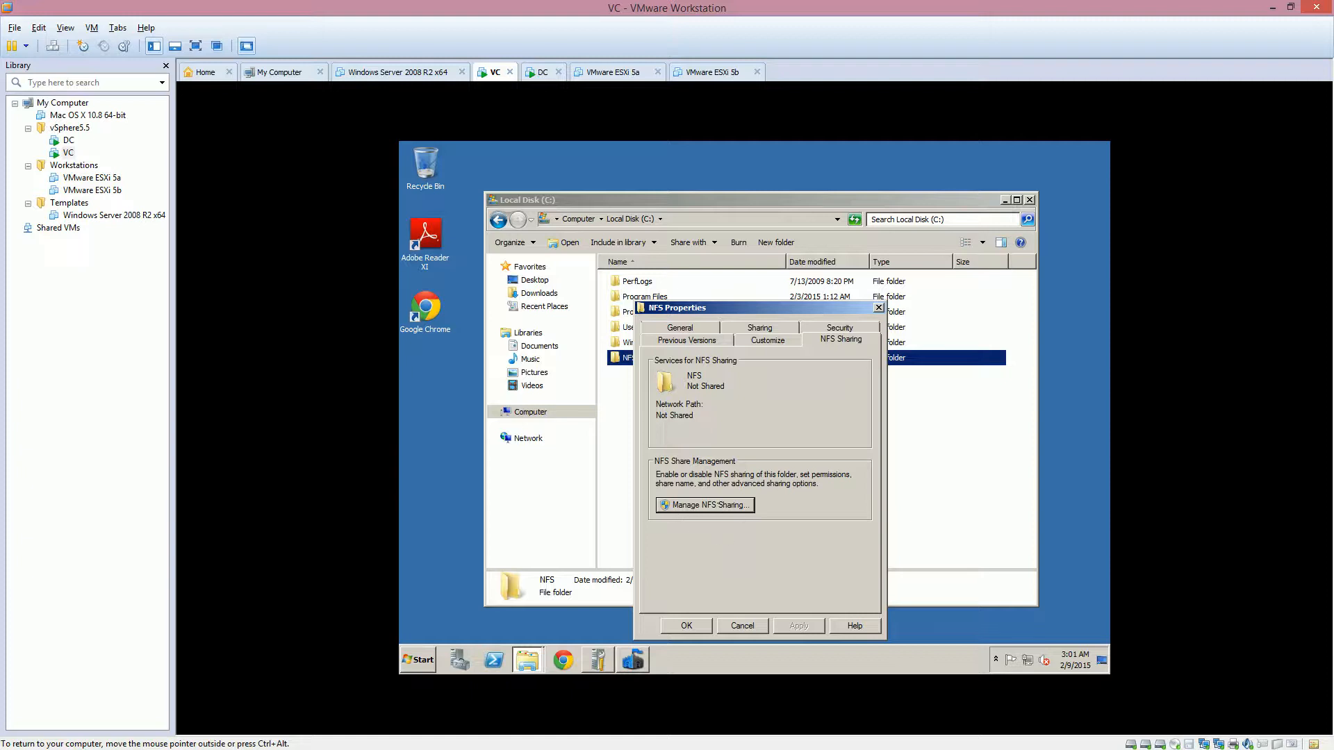
{"action": "left_click", "coordinate": [707, 505]}
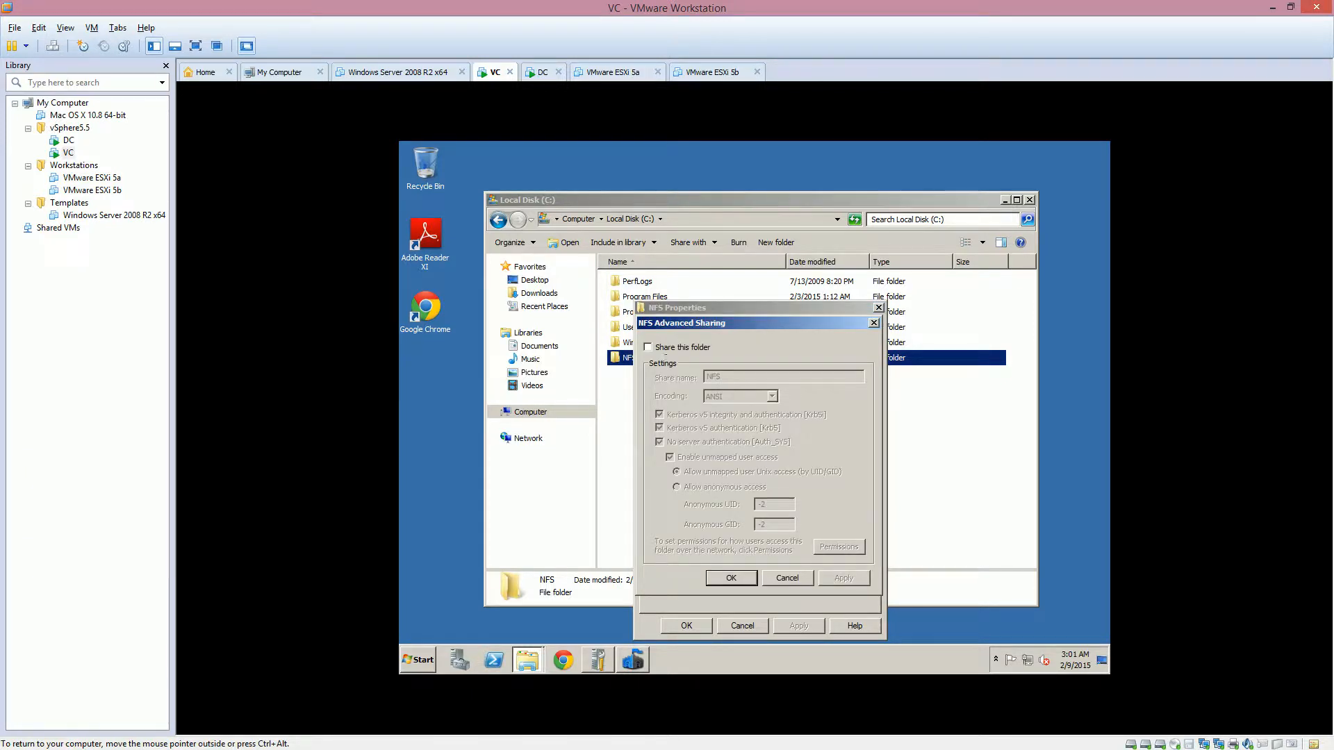
{"action": "left_click", "coordinate": [648, 348]}
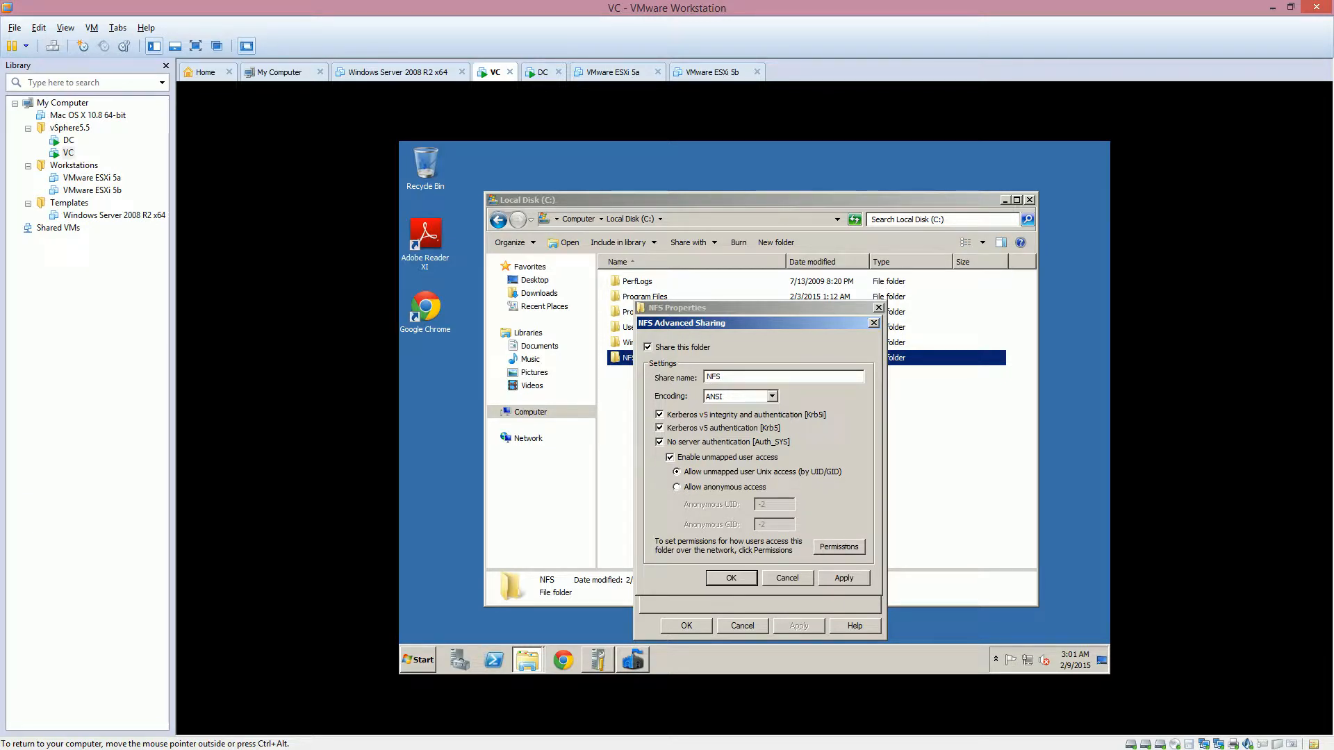
Give ALL MACHINES Read-Write access with root access allowed on the NFS share, and apply the sharing settings
{"action": "left_click", "coordinate": [838, 547]}
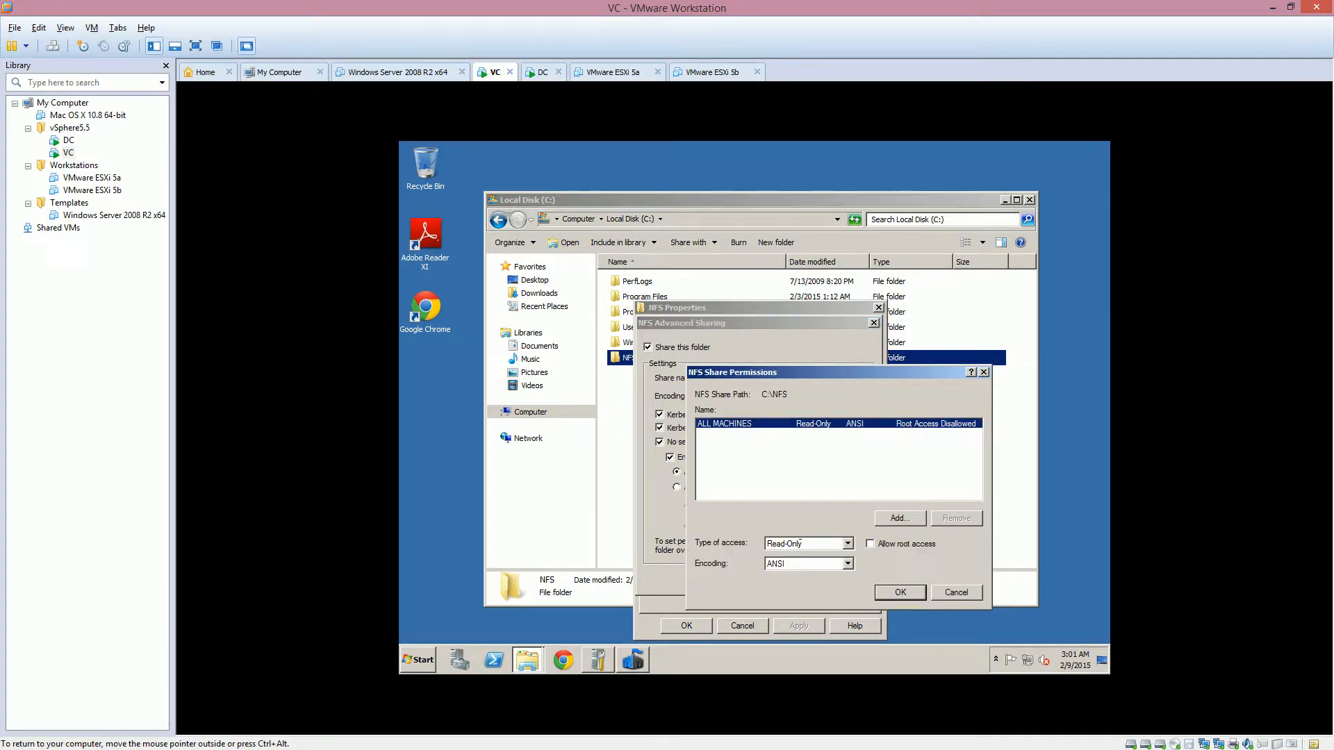
{"action": "left_click", "coordinate": [800, 543]}
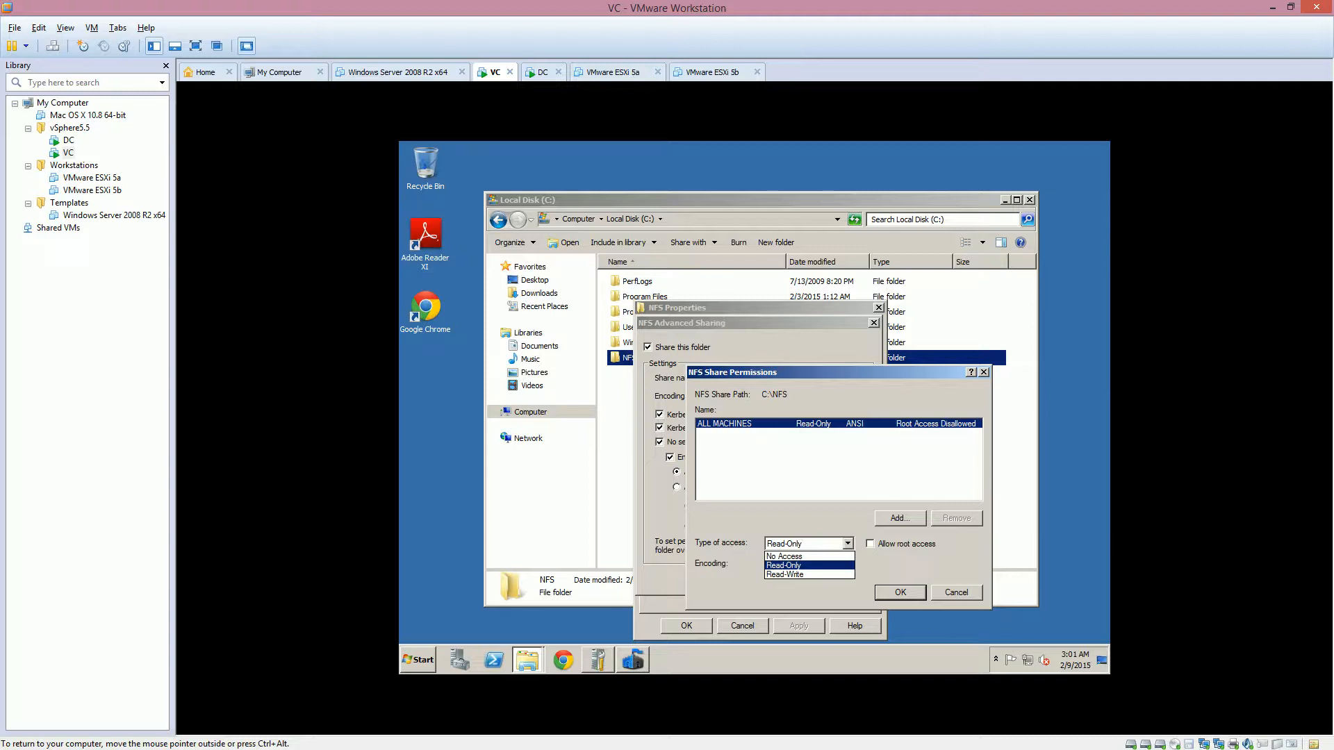
{"action": "left_click", "coordinate": [797, 574]}
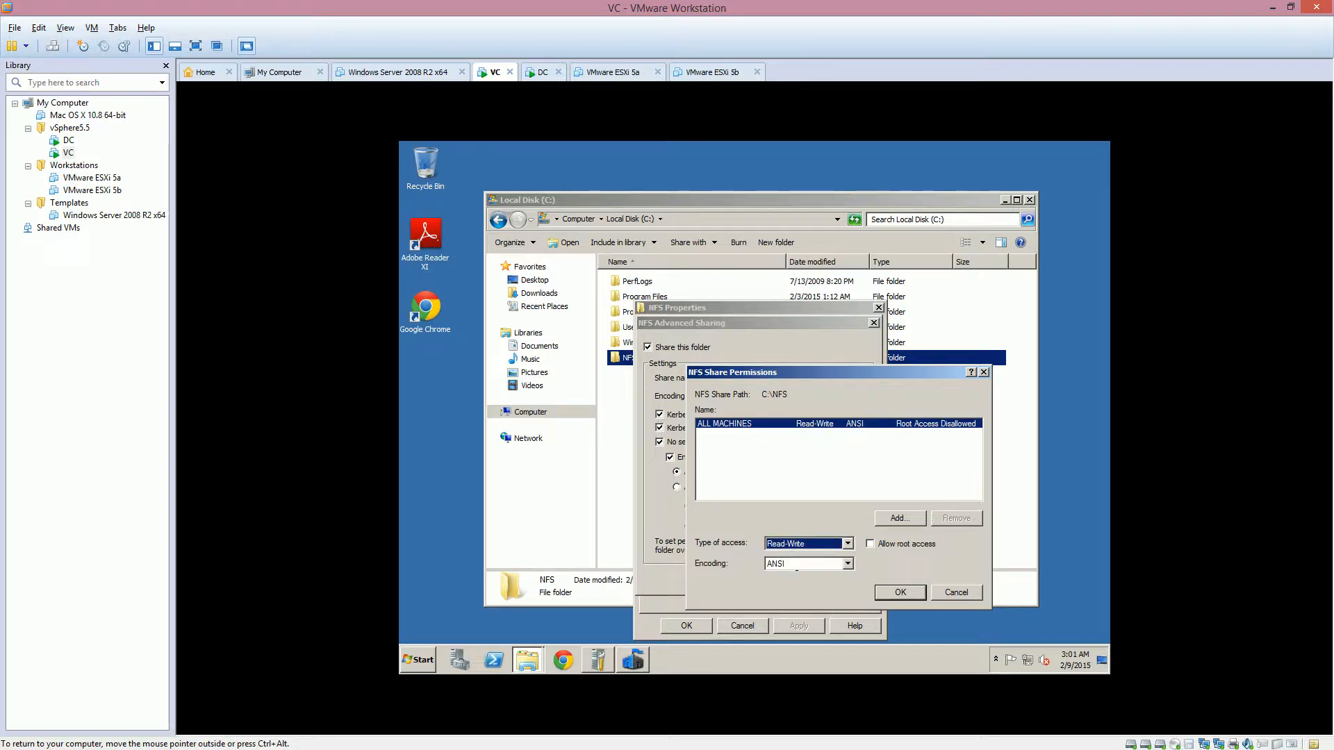
{"action": "left_click", "coordinate": [870, 544]}
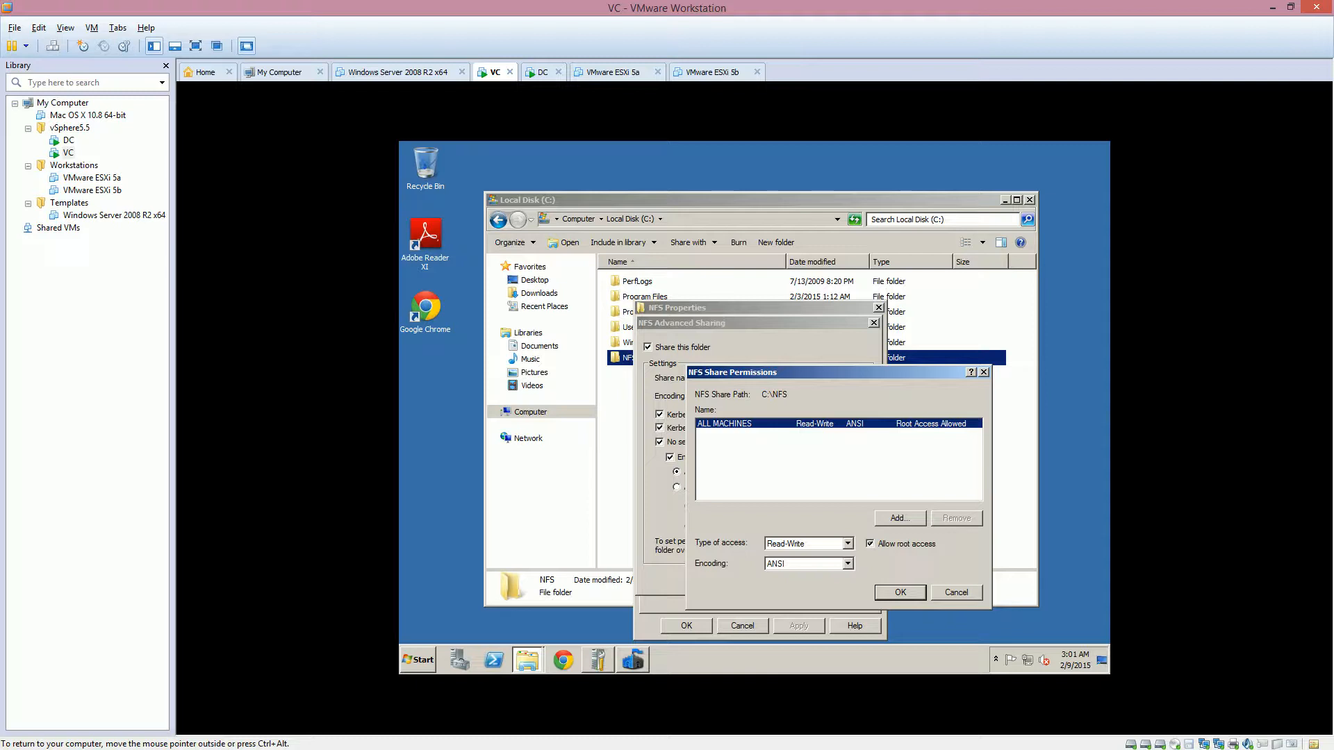
{"action": "left_click", "coordinate": [900, 592]}
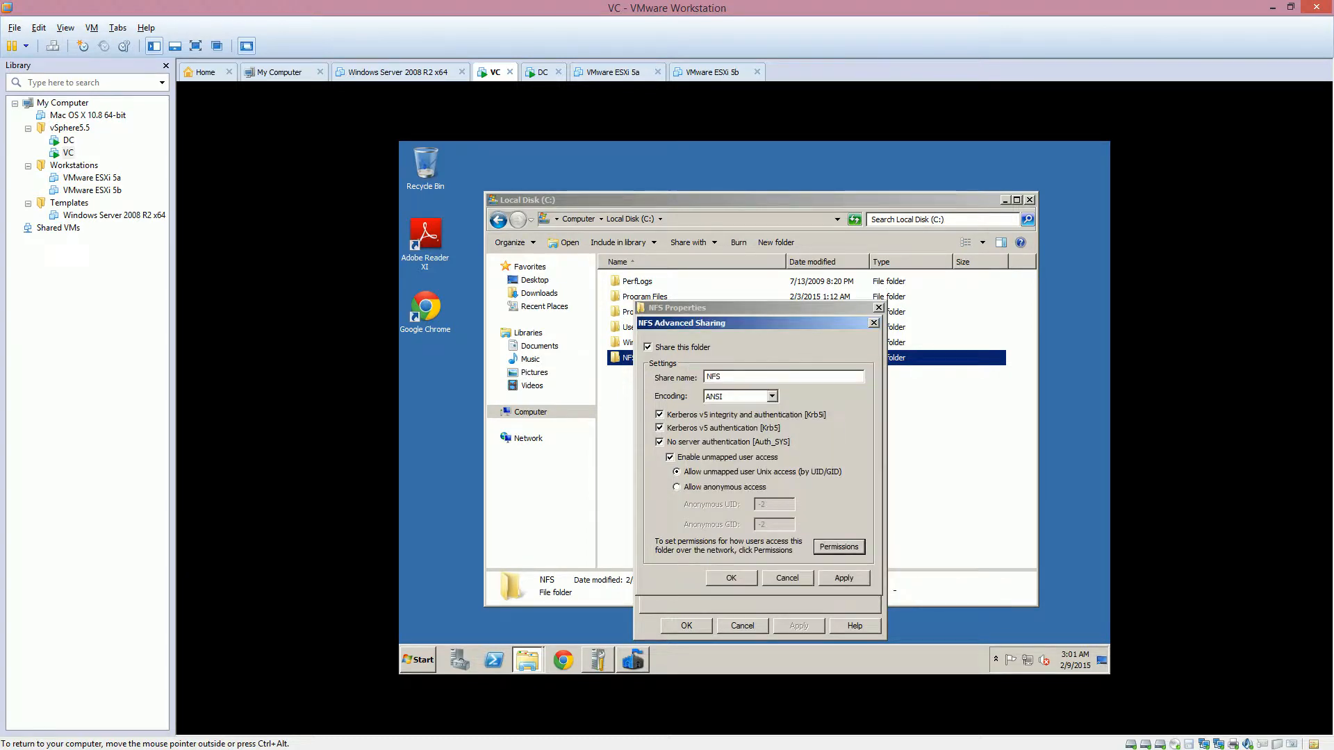
{"action": "left_click", "coordinate": [833, 576]}
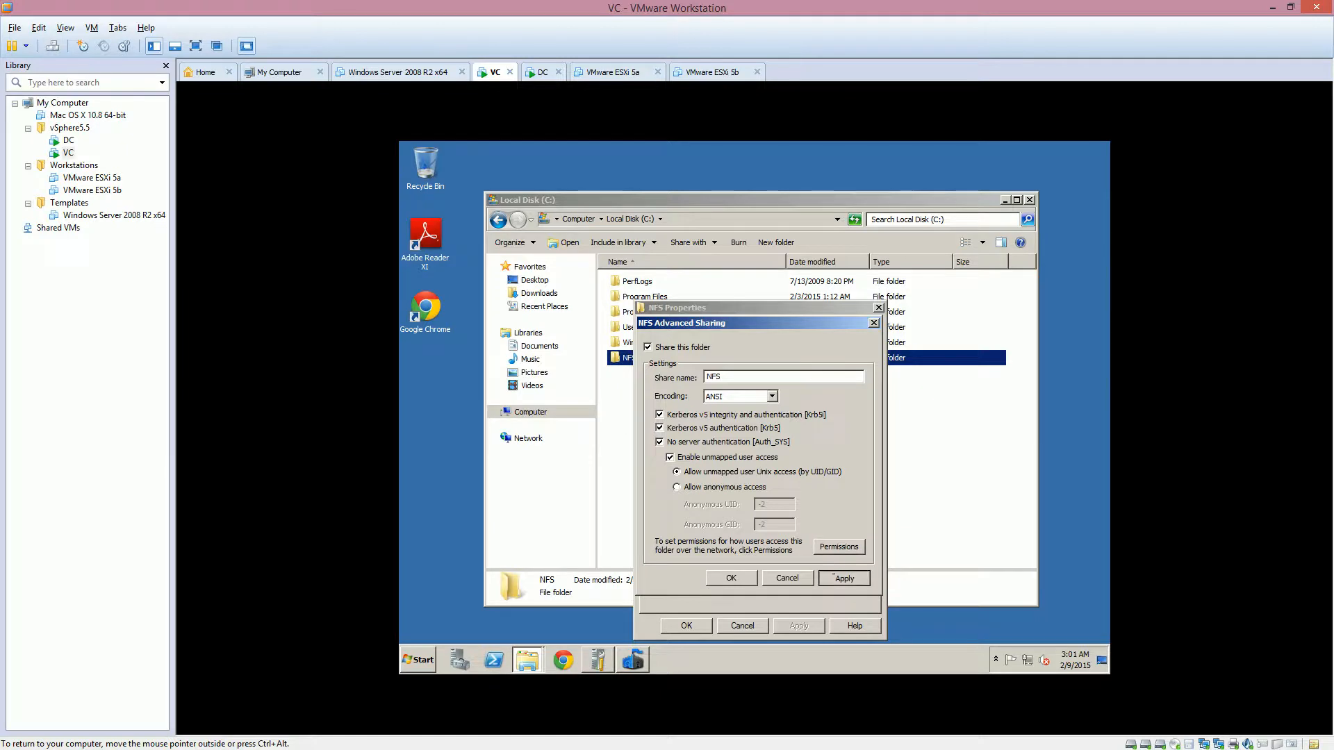
{"action": "left_click", "coordinate": [731, 578]}
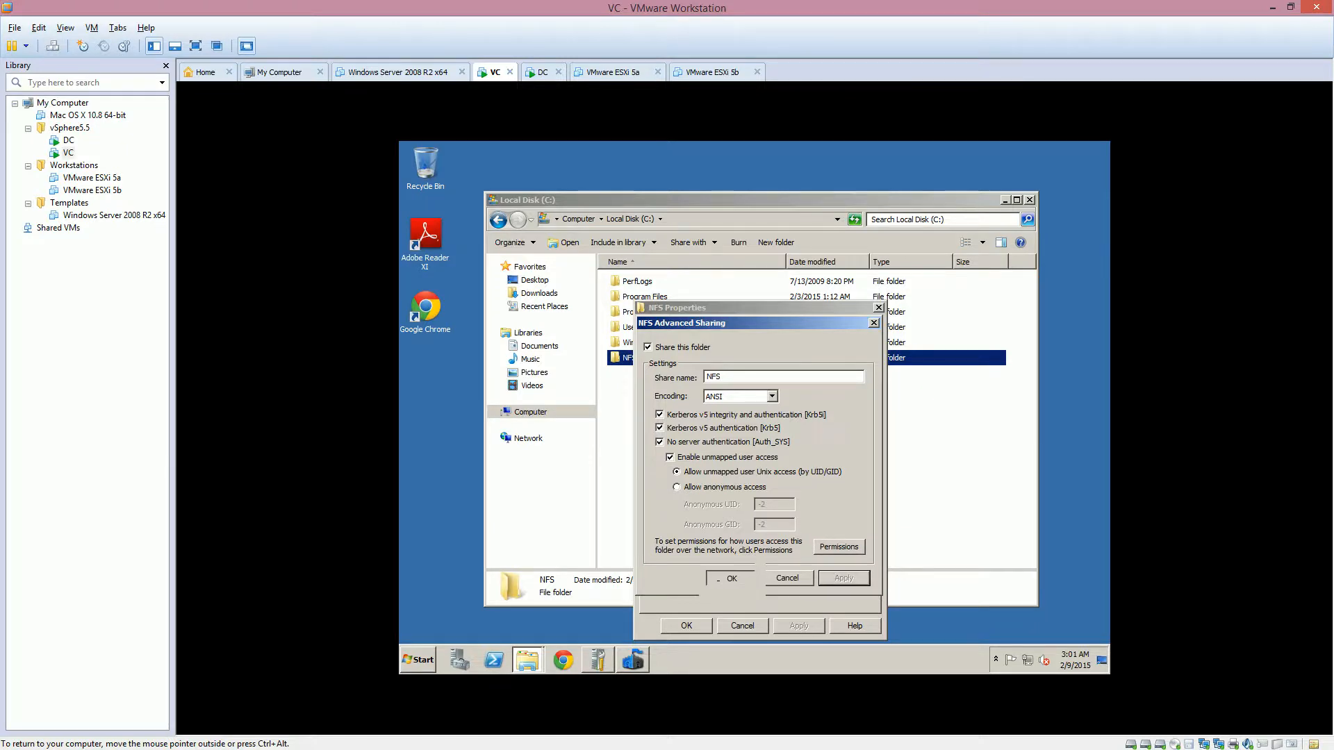
{"action": "left_click", "coordinate": [686, 626]}
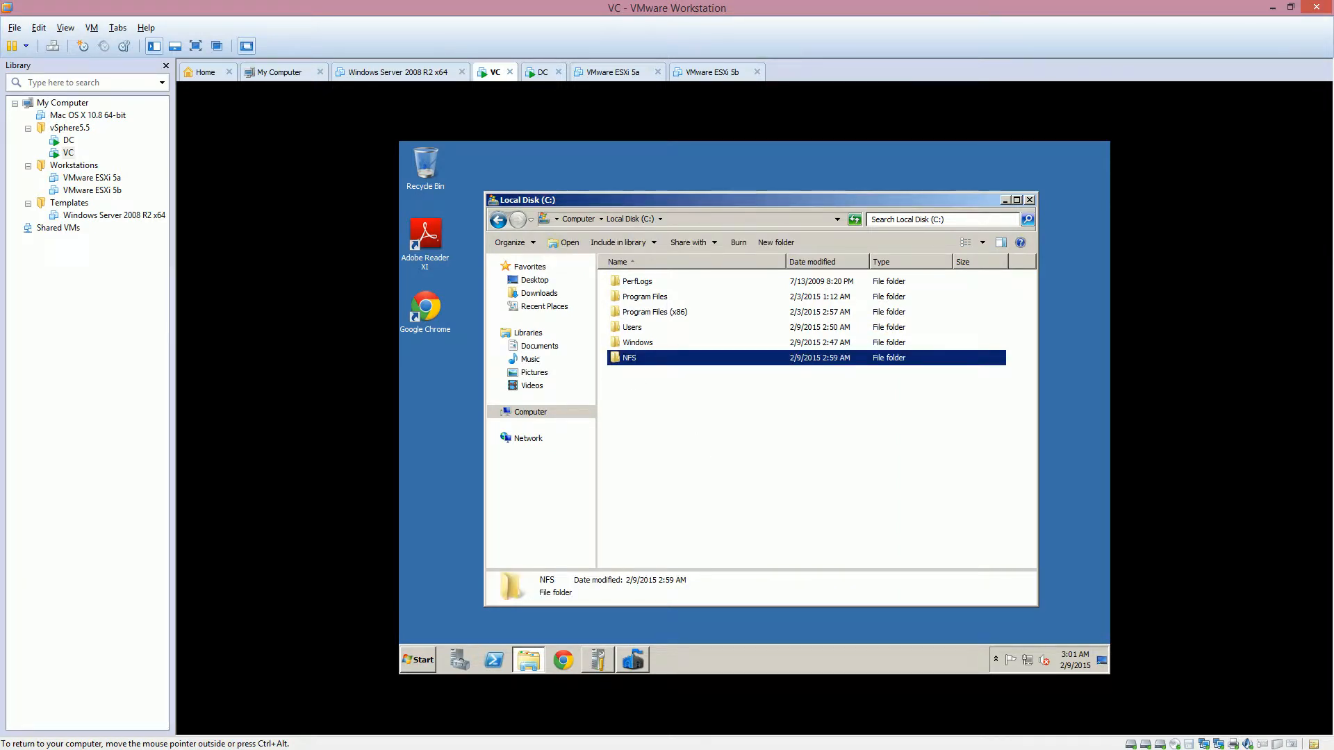
Create a subfolder named ISOs inside the C:\NFS folder
{"action": "double_click", "coordinate": [632, 358]}
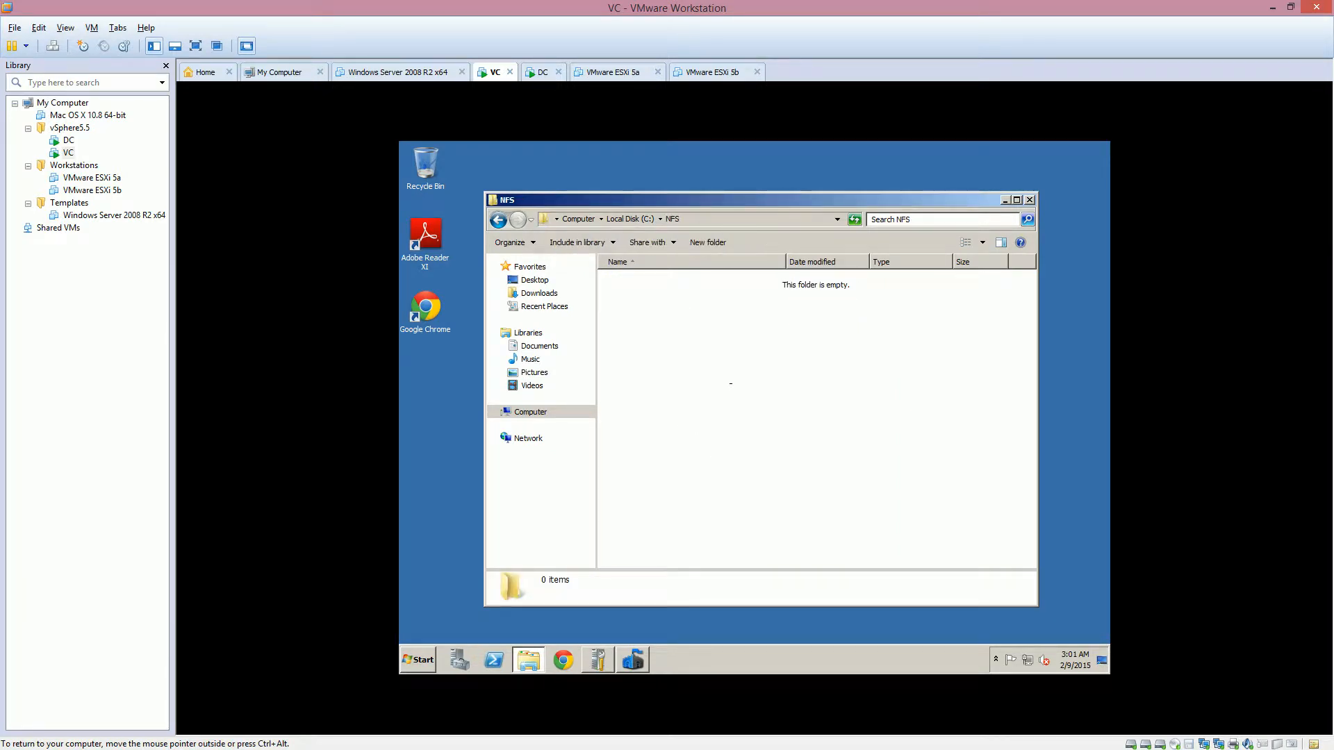
{"action": "left_click", "coordinate": [707, 241]}
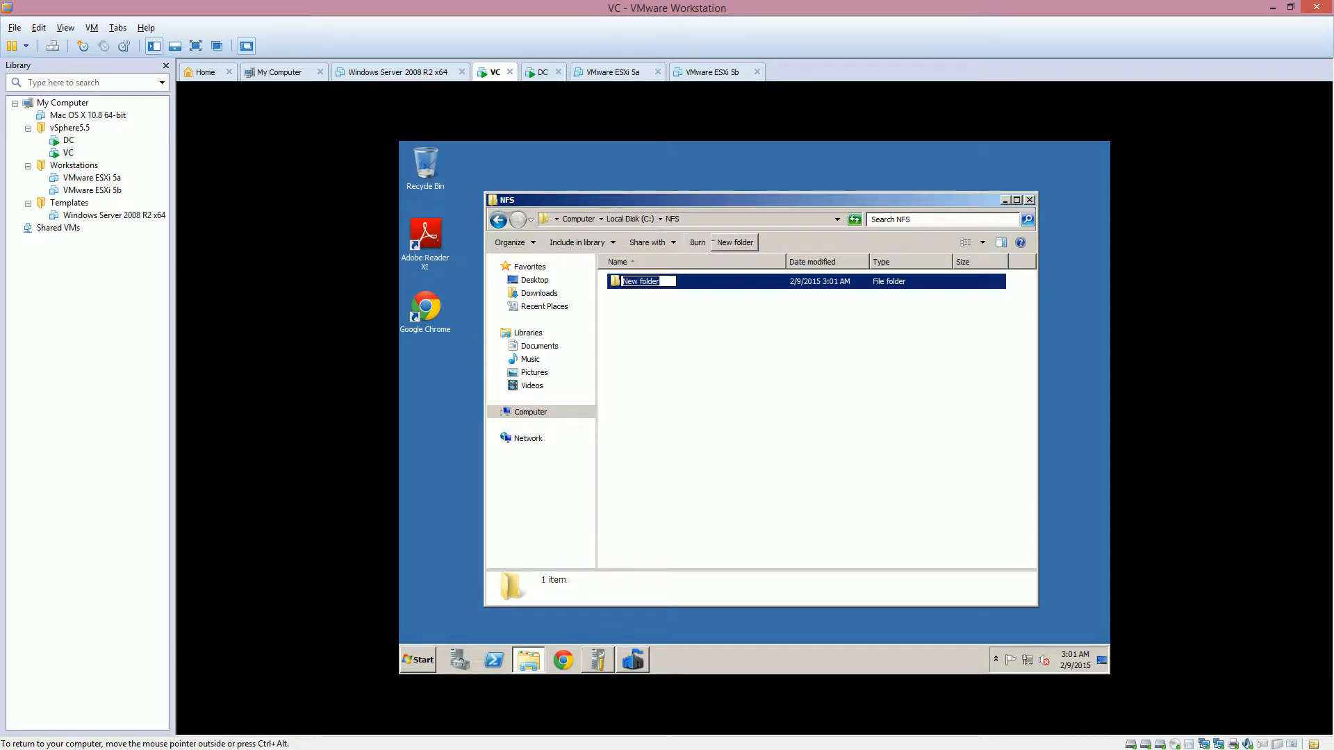
{"action": "type", "text": "ISO"}
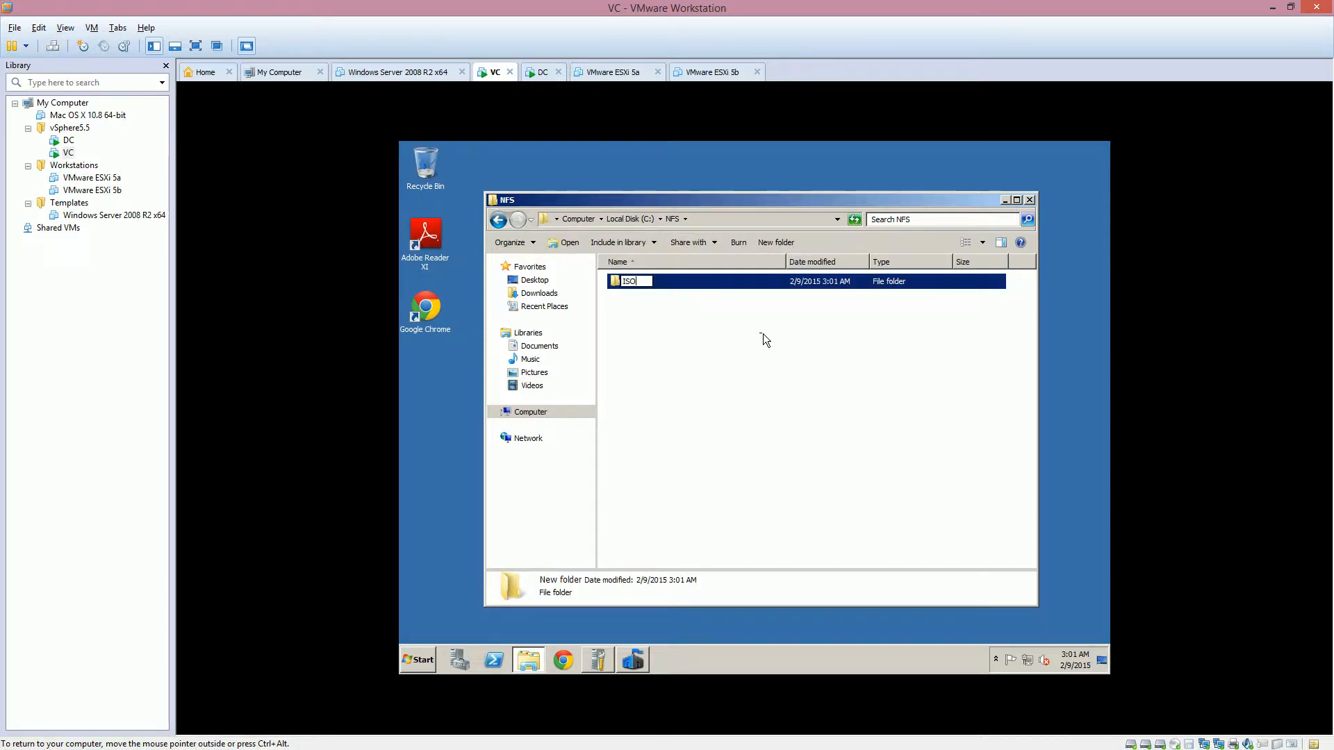
{"action": "type", "text": "s"}
{"action": "left_click", "coordinate": [763, 333]}
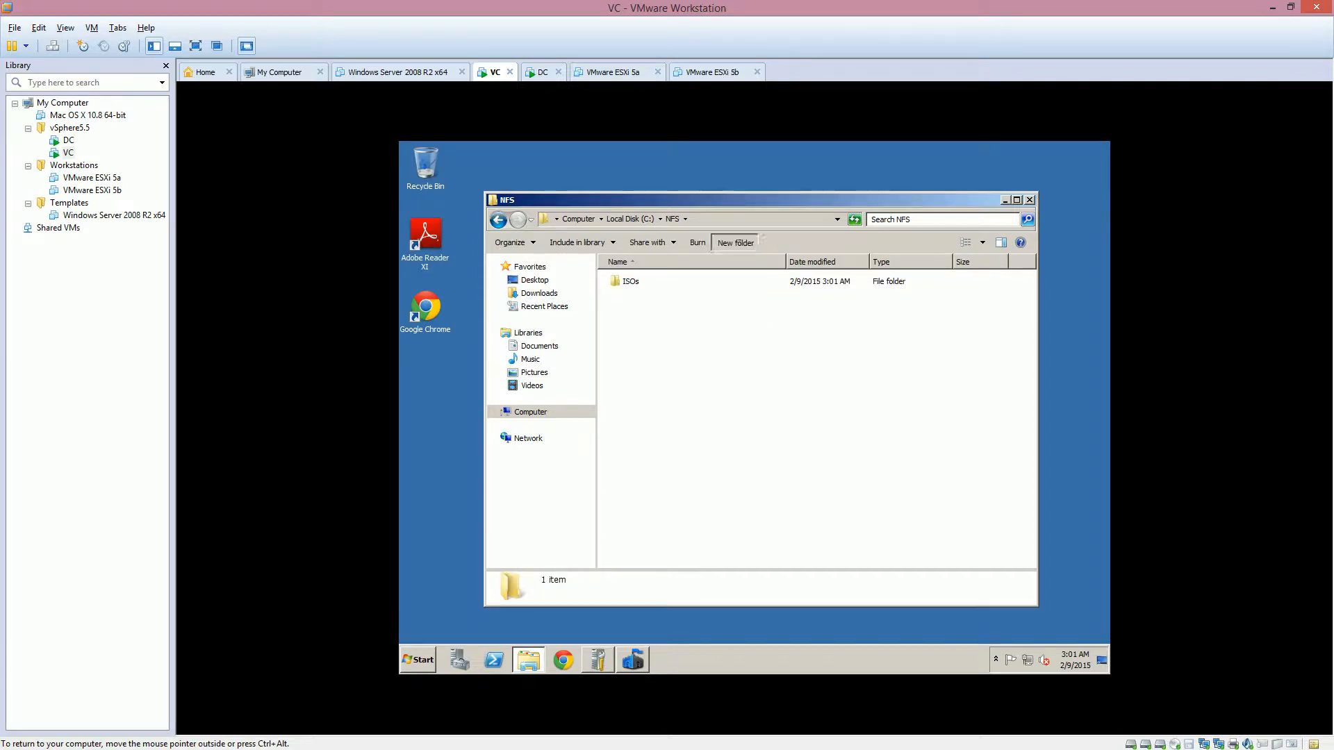
Create a second subfolder named Utils in C:\NFS, and clear the folder window and the Microsoft Security Essentials wizard from the desktop
{"action": "left_click", "coordinate": [740, 241]}
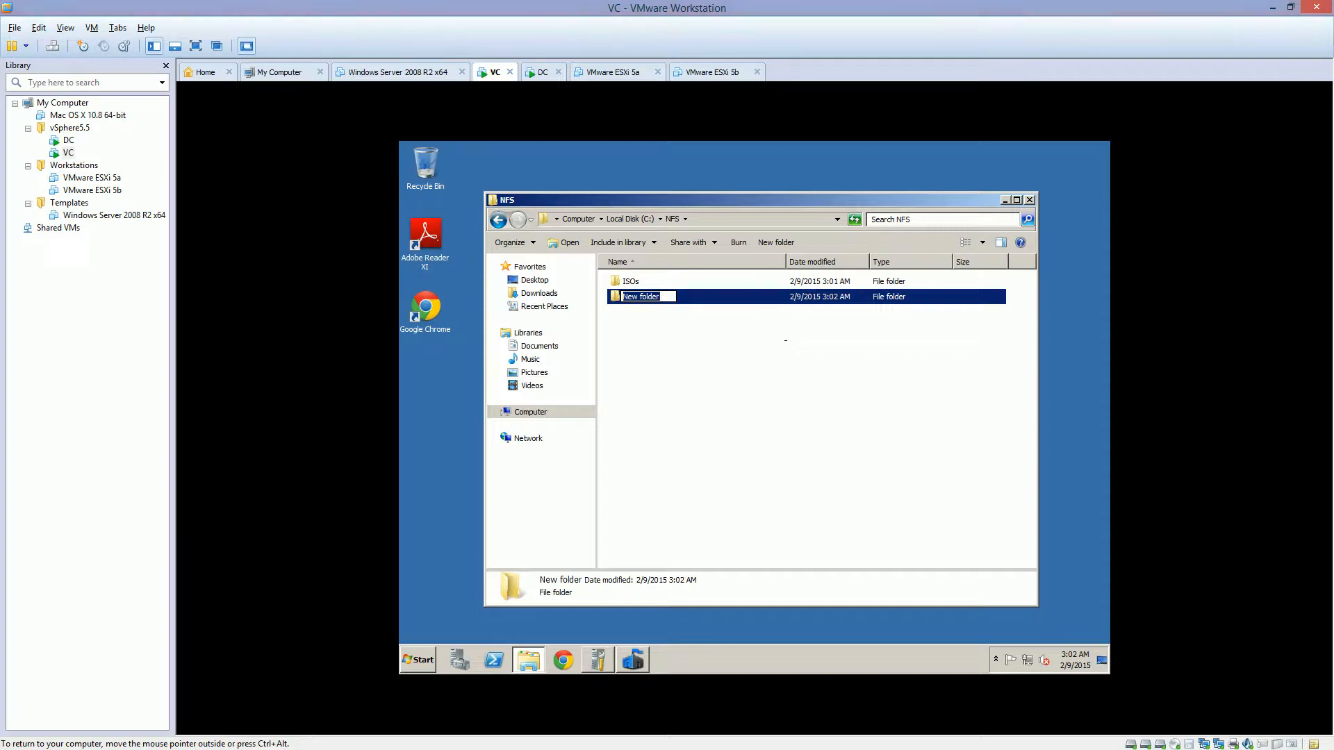
{"action": "type", "text": "Utils"}
{"action": "left_click", "coordinate": [726, 458]}
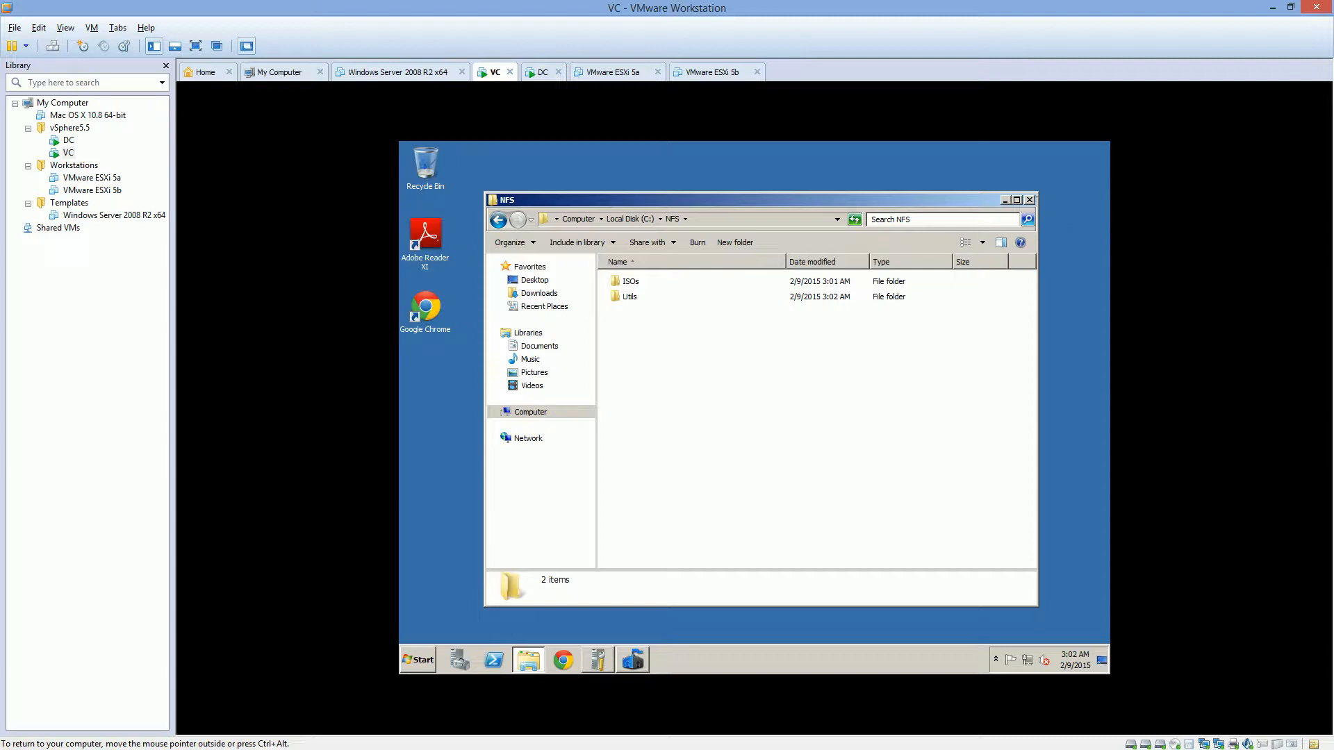
{"action": "left_click", "coordinate": [1030, 200]}
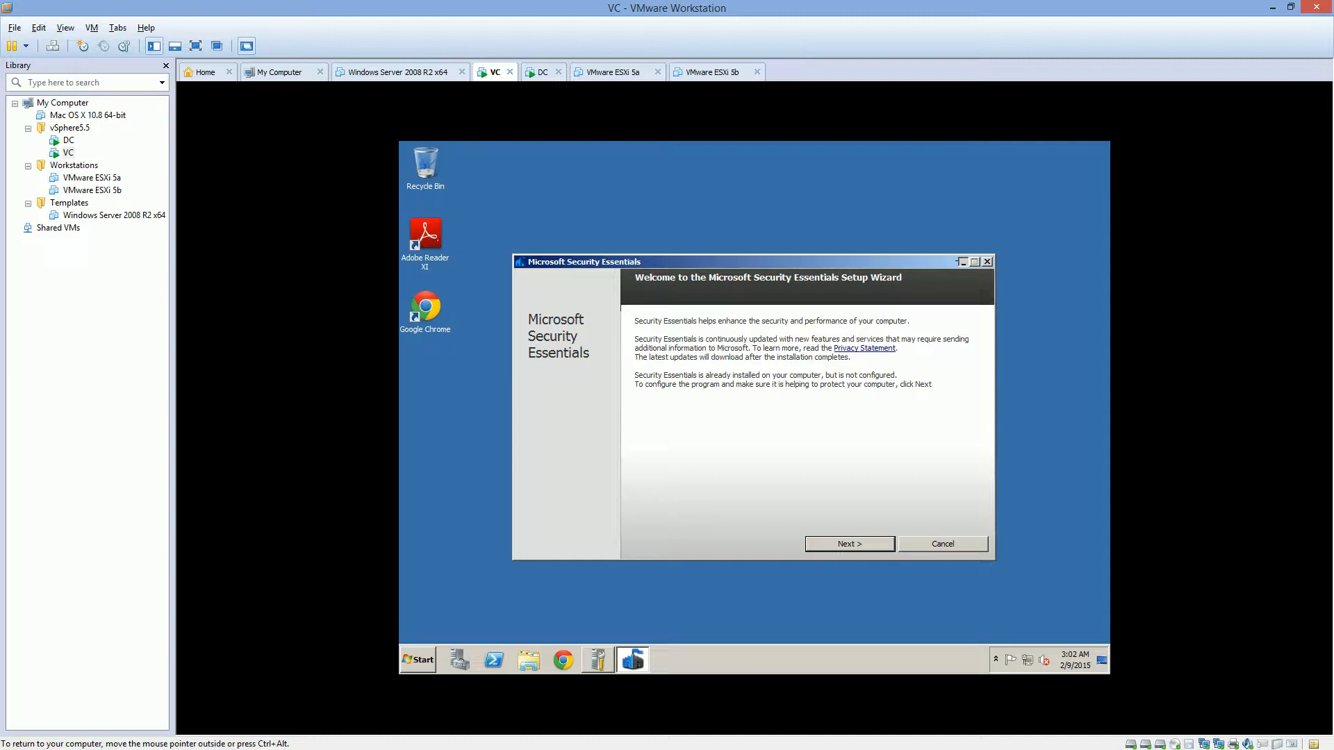
{"action": "left_click", "coordinate": [963, 262]}
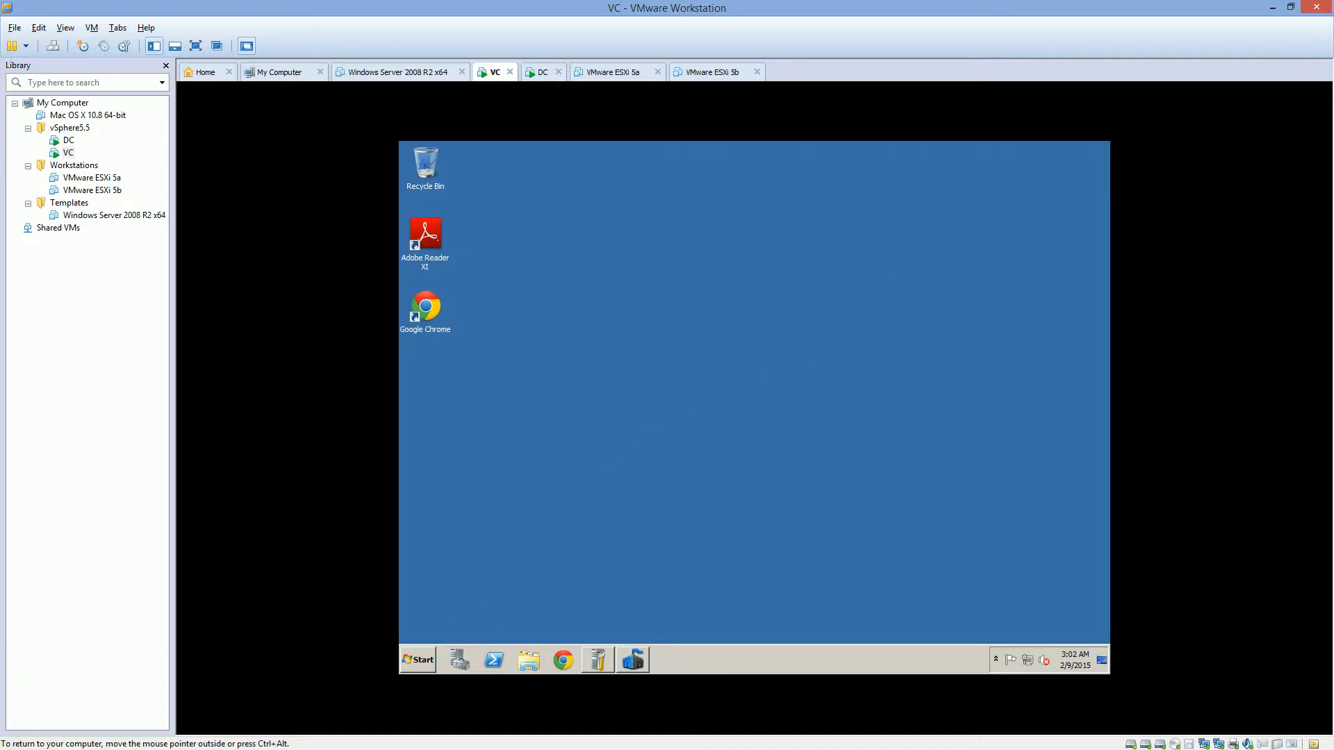
Change the VC computer's membership from workgroup to the domain vita.local in its computer name and domain settings
{"action": "left_click", "coordinate": [598, 660]}
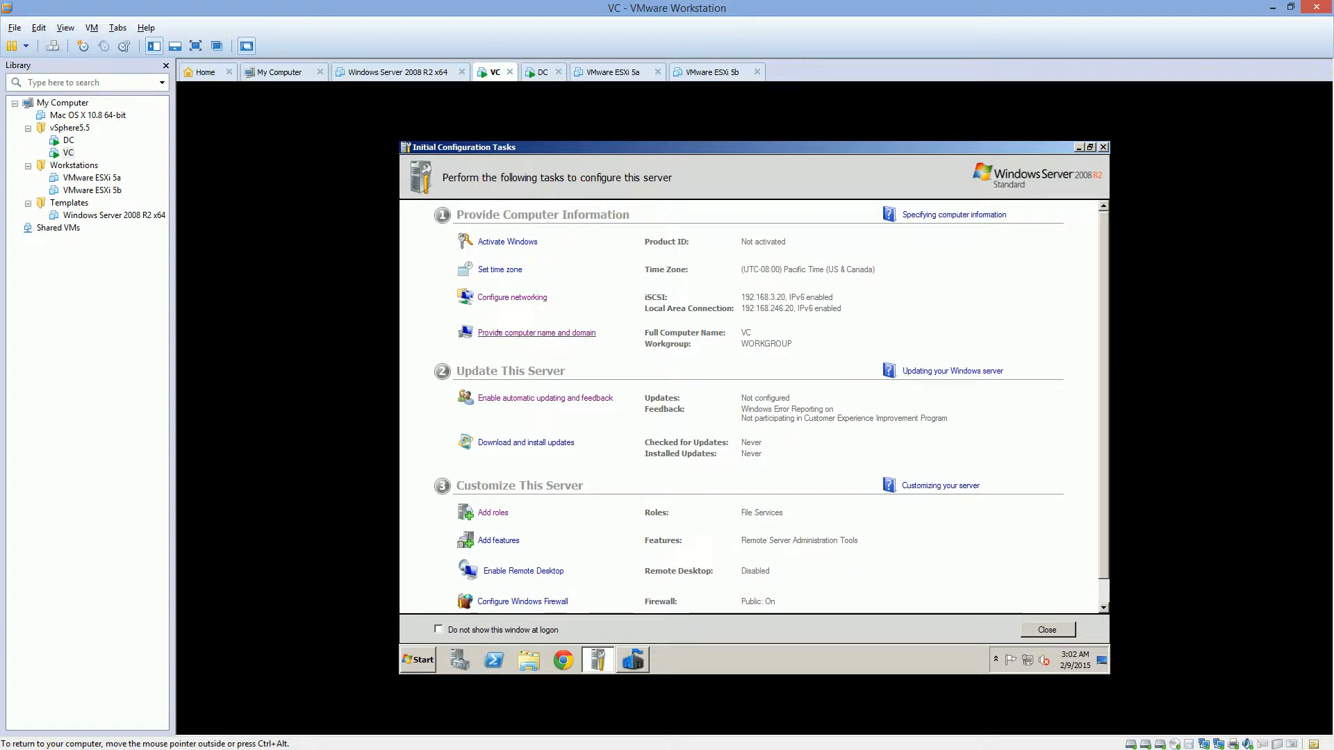
{"action": "left_click", "coordinate": [498, 334]}
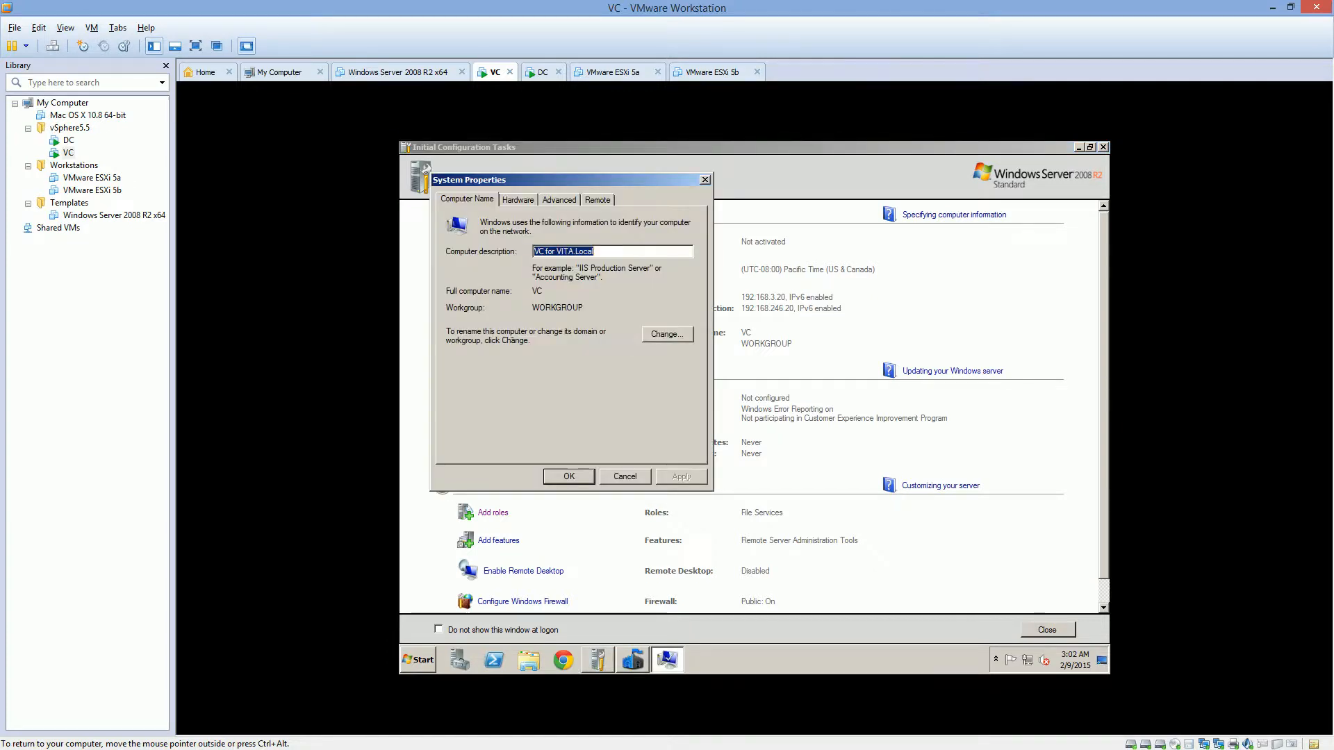
{"action": "left_click", "coordinate": [663, 333]}
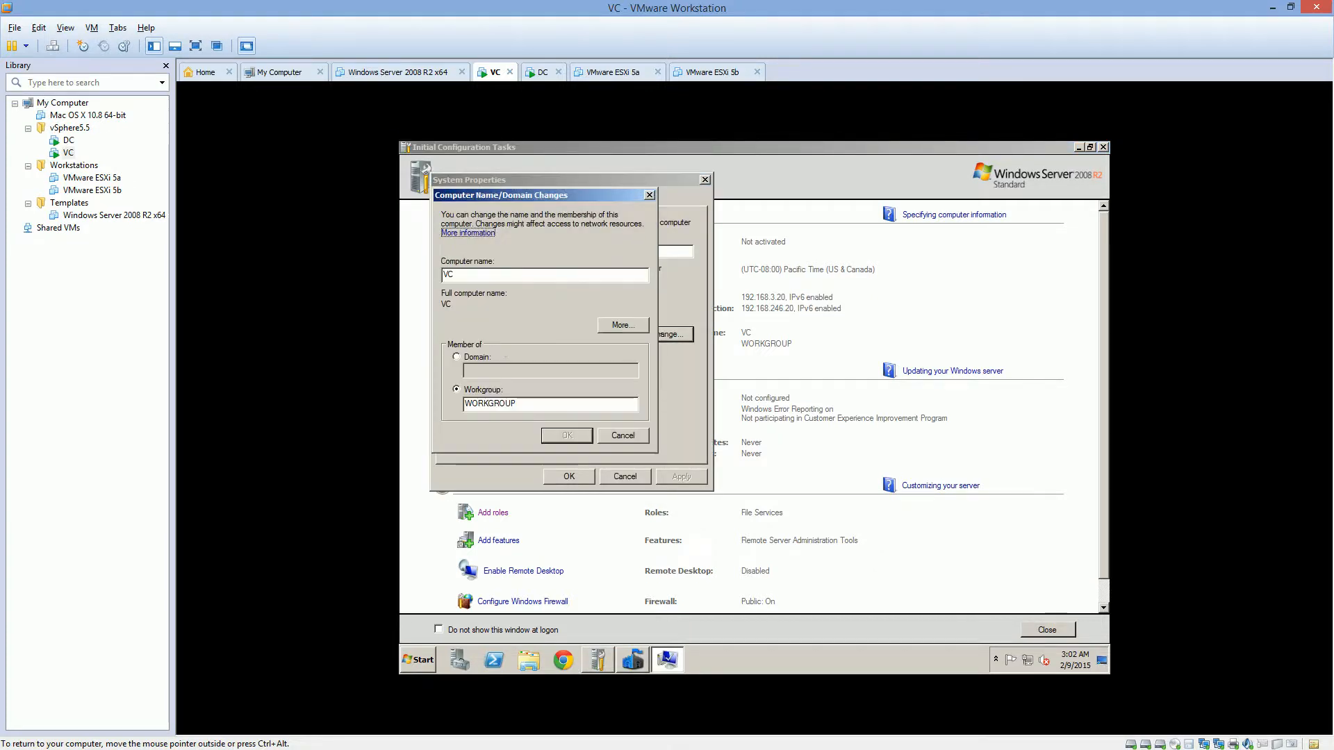
{"action": "left_click", "coordinate": [457, 357]}
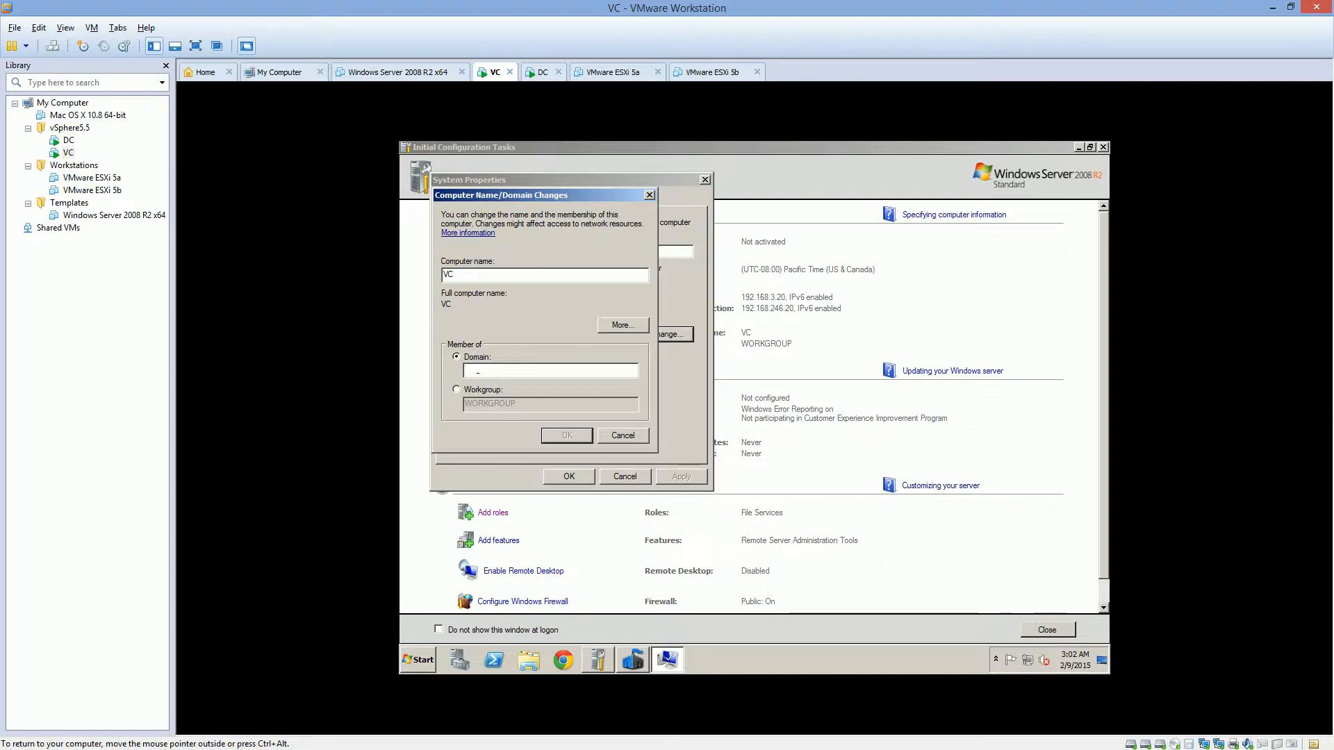
{"action": "type", "text": "vita.local"}
{"action": "left_click", "coordinate": [567, 437]}
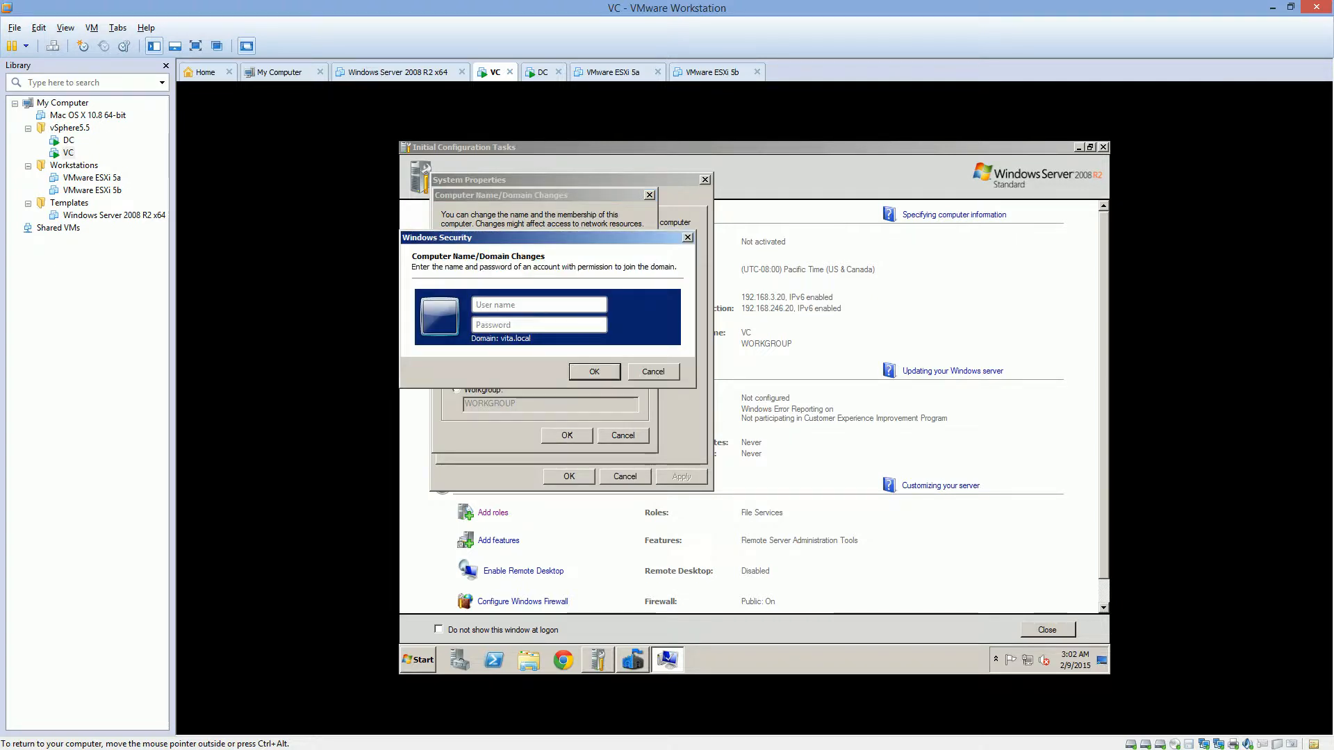
Authorize the domain join with the administrator user name and the account password
{"action": "left_click", "coordinate": [516, 303]}
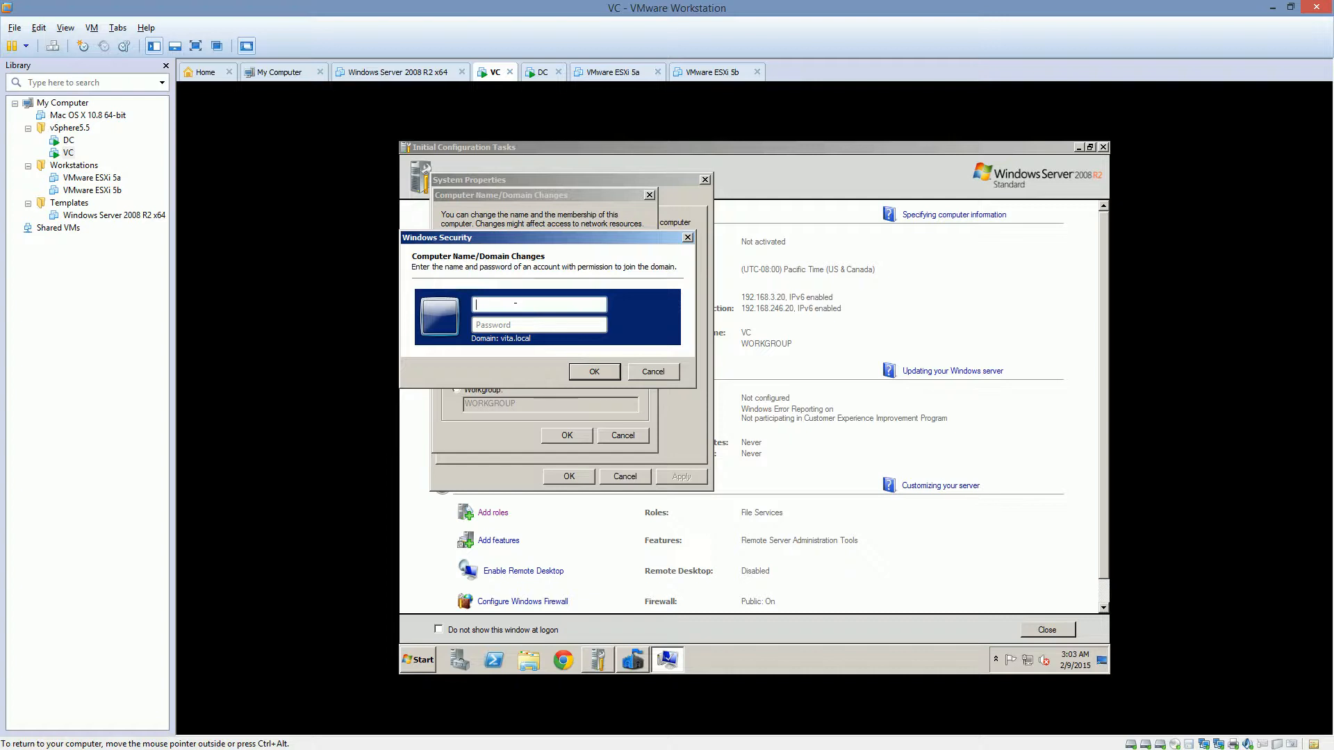
{"action": "type", "text": "administrato"}
{"action": "type", "text": "•••••••••"}
{"action": "left_click", "coordinate": [593, 372]}
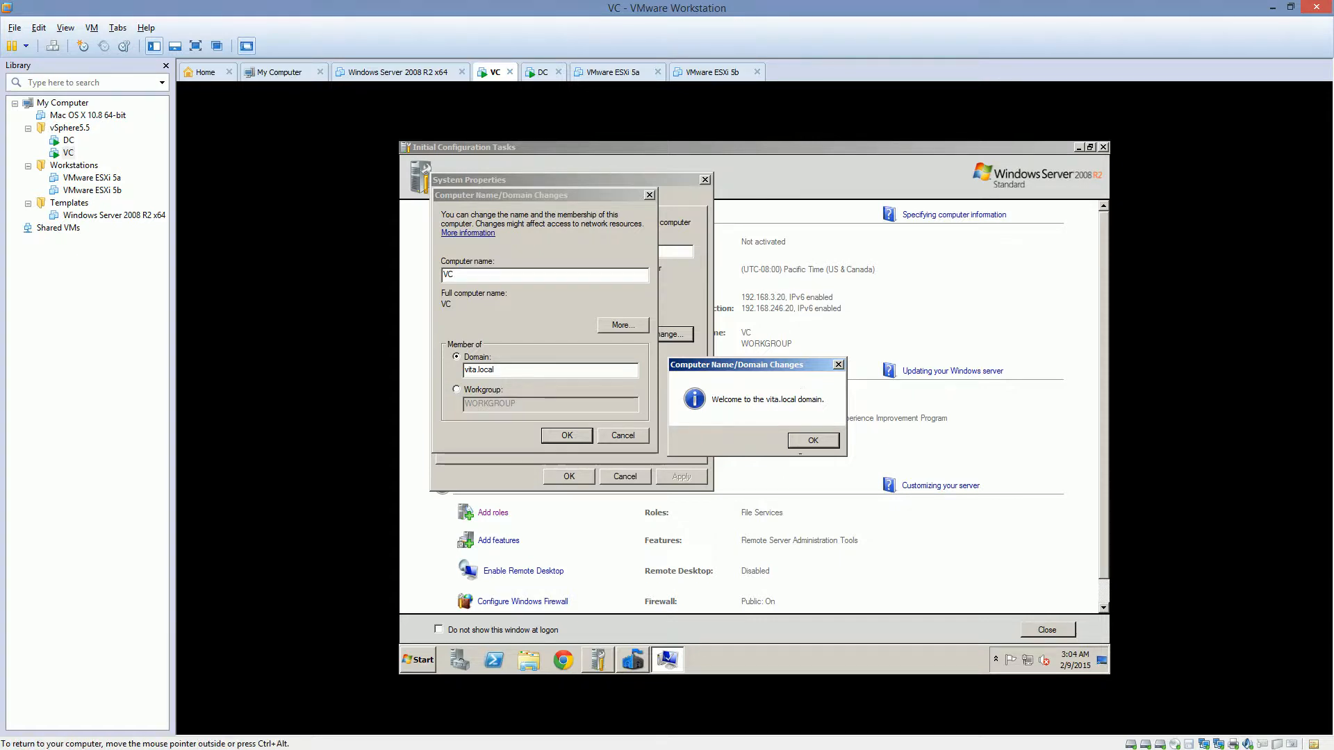
Dismiss the domain join dialogs, restart the VC virtual machine immediately, and bring up its logon prompt
{"action": "left_click", "coordinate": [802, 443]}
{"action": "left_click", "coordinate": [843, 413]}
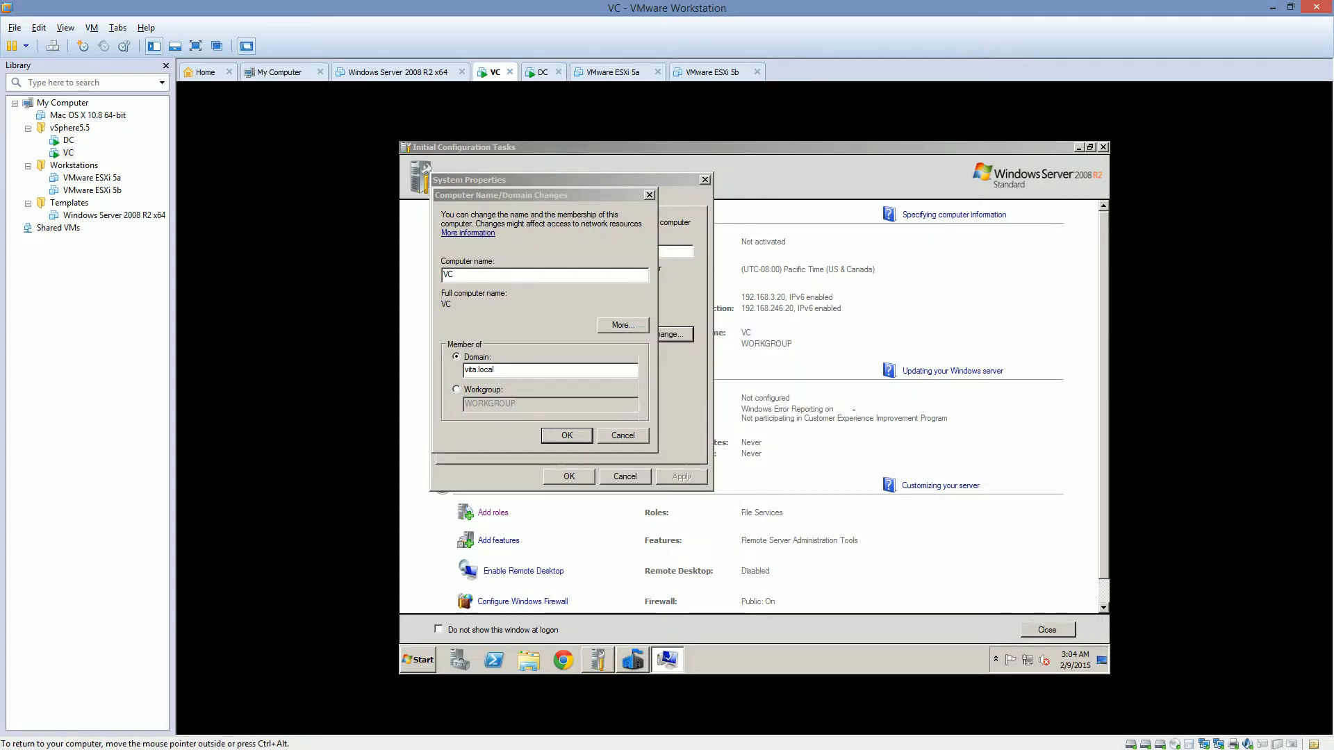
{"action": "left_click", "coordinate": [569, 476]}
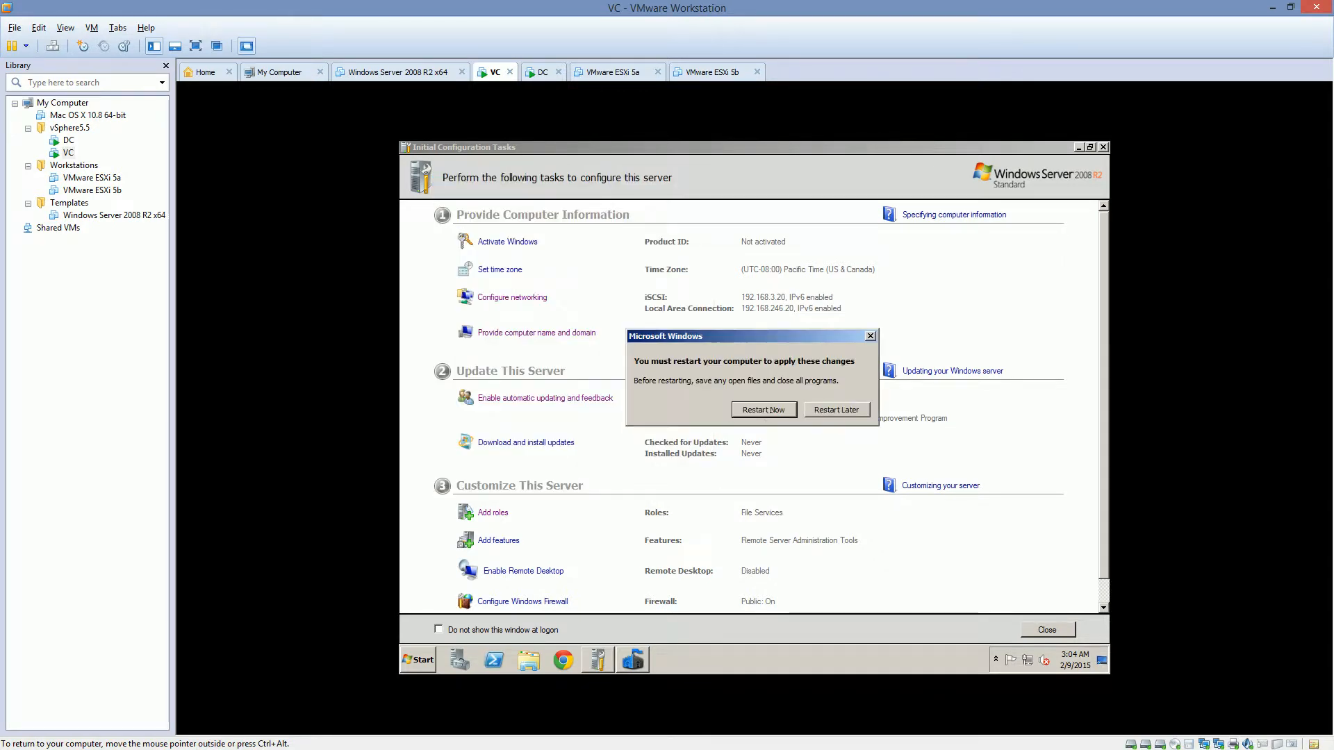
{"action": "left_click", "coordinate": [764, 410]}
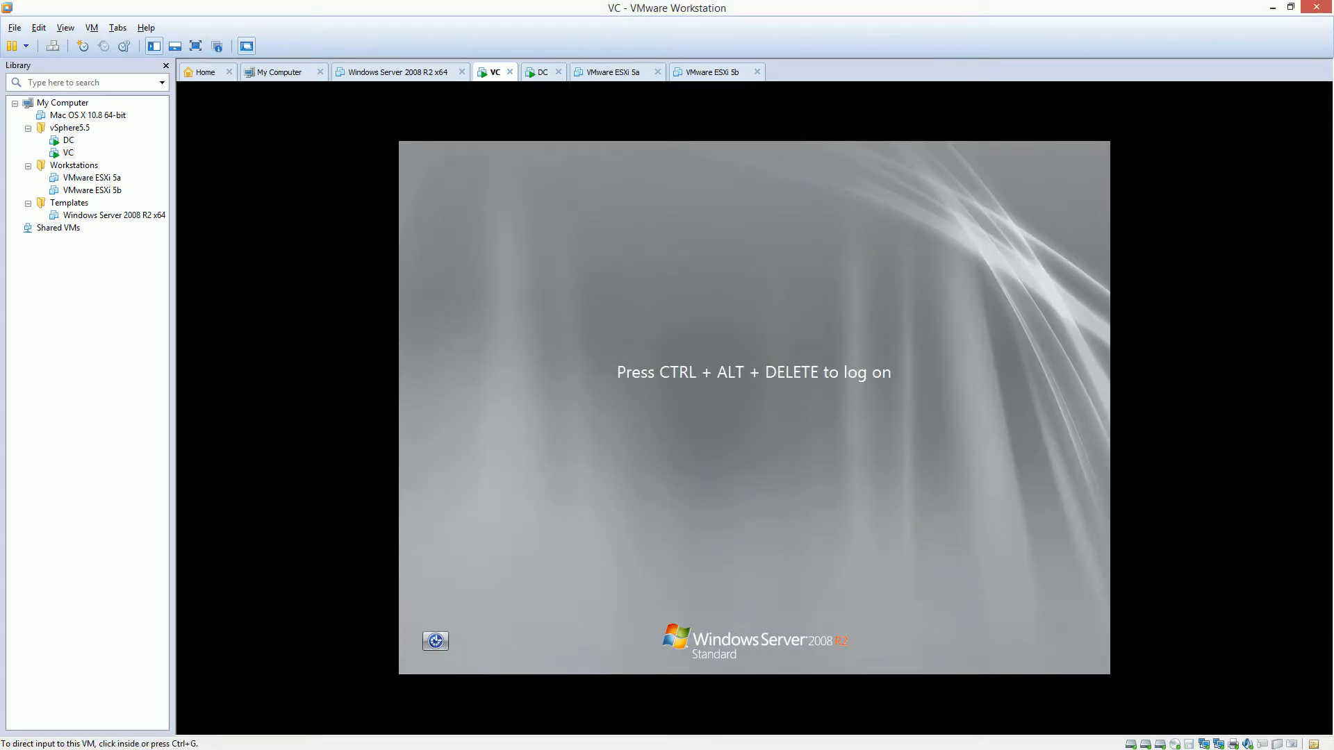
{"action": "left_click", "coordinate": [620, 450]}
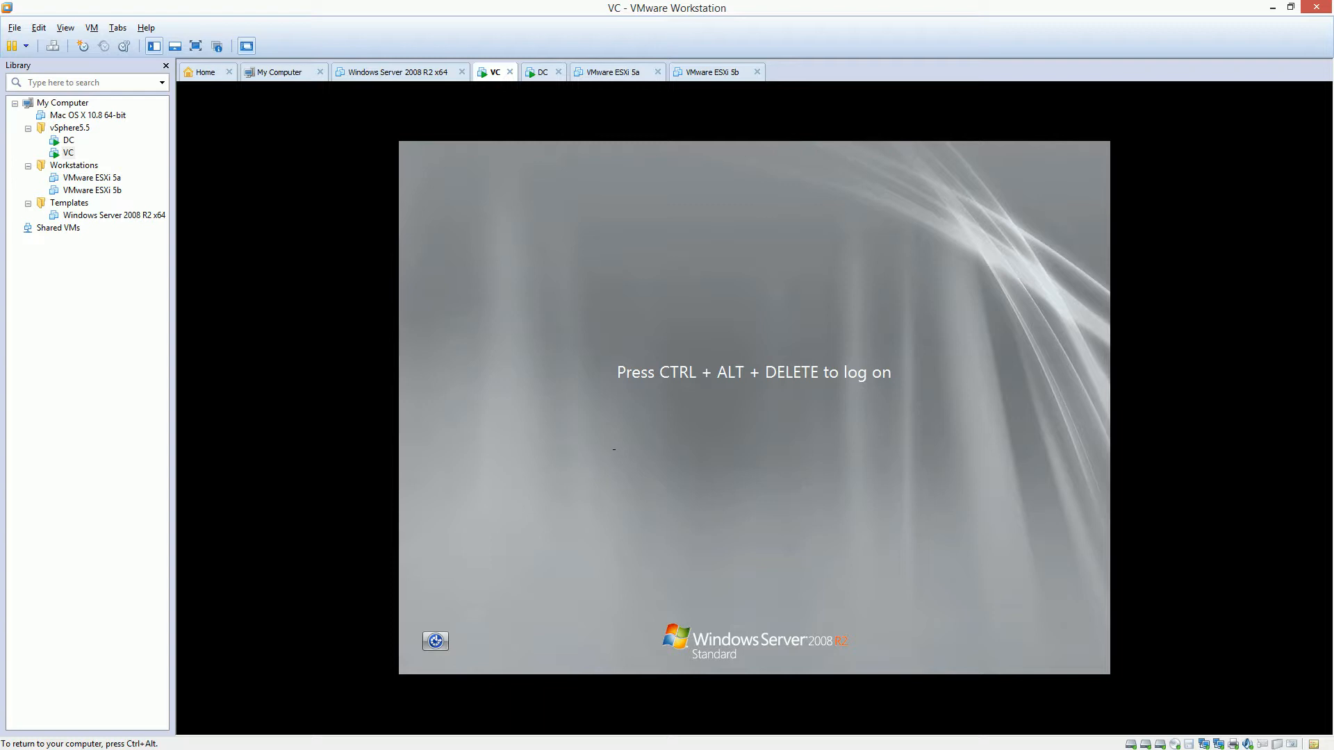
{"action": "key", "text": "ctrl+alt+Insert"}
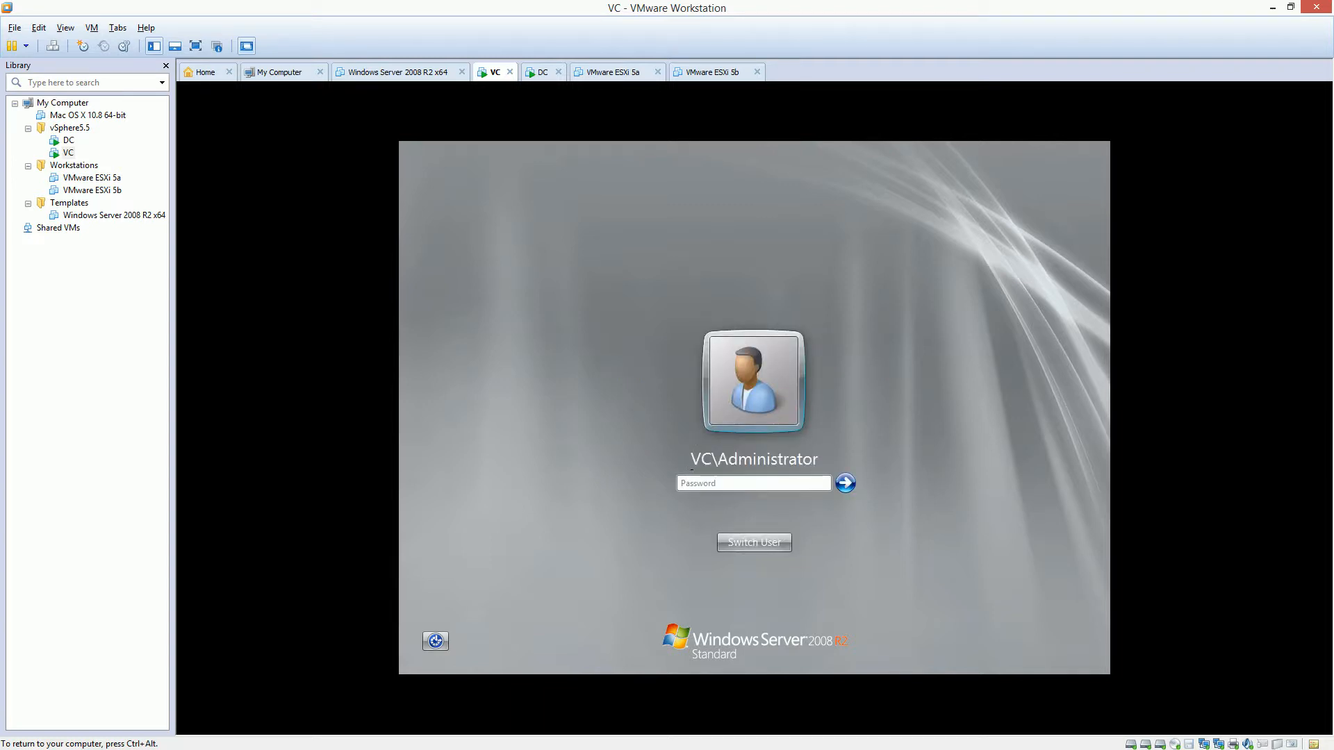
{"action": "left_click", "coordinate": [727, 484]}
{"action": "type", "text": "•••••"}
{"action": "key", "text": "BackSpace"}
{"action": "key", "text": "BackSpace"}
{"action": "key", "text": "BackSpace"}
{"action": "key", "text": "BackSpace"}
Log on as a different user, vita\administrator, with the account password, and close the Initial Configuration Tasks and Server Manager windows
{"action": "left_click", "coordinate": [751, 537]}
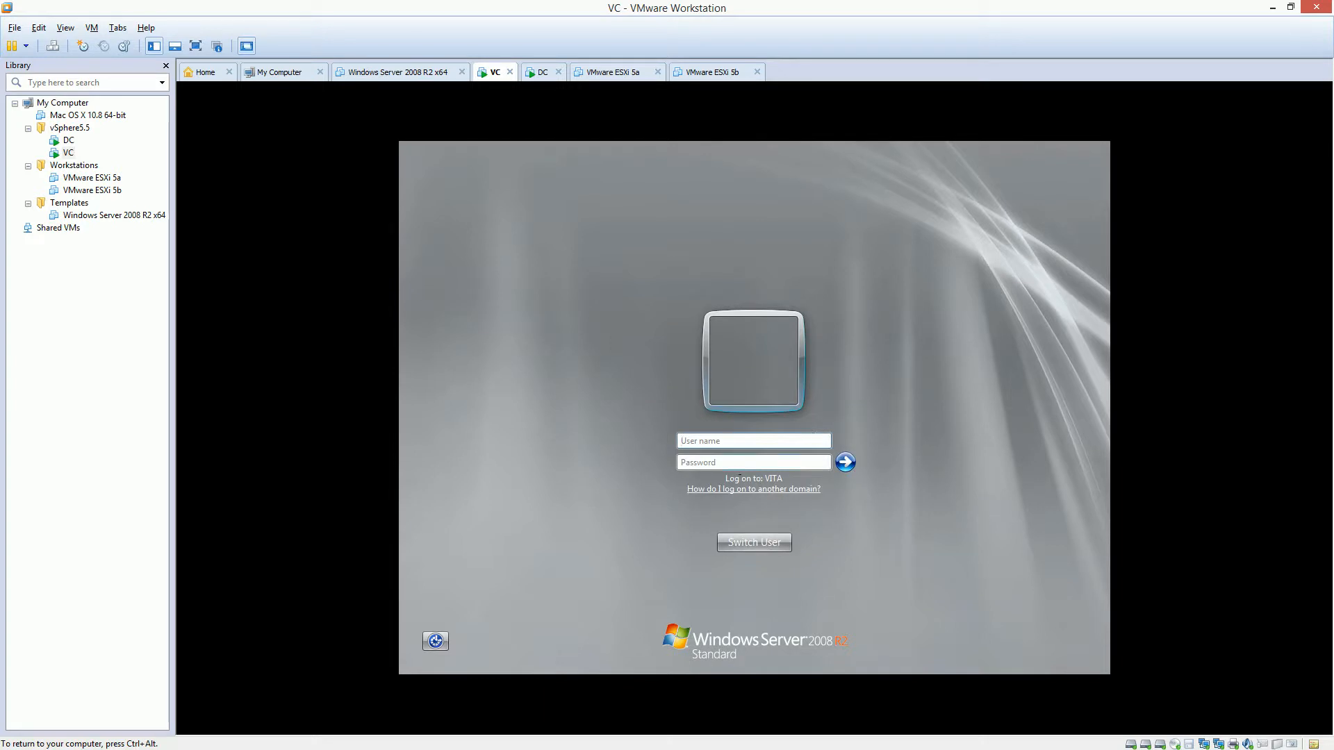
{"action": "left_click", "coordinate": [687, 440]}
{"action": "type", "text": "vitas"}
{"action": "key", "text": "BackSpace"}
{"action": "type", "text": "\\administrator"}
{"action": "key", "text": "Tab"}
{"action": "type", "text": "•••••••••"}
{"action": "key", "text": "Return"}
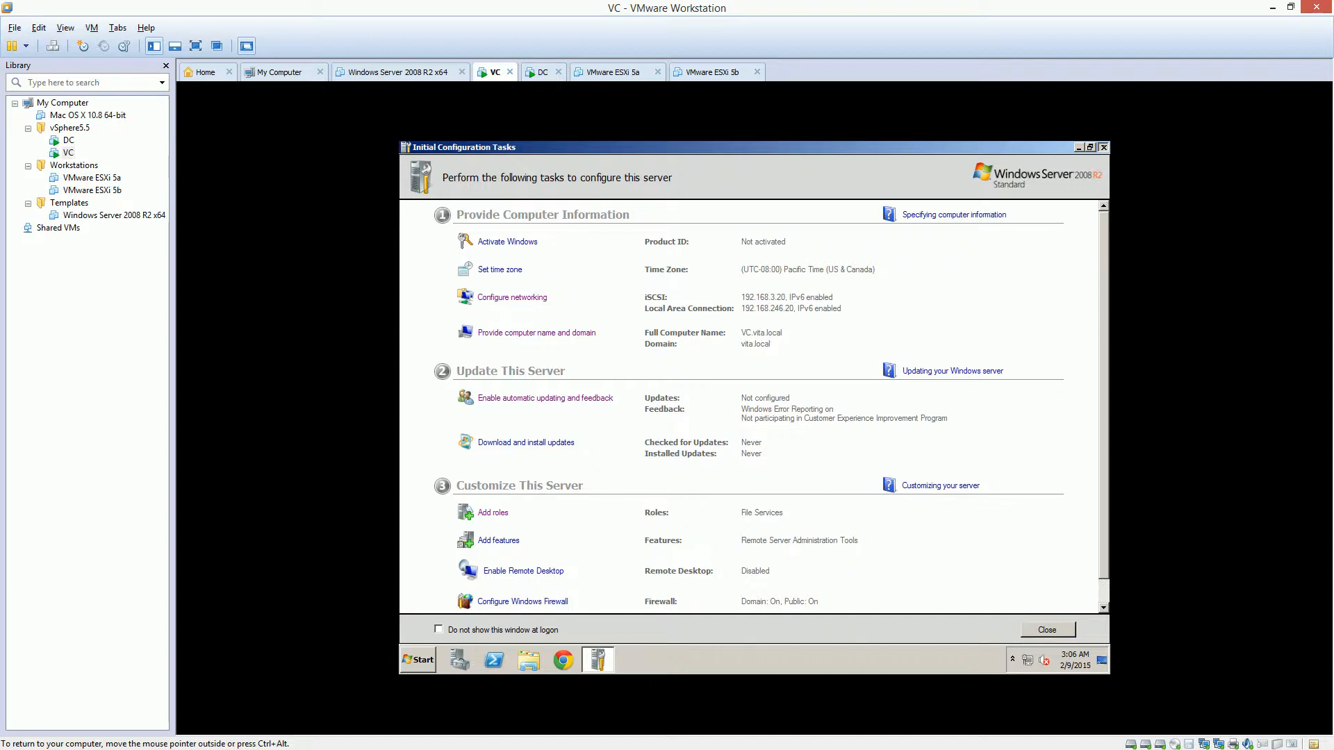
{"action": "left_click", "coordinate": [1102, 147]}
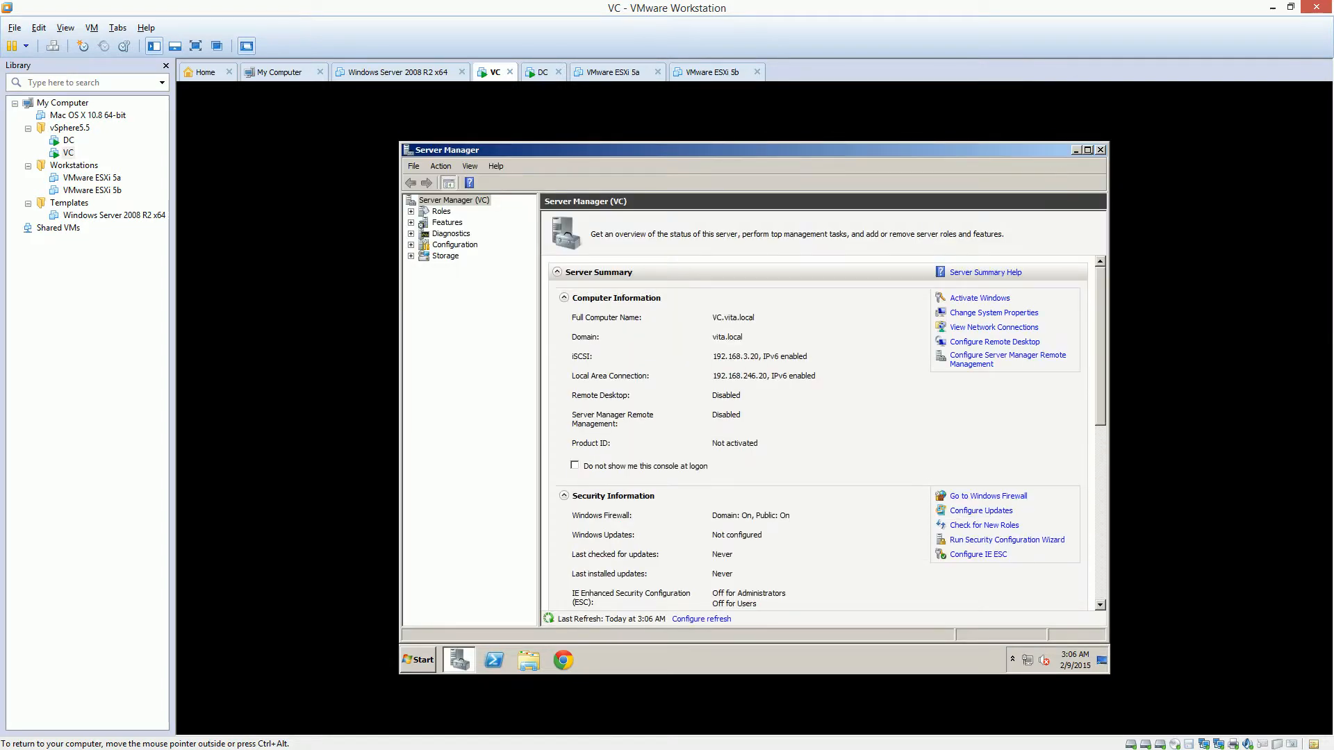
{"action": "left_click", "coordinate": [1100, 149]}
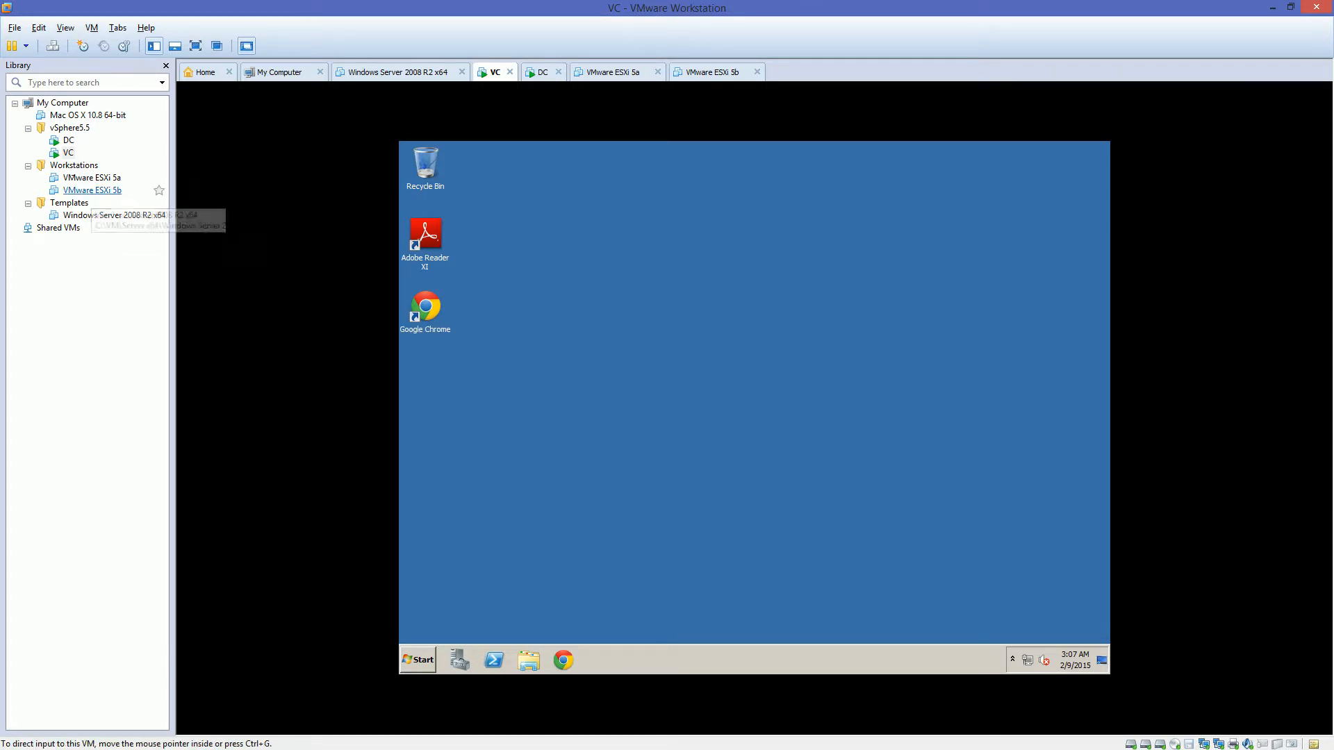
Open the CD/DVD (IDE) settings of the VC virtual machine and switch the connection to an ISO image file
{"action": "right_click", "coordinate": [68, 152]}
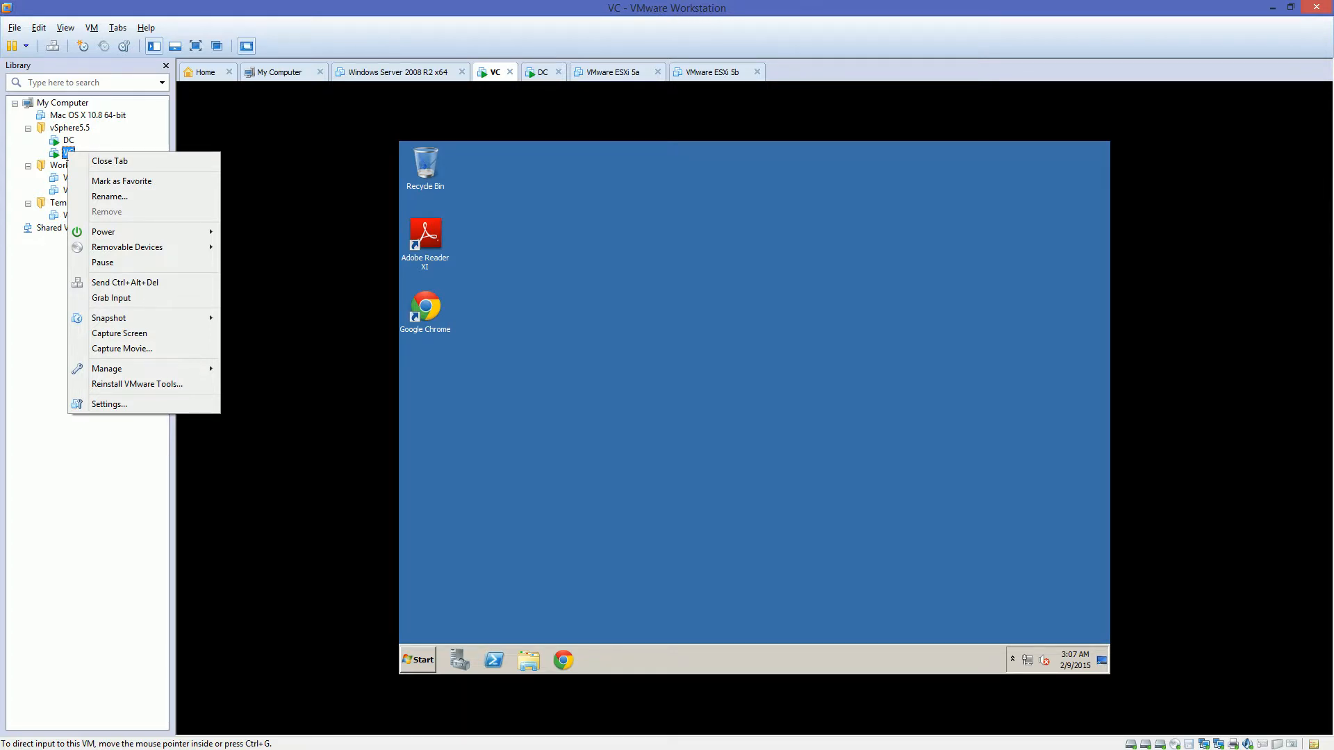
{"action": "mouse_move", "coordinate": [138, 247]}
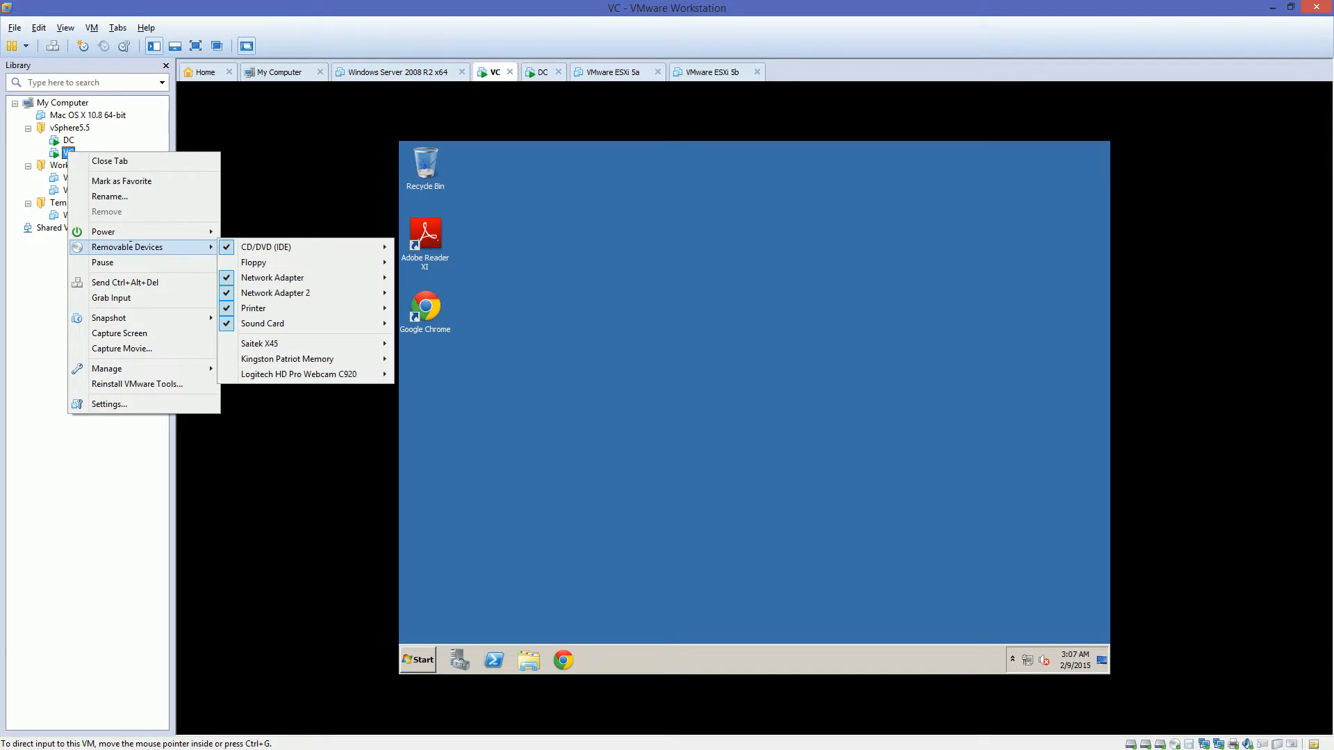
{"action": "mouse_move", "coordinate": [298, 248]}
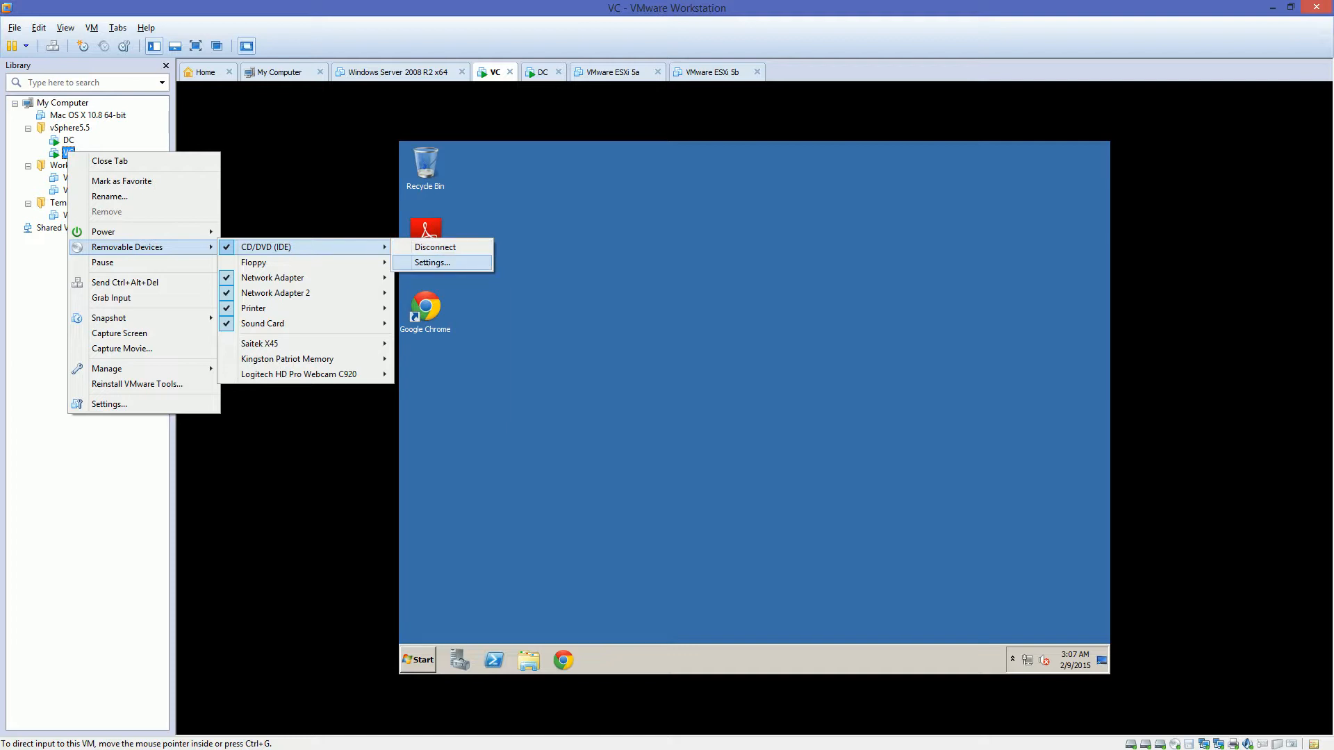
{"action": "left_click", "coordinate": [432, 262]}
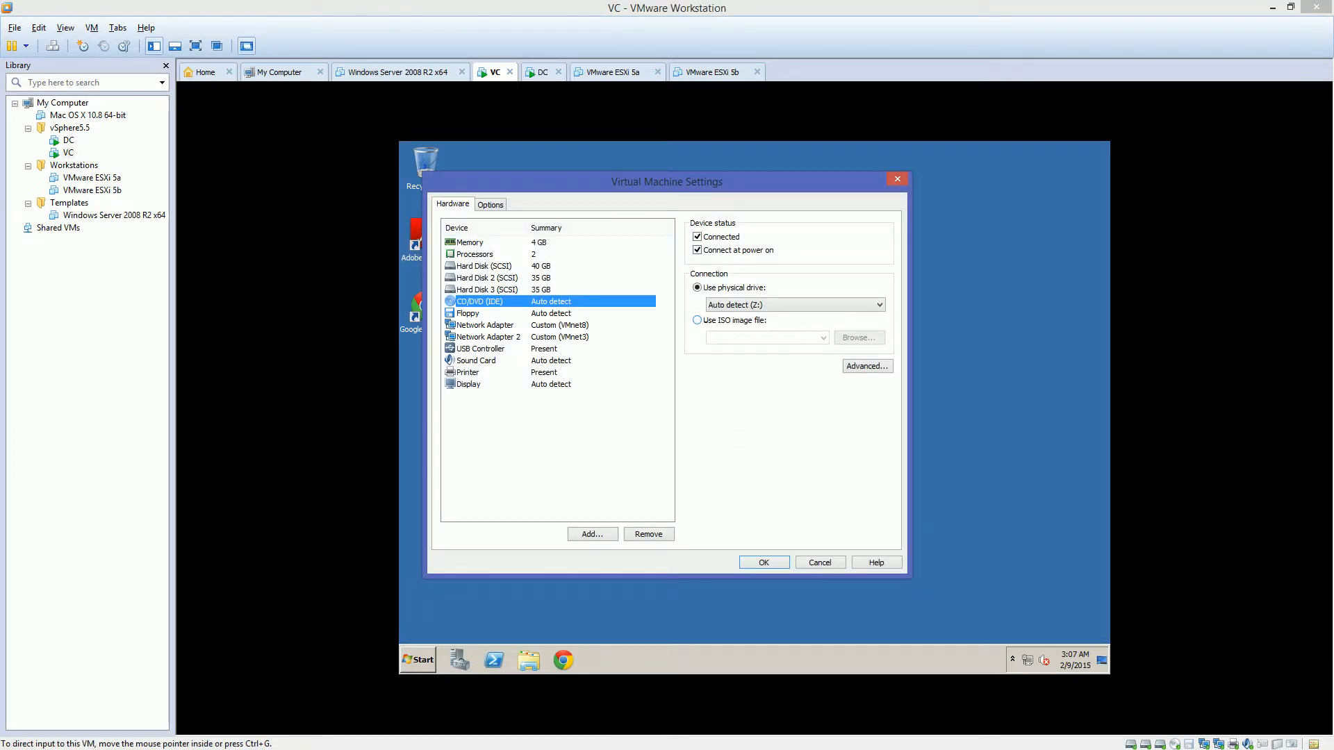
{"action": "left_click", "coordinate": [705, 321]}
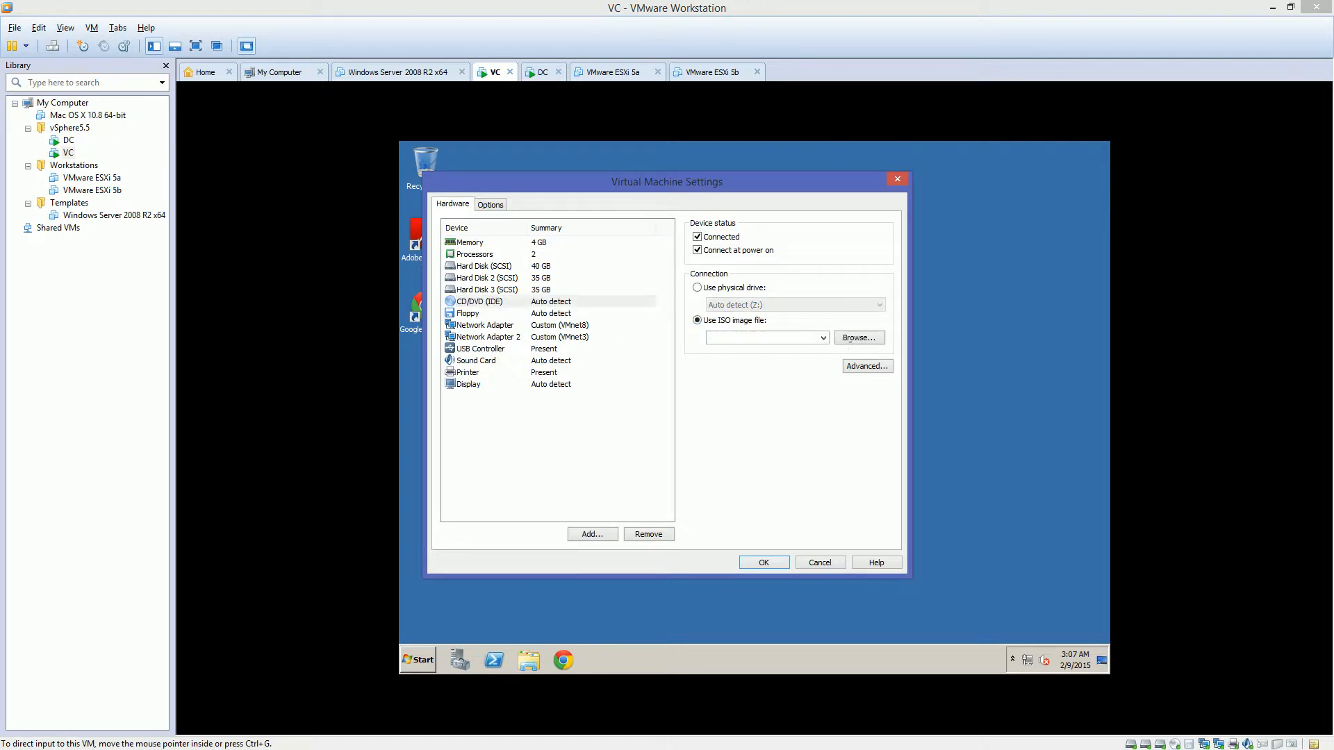
{"action": "left_click", "coordinate": [859, 338]}
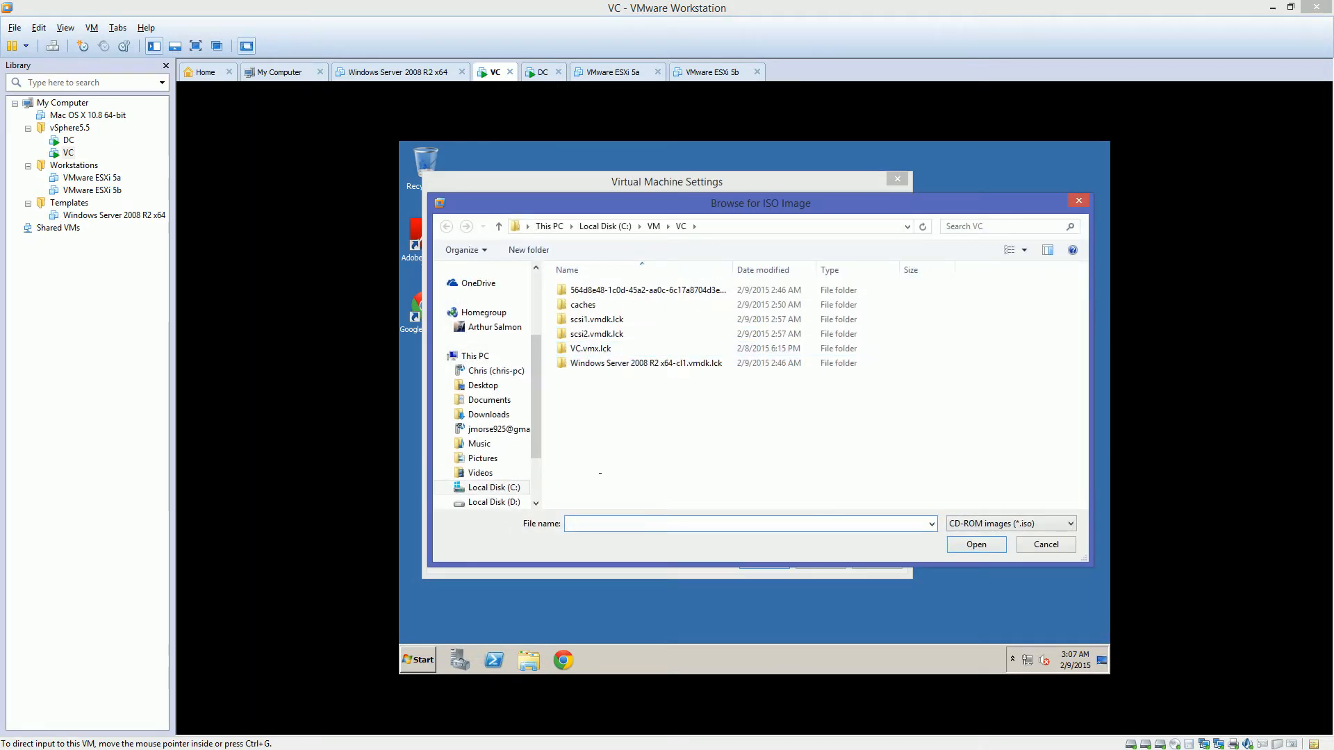
{"action": "left_click", "coordinate": [726, 226]}
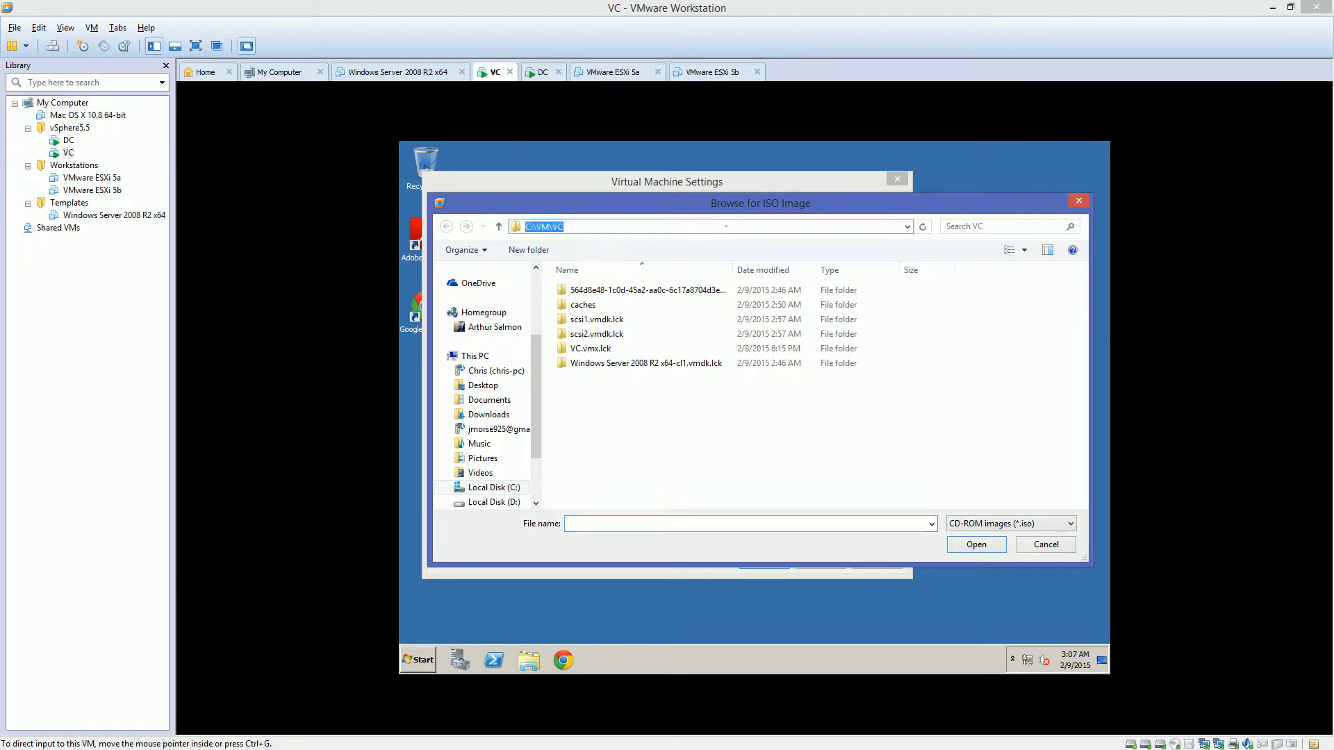
{"action": "type", "text": "c:\\"}
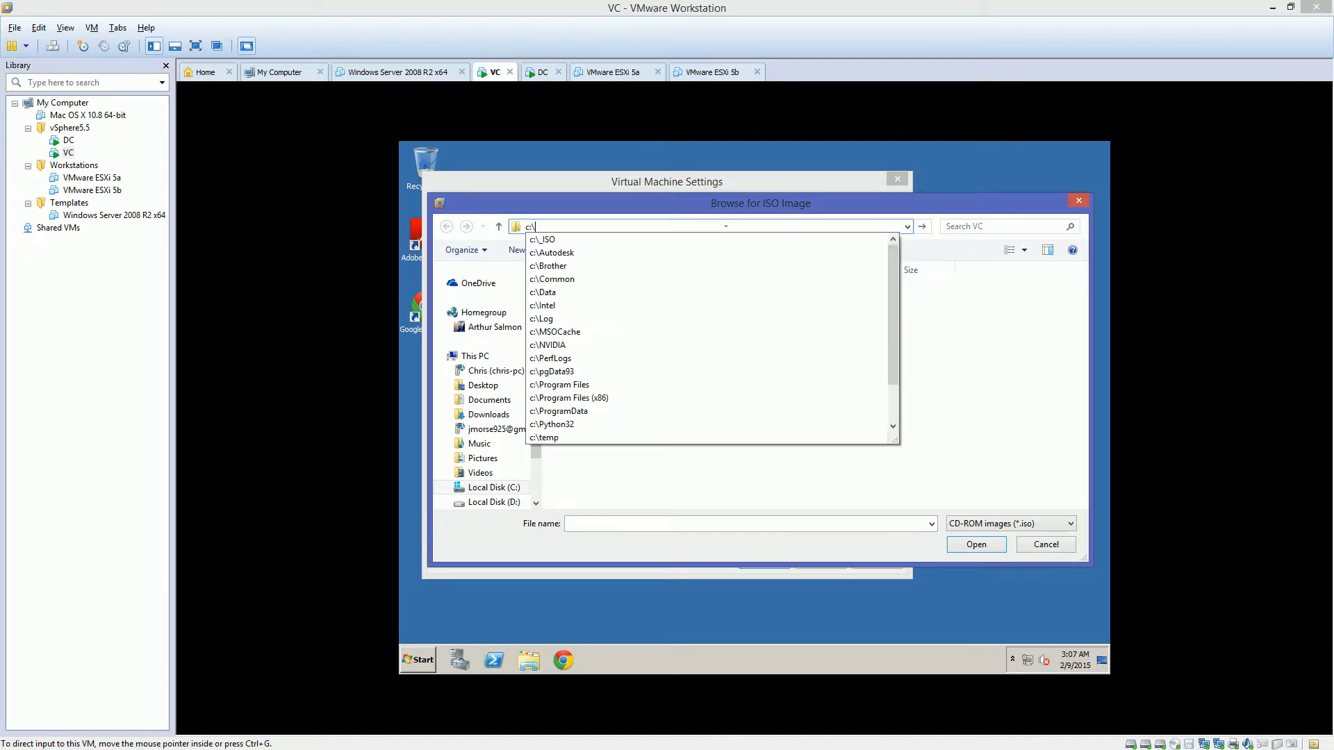
{"action": "key", "text": "Down"}
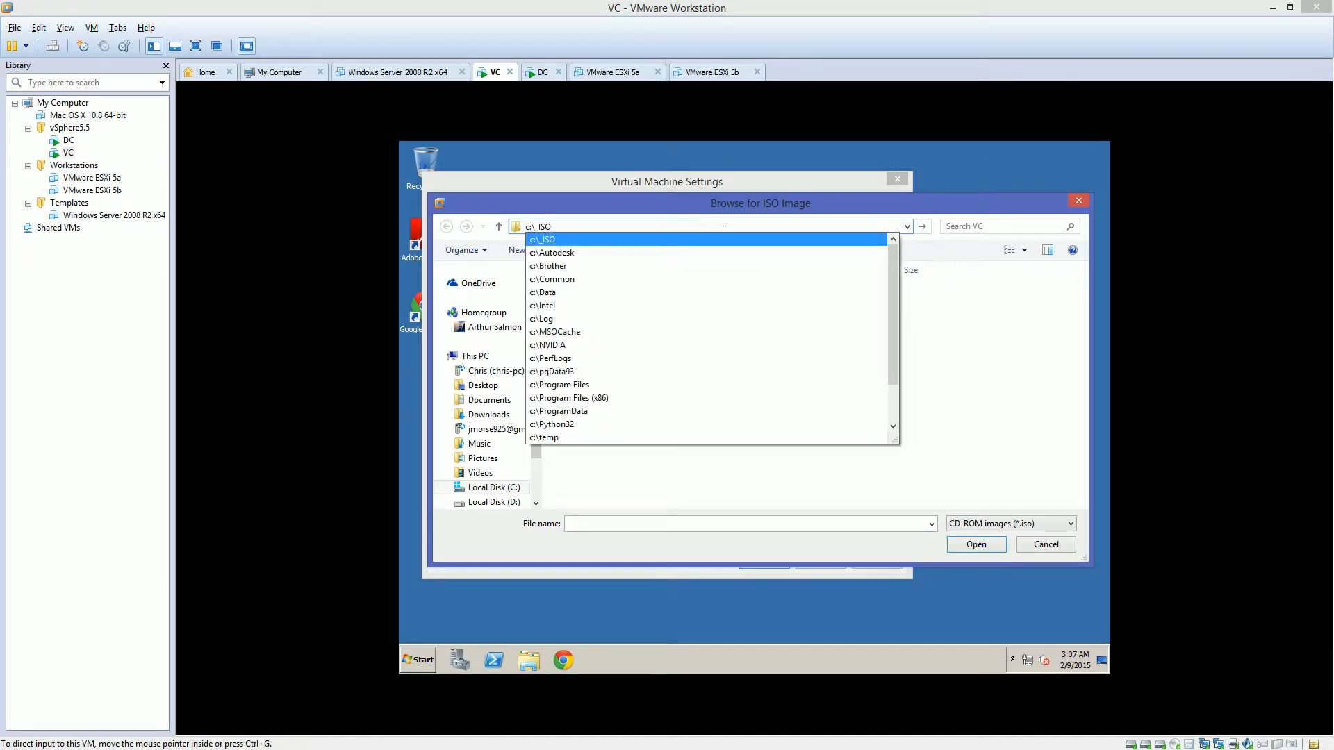
{"action": "key", "text": "Return"}
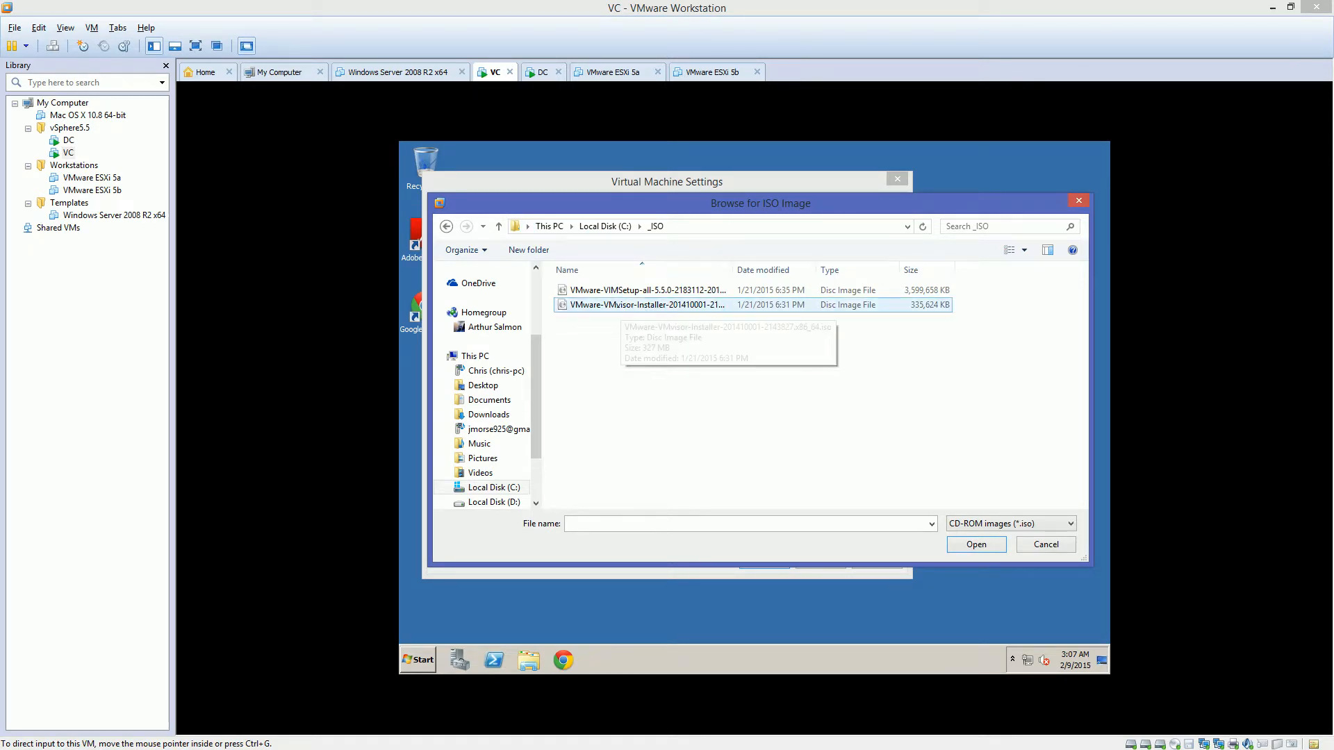
{"action": "left_click", "coordinate": [638, 306]}
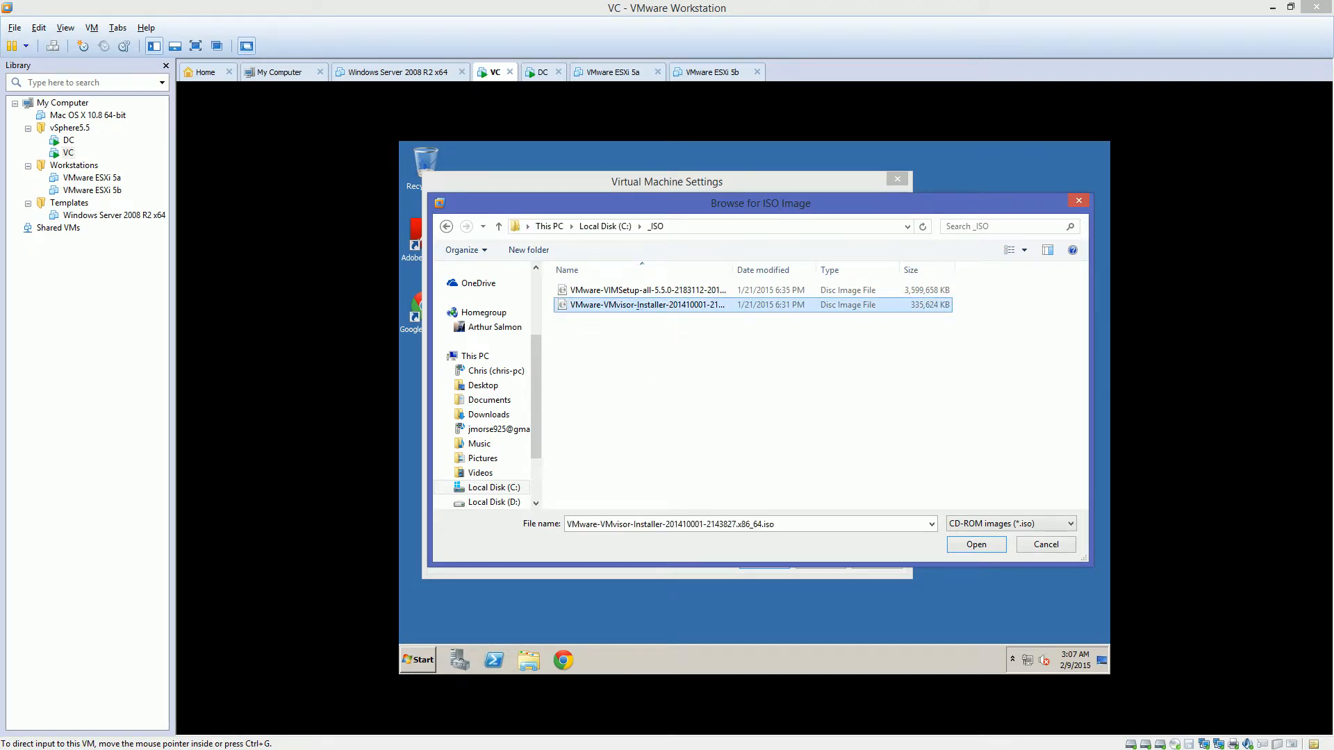
{"action": "left_click", "coordinate": [643, 290]}
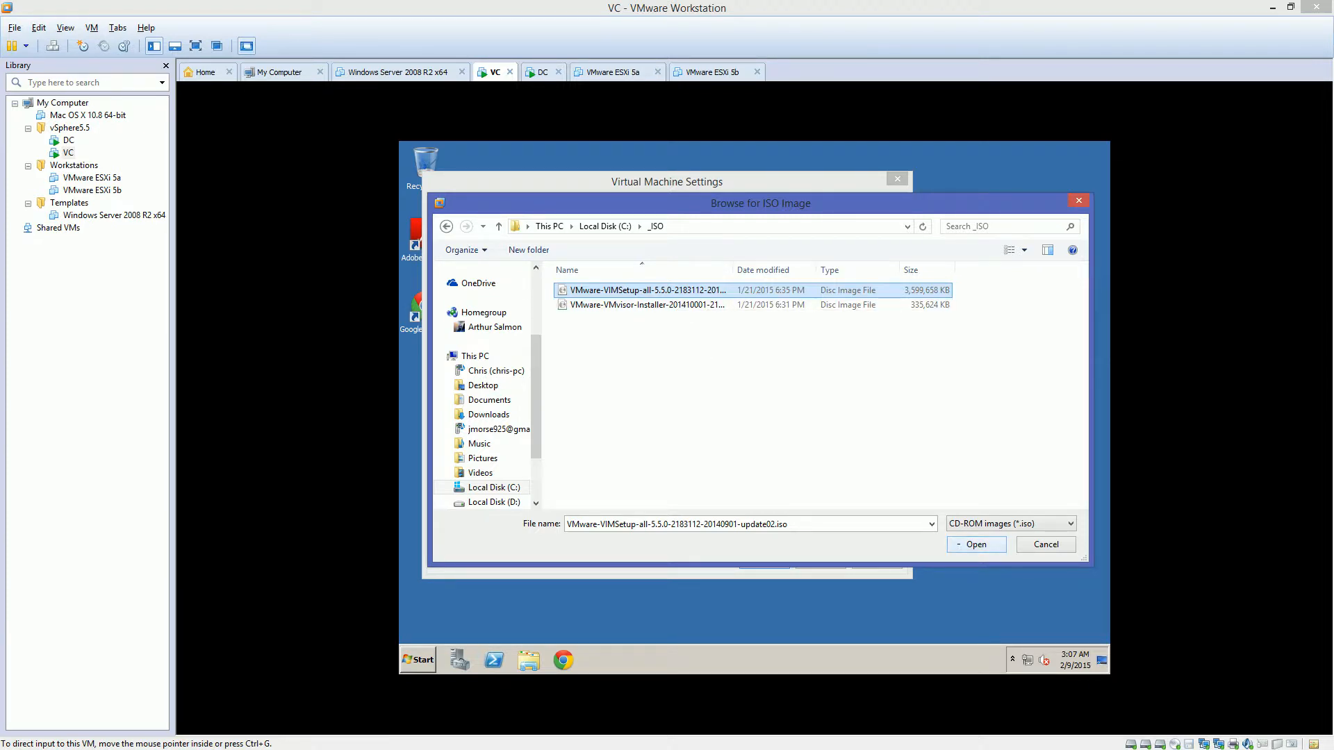
{"action": "left_click", "coordinate": [969, 544]}
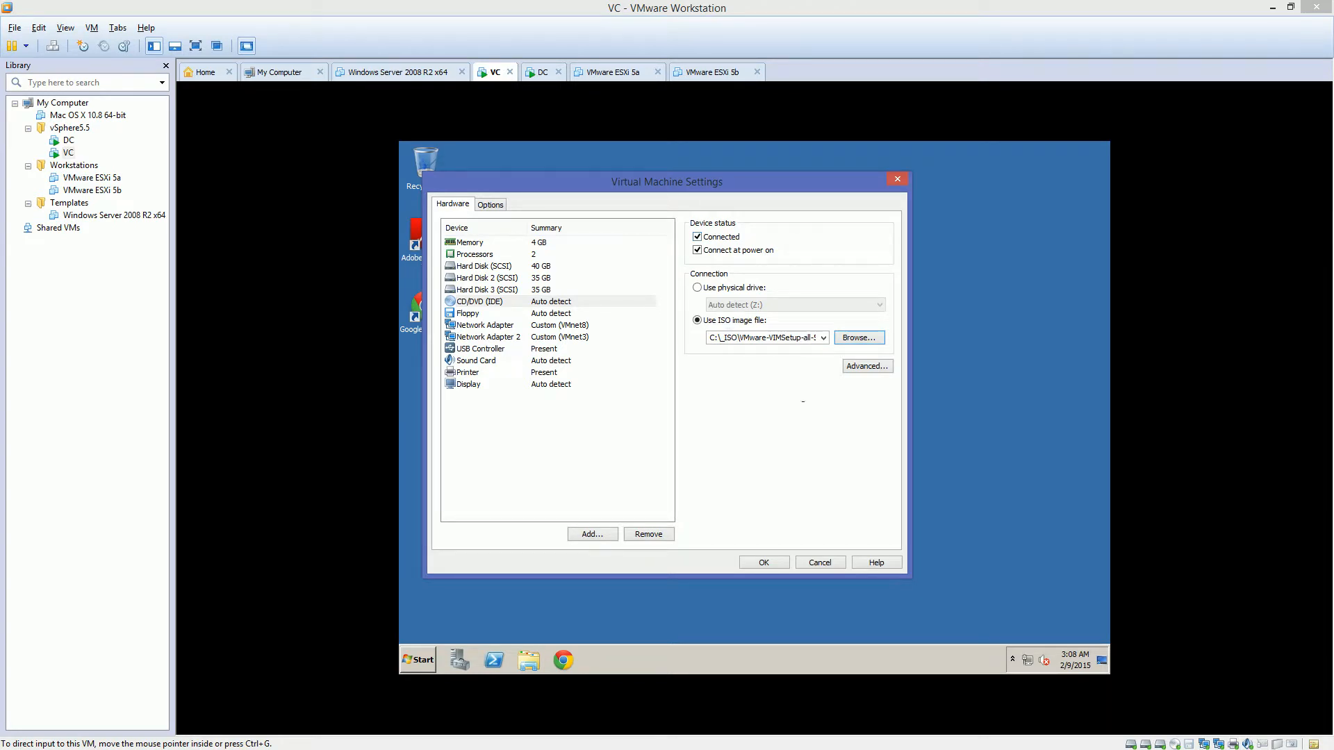
{"action": "left_click", "coordinate": [764, 562]}
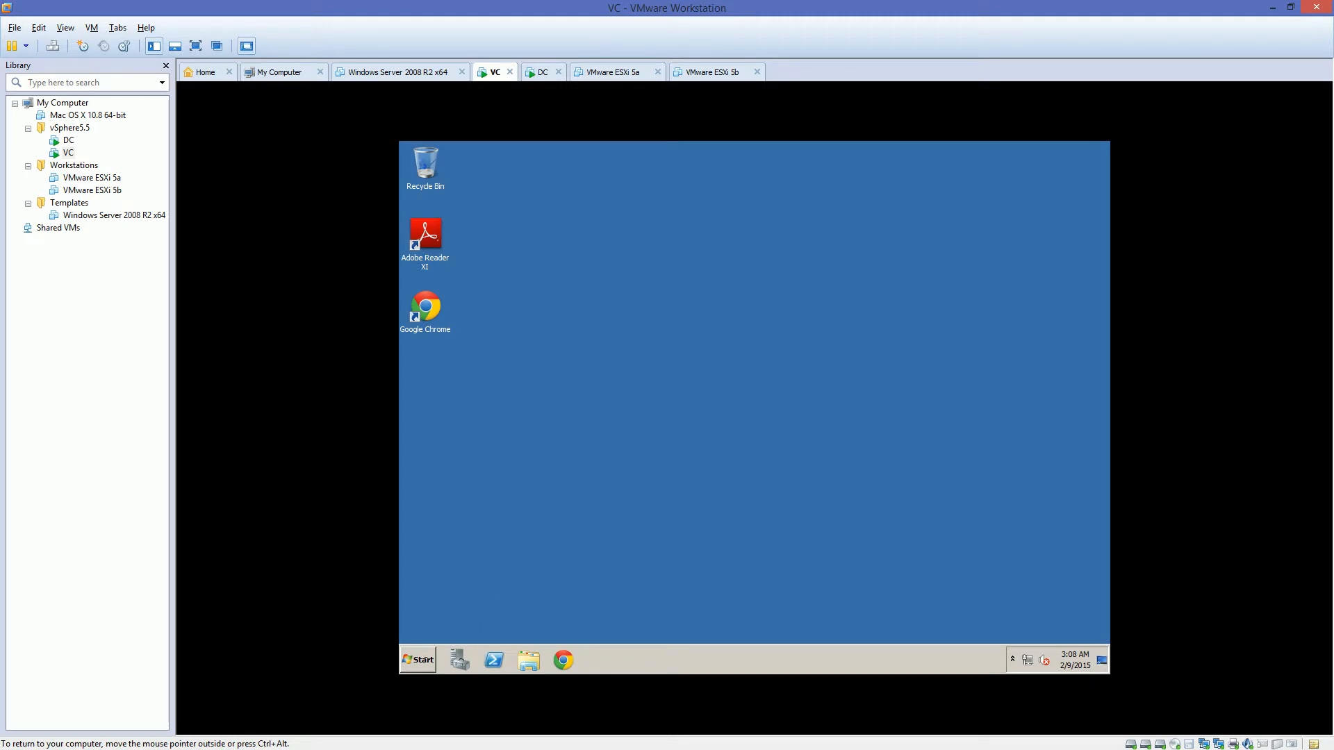
Launch the VMware vCenter Installer from DVD drive D: in VC and dismiss the AutoPlay prompt
{"action": "left_click", "coordinate": [417, 659]}
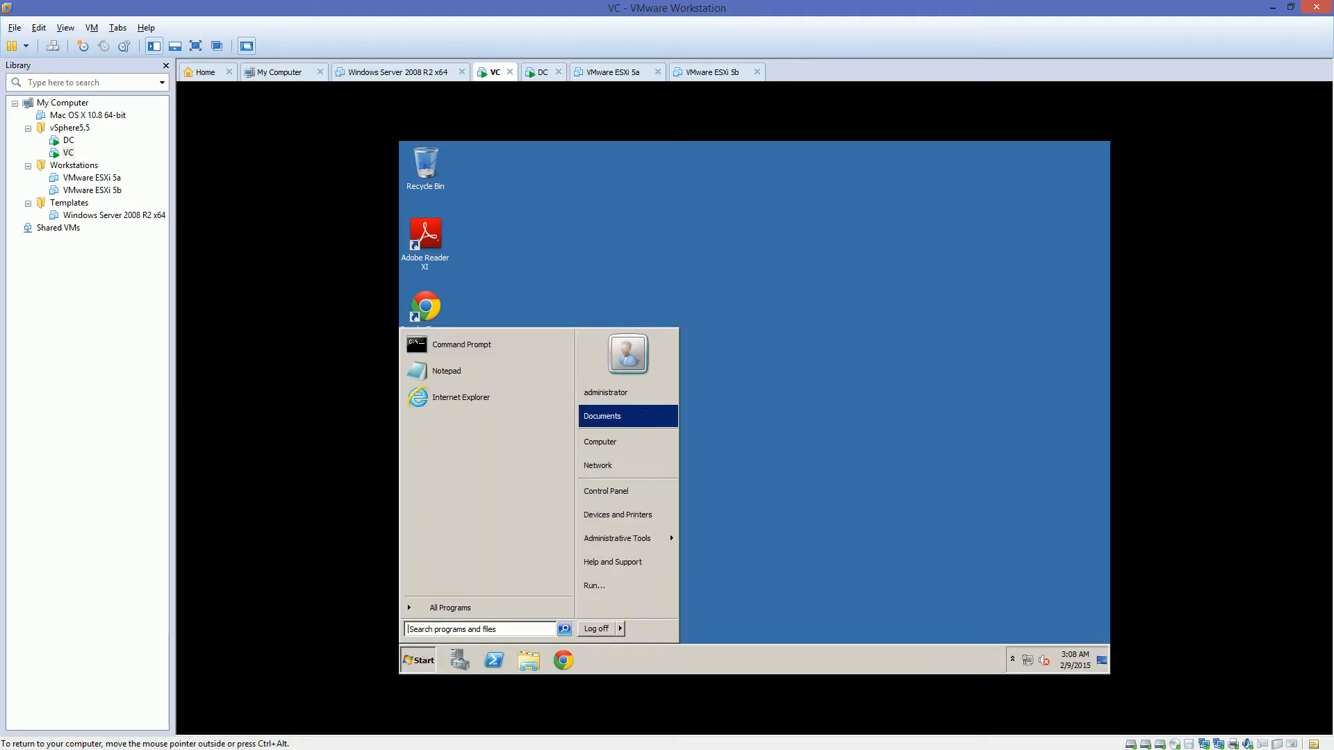
{"action": "left_click", "coordinate": [600, 442]}
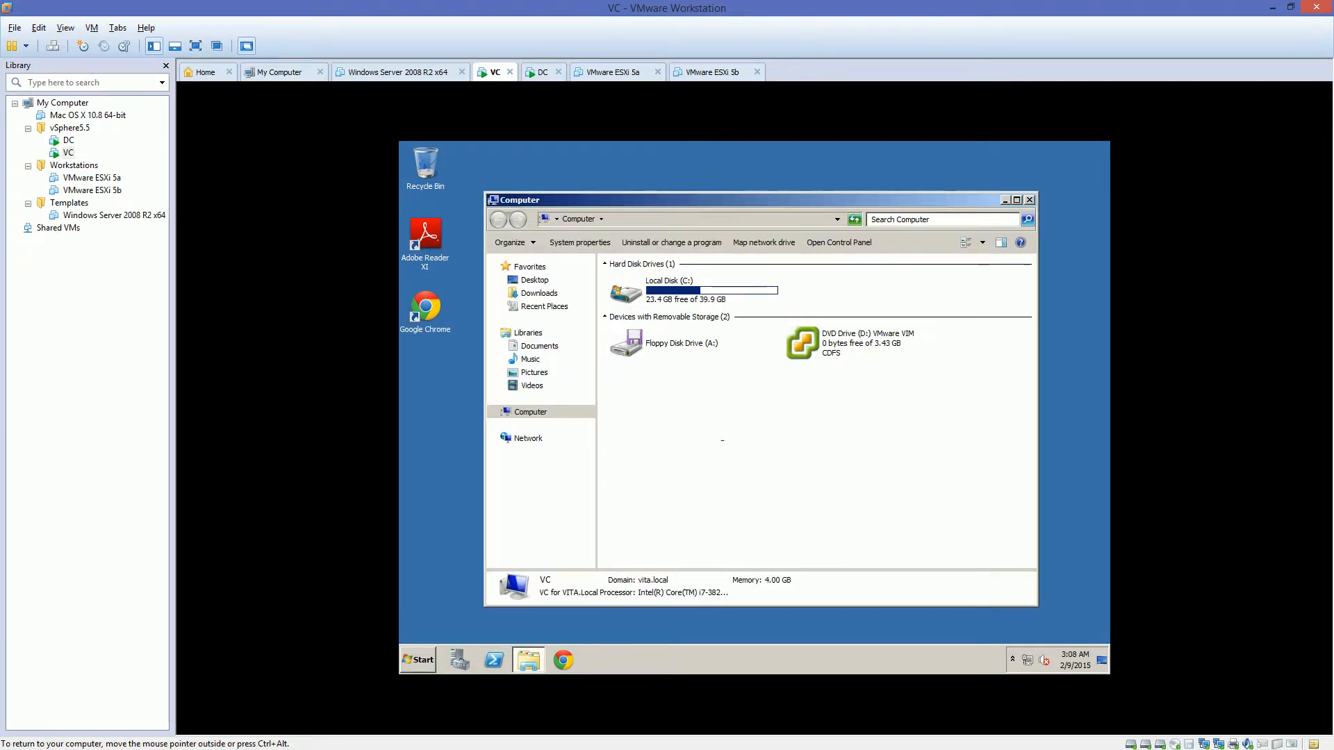
{"action": "left_click", "coordinate": [869, 342]}
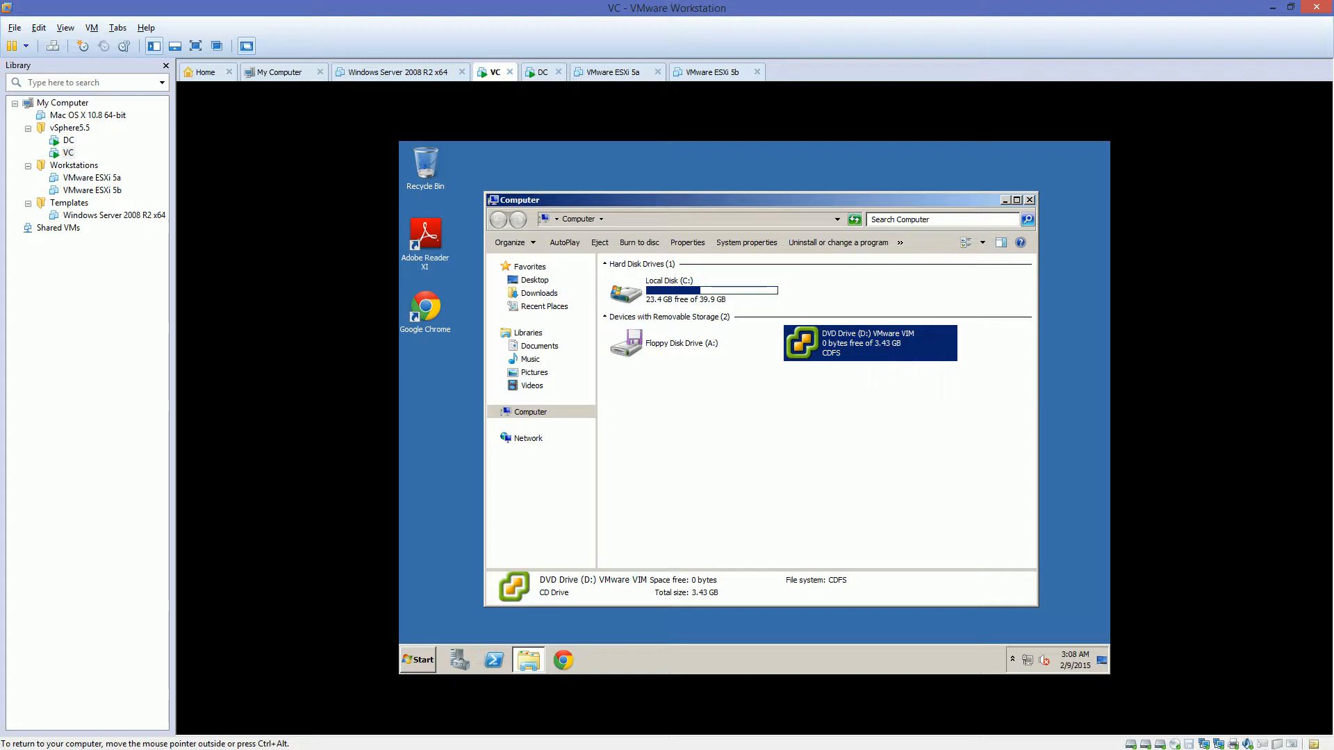
{"action": "double_click", "coordinate": [832, 351]}
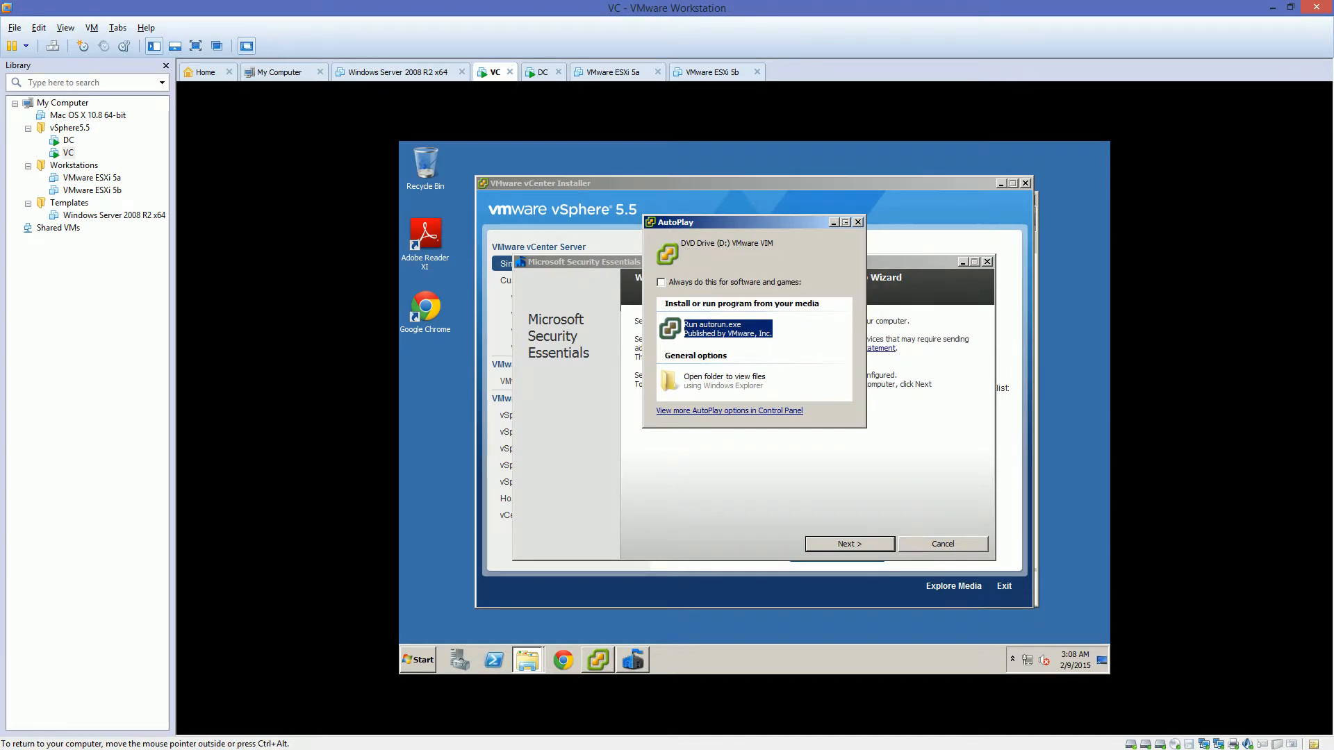
{"action": "left_click", "coordinate": [858, 221]}
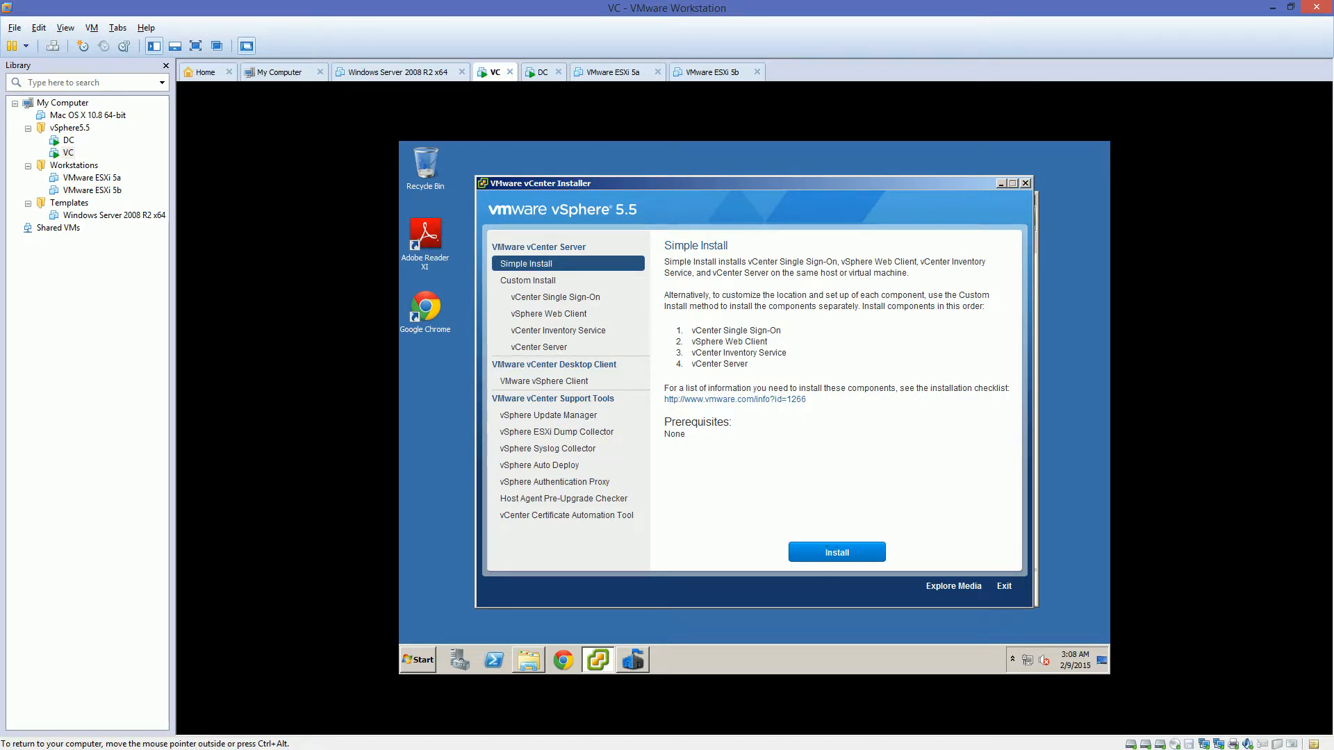
Start the vCenter Simple Install, accept the license agreement, and keep vita.local as a native Active Directory identity source
{"action": "left_click", "coordinate": [837, 553]}
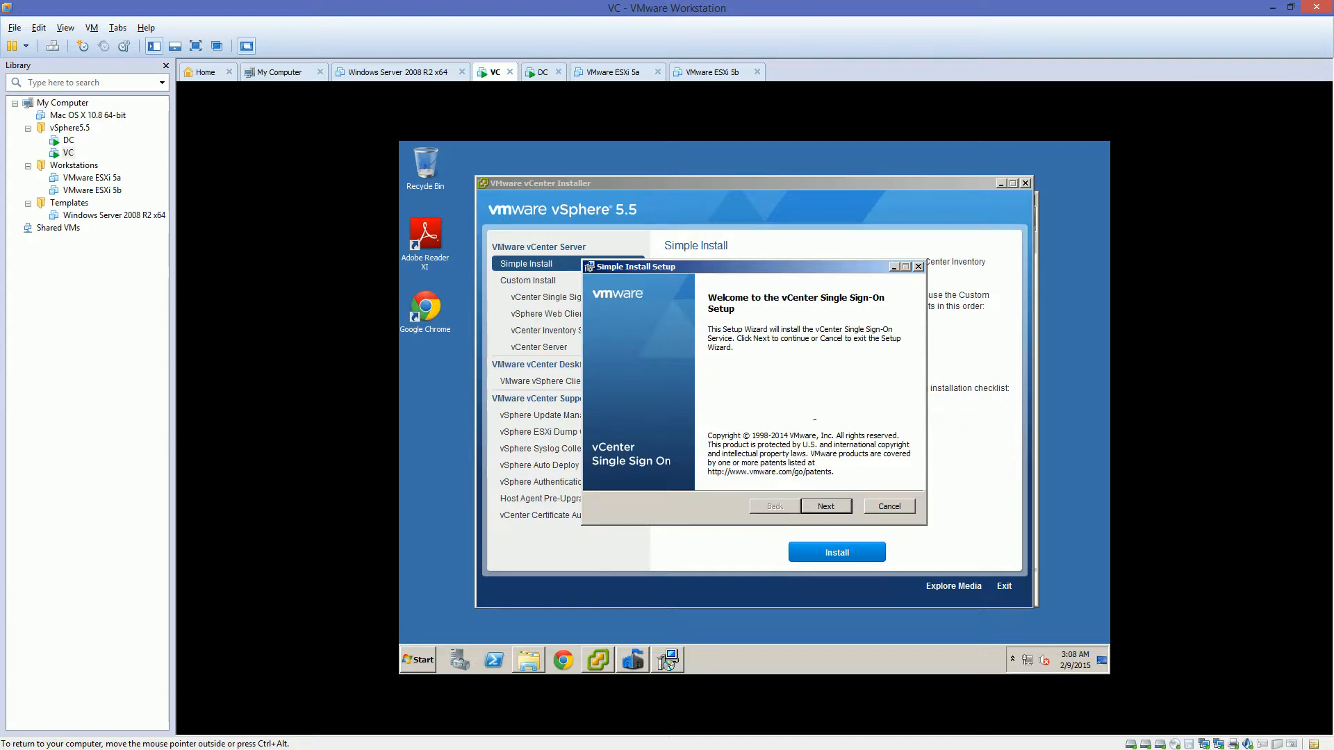
{"action": "left_click", "coordinate": [825, 505]}
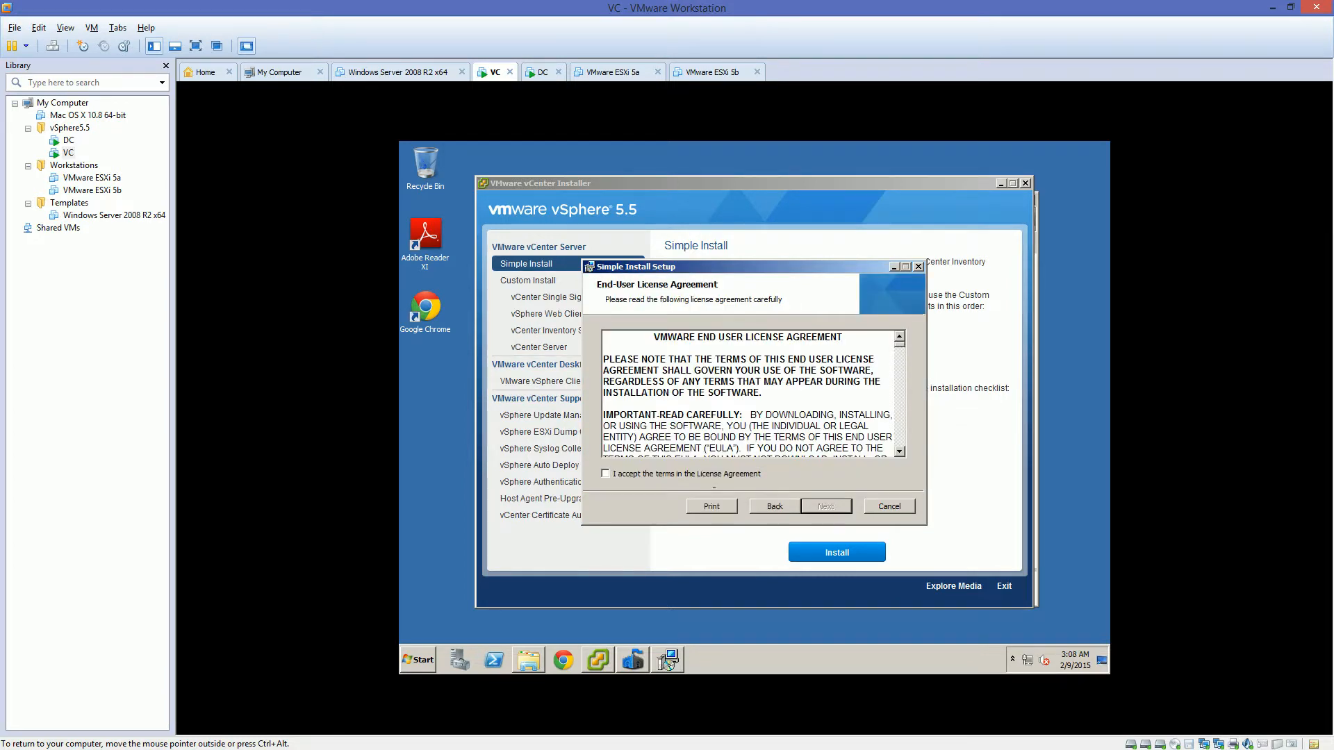
{"action": "left_click", "coordinate": [605, 474]}
{"action": "left_click", "coordinate": [833, 508]}
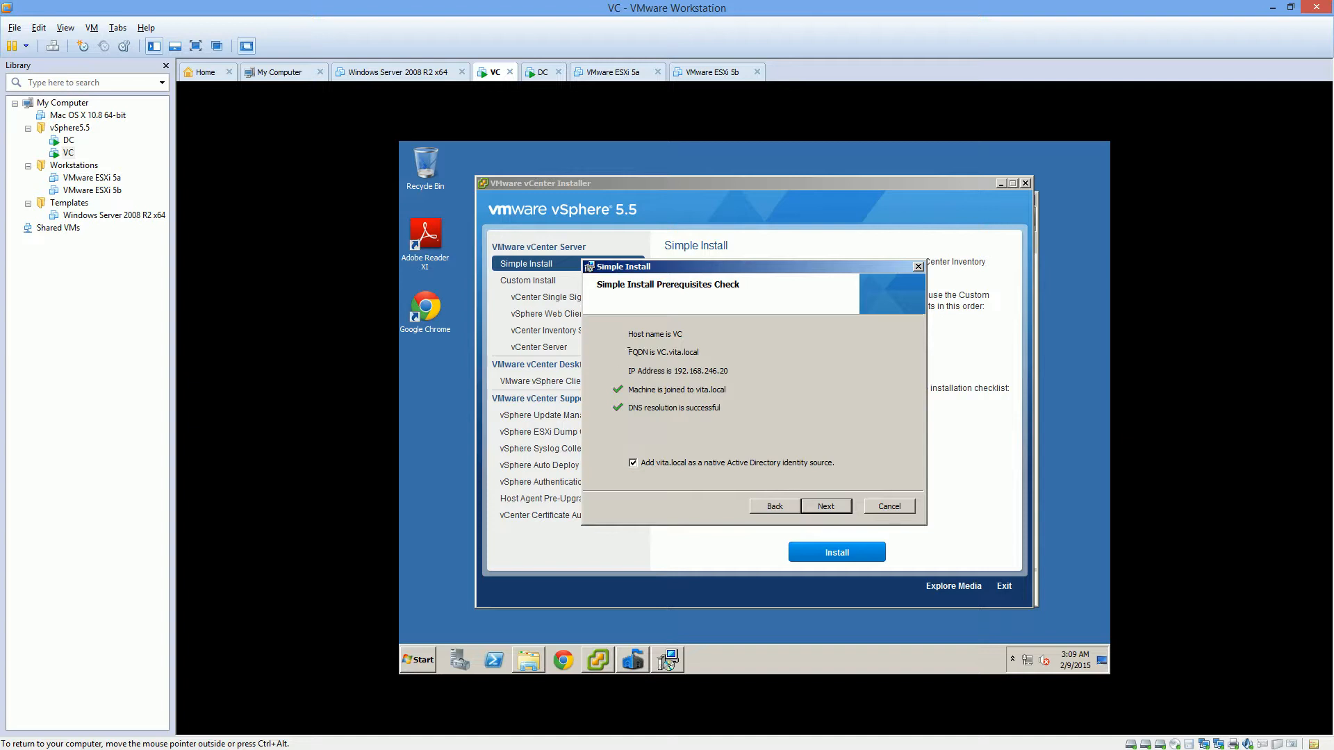
{"action": "left_click", "coordinate": [826, 506]}
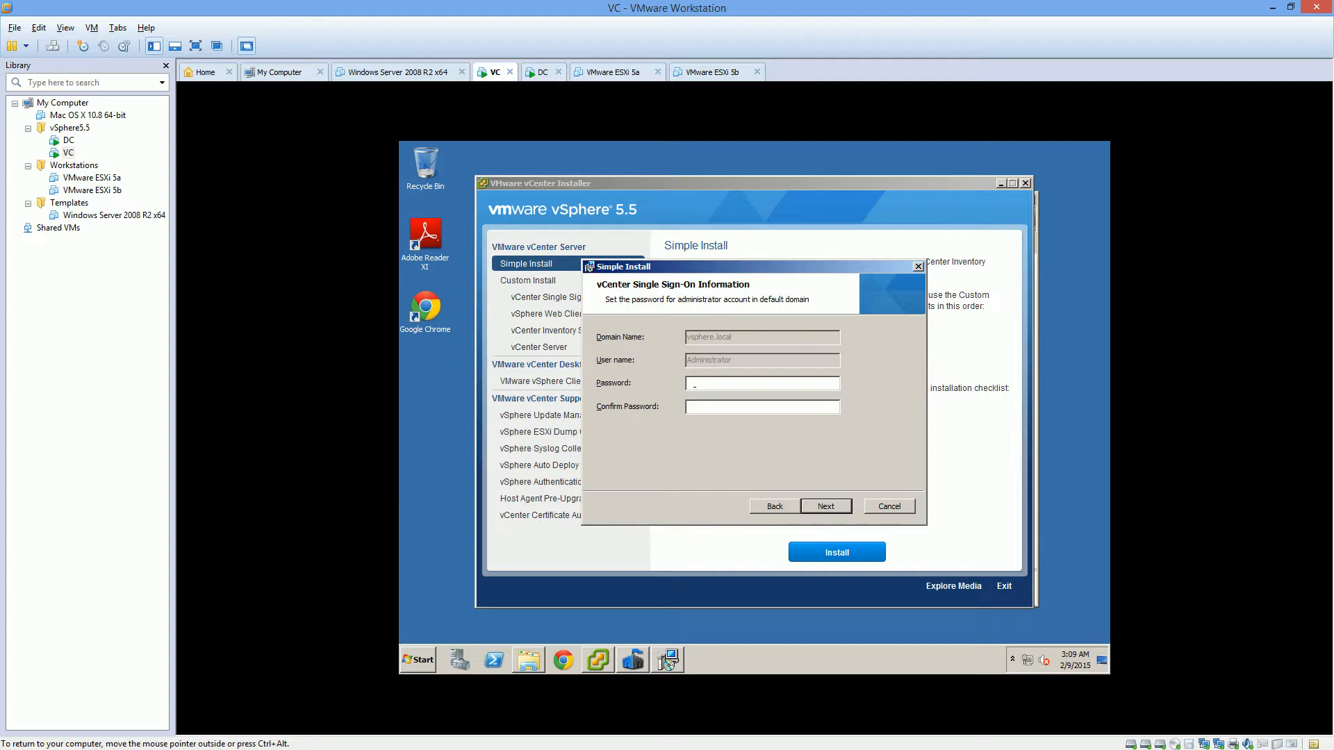
Enter and confirm the password for the vCenter Single Sign-On administrator account in the vsphere.local domain
{"action": "type", "text": "V•••••••••"}
{"action": "type", "text": "Pa••••••••"}
{"action": "key", "text": "Return"}
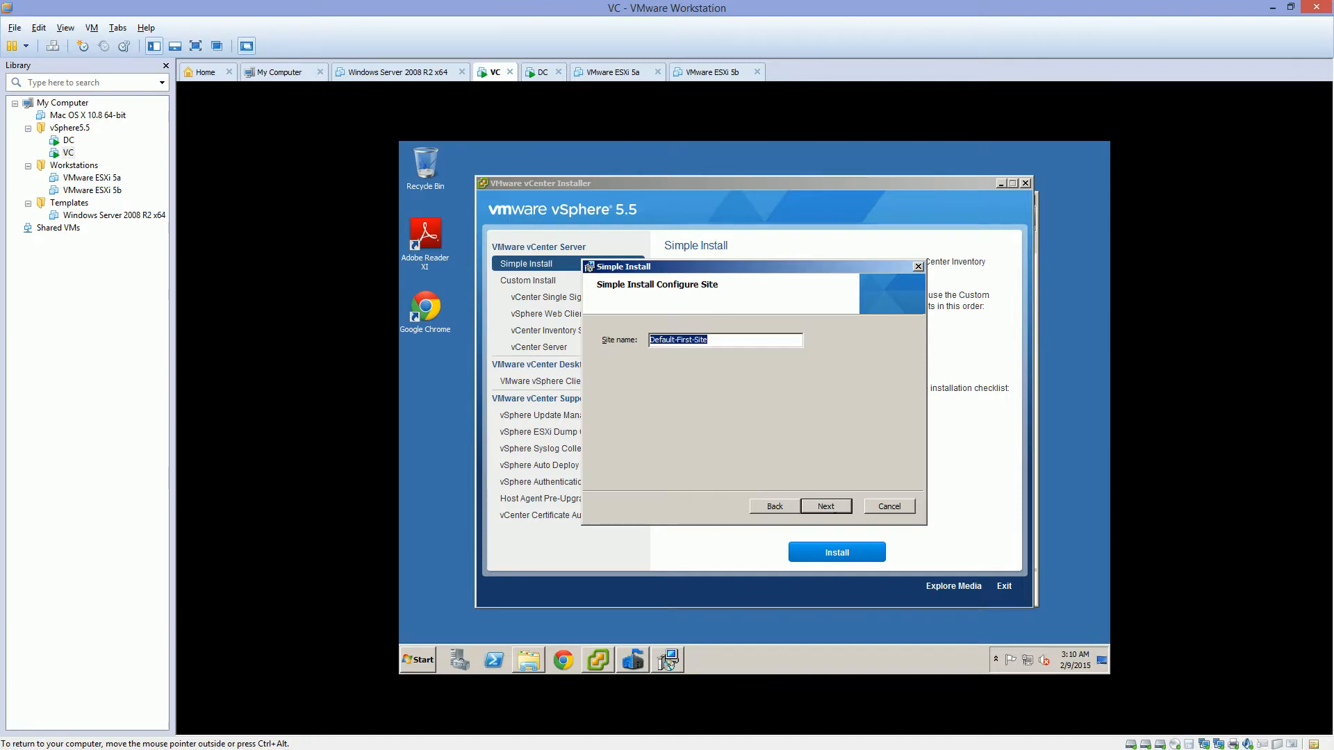
Accept site name Default-First-Site, HTTPS port 7444 and the default Single Sign-On folder C:\Program Files\VMware\Infrastructure
{"action": "left_click", "coordinate": [826, 506]}
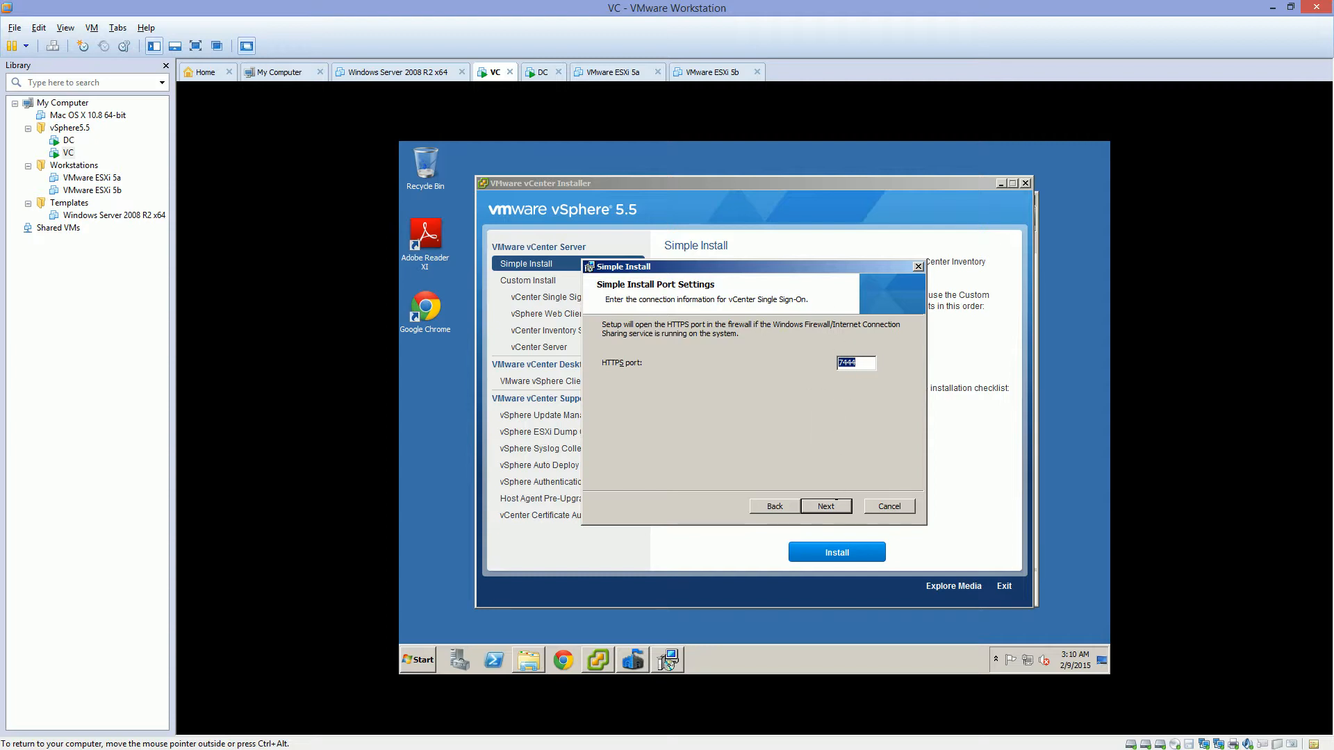
{"action": "left_click", "coordinate": [835, 502]}
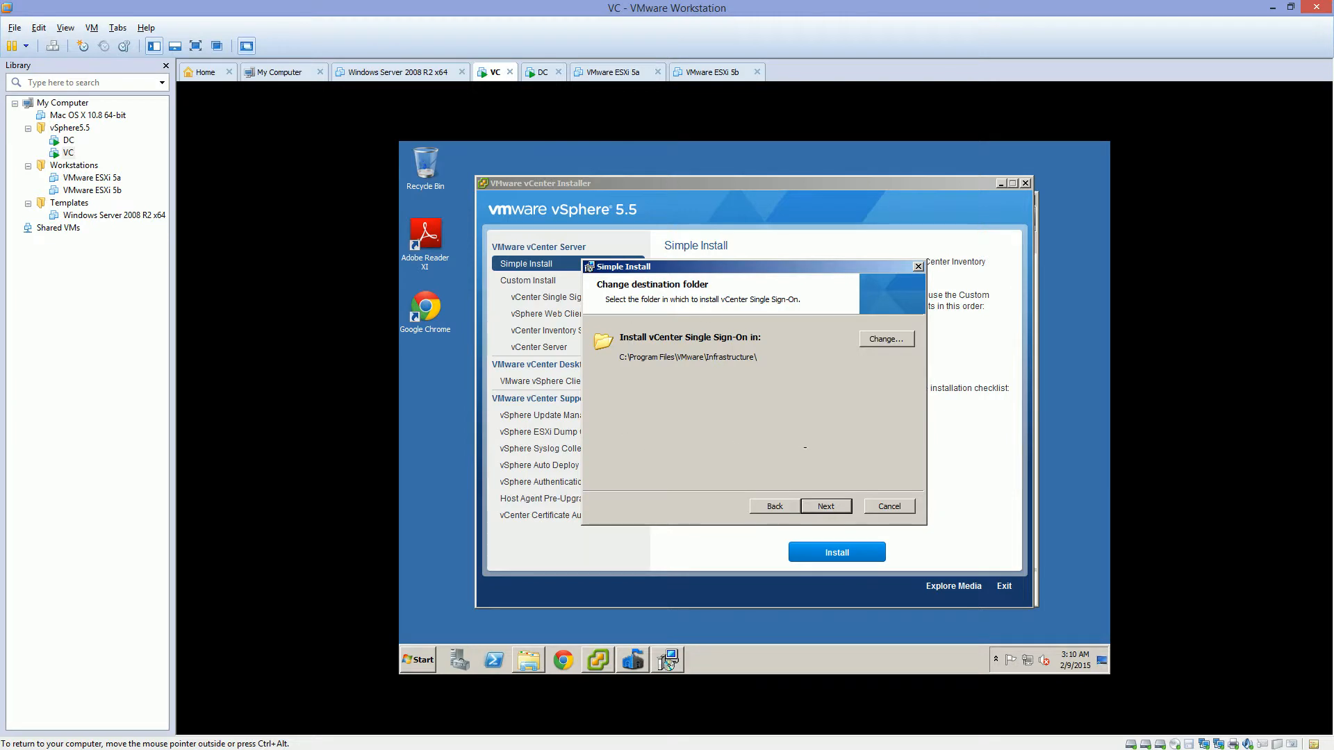
{"action": "left_click", "coordinate": [833, 504]}
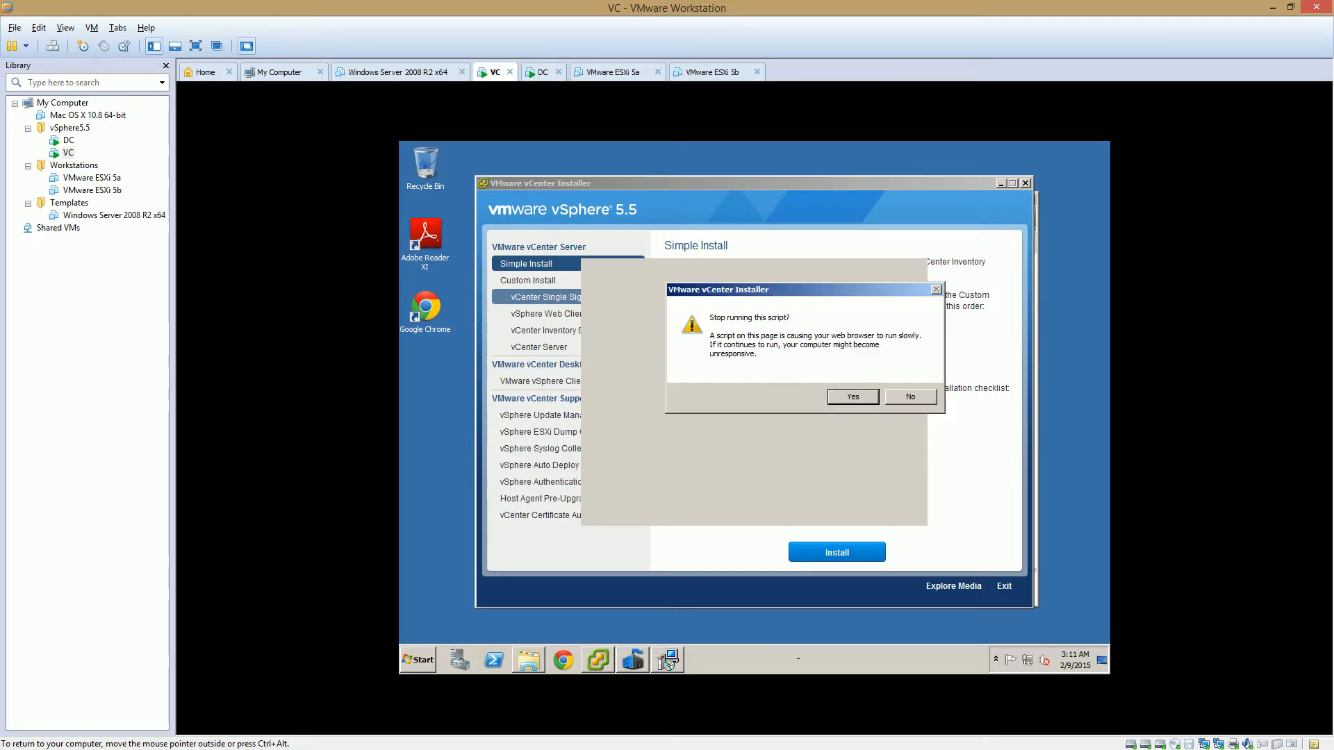
Examine the VC server's CPU and memory performance in Windows Task Manager, and close it
{"action": "right_click", "coordinate": [810, 663]}
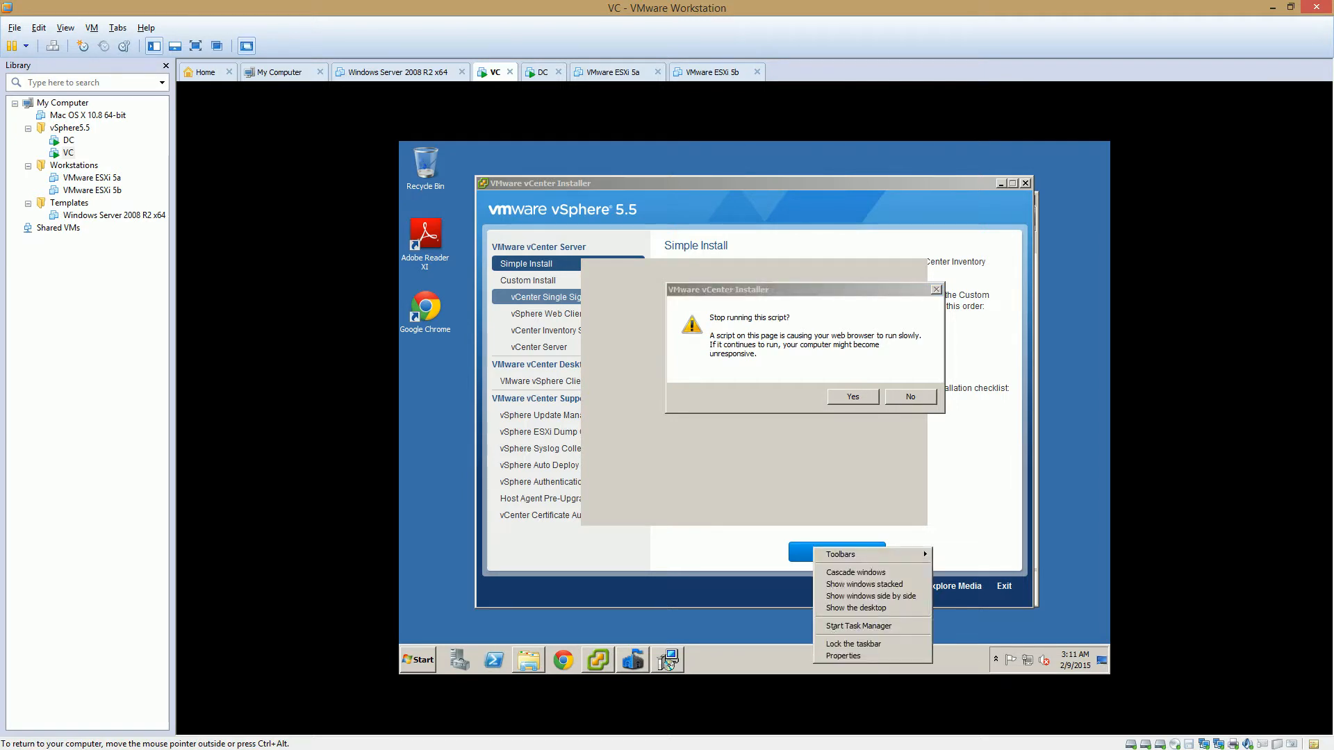
{"action": "left_click", "coordinate": [841, 626]}
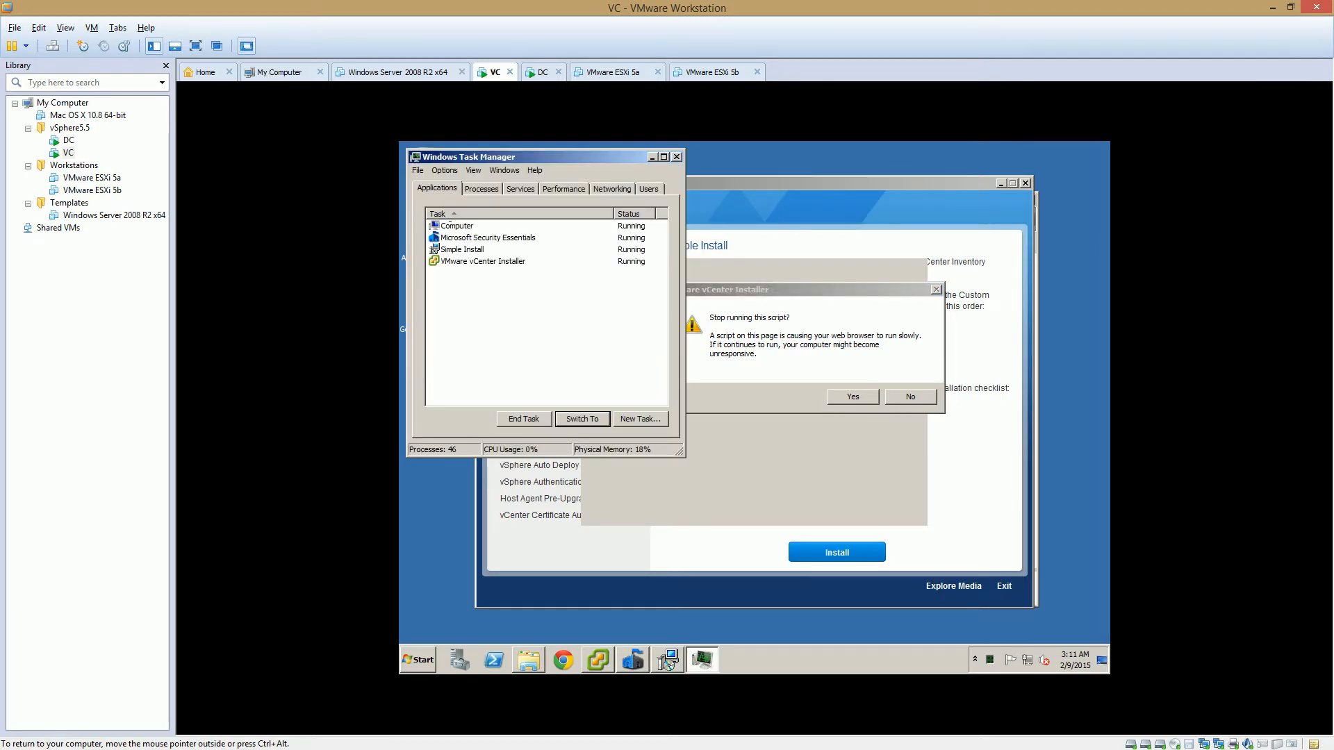
{"action": "left_click", "coordinate": [564, 189]}
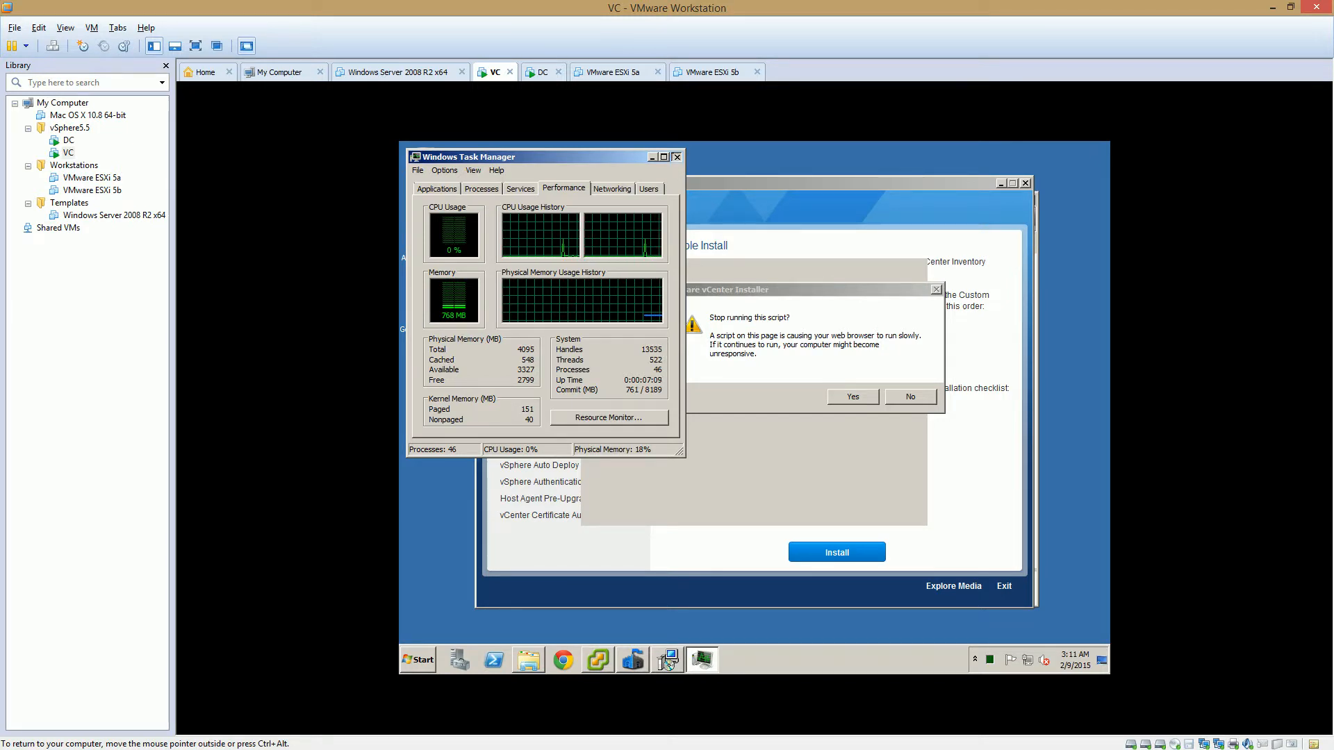
{"action": "key", "text": "alt+F4"}
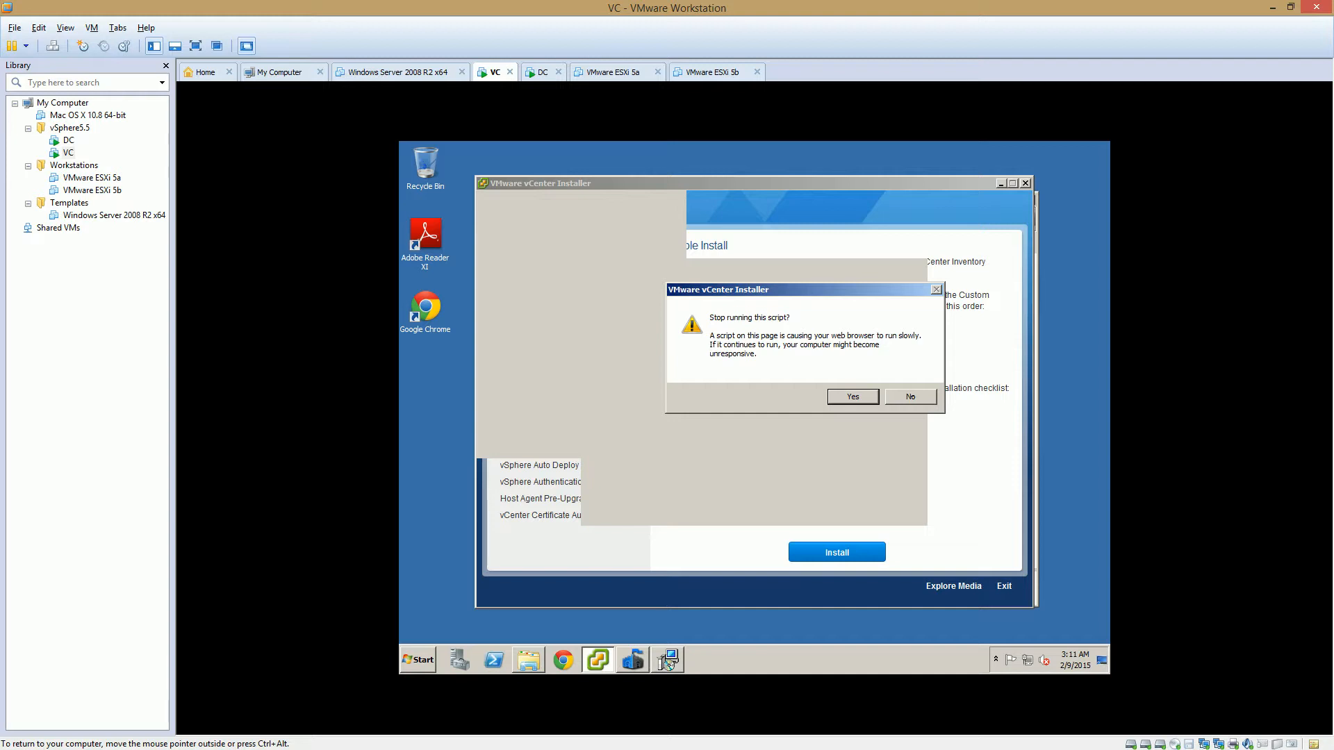
Let the installer script keep running and start the Simple Install with the reviewed Single Sign-On options
{"action": "left_click", "coordinate": [913, 397]}
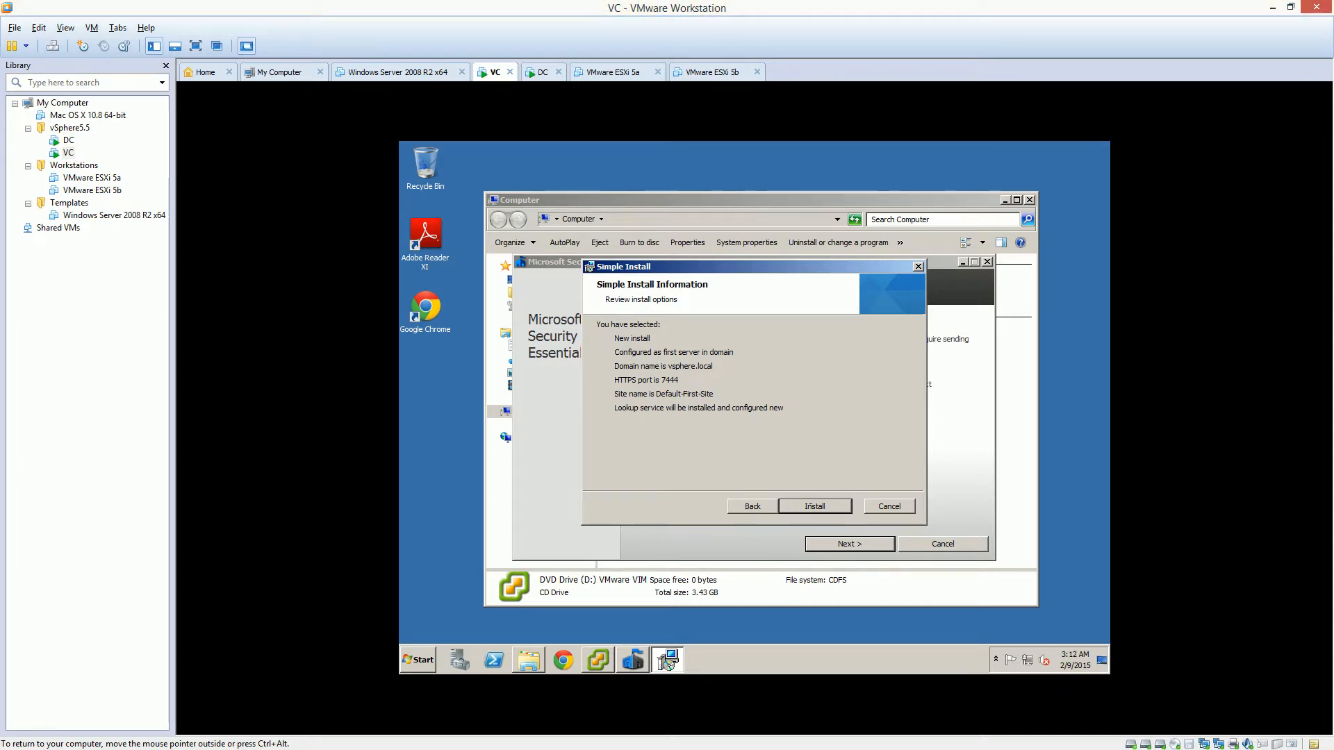
{"action": "left_click", "coordinate": [811, 506]}
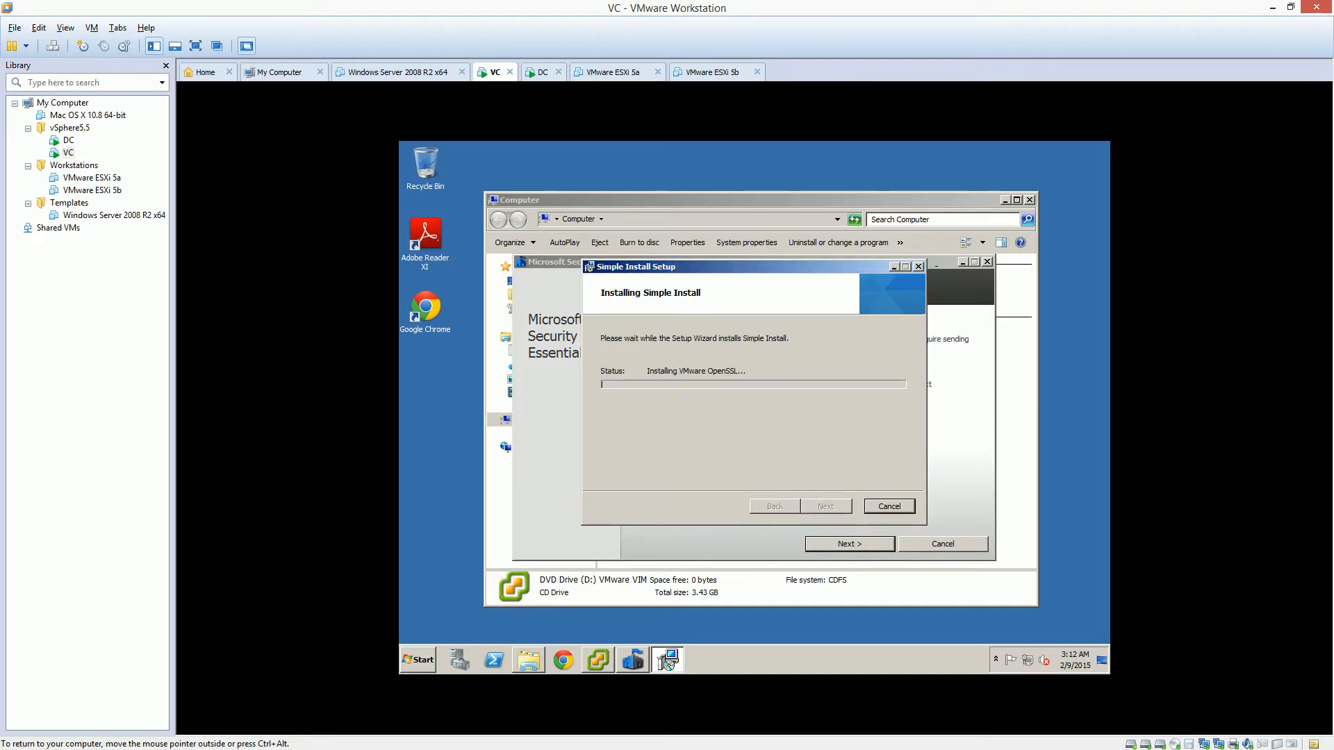
{"action": "left_click", "coordinate": [665, 661]}
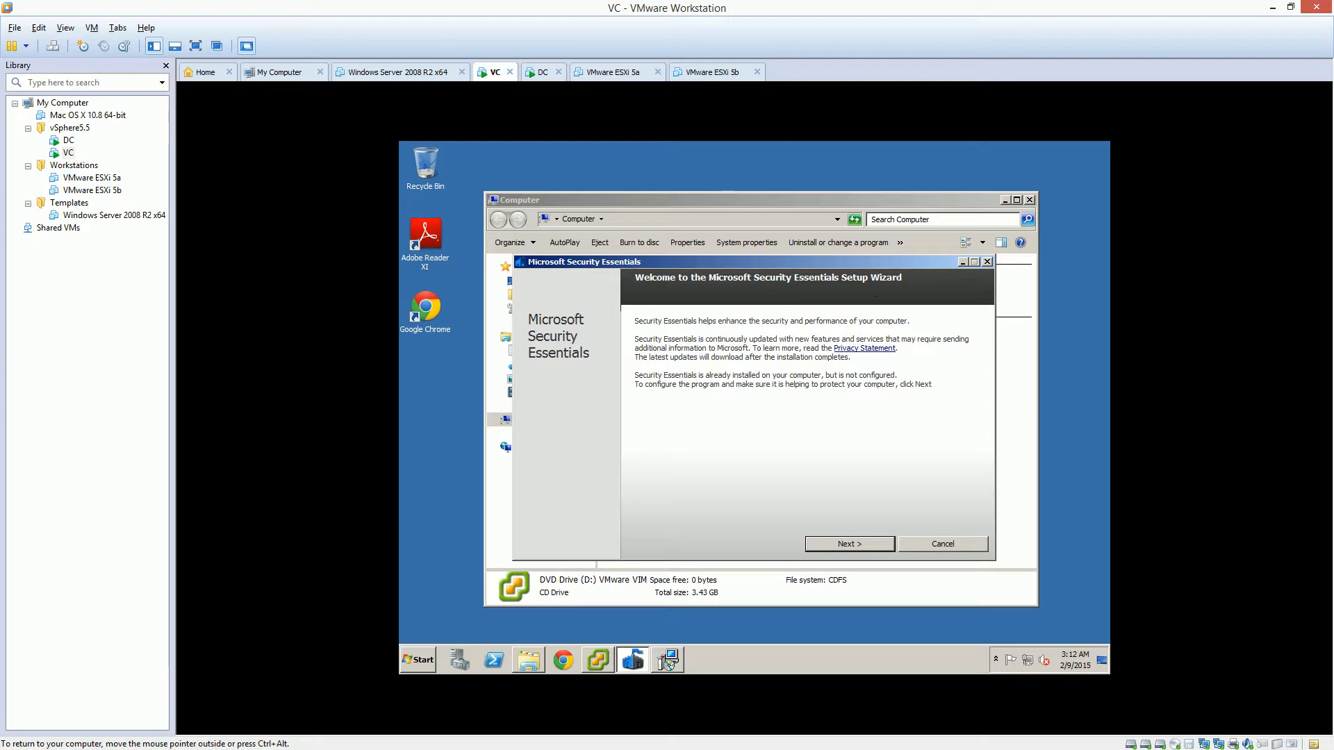
Bring the installer to the front and accept the SSO Lookup Service certificate fingerprint for the vSphere Web Client
{"action": "left_click", "coordinate": [665, 661]}
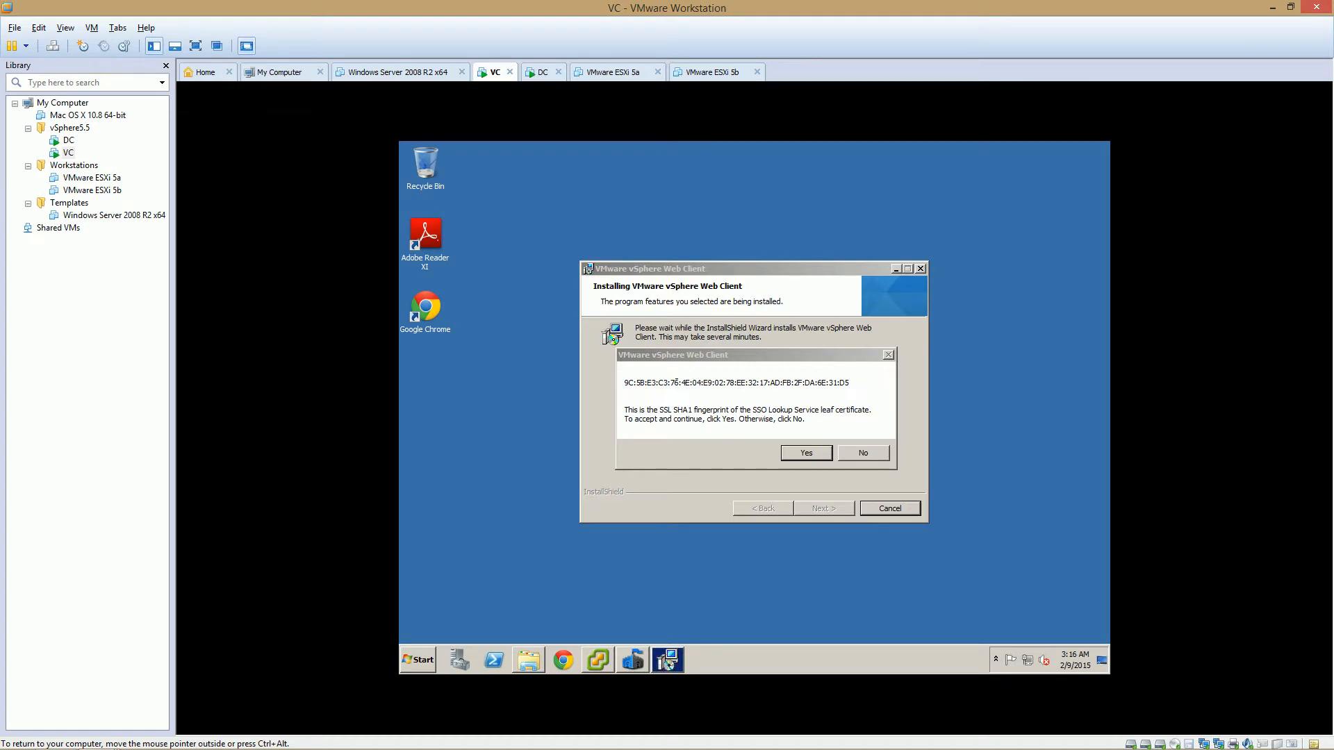
{"action": "left_click", "coordinate": [665, 662]}
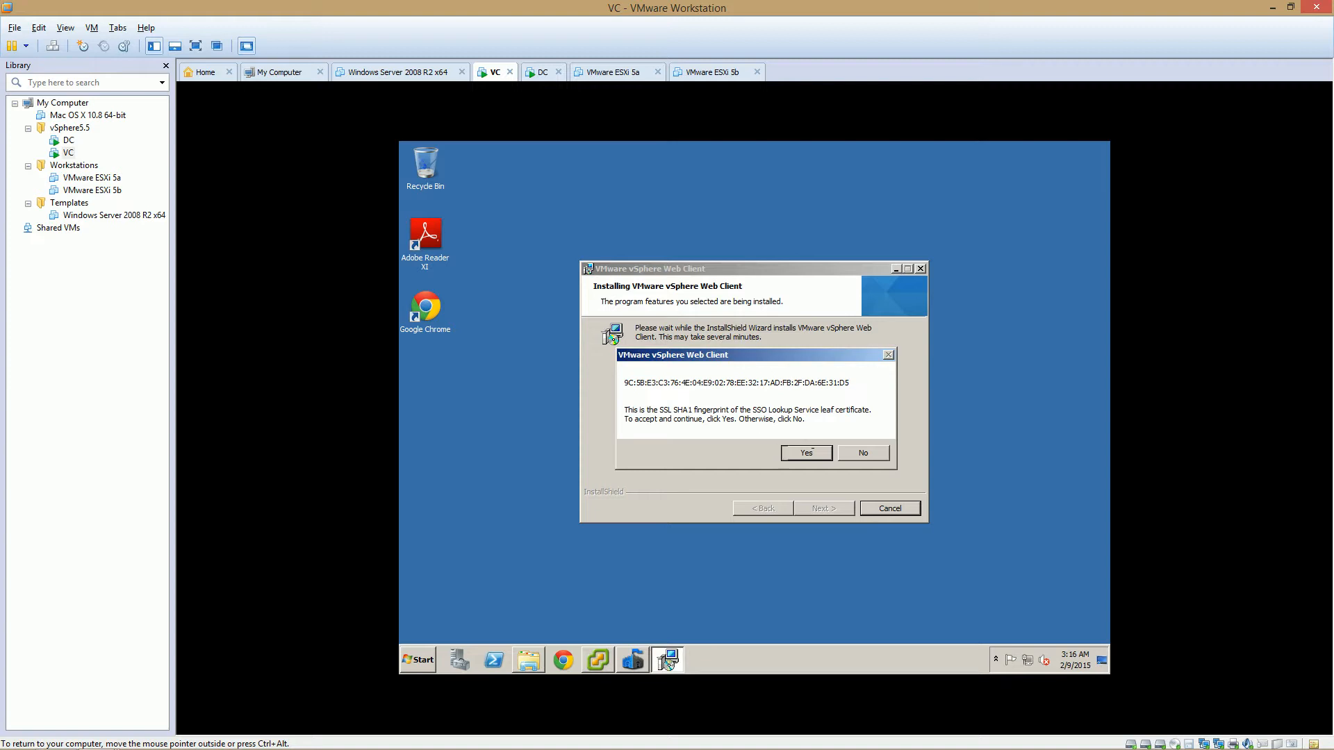
{"action": "left_click", "coordinate": [813, 449]}
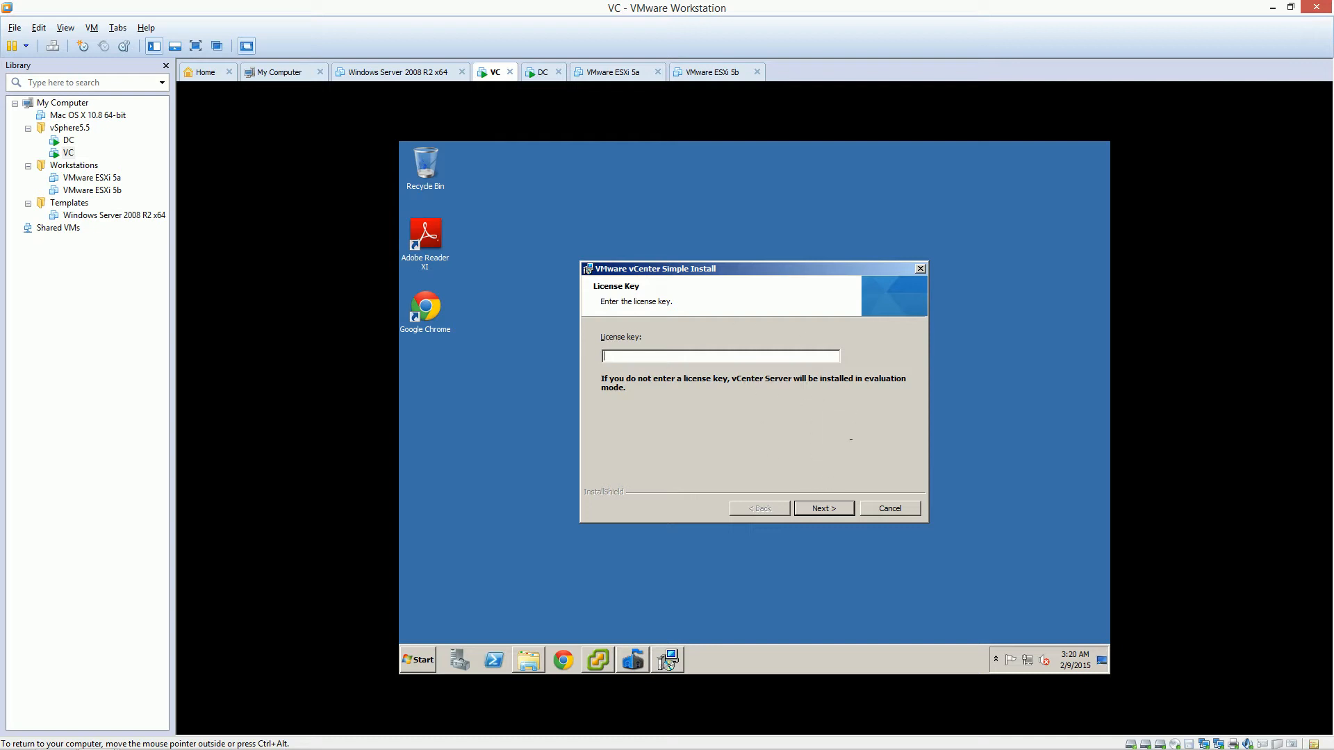
Configure vCenter Server without a license key, using a Microsoft SQL Server 2008 Express instance, the Windows Local System Account and FQDN VC.vita.local
{"action": "key", "text": "Return"}
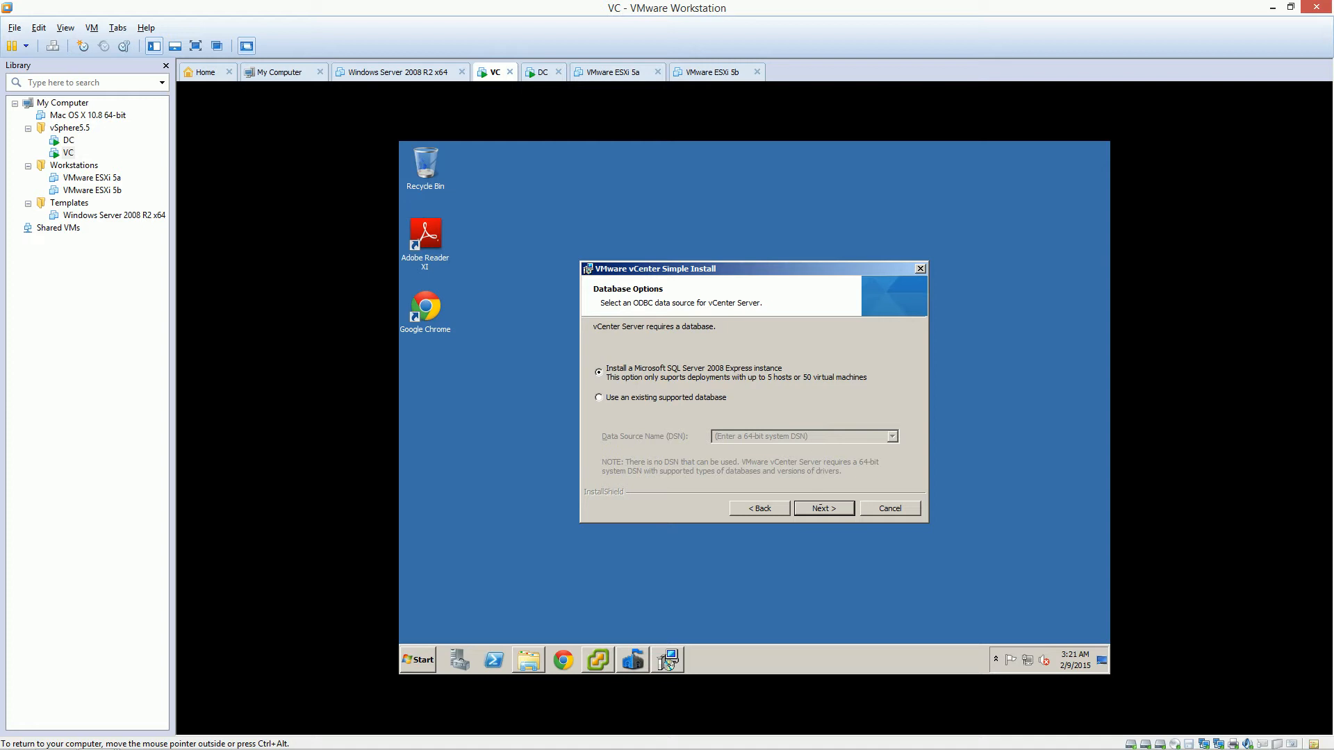
{"action": "key", "text": "Return"}
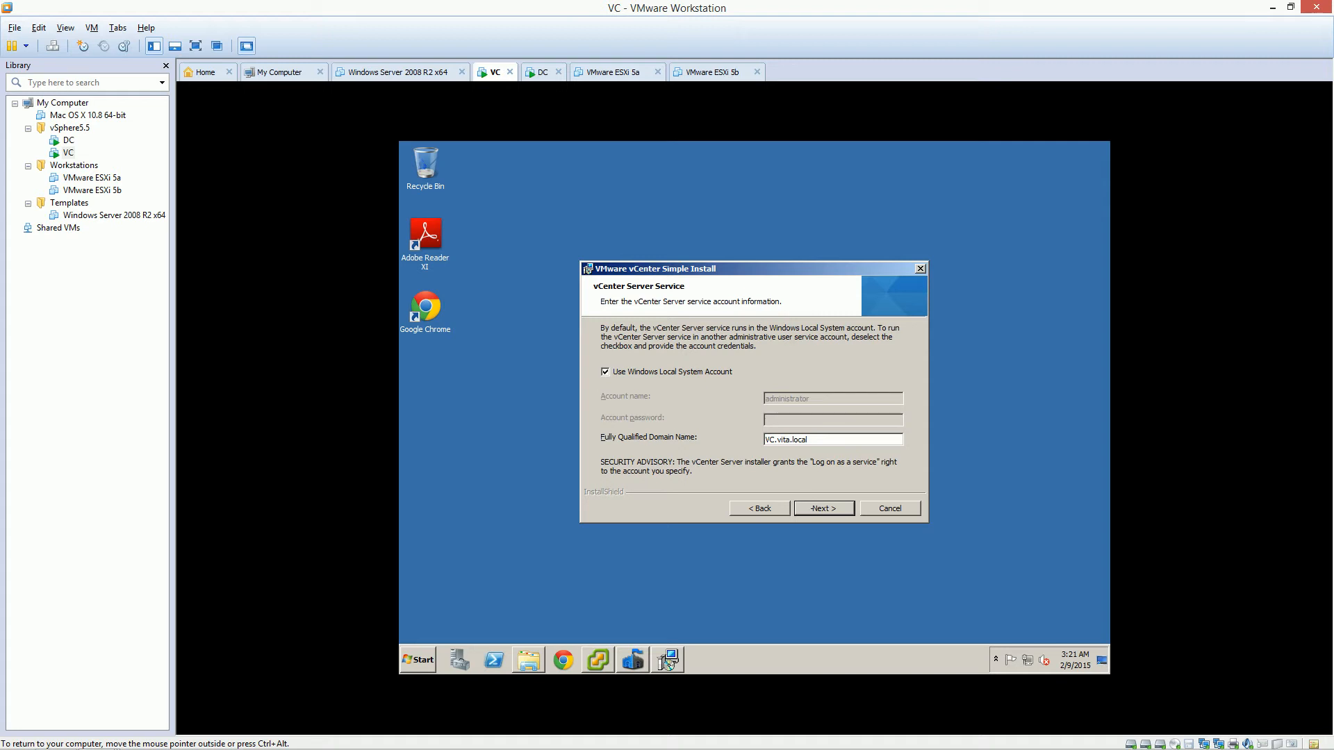
{"action": "key", "text": "Return"}
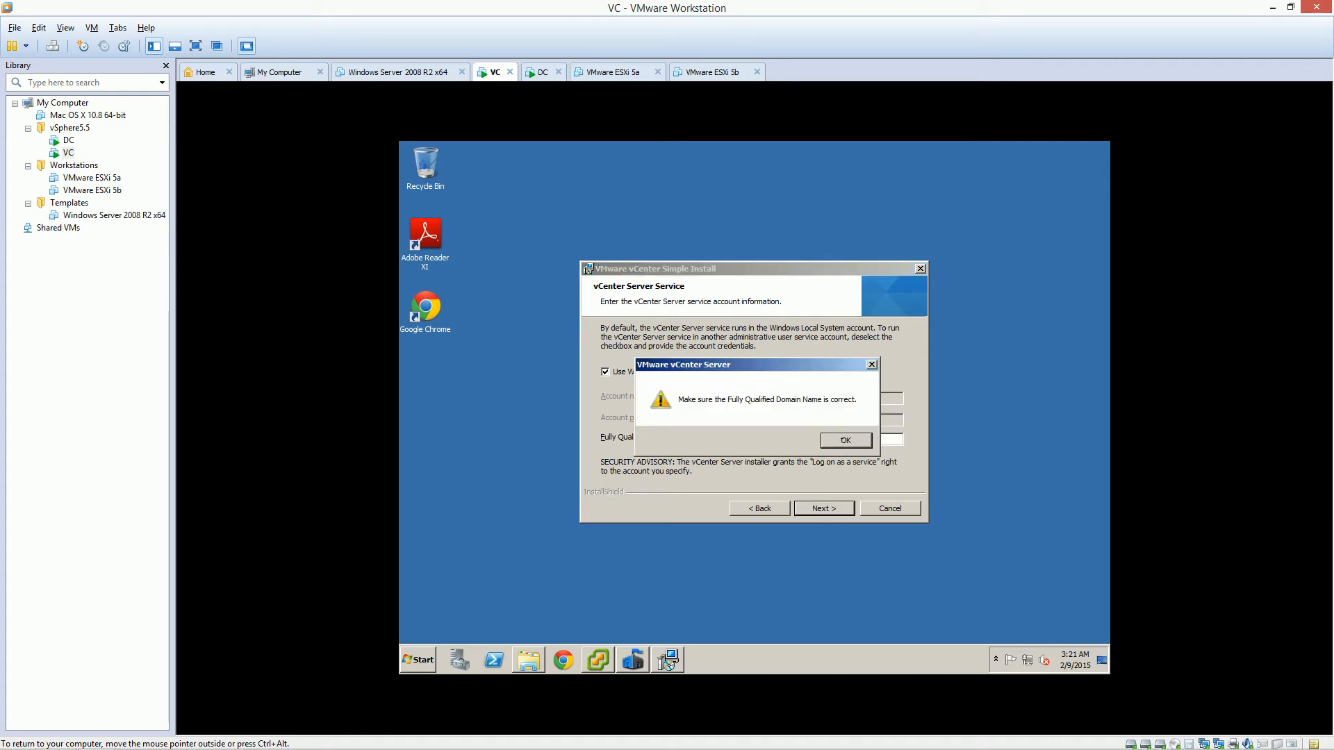
{"action": "left_click_drag", "start_coordinate": [806, 366], "coordinate": [797, 311]}
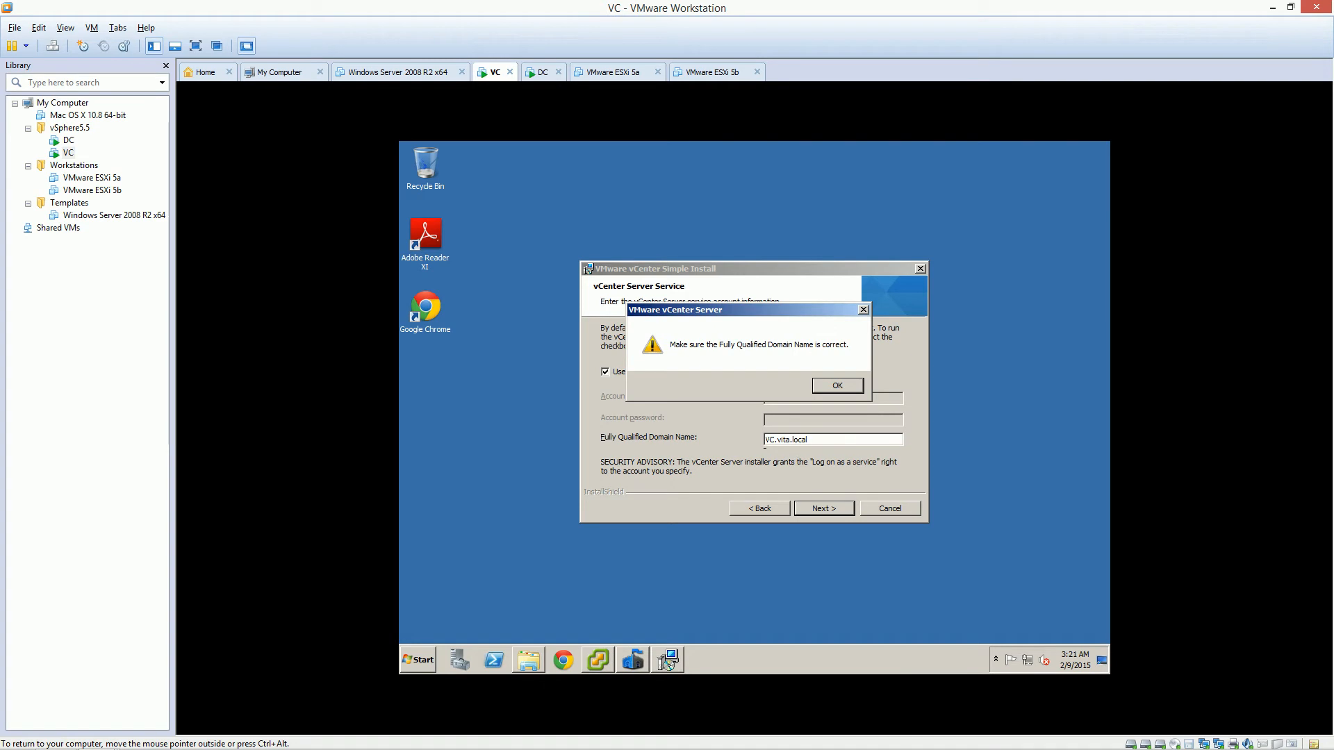
{"action": "key", "text": "Return"}
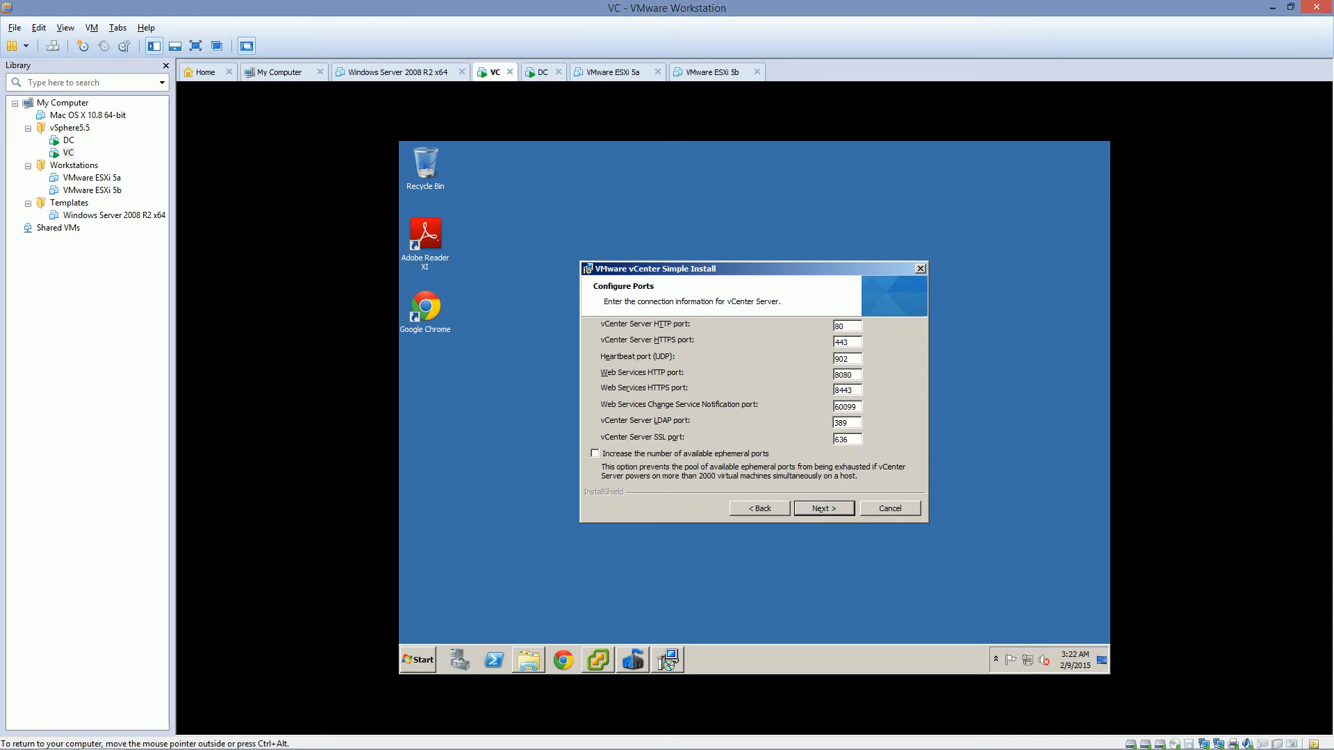
Keep the default vCenter Server ports and the Small inventory size, and start the installation without data collection
{"action": "key", "text": "Return"}
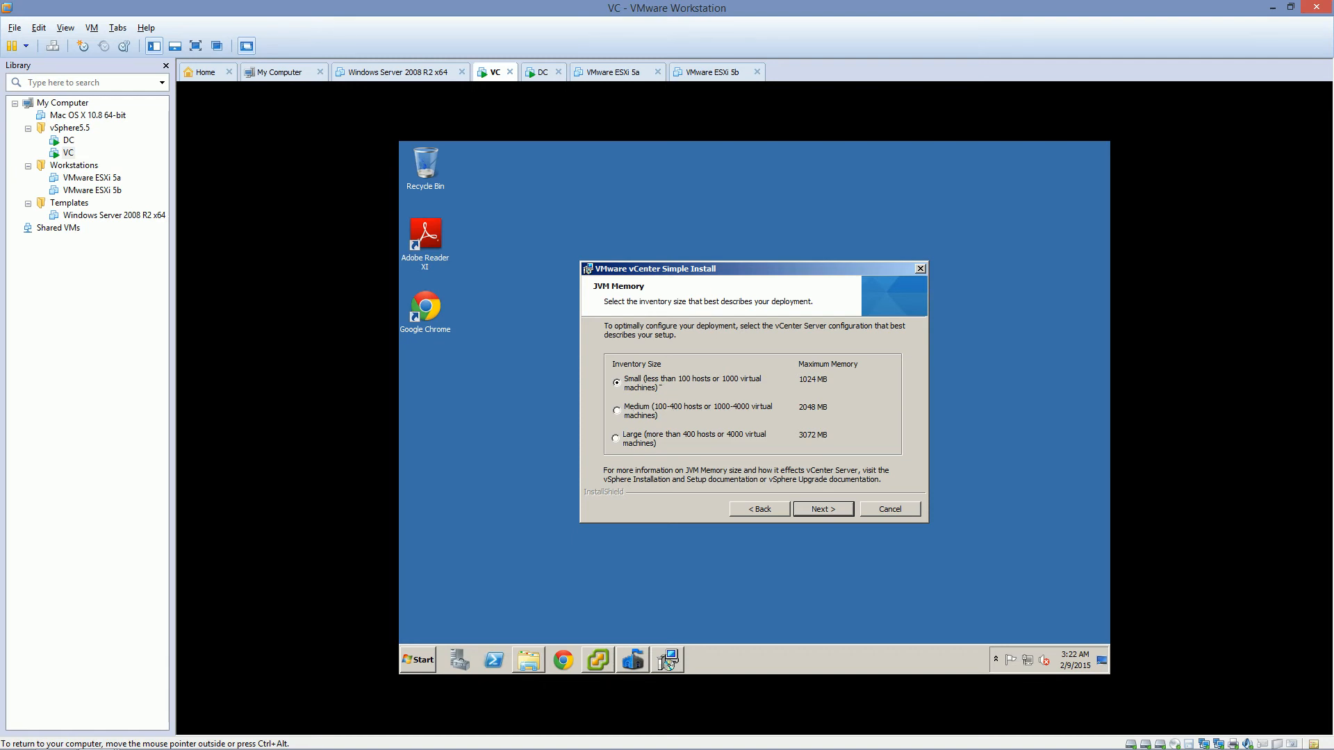
{"action": "key", "text": "Return"}
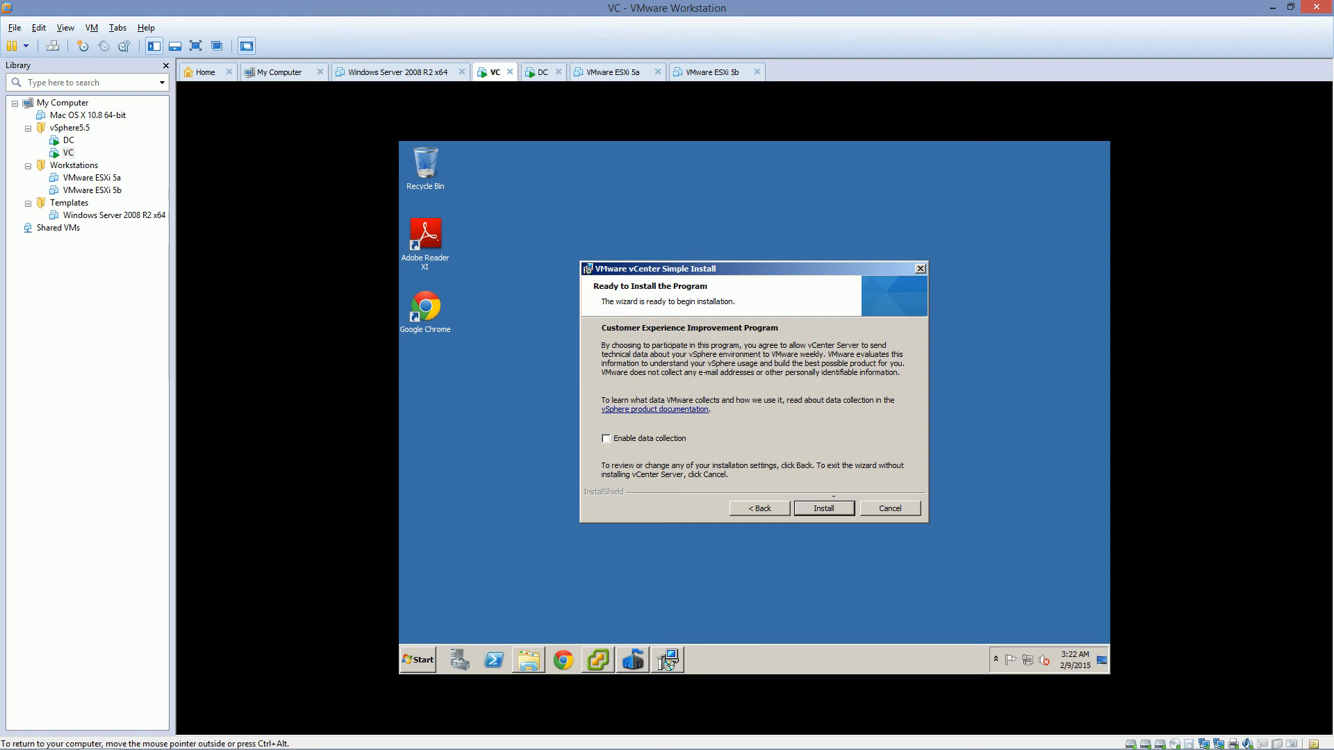
{"action": "left_click", "coordinate": [830, 503]}
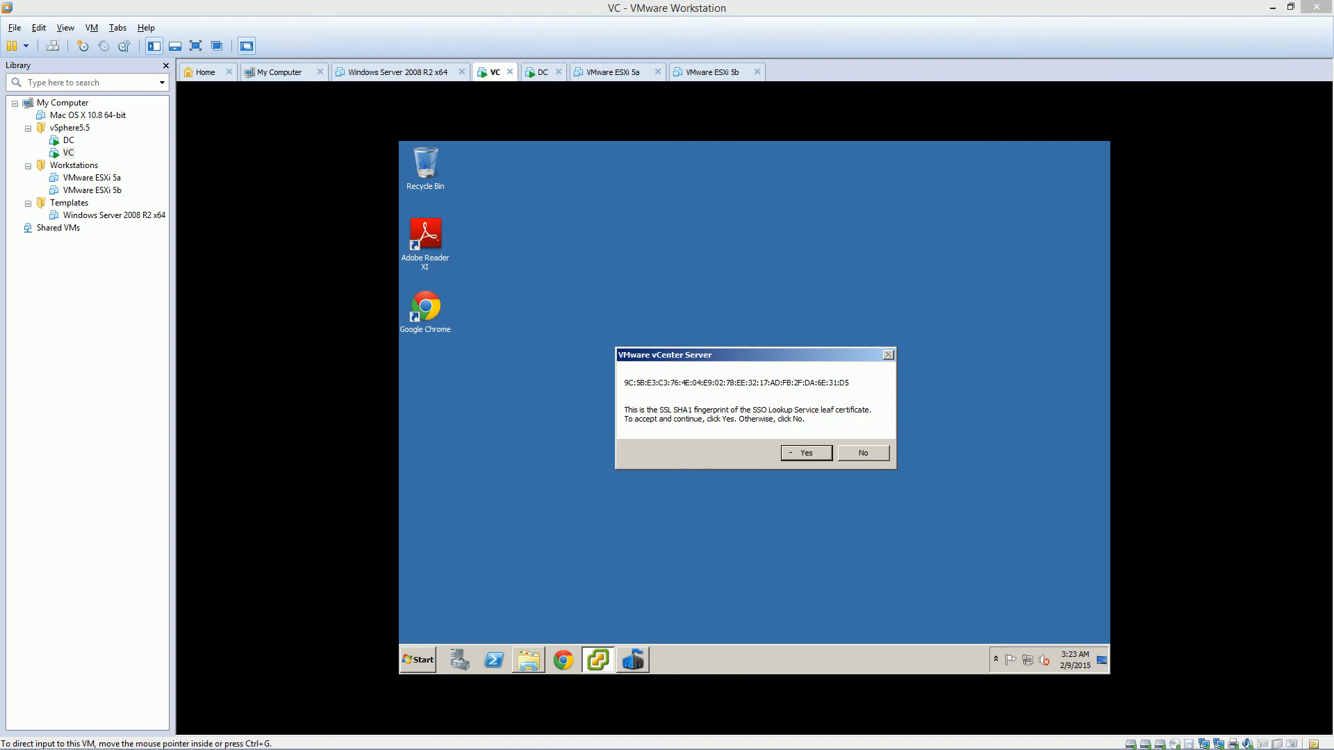
Accept the SSO certificate fingerprint for vCenter Server and allow Active Directory Lightweight Directory Services Installer through the firewall on domain networks
{"action": "left_click", "coordinate": [799, 452]}
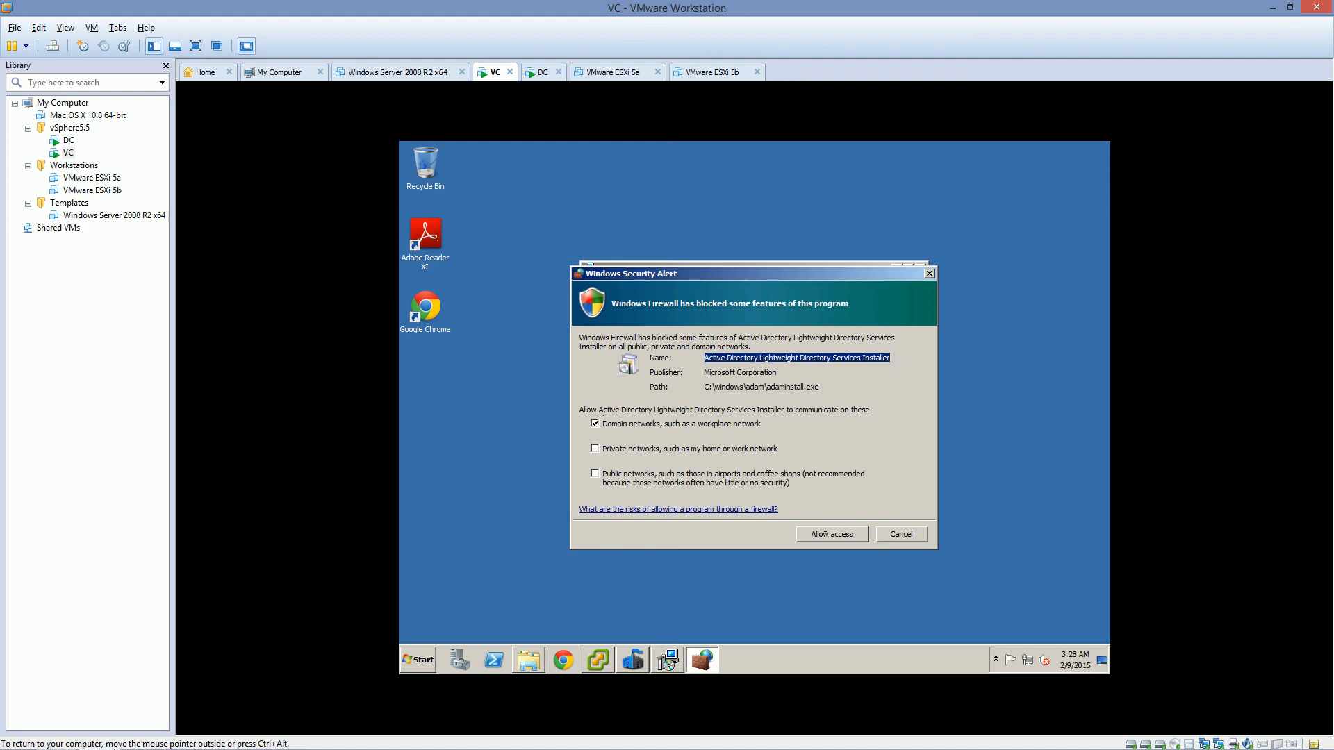
{"action": "left_click", "coordinate": [832, 534]}
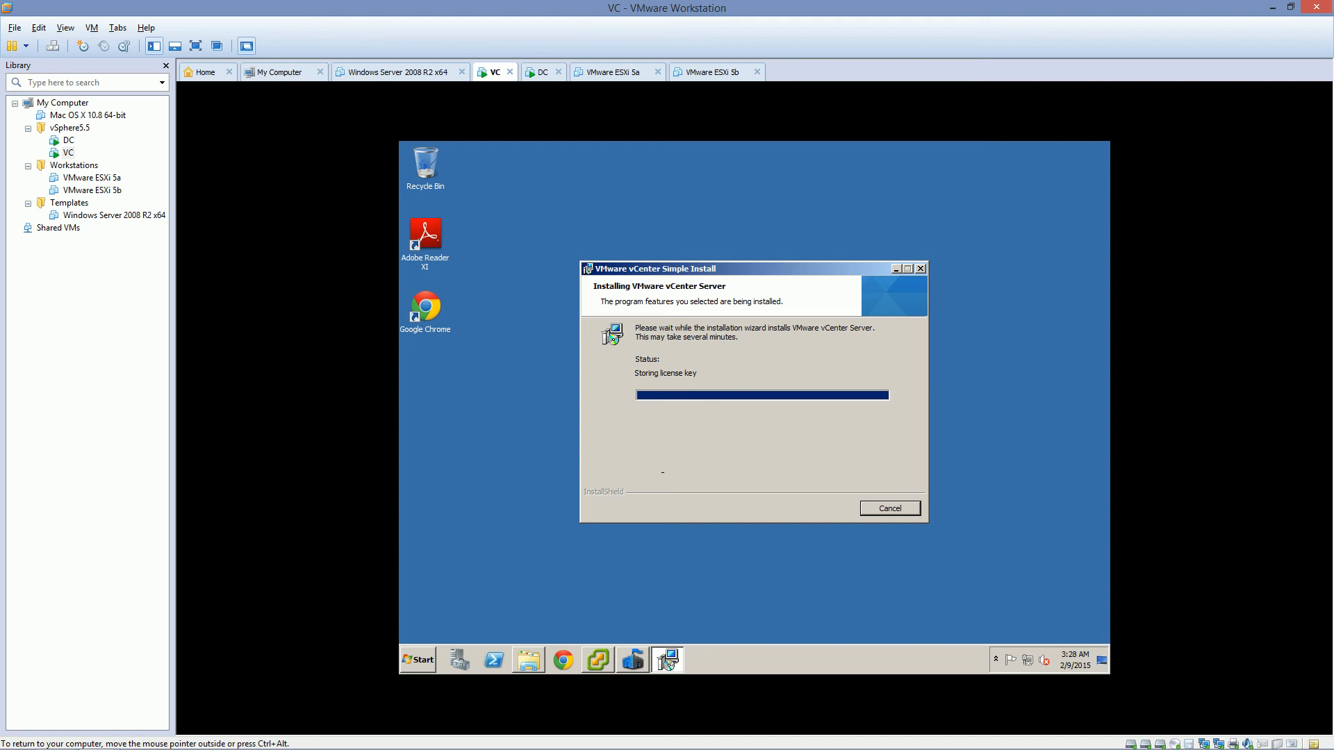
{"action": "key", "text": "ctrl+alt"}
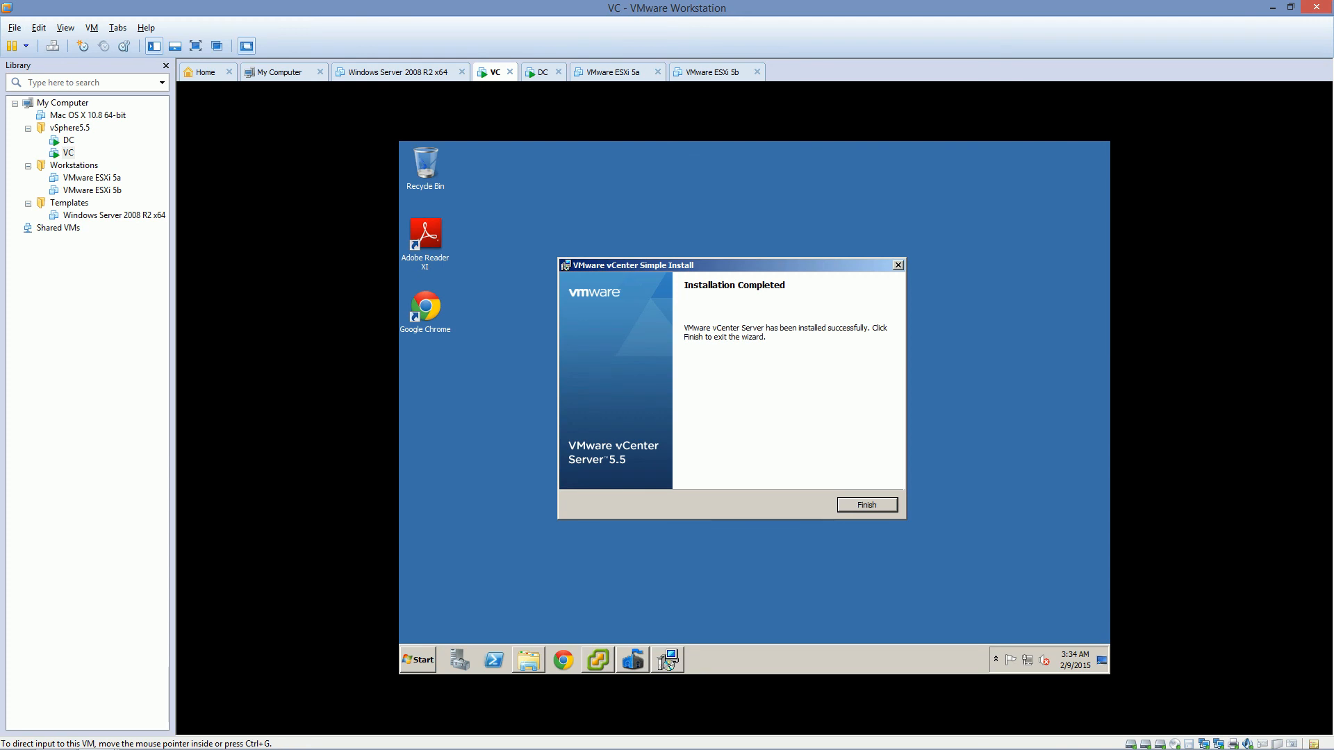
Finish the vCenter Server wizard, let the installer script continue, and acknowledge the installer's completion message
{"action": "left_click", "coordinate": [867, 505]}
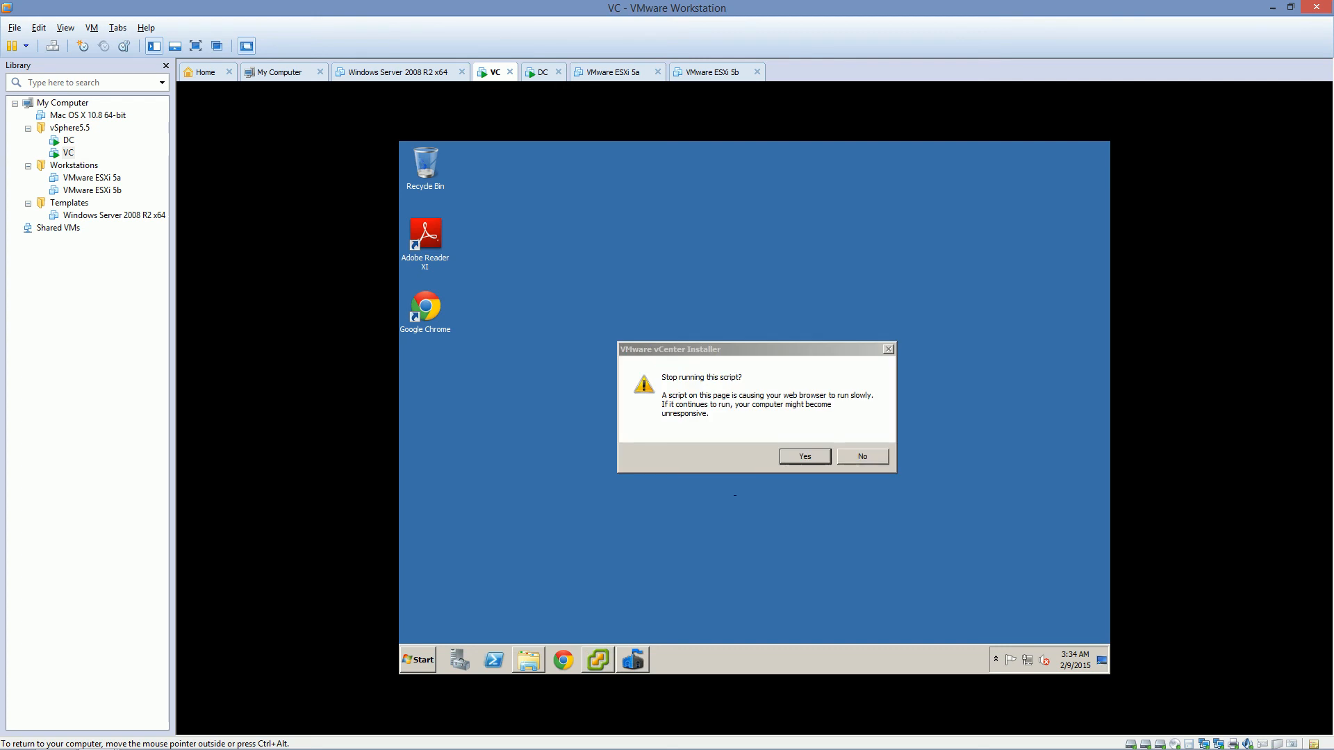
{"action": "left_click", "coordinate": [719, 377]}
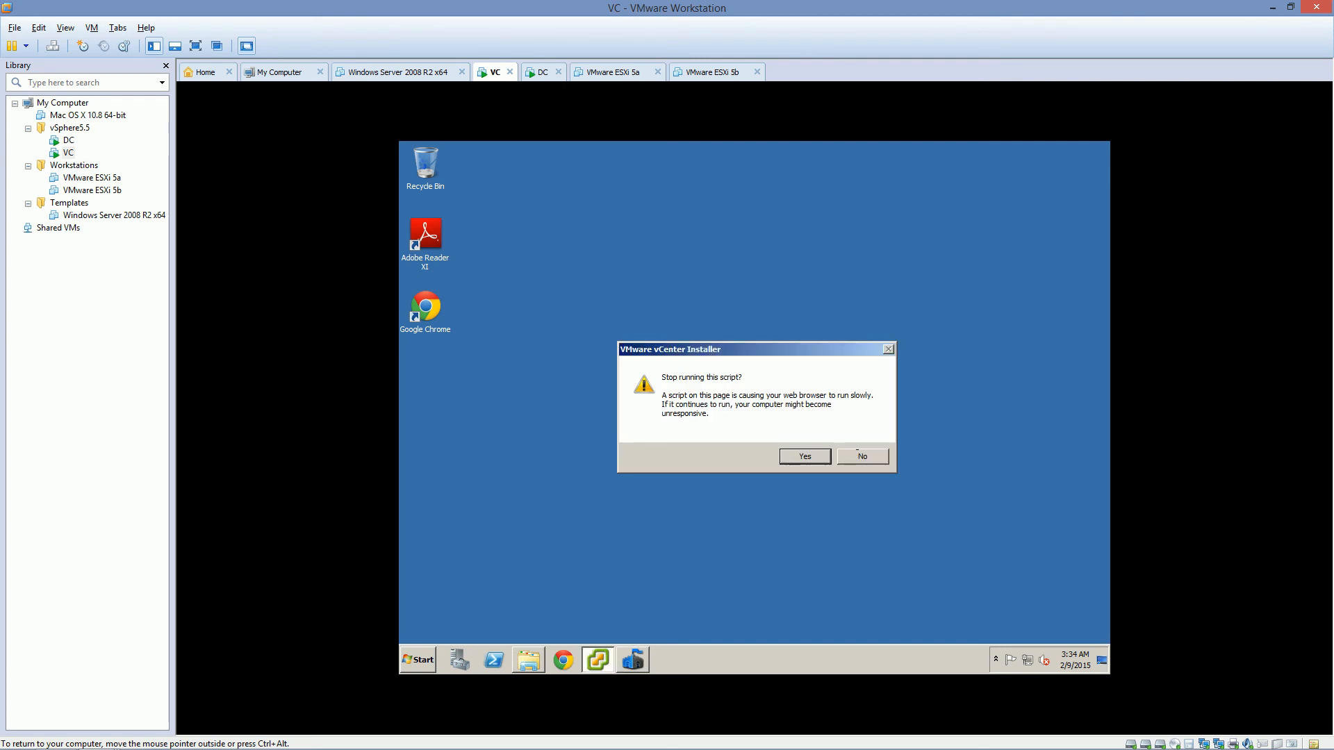
{"action": "left_click", "coordinate": [856, 451]}
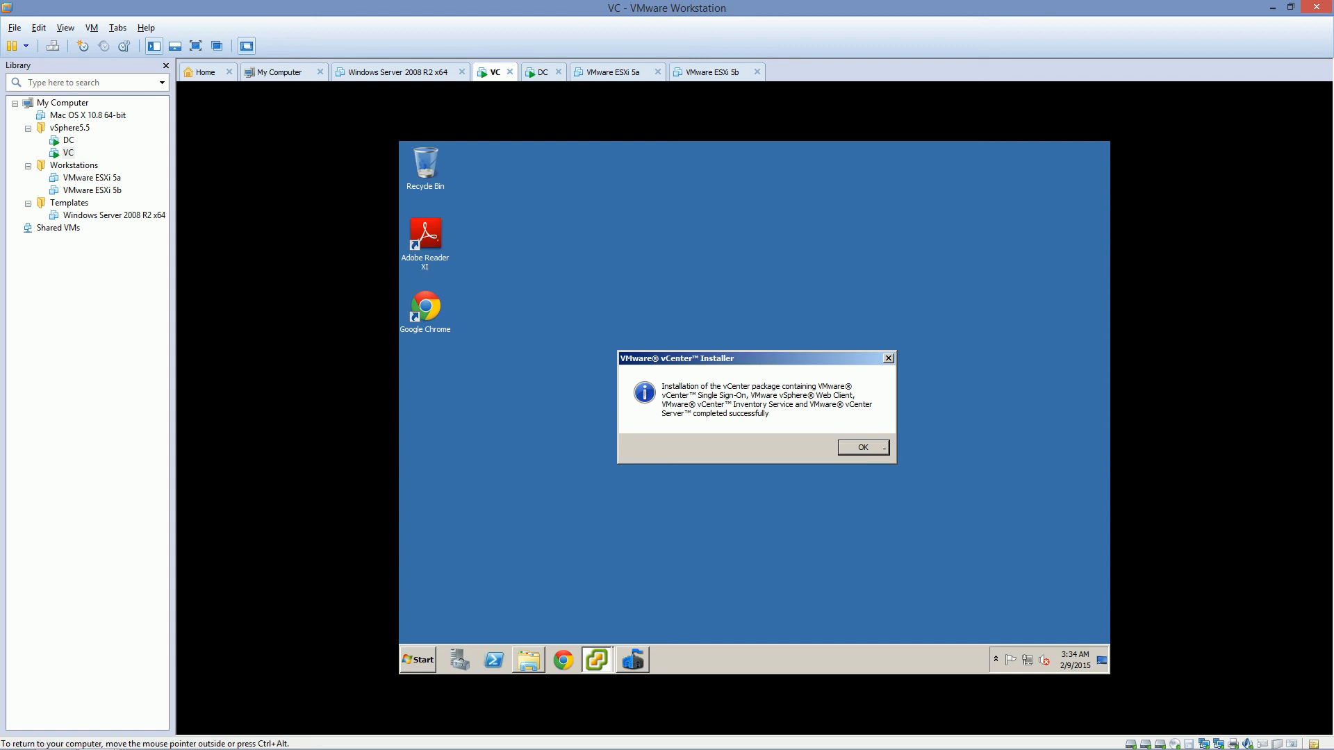
{"action": "left_click", "coordinate": [864, 447]}
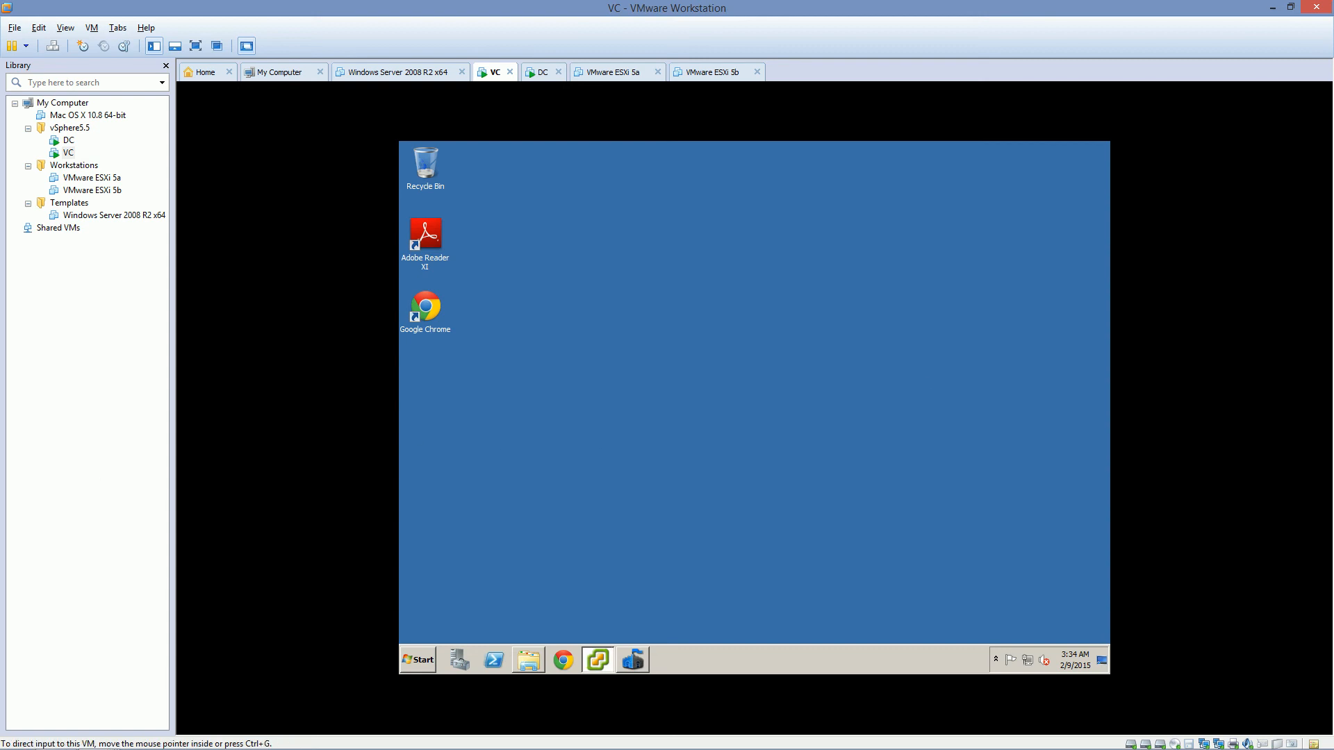